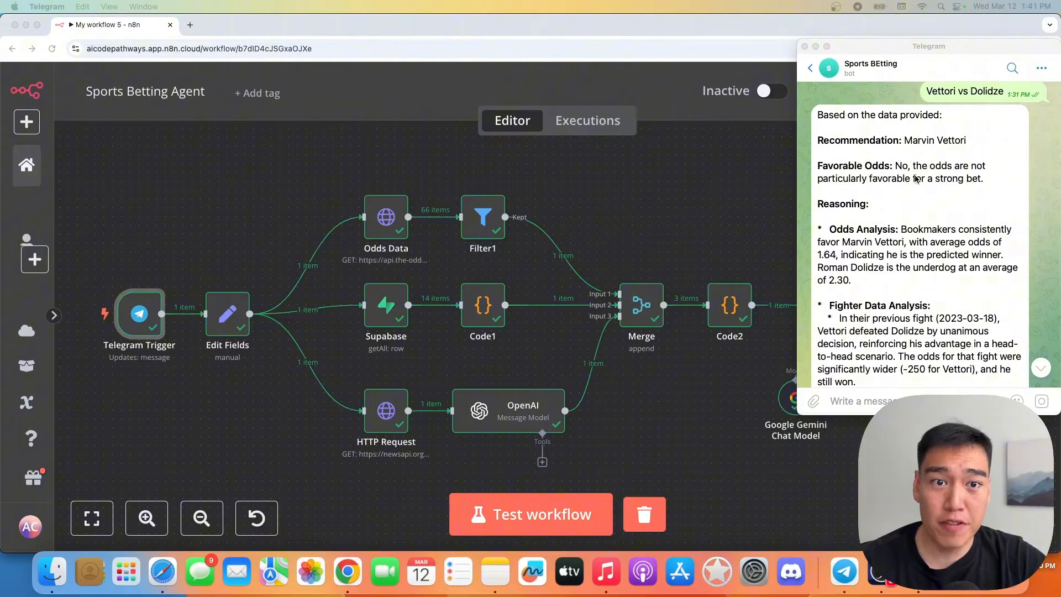
- Read the Telegram bot's reply on Vettori vs Dolidze, from the odds analysis through the final betting recommendation
scroll(915, 179, down, 2)
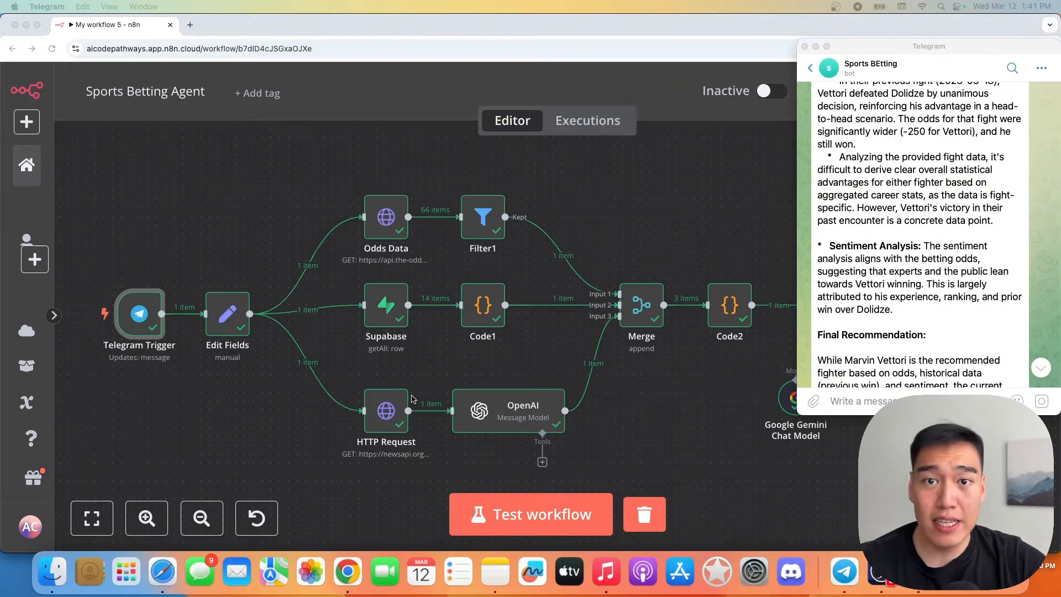
scroll(912, 299, down, 2)
click(925, 296)
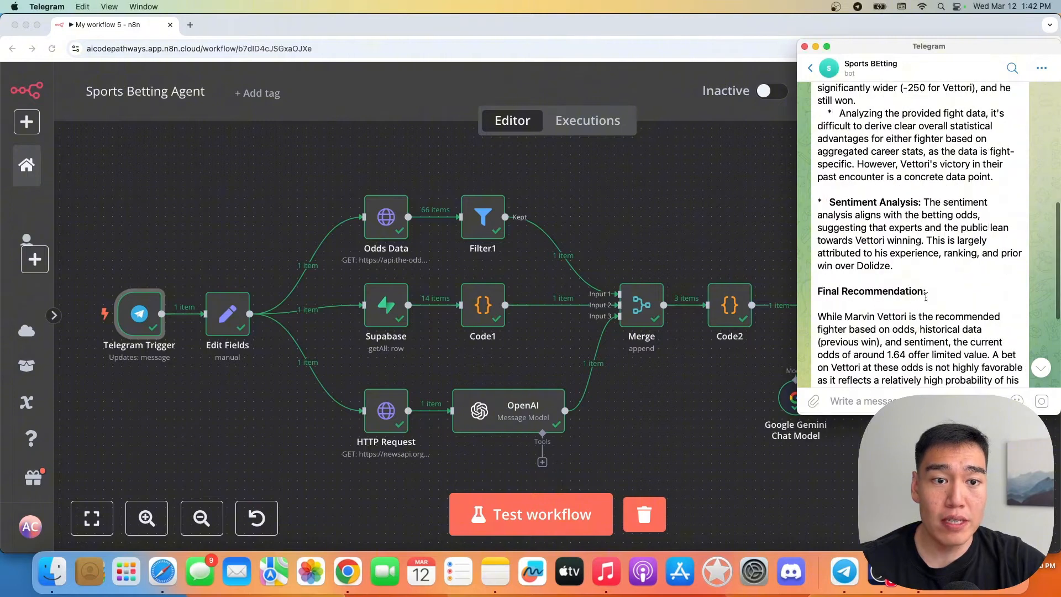
drag(926, 297, 817, 293)
scroll(882, 299, down, 1)
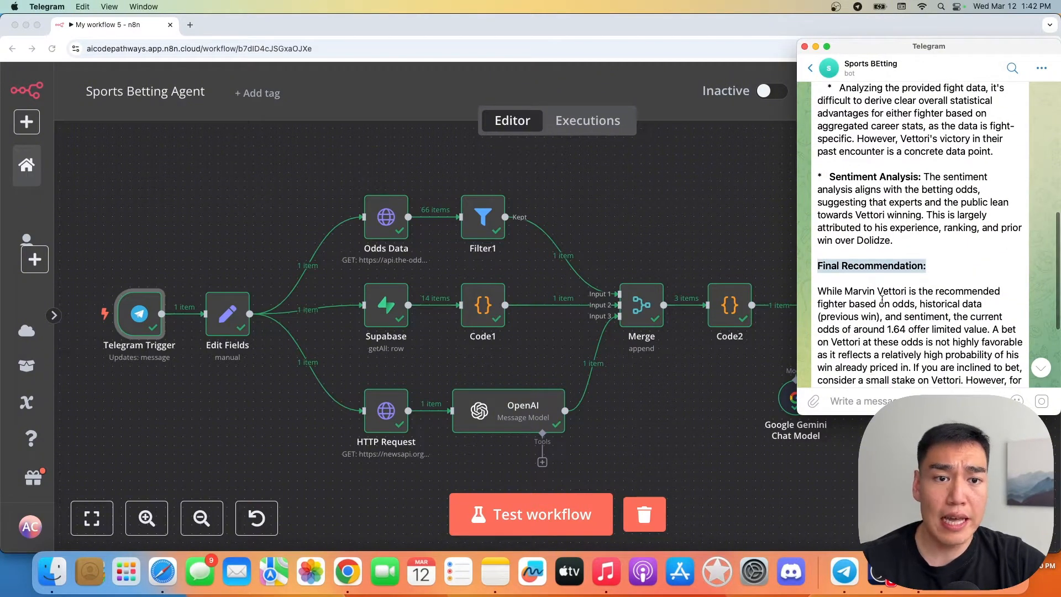
scroll(883, 299, down, 2)
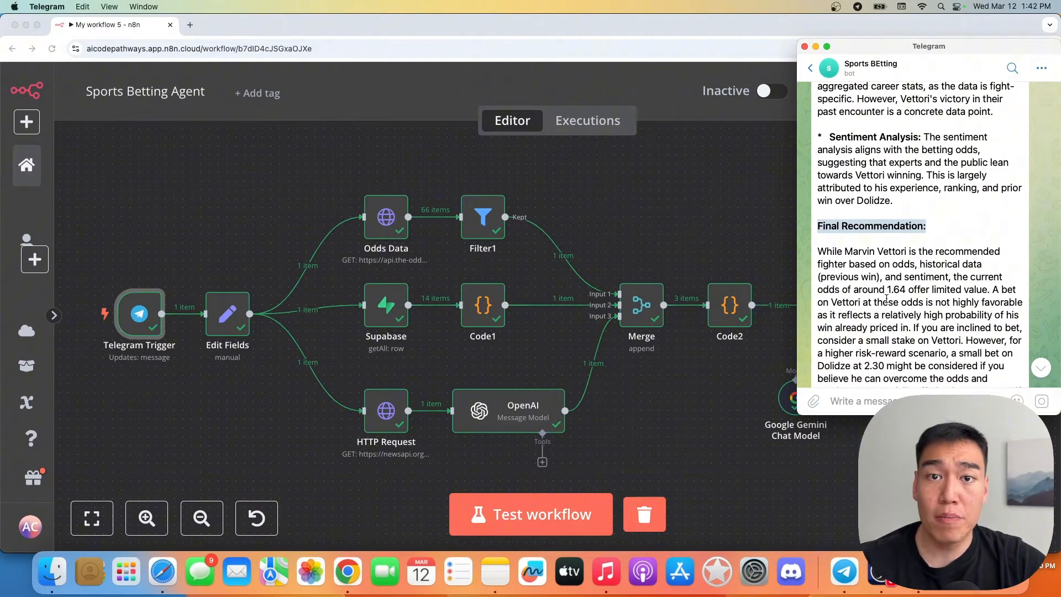
scroll(906, 296, down, 1)
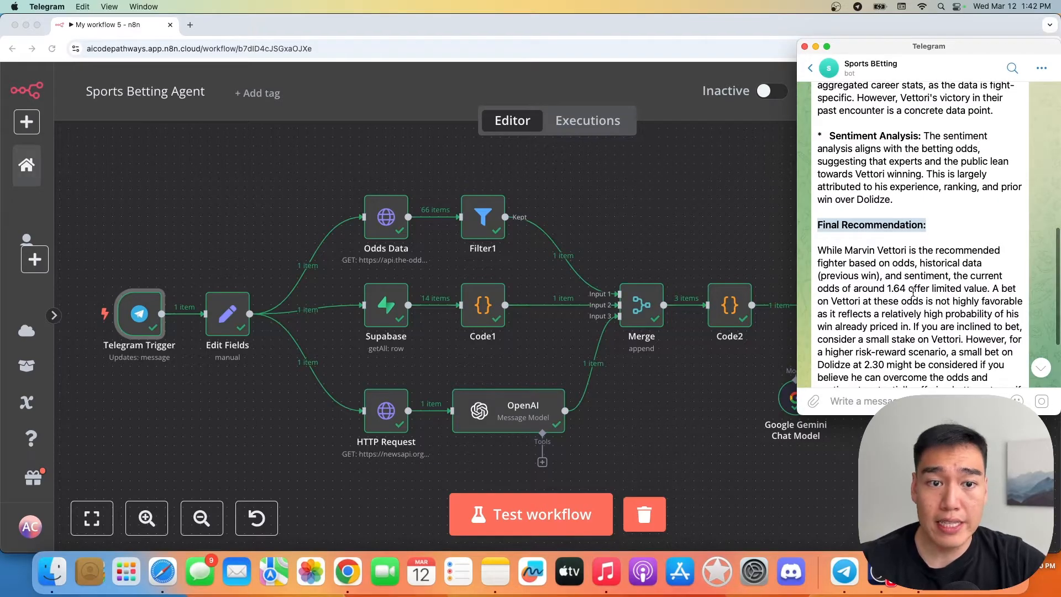
scroll(914, 291, down, 1)
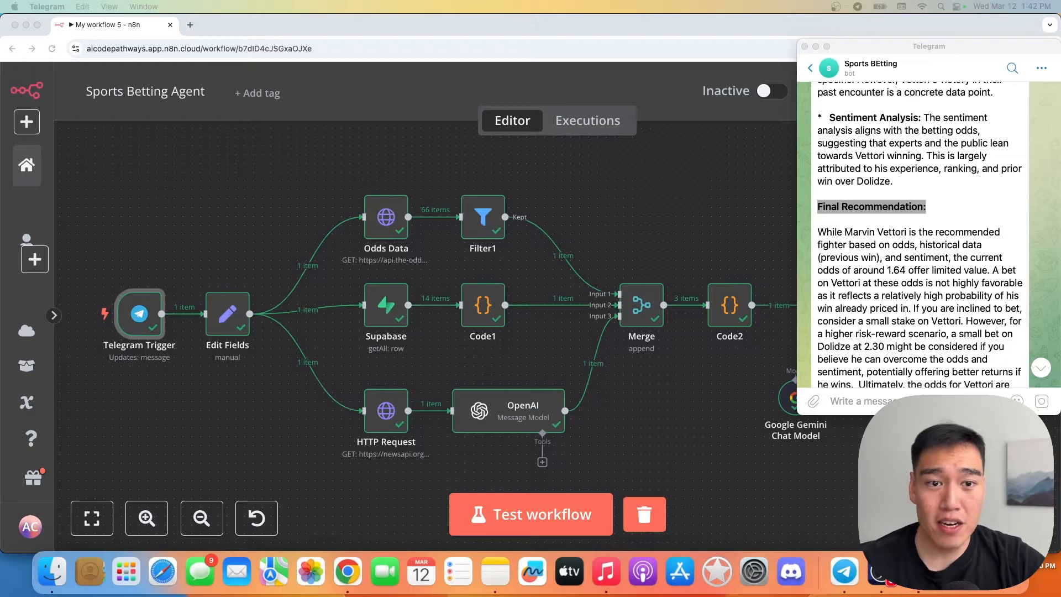
click(962, 277)
drag(948, 282, 956, 308)
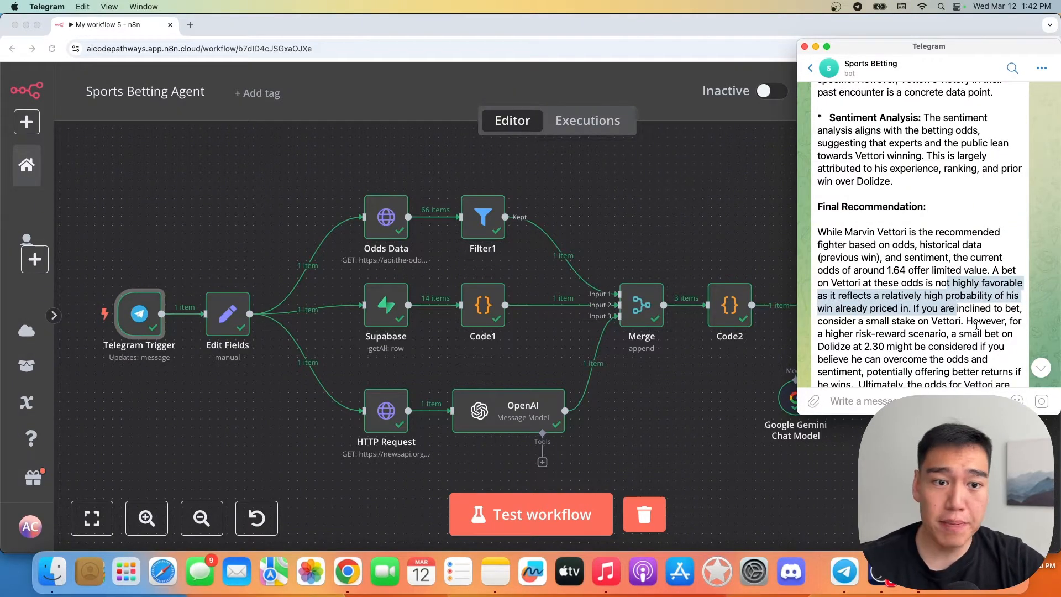
scroll(975, 326, down, 1)
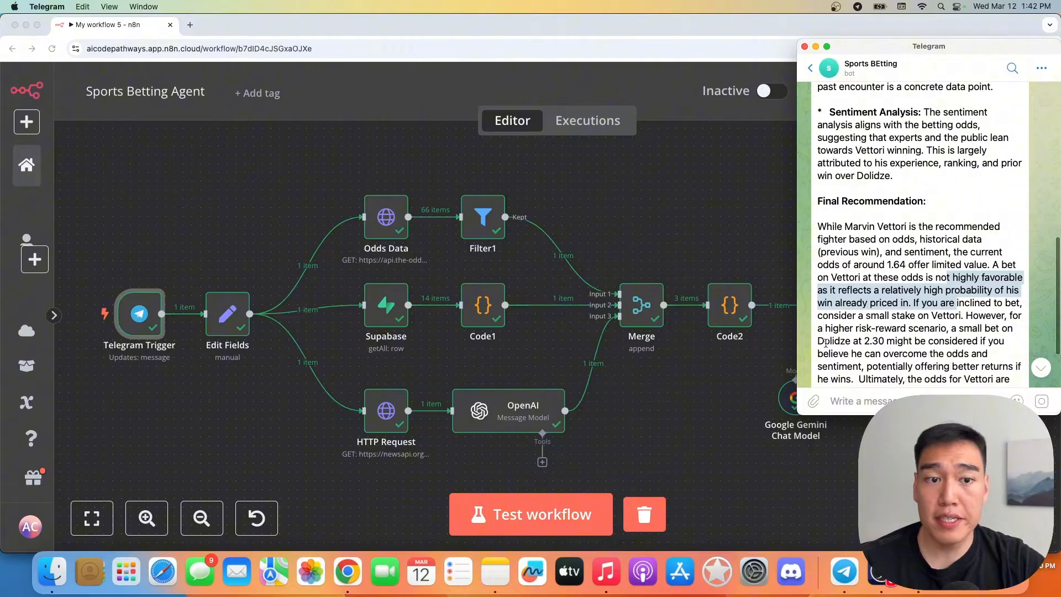
drag(825, 343, 880, 358)
scroll(888, 344, down, 3)
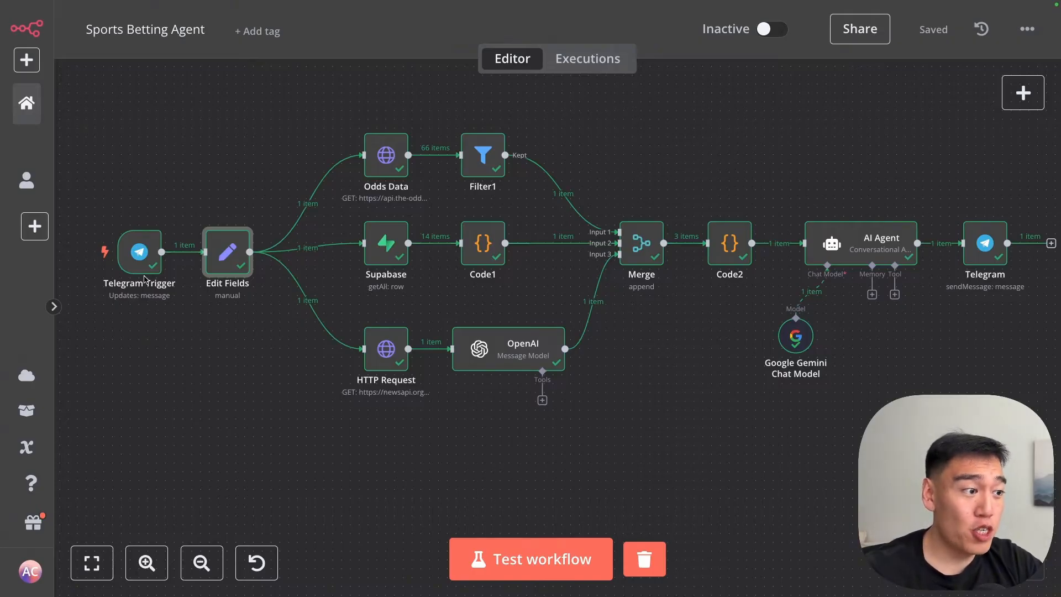
- Examine how the Edit Fields node splits the message text into fighterA and fighterB, and return to the canvas
double_click(231, 268)
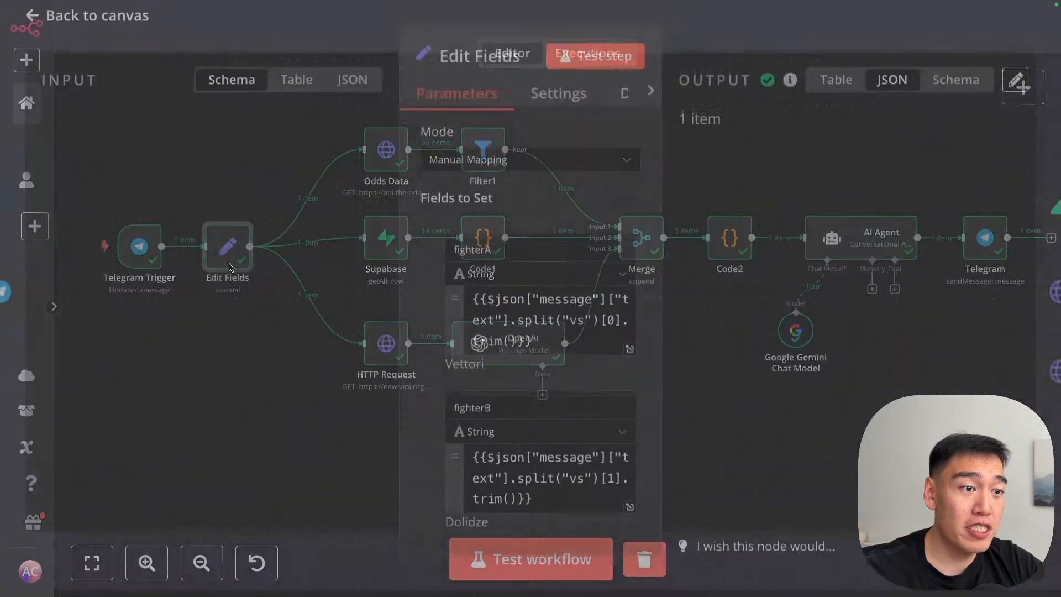
scroll(308, 366, down, 1)
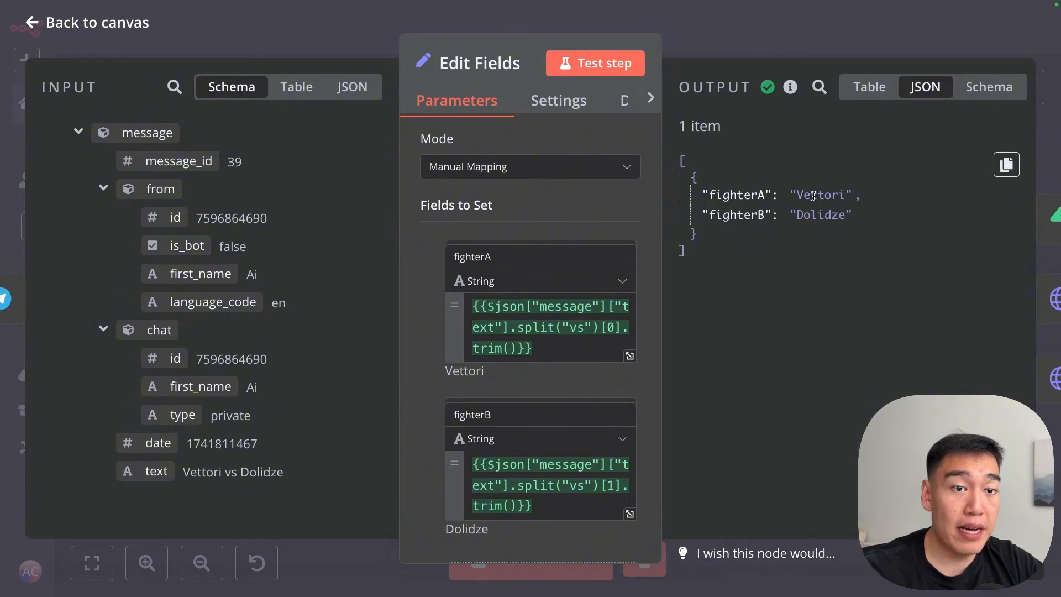
key(Escape)
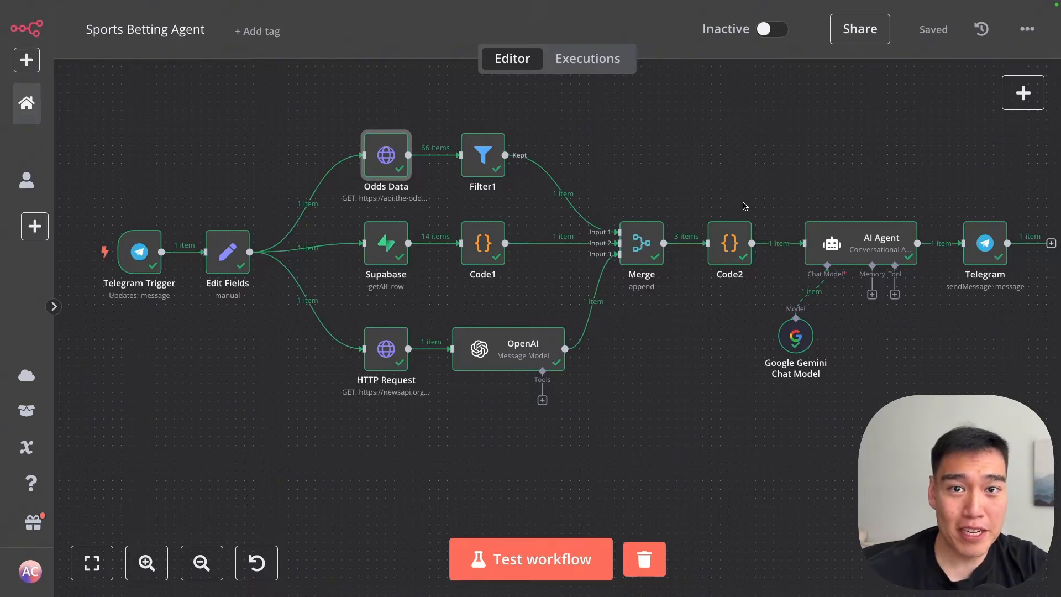
- Inspect the Odds Data node's request URL and its JSON output, and return to the canvas
double_click(379, 161)
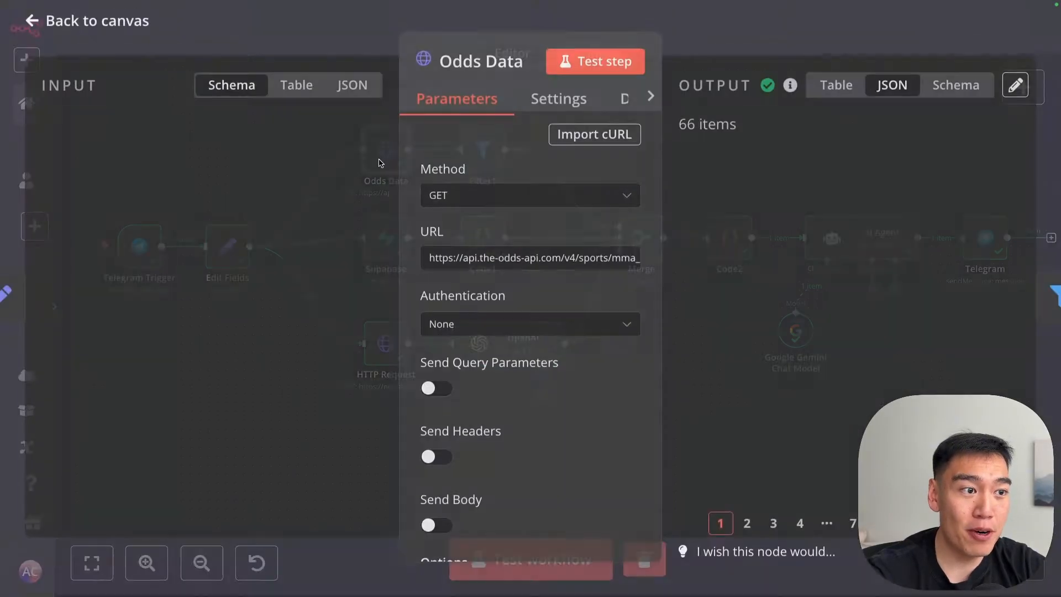
drag(484, 260, 631, 258)
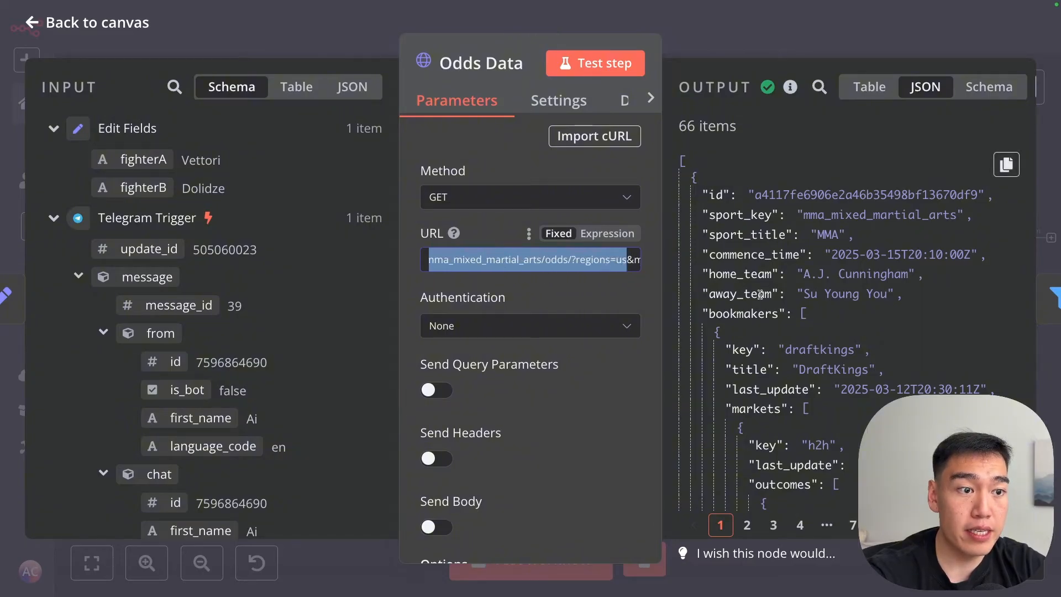
click(776, 34)
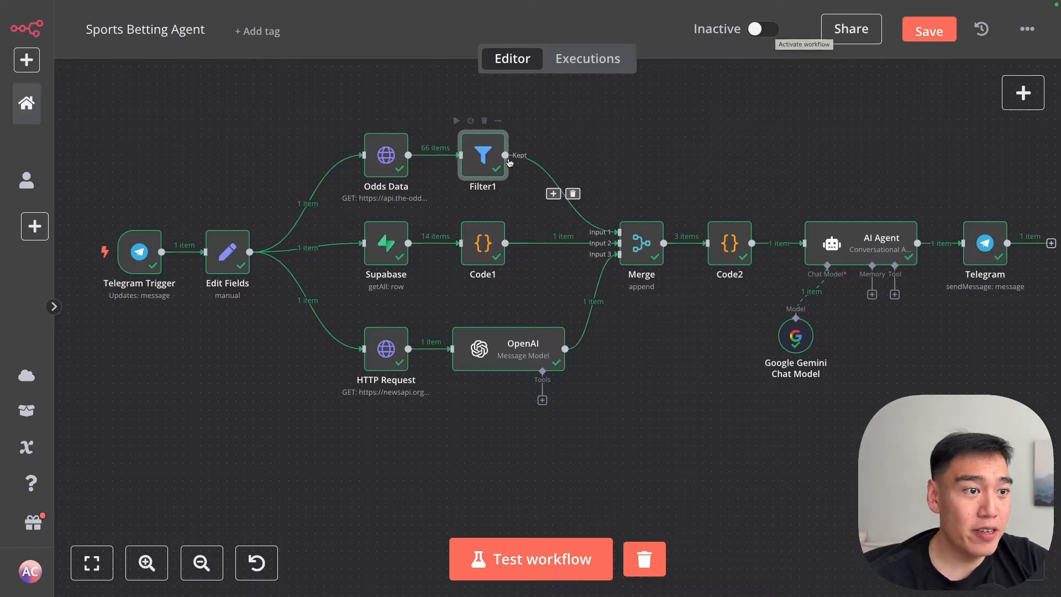
- Examine the Filter1 node's conditions and the bookmaker odds in its kept item, and close the node
double_click(486, 155)
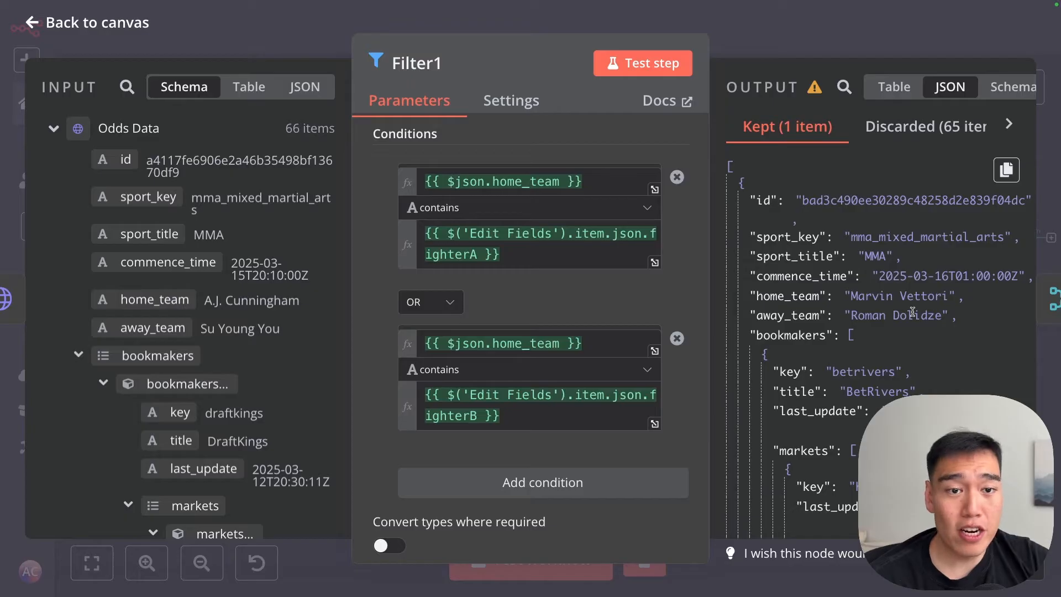
drag(895, 295, 928, 327)
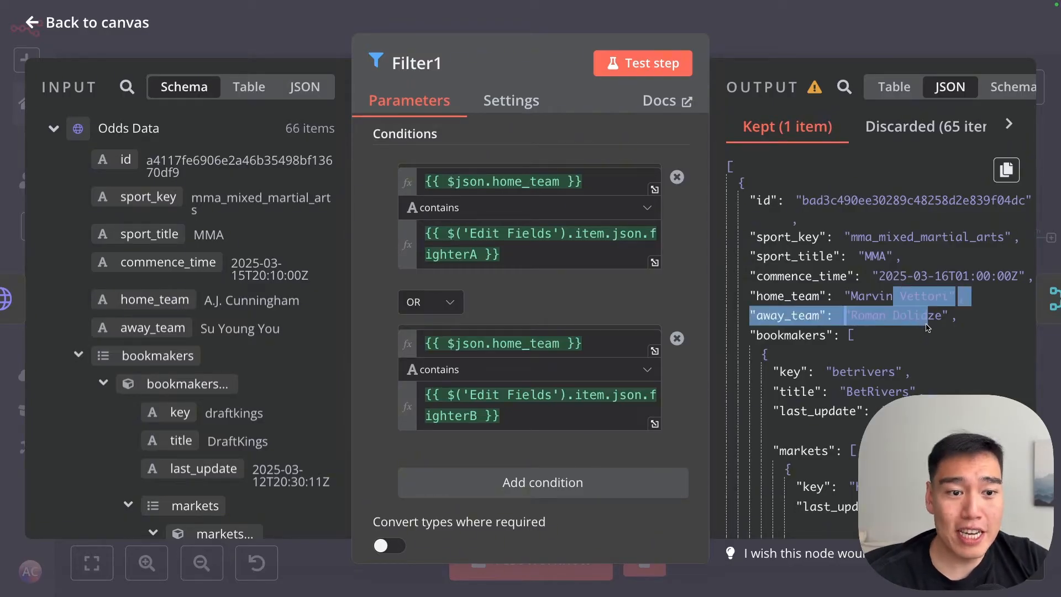
scroll(829, 325, down, 1)
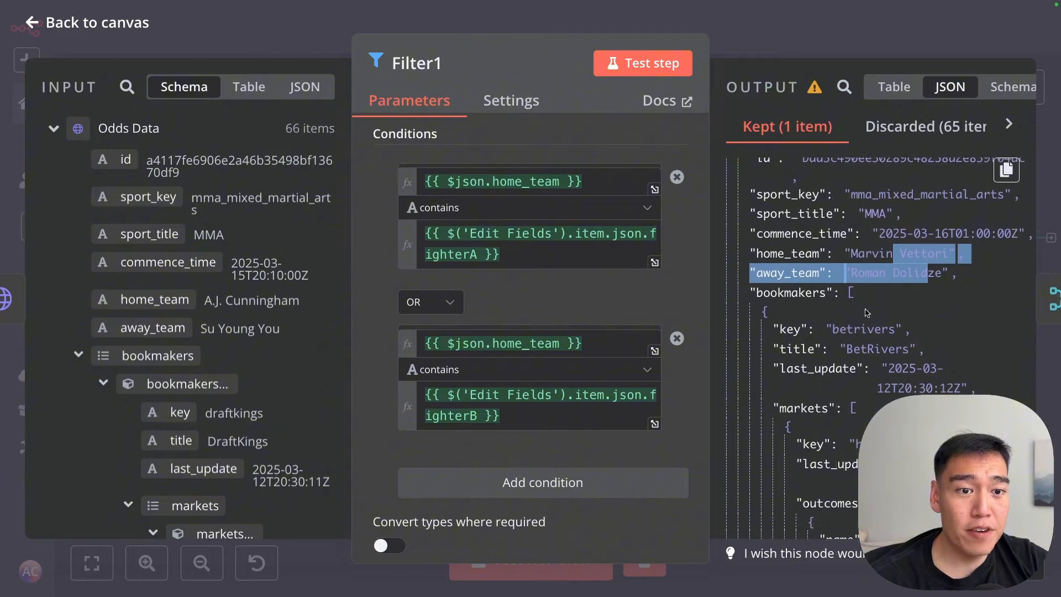
scroll(865, 312, down, 3)
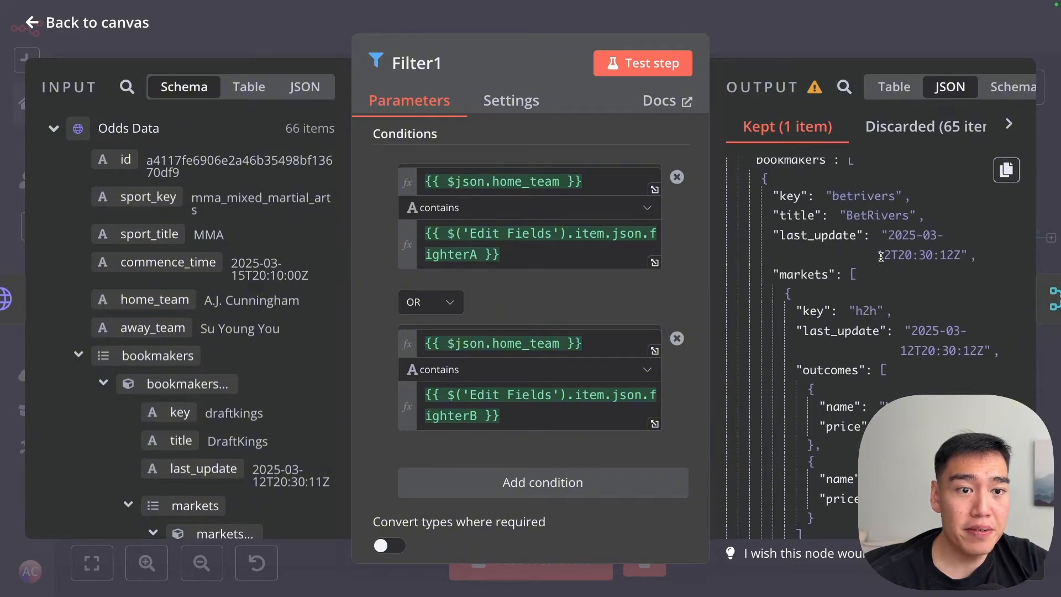
scroll(880, 259, down, 5)
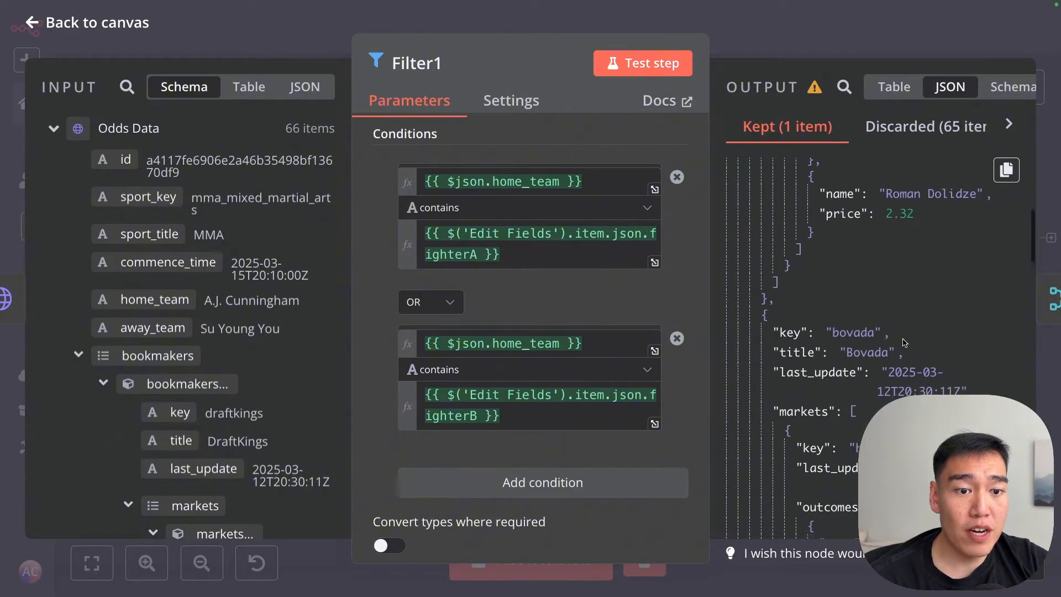
scroll(851, 343, down, 5)
scroll(851, 359, down, 5)
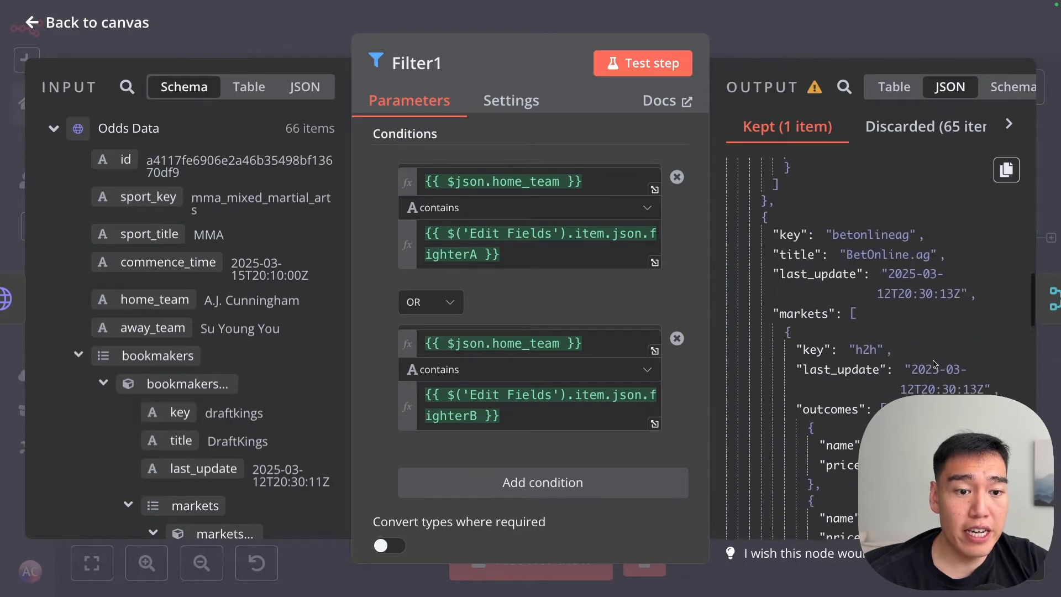
scroll(881, 357, down, 5)
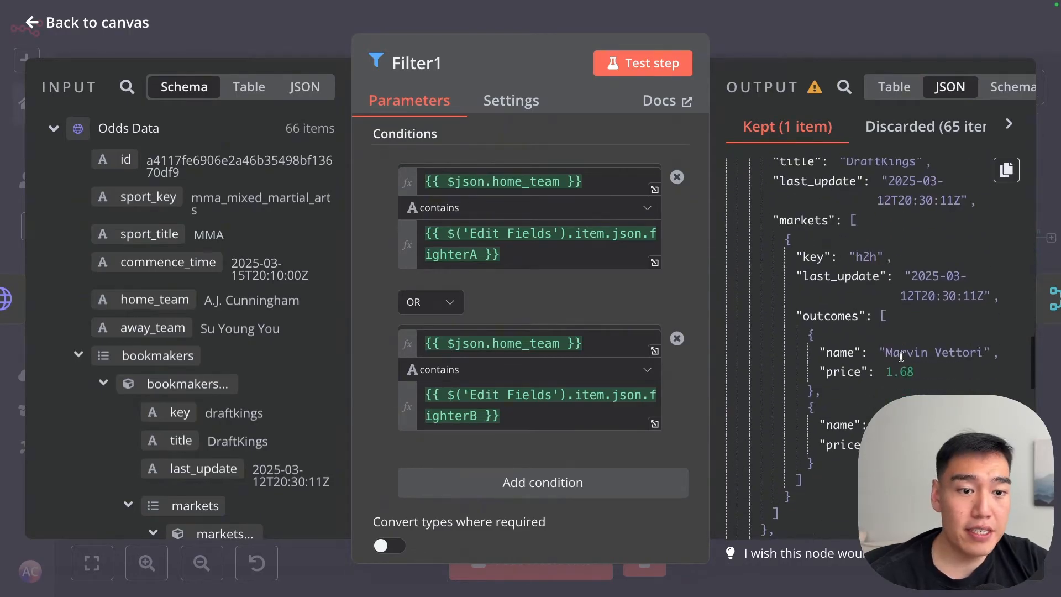
scroll(887, 334, down, 5)
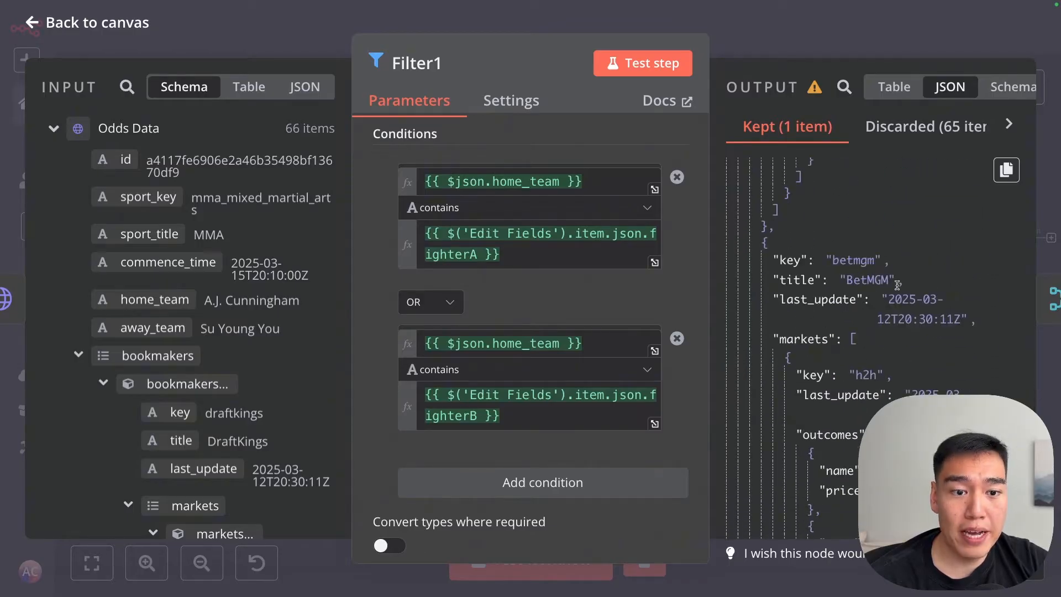
scroll(900, 283, down, 3)
scroll(855, 348, down, 1)
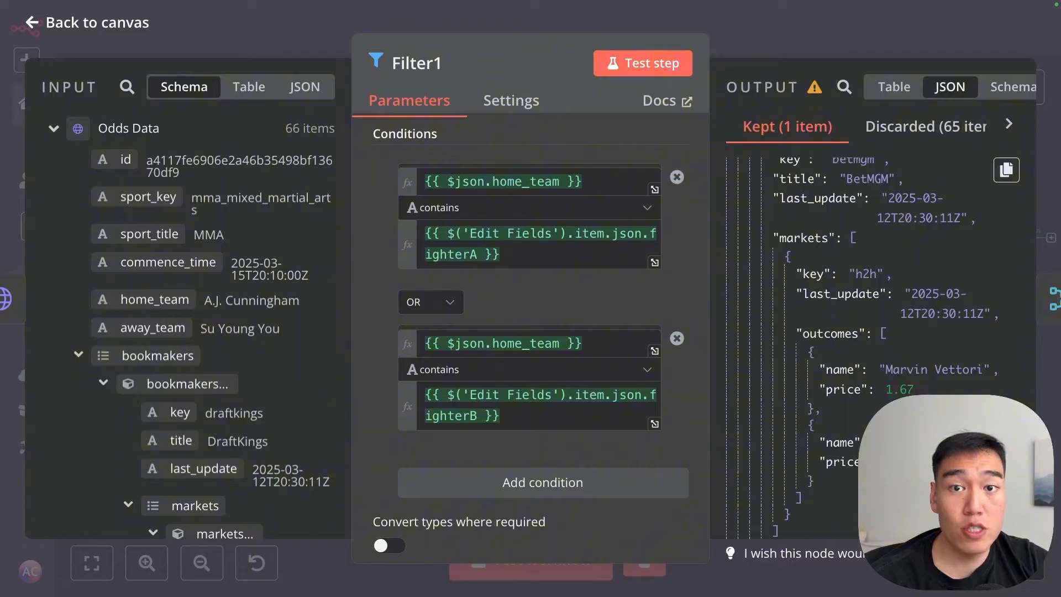
key(Escape)
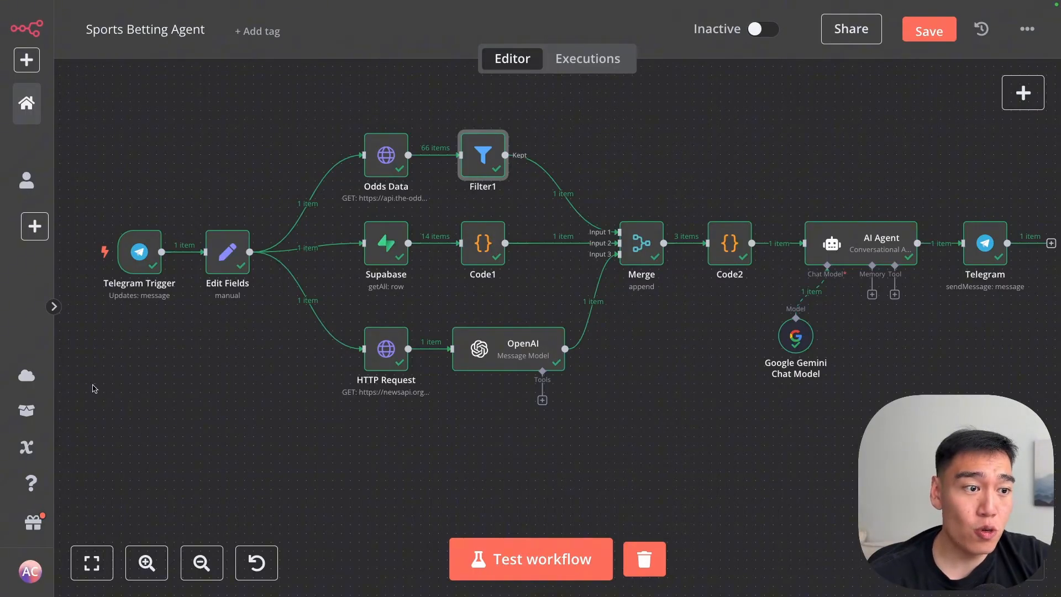
- Open the Supabase node and review its row retrieval settings and the full-text filter on RedFighter
double_click(366, 241)
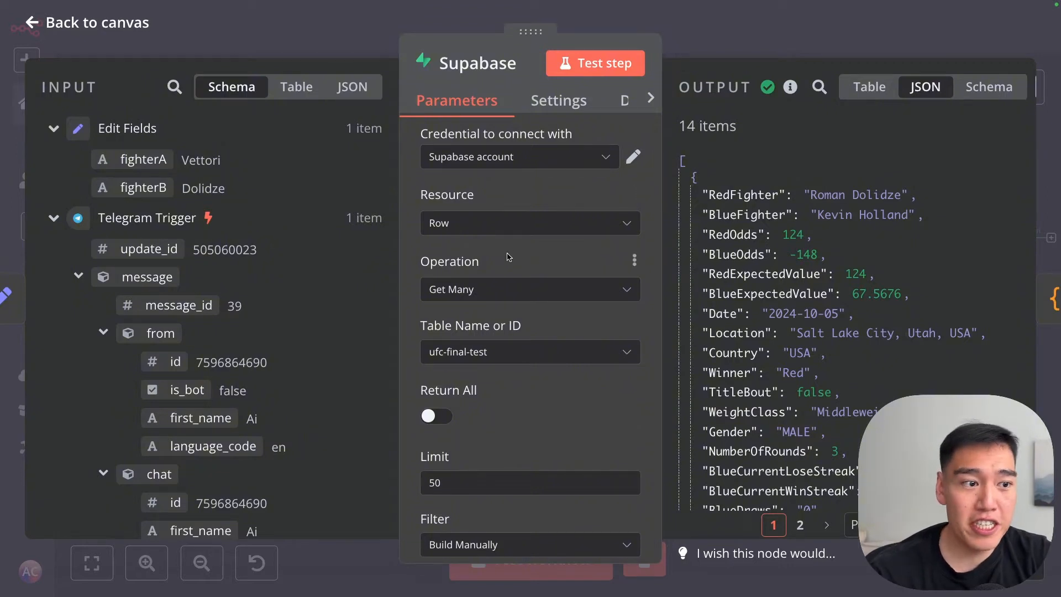
scroll(490, 310, down, 7)
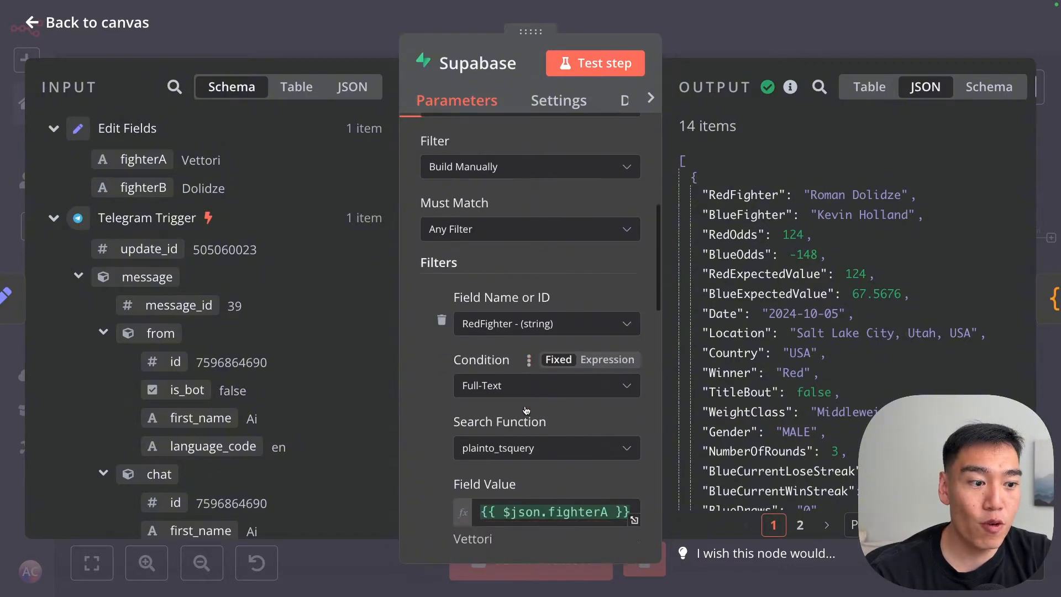
scroll(526, 410, down, 1)
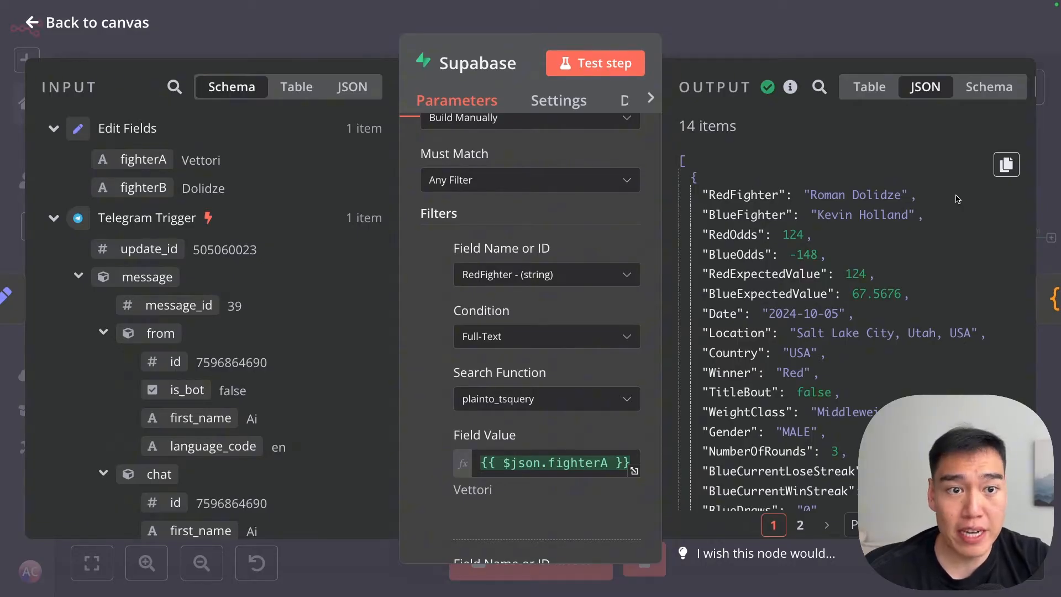
- Look through the past fight records and fighter statistics in the Supabase node's JSON output
drag(810, 195, 906, 215)
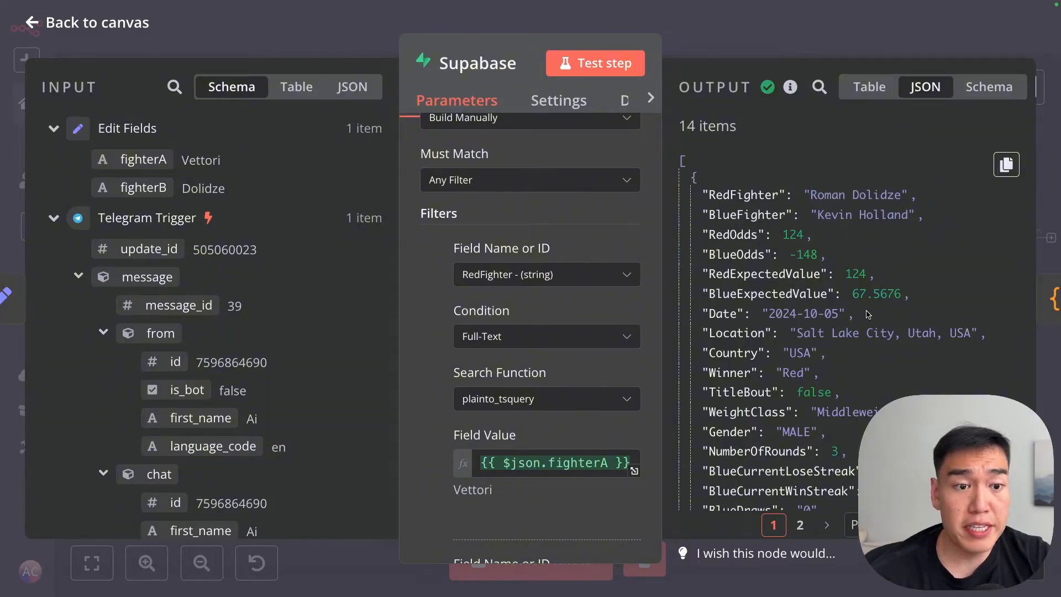
scroll(780, 286, down, 5)
scroll(780, 286, up, 1)
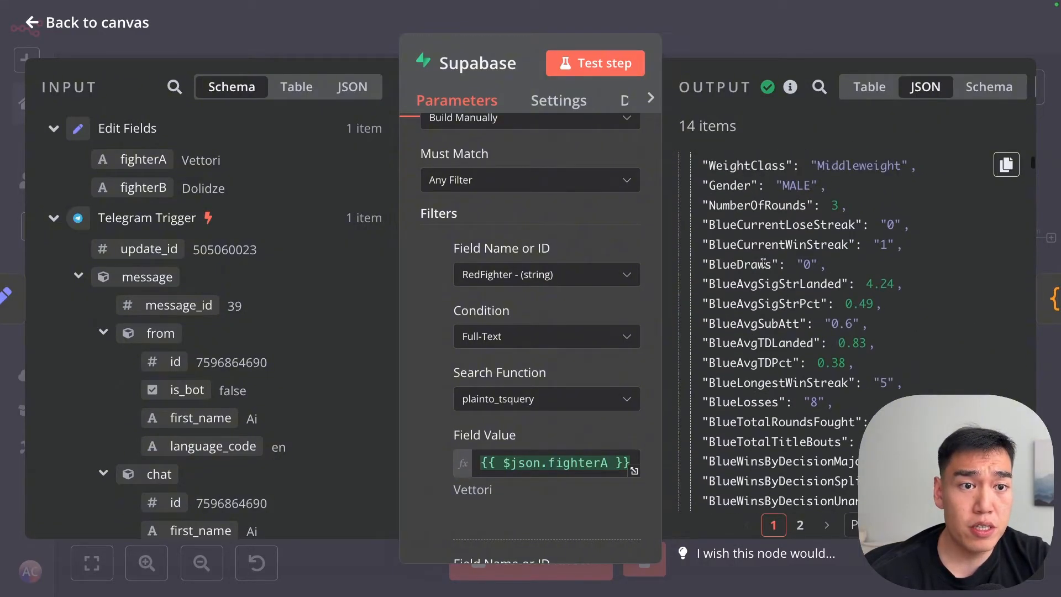
scroll(797, 303, down, 4)
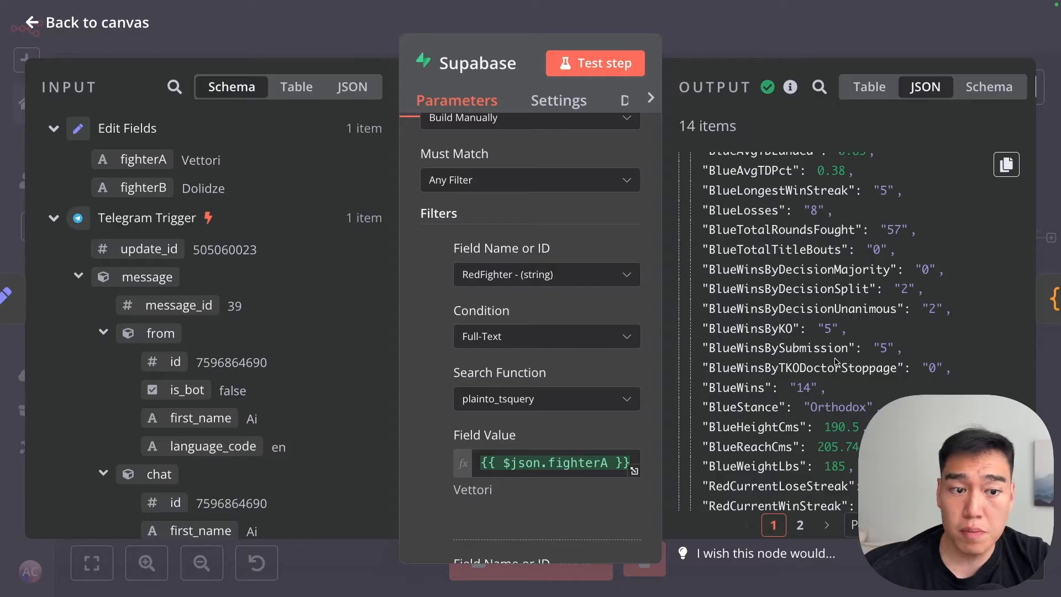
scroll(834, 359, down, 1)
scroll(834, 359, down, 15)
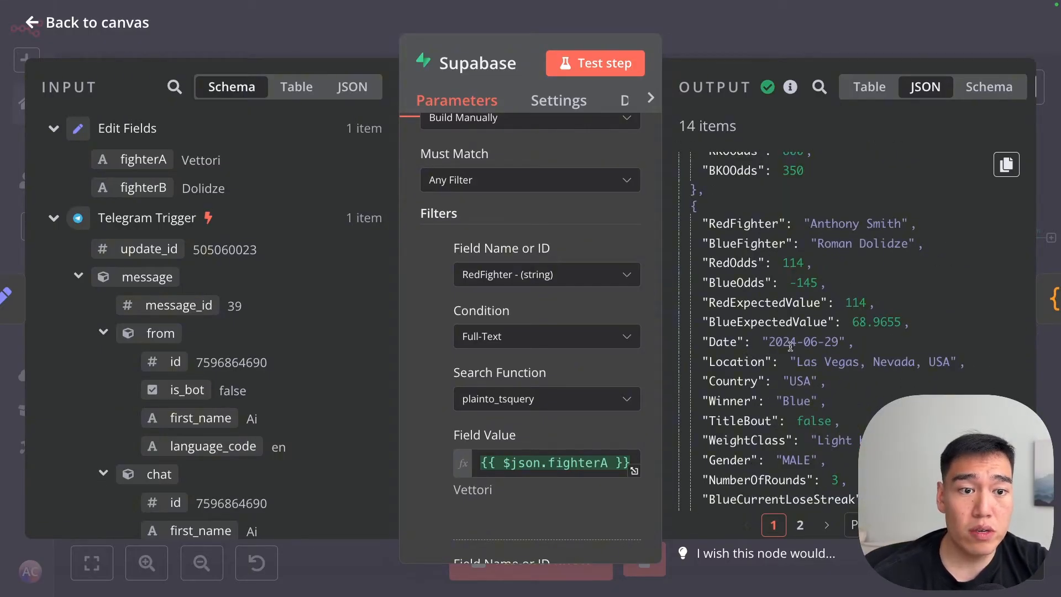
scroll(949, 363, down, 10)
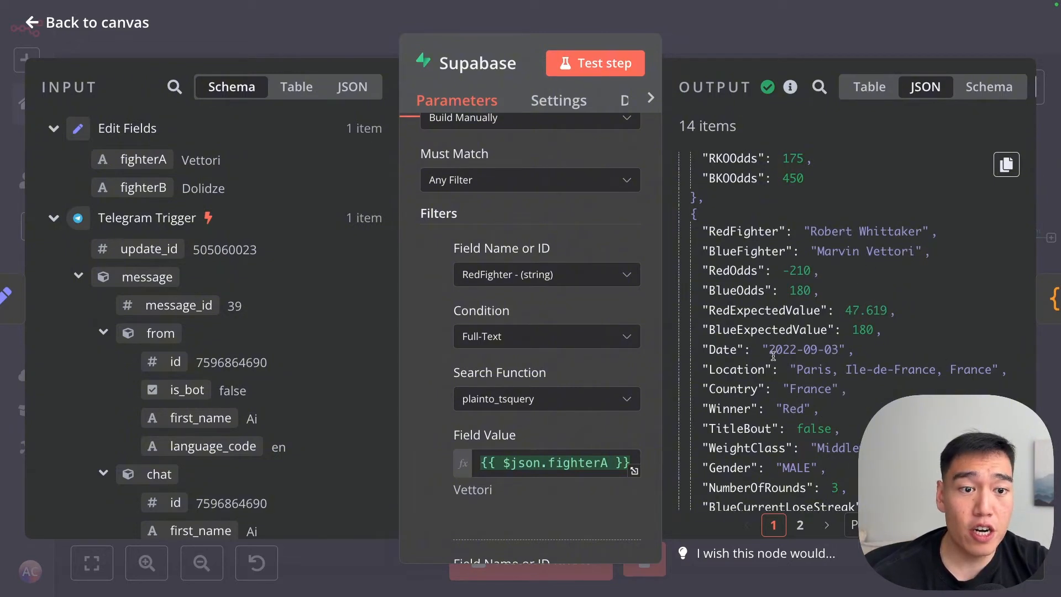
scroll(773, 355, down, 15)
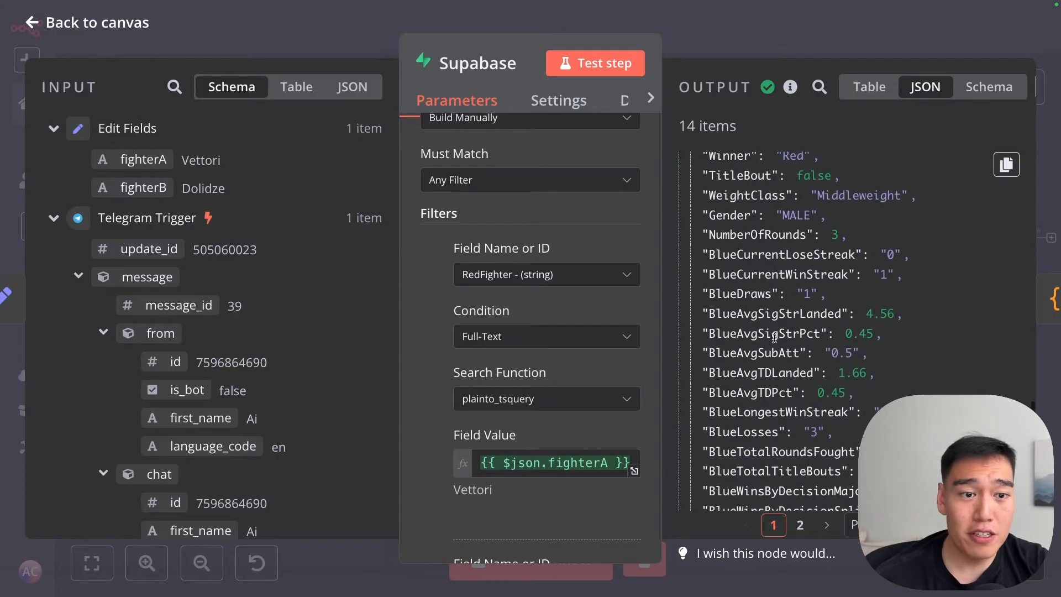
scroll(764, 285, down, 10)
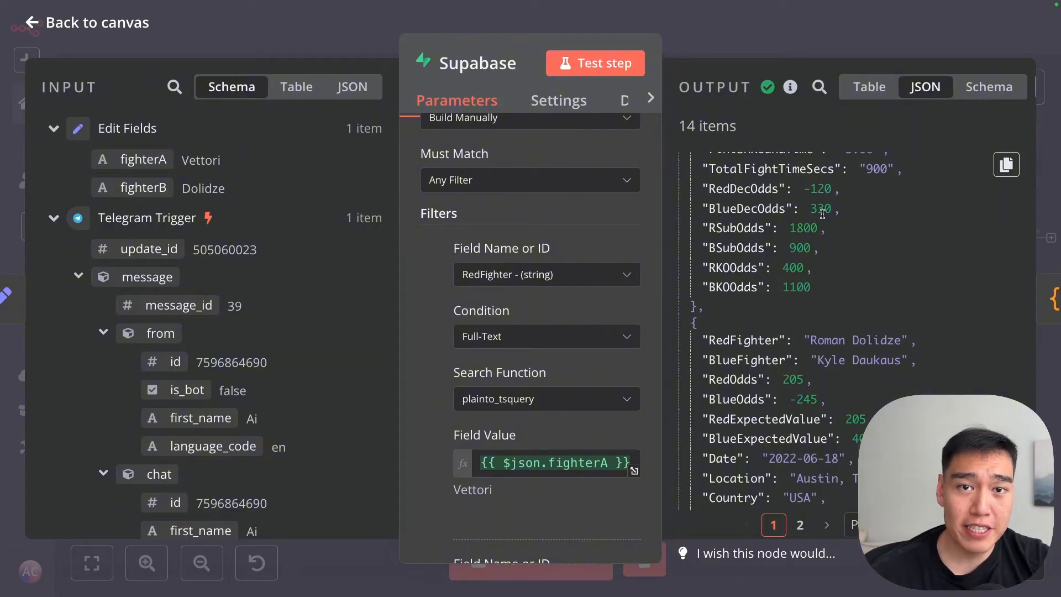
- Close the Supabase node, review the HTTP Request node's newsapi.org URL and its q and from query parameters, and return to the canvas
click(876, 21)
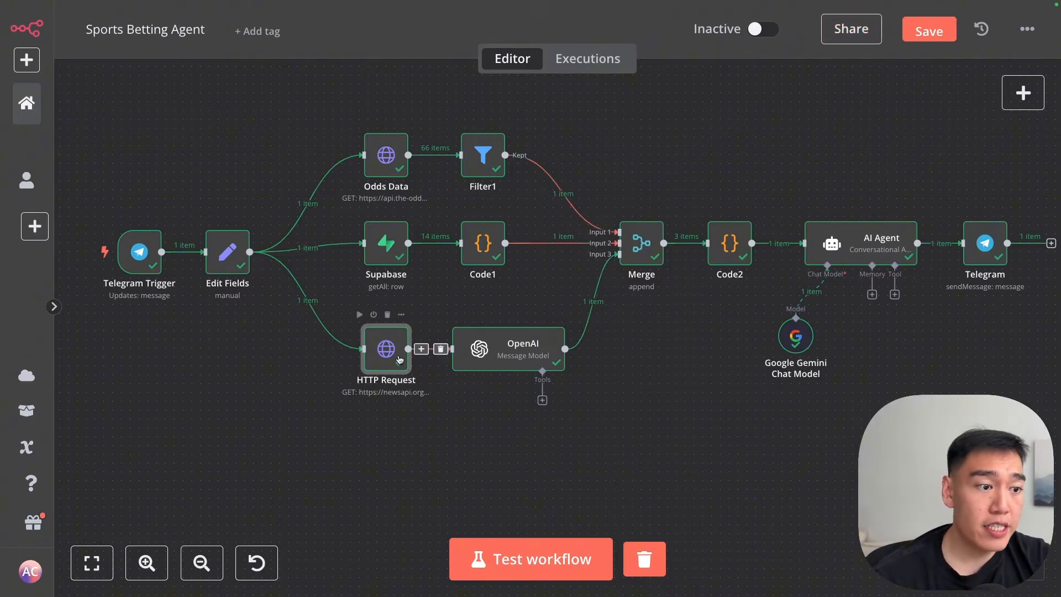
double_click(391, 348)
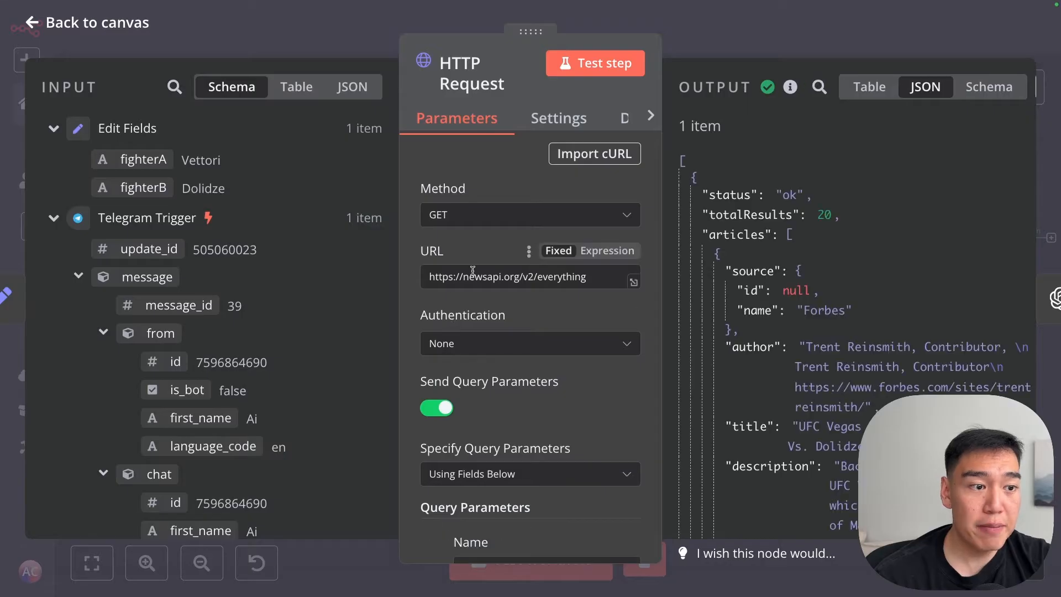
scroll(480, 265, down, 5)
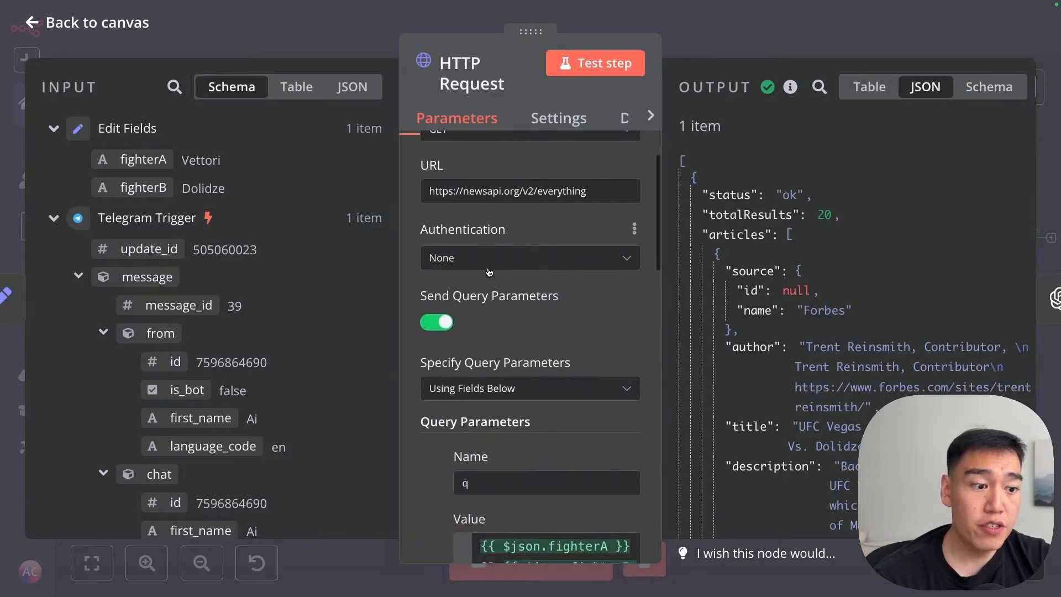
mouse_move(530, 342)
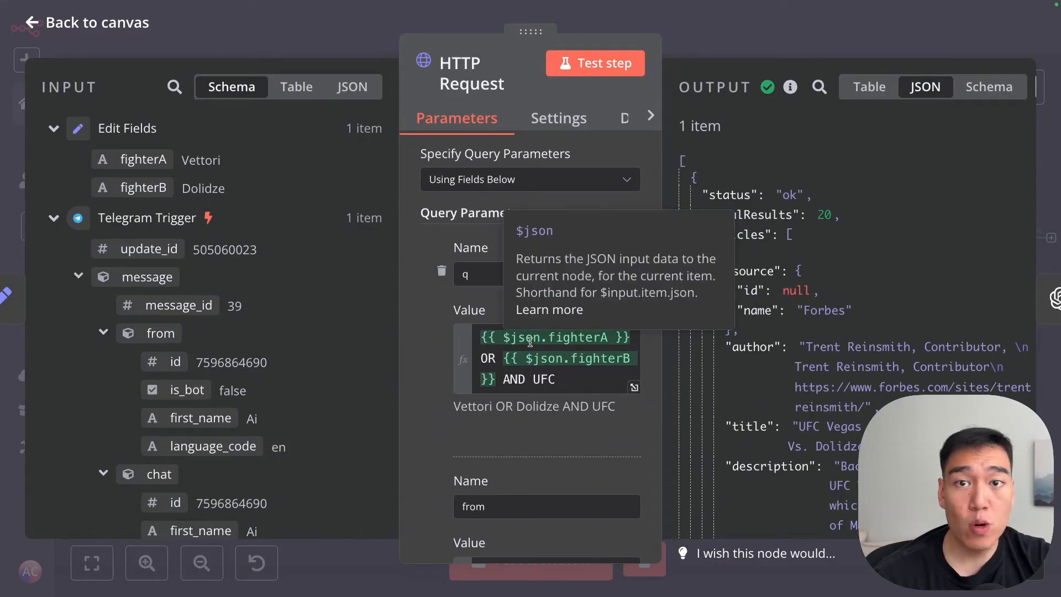
drag(539, 380, 564, 379)
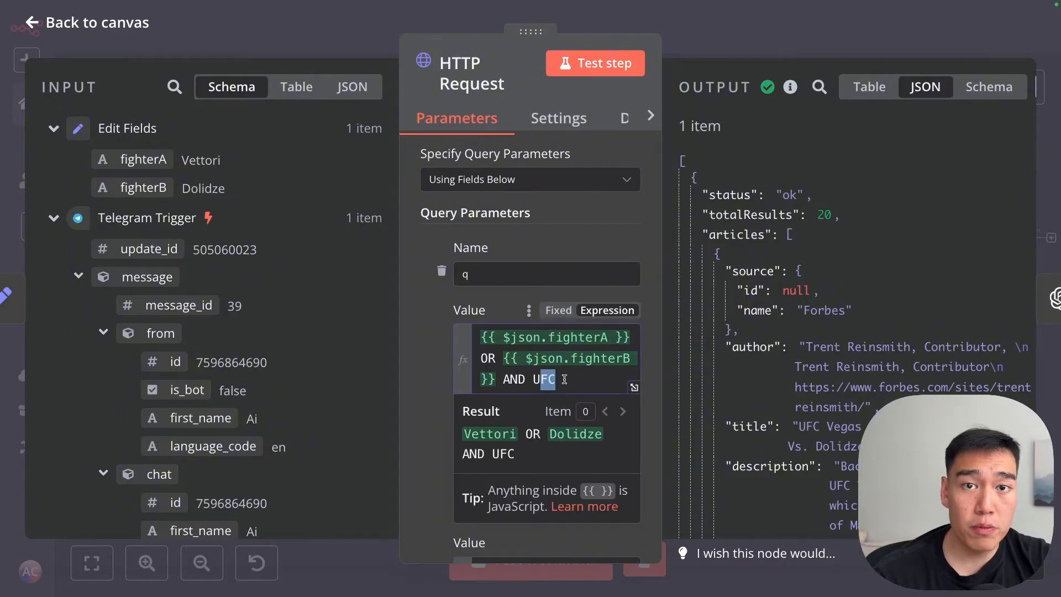
scroll(553, 359, down, 5)
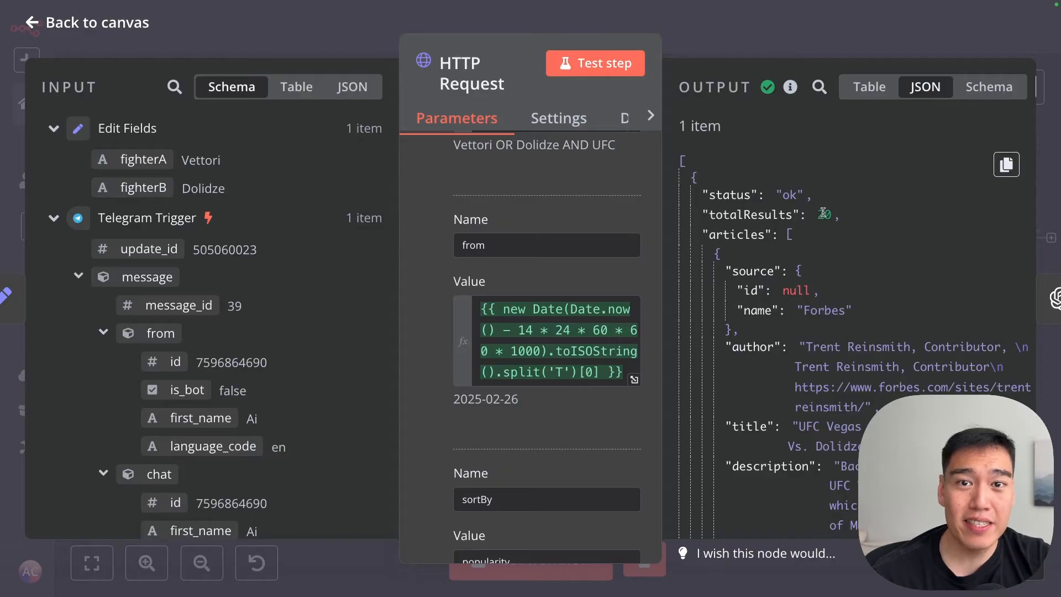
key(Escape)
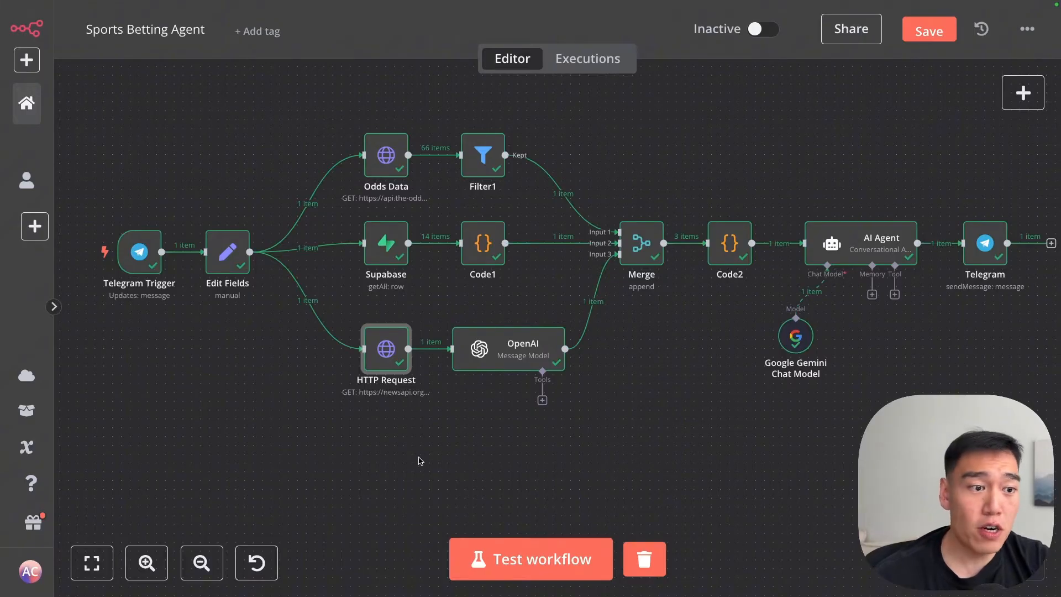
- Open the OpenAI node, read the conclusion of the sentiment analysis in its JSON output, and close the node
mouse_move(497, 363)
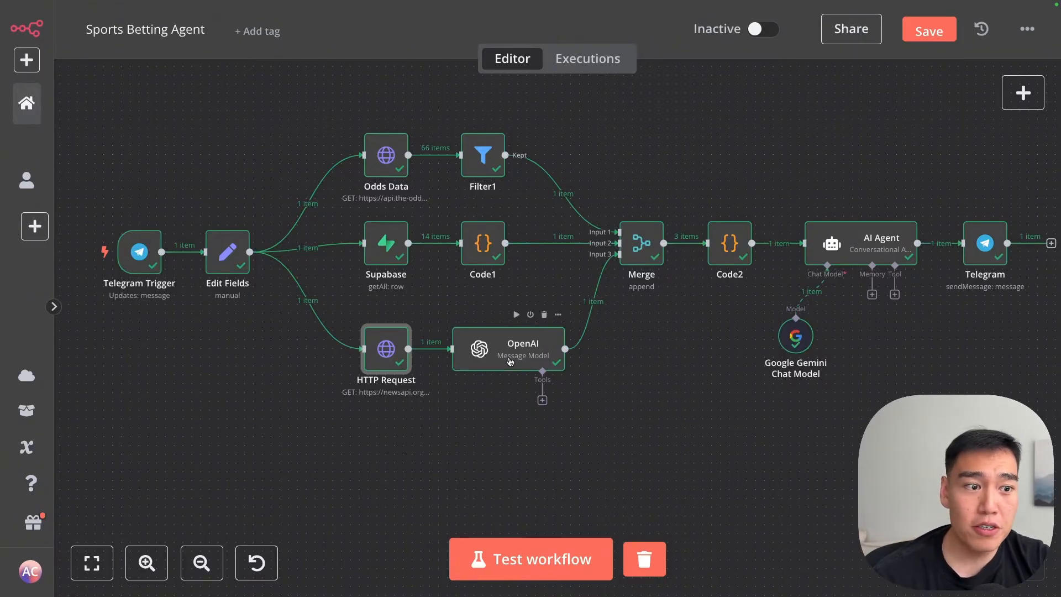
double_click(510, 362)
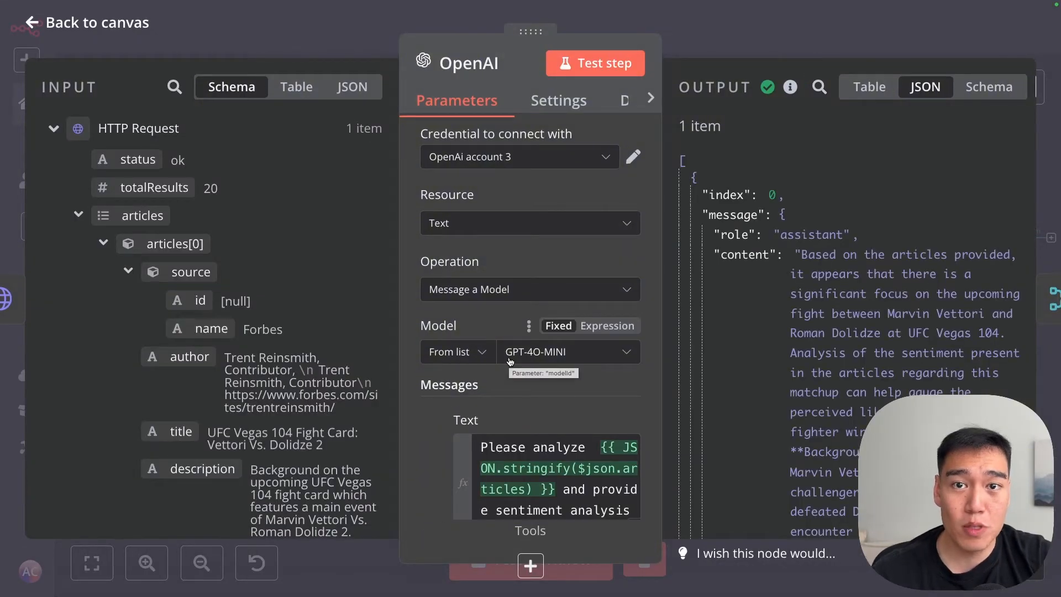
scroll(851, 343, down, 10)
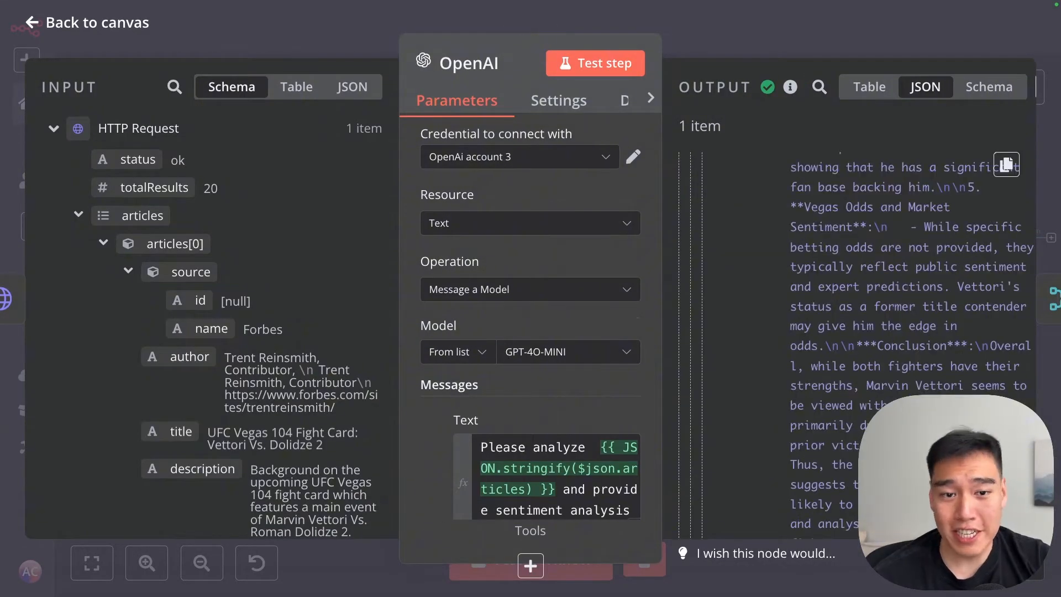
drag(990, 346, 906, 406)
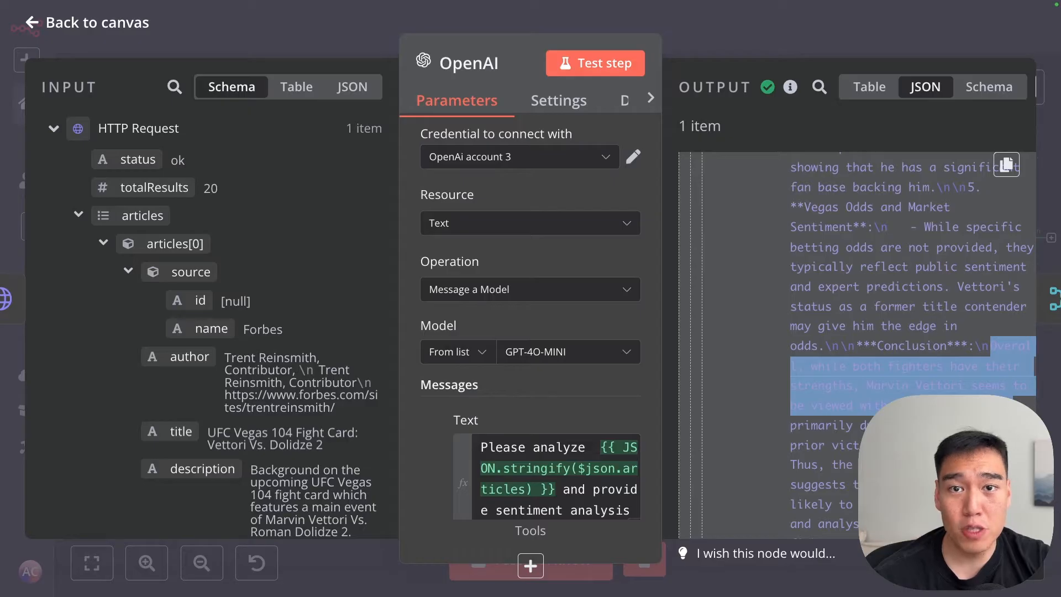
click(837, 40)
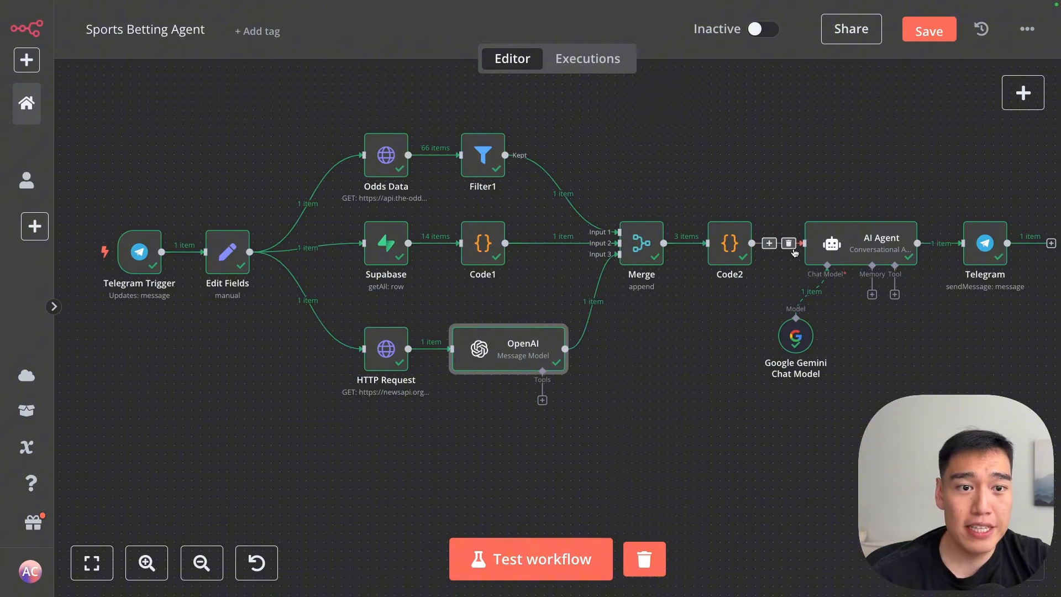
- Open the AI Agent node's prompt in the expression editor and read through its odds, fighter data and sentiment analysis sections
double_click(823, 245)
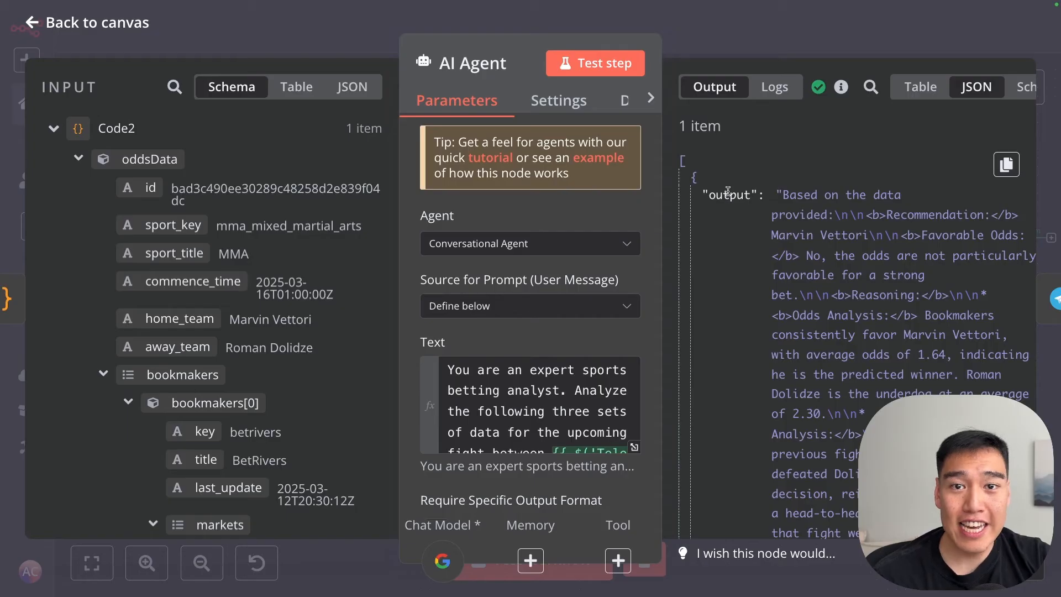
click(635, 447)
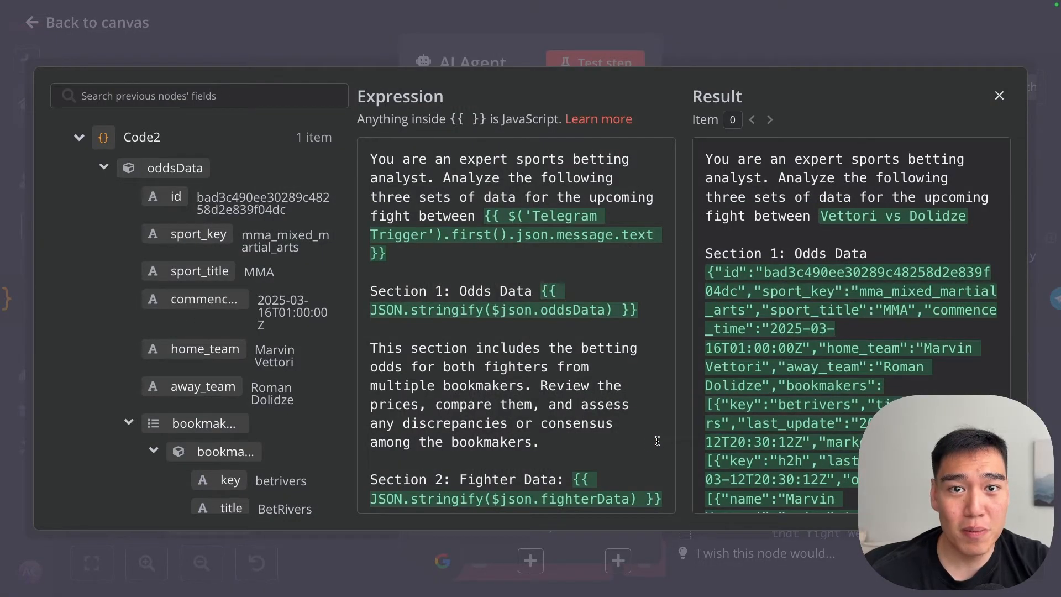
click(454, 172)
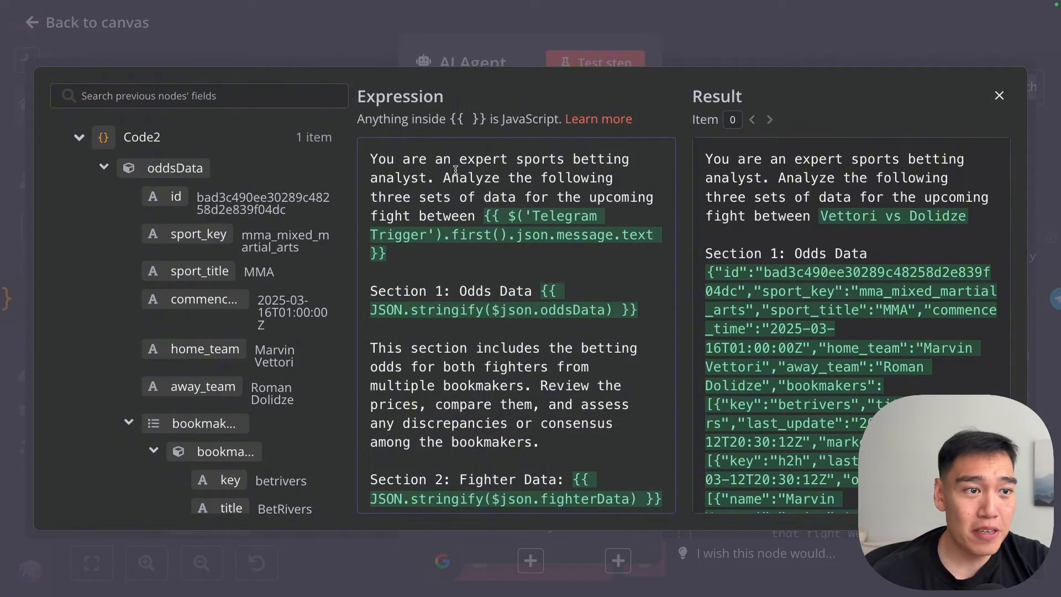
scroll(450, 221, down, 5)
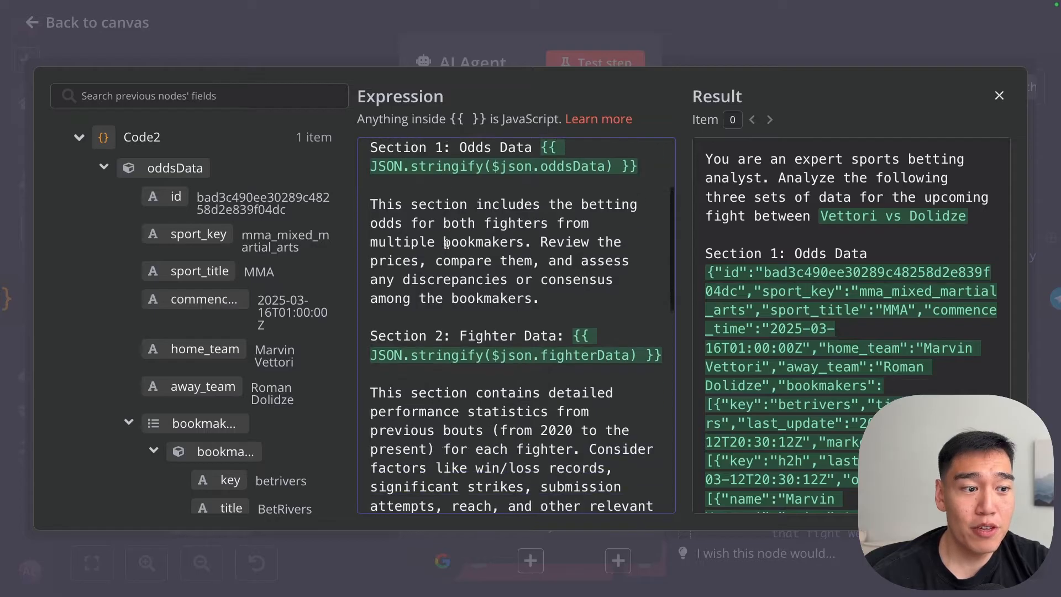
scroll(448, 243, down, 1)
scroll(470, 244, up, 4)
scroll(479, 249, down, 3)
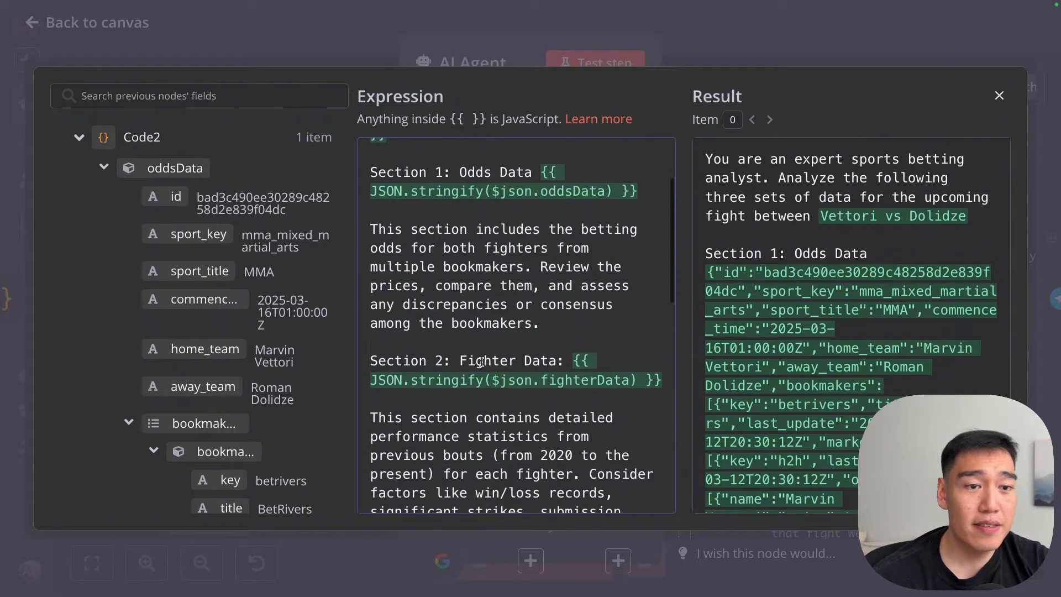
scroll(498, 354, down, 10)
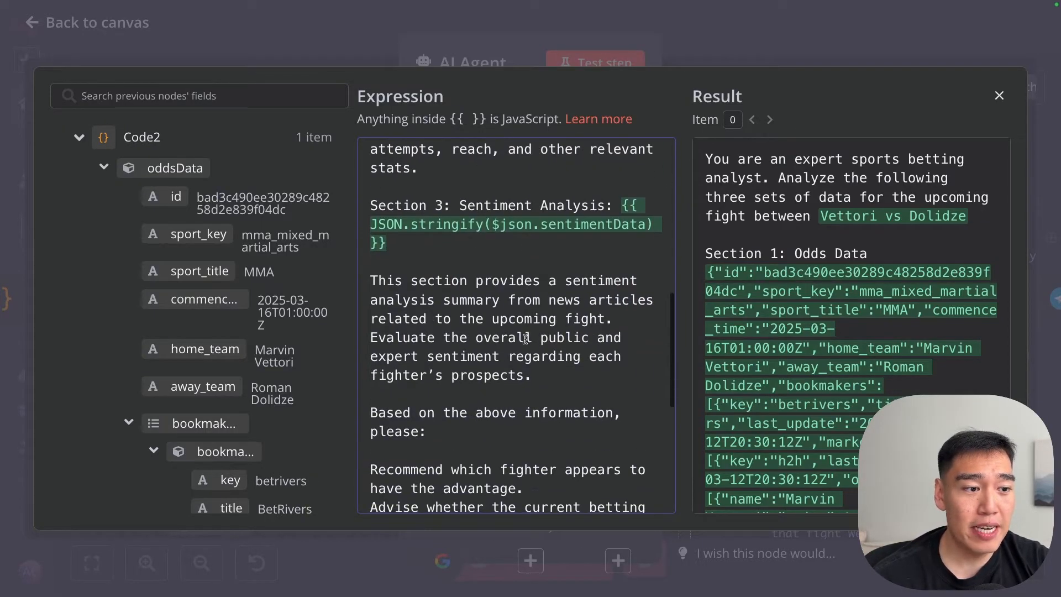
scroll(525, 338, down, 7)
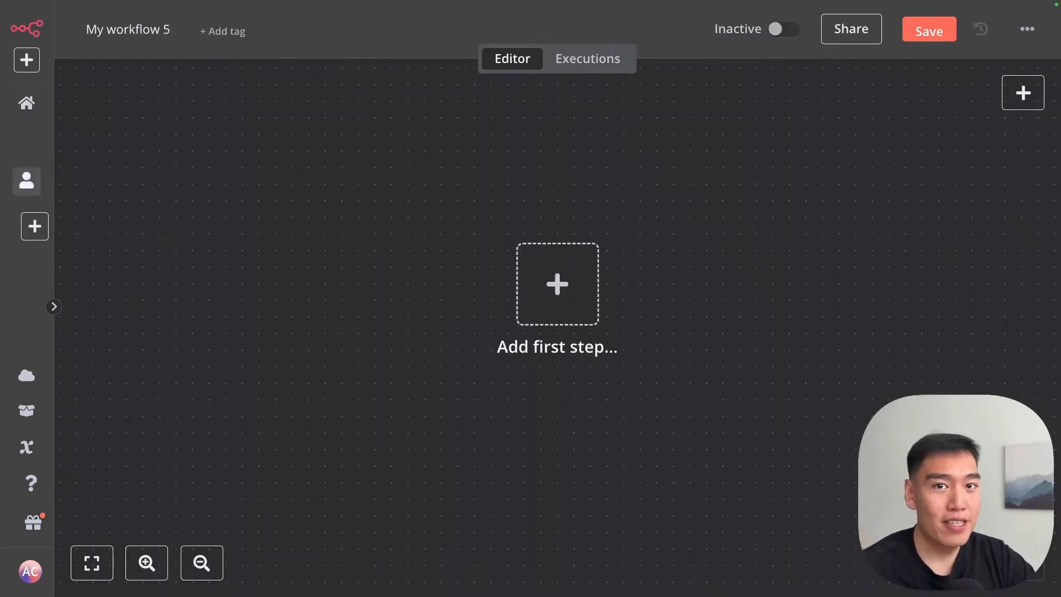
- Add a Telegram "On message" trigger as the first step of the empty workflow
click(549, 302)
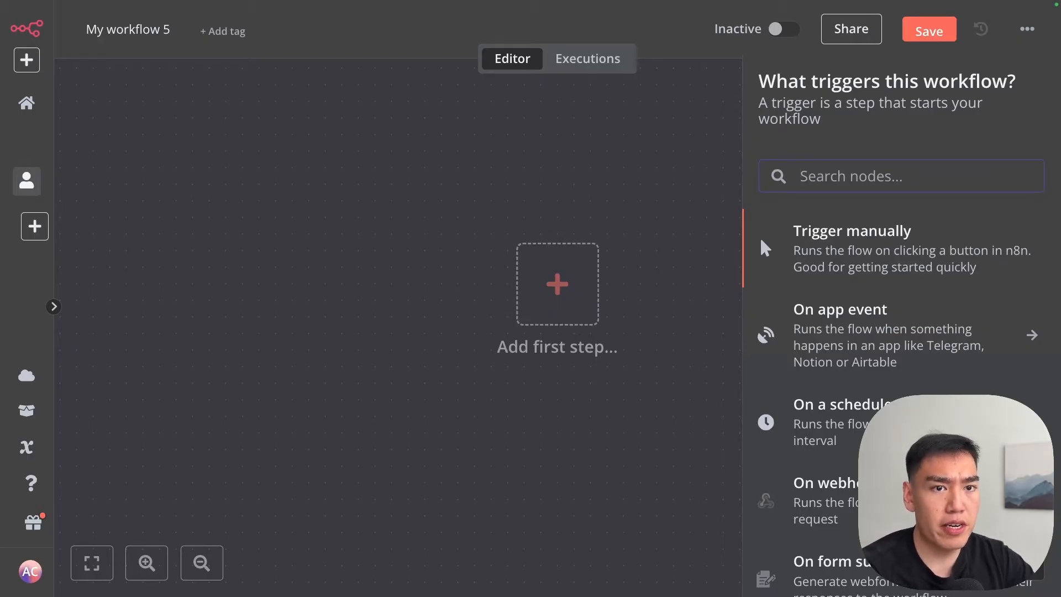
text(telegram)
click(969, 235)
scroll(899, 313, down, 2)
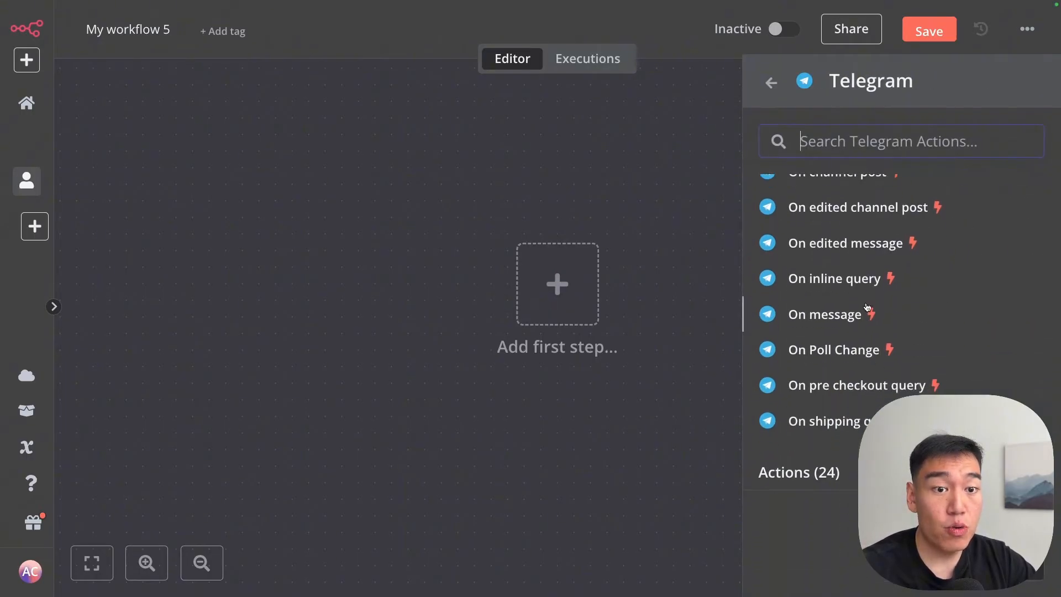
click(899, 312)
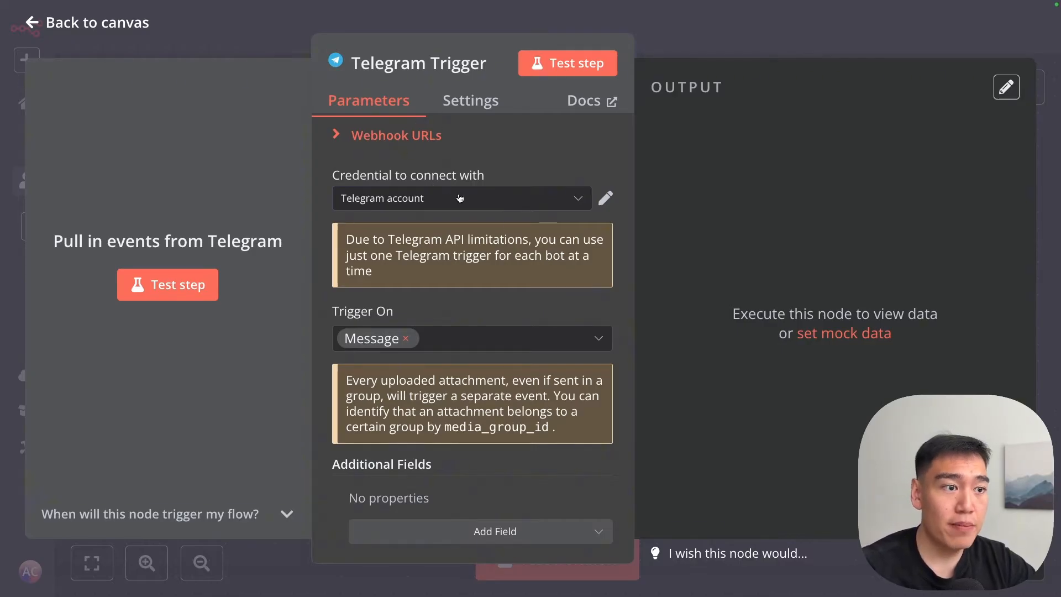
- Connect the Telegram Trigger with the existing Telegram account credential, keep it triggering on Message, and close the node
click(485, 207)
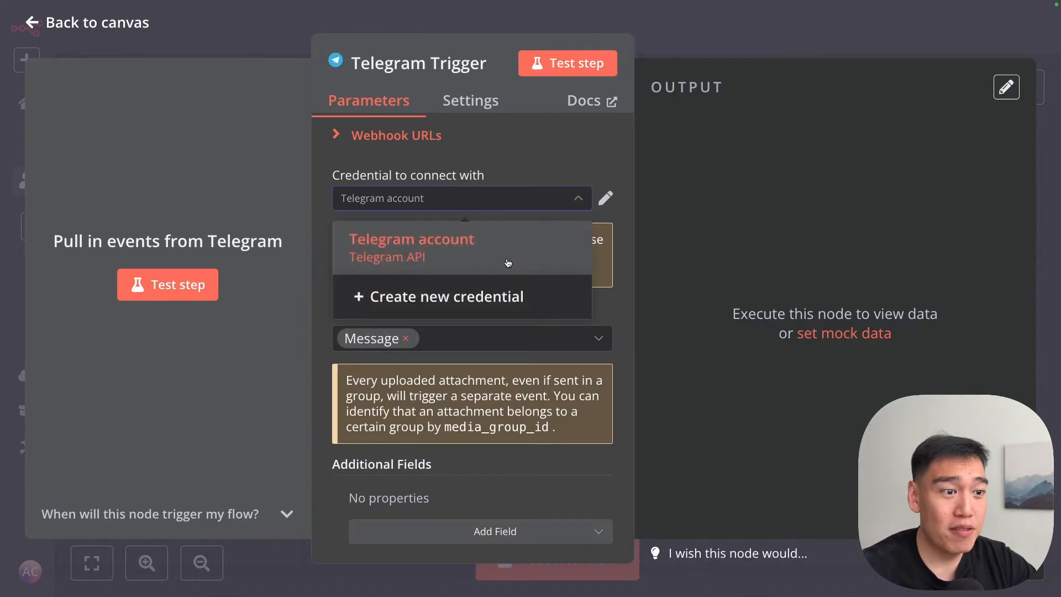
click(509, 258)
scroll(510, 255, down, 1)
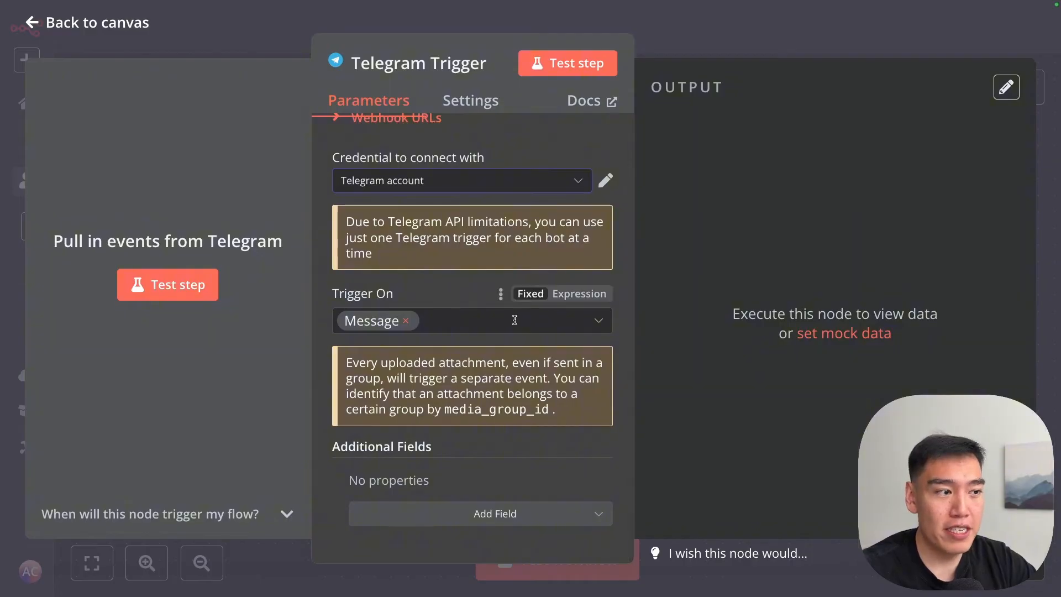
click(707, 48)
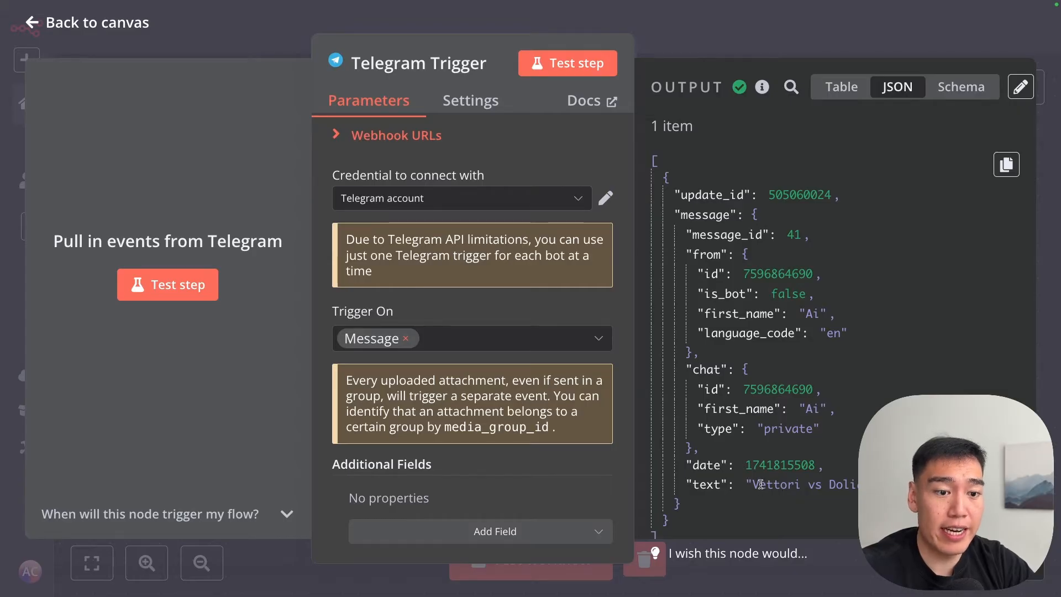
- Check the message text in the Telegram Trigger's JSON output and return to the canvas
drag(752, 484, 884, 485)
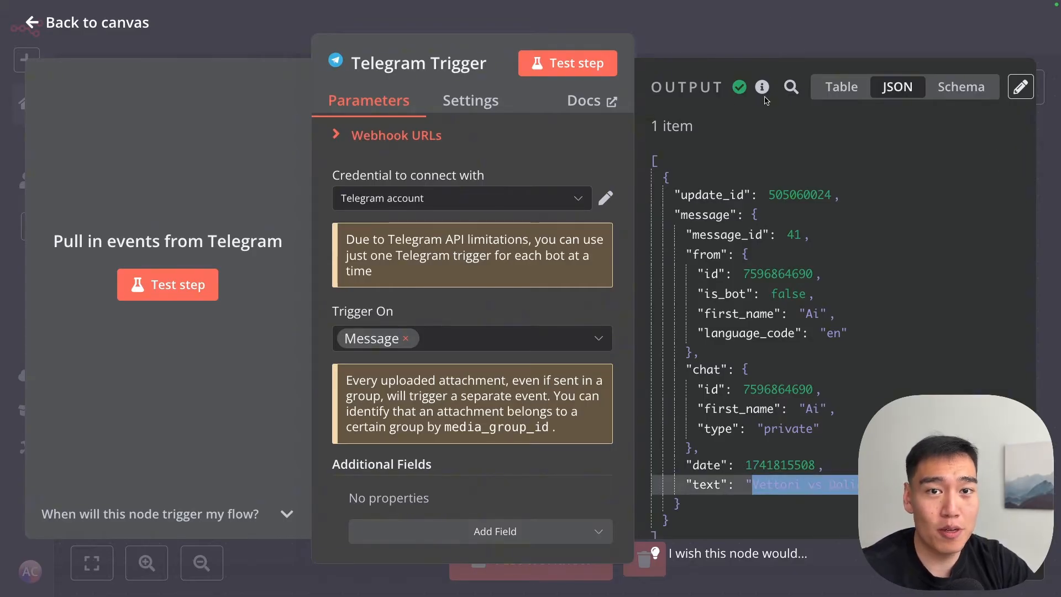
click(884, 485)
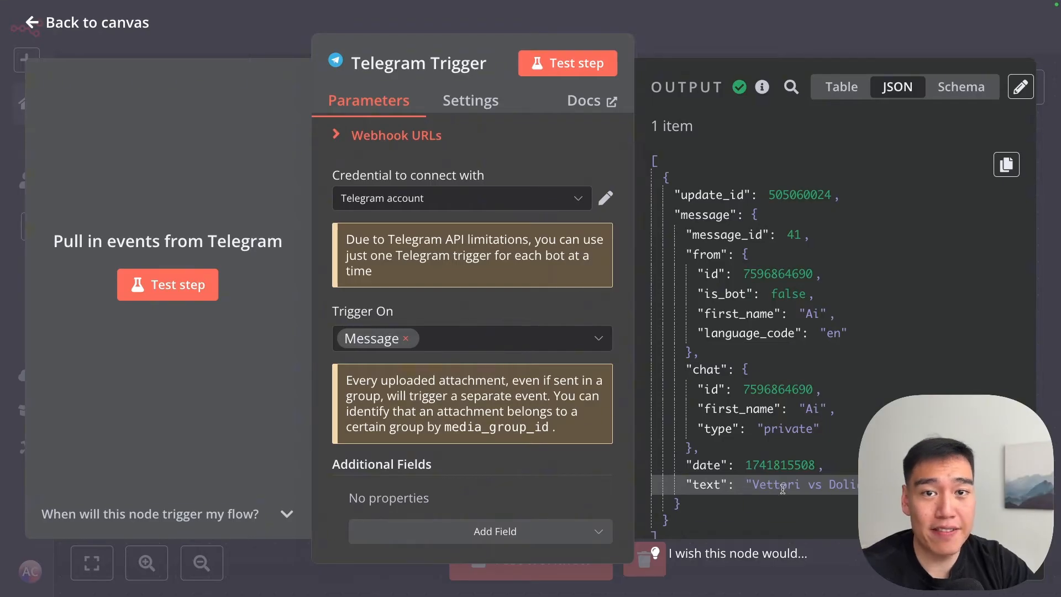
key(Escape)
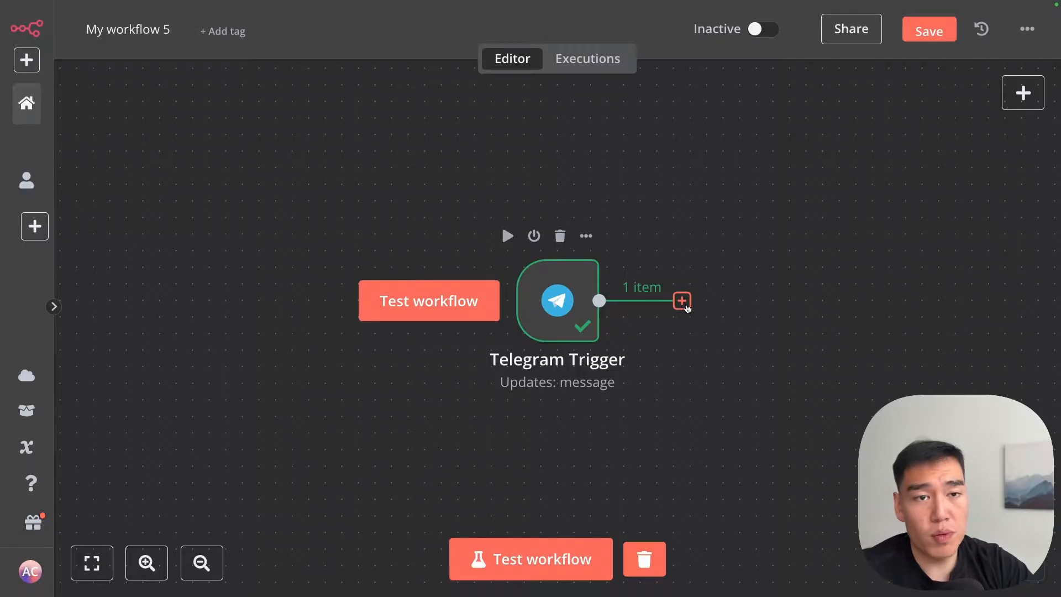
- Add an Edit Fields (Set) node after the Telegram Trigger with a string field fighterA set to {{$json["message"]["text"].split("vs")[0].trim()}}
click(685, 305)
text(set)
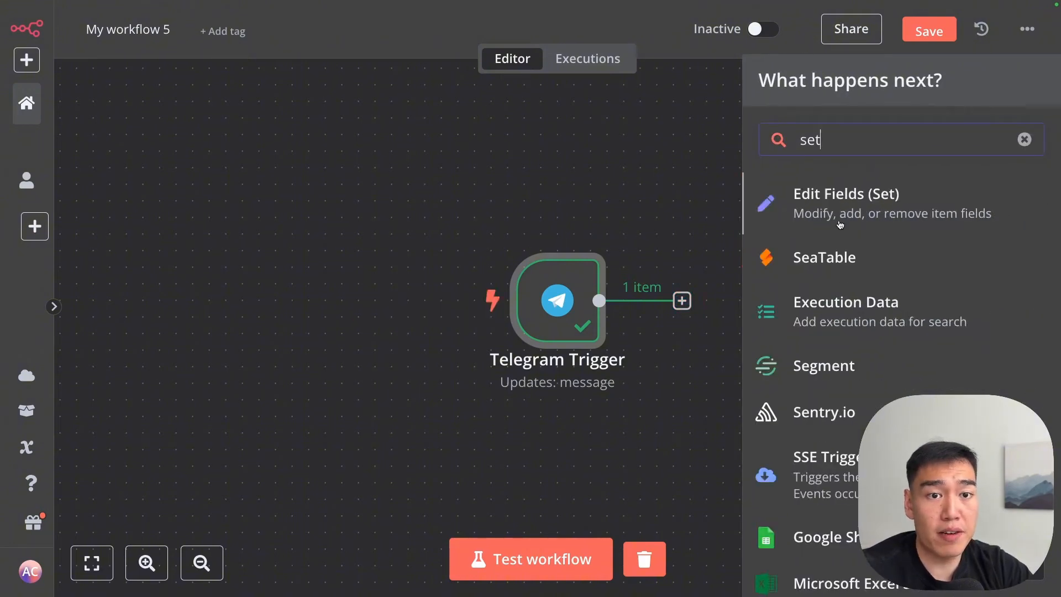
click(887, 221)
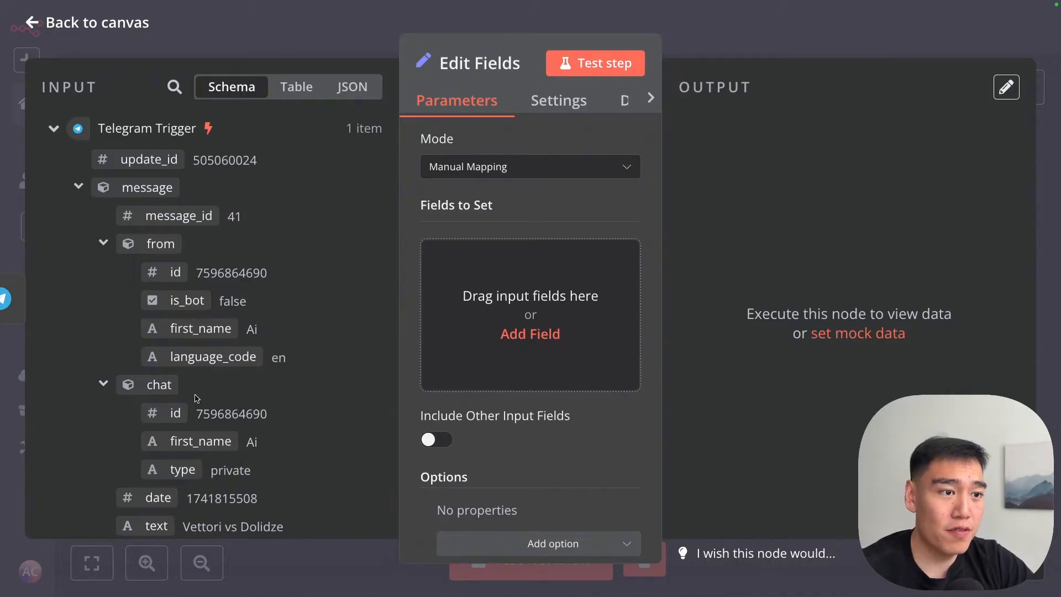
click(517, 333)
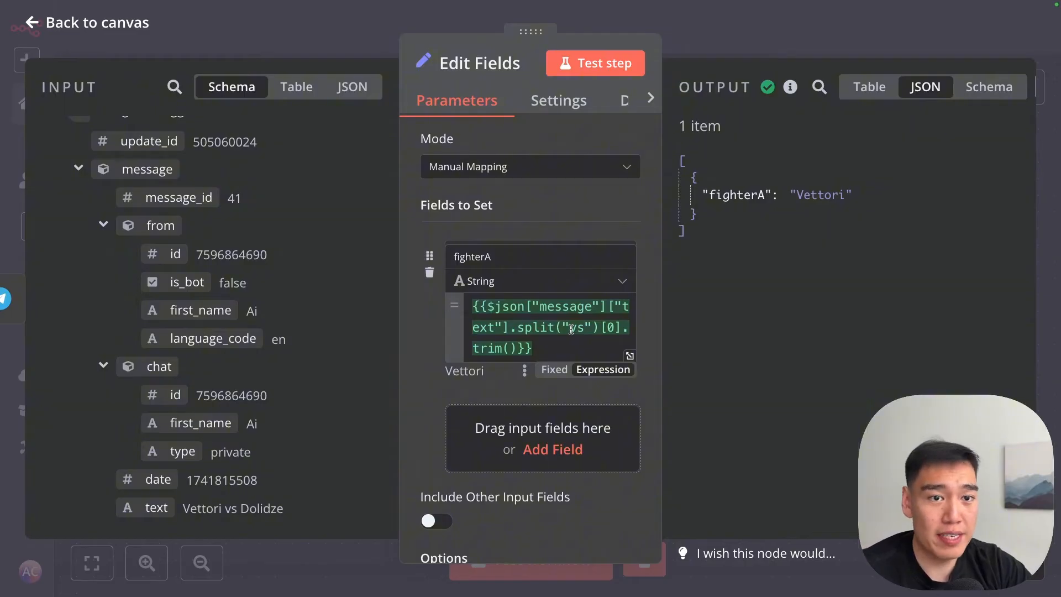
- Check the fighterA value in the Edit Fields output against the expression that extracts it
drag(796, 195, 850, 194)
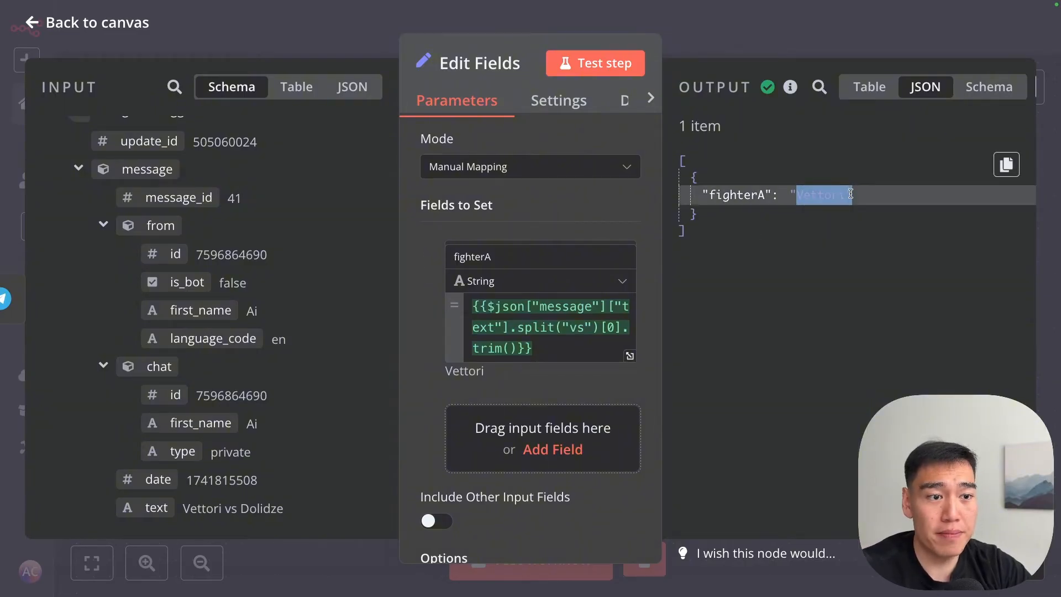
drag(533, 348, 470, 295)
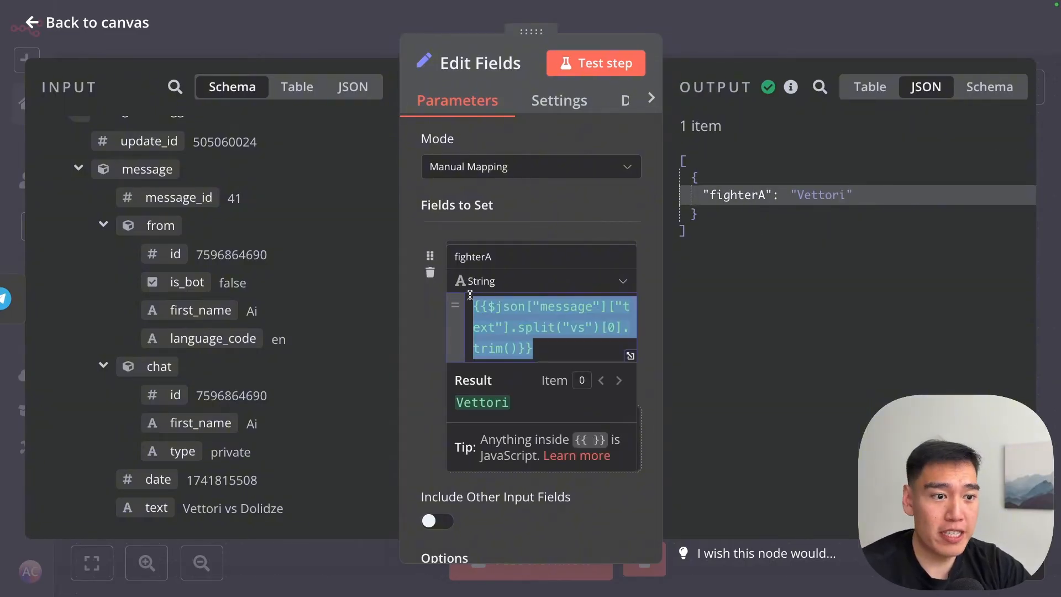
click(430, 329)
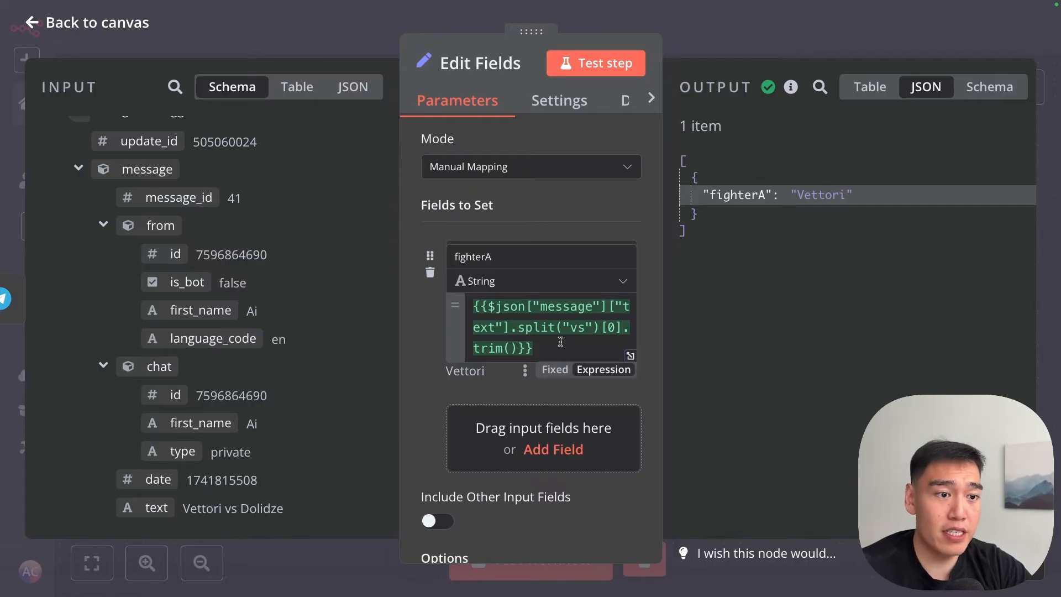
- Add a string field fighterB set to {{$json["message"]["text"].split("vs")[1].trim()}}, then test the Edit Fields node and close it
click(565, 449)
scroll(566, 448, down, 2)
click(530, 326)
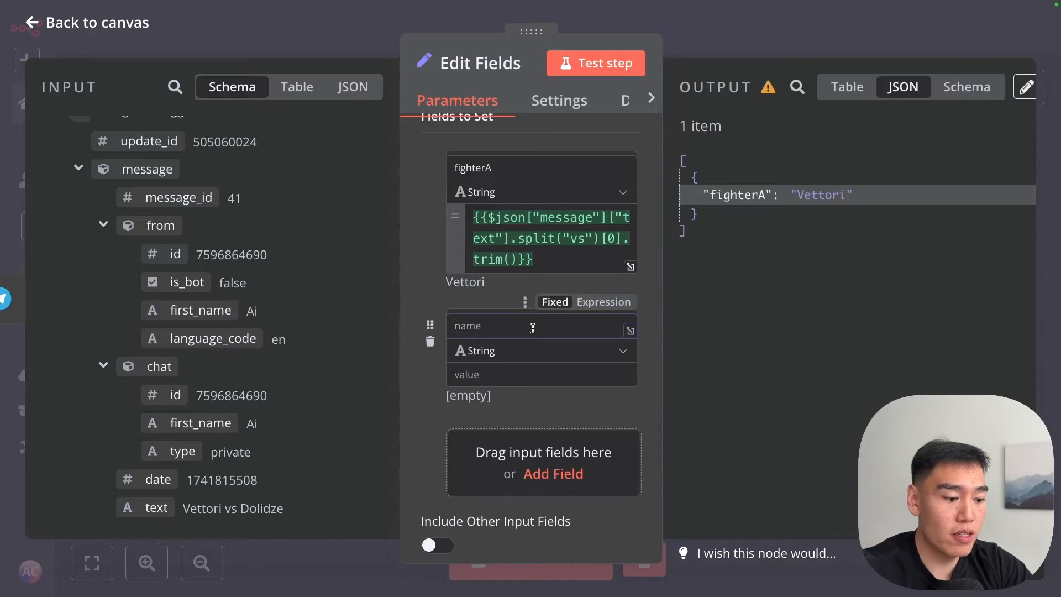
text(fighterB)
key(Tab)
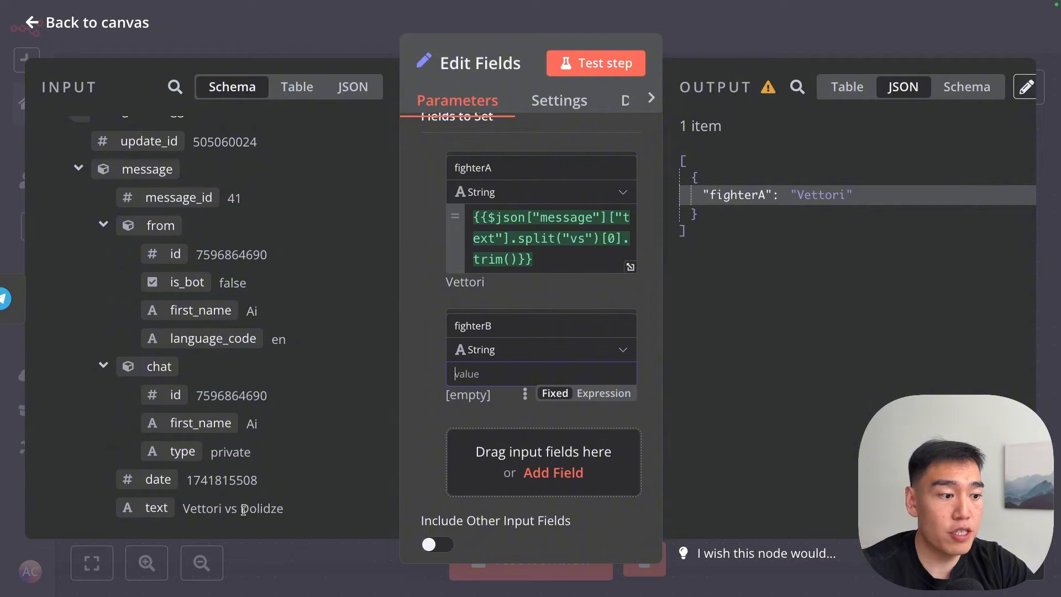
drag(242, 509, 289, 512)
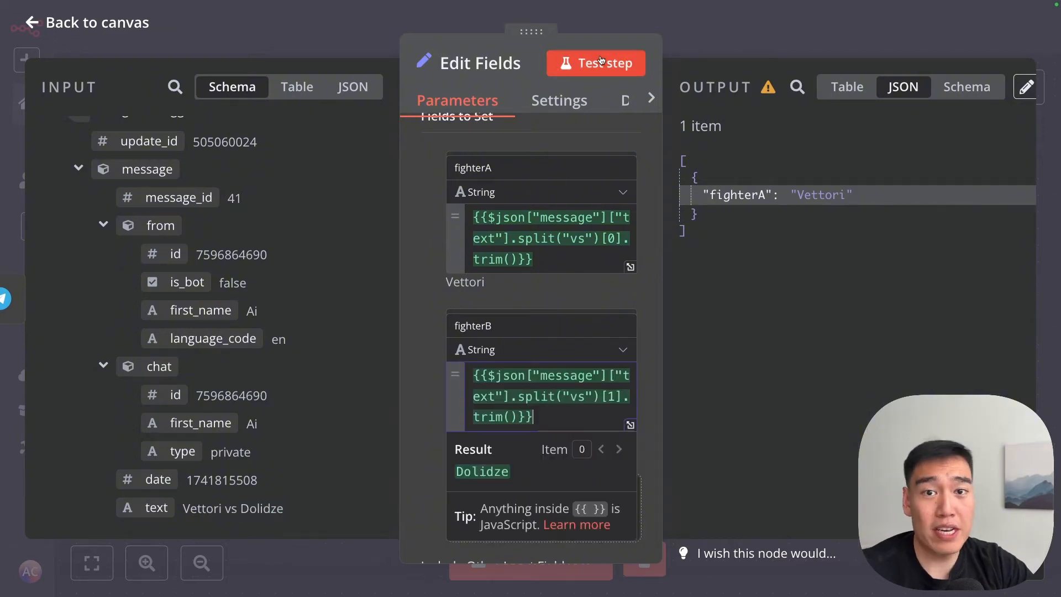
click(602, 61)
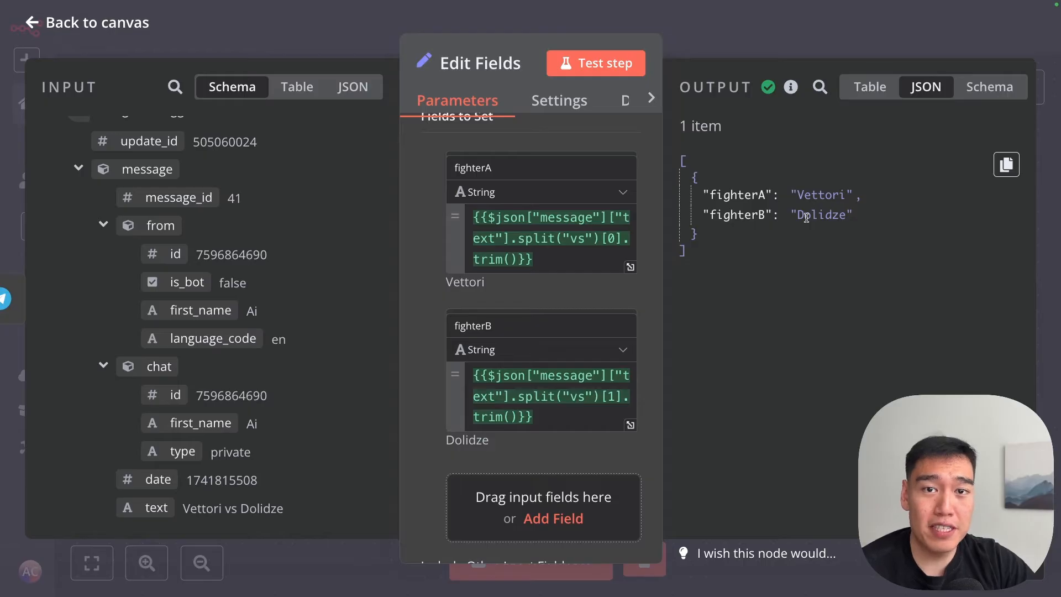
key(Escape)
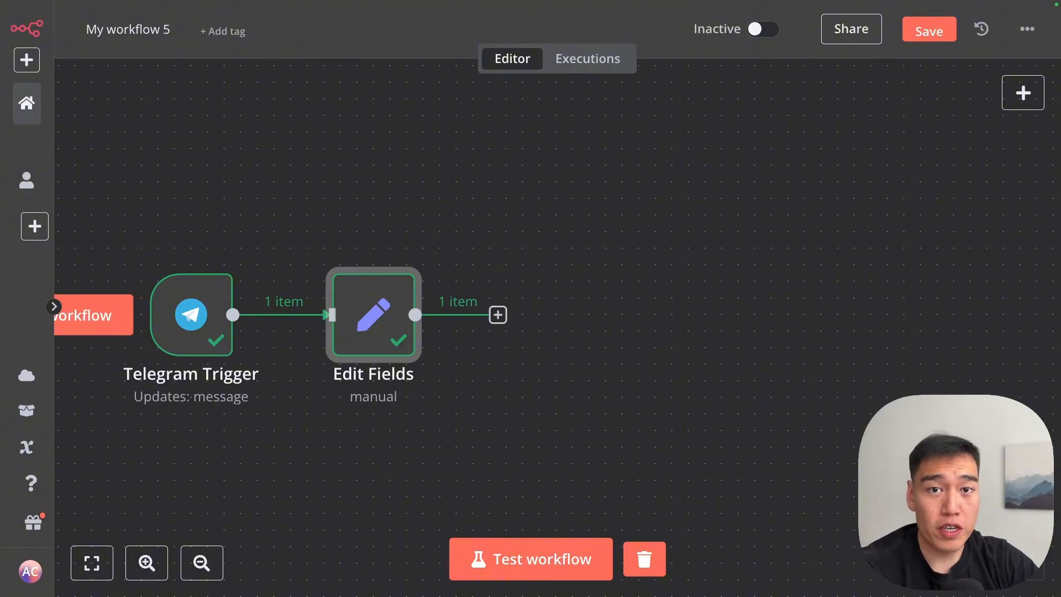
click(498, 316)
text(http)
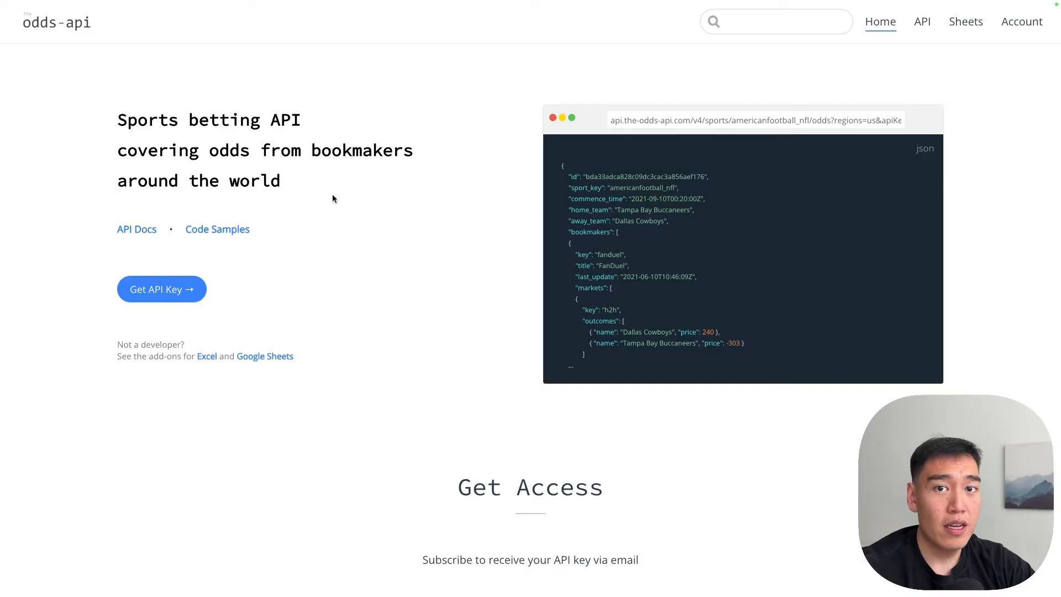
mouse_move(93, 47)
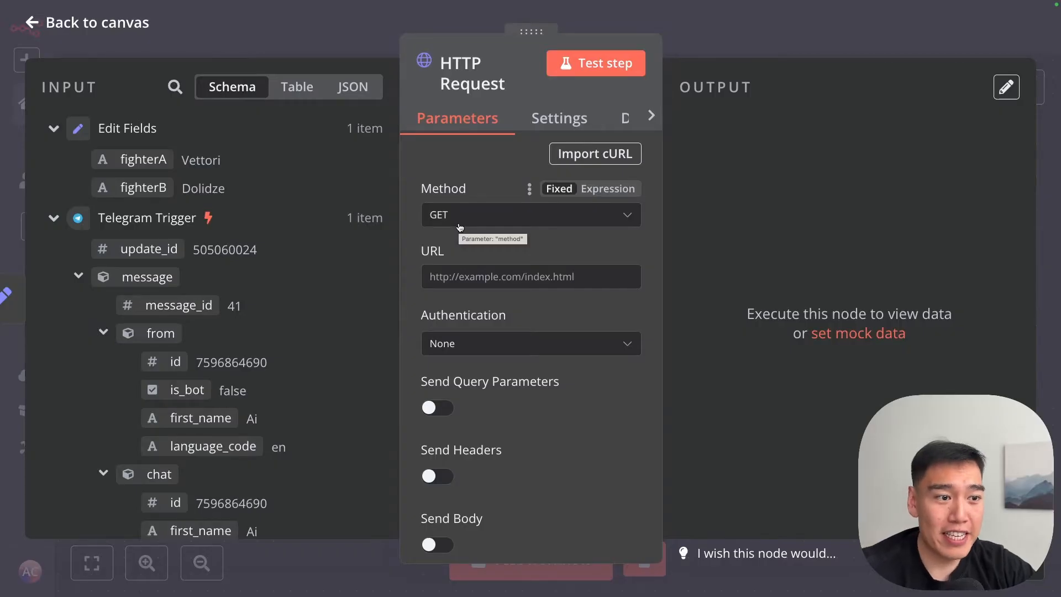
click(476, 282)
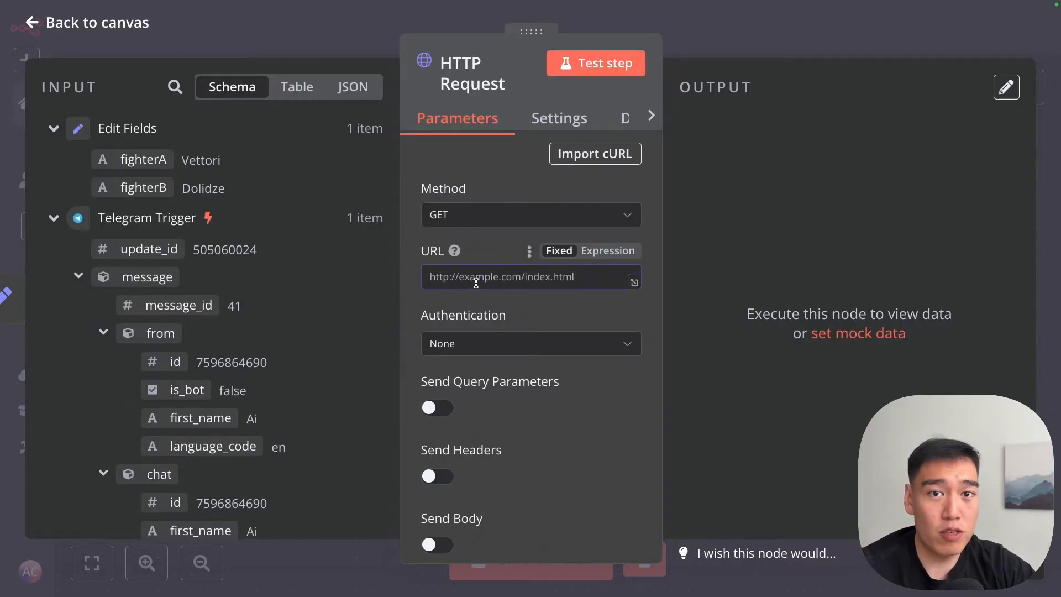
text(https://api.the-odds-api.com/v4/sports/mma_mixed_martial_arts/odds/?regions=us&markets=h2h&apiKey=)
click(633, 281)
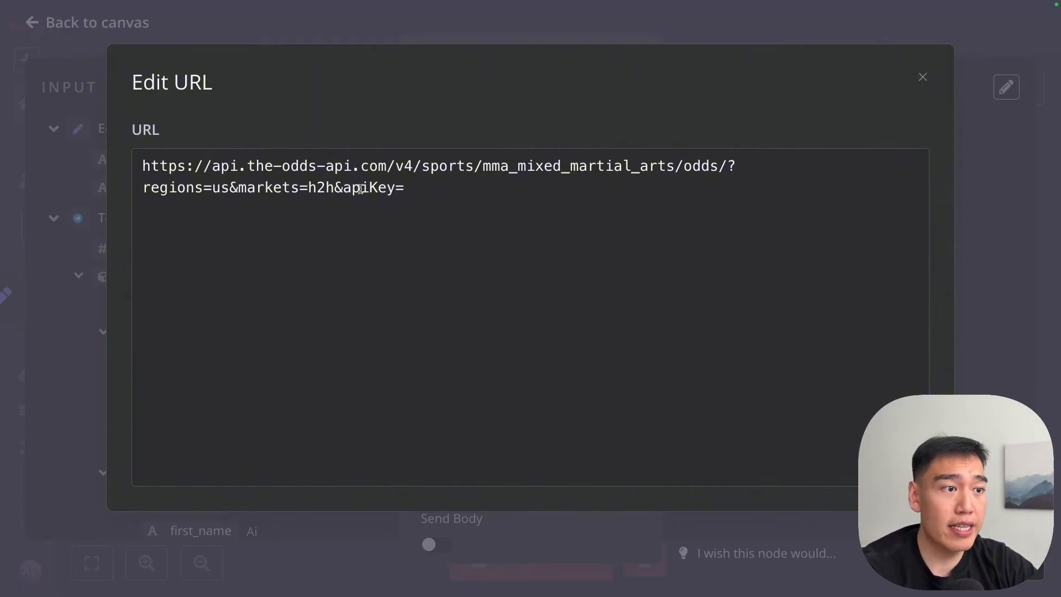
click(412, 188)
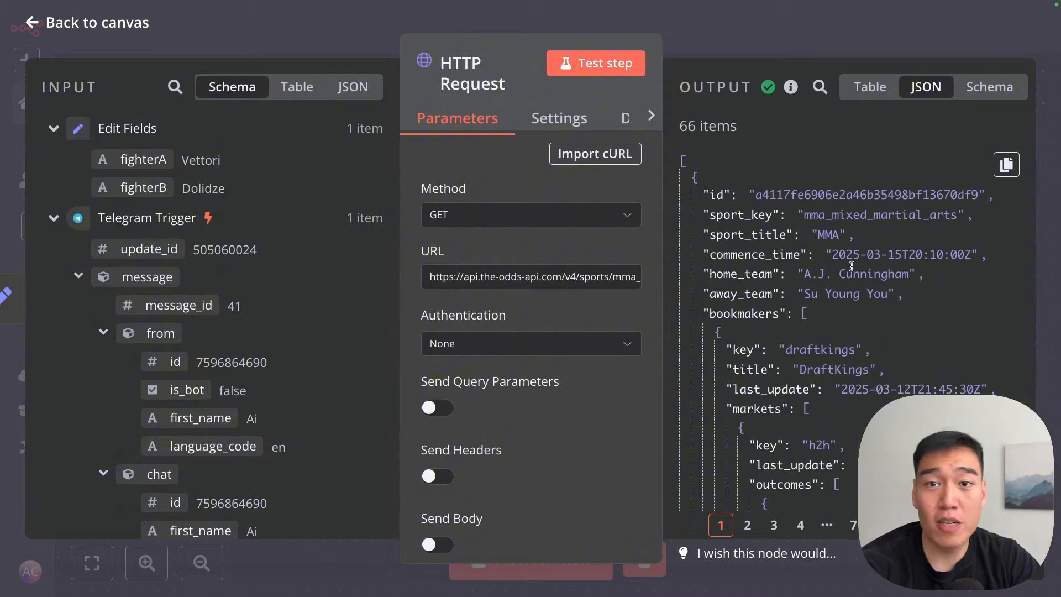
- Examine the bookmakers and their head-to-head prices in the HTTP Request's JSON output, and return to the canvas
scroll(851, 292, down, 1)
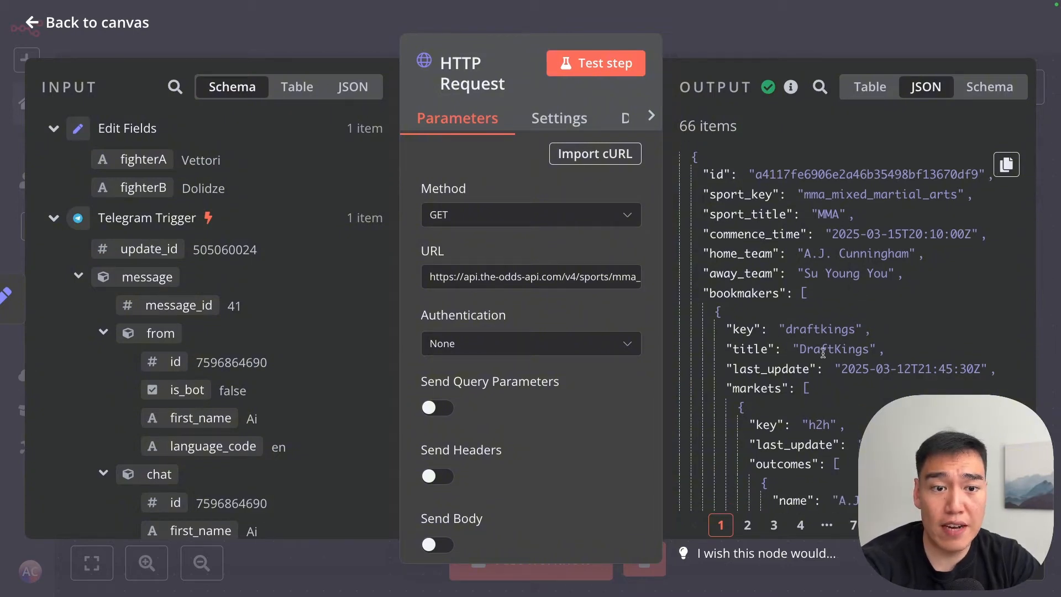
scroll(826, 353, down, 4)
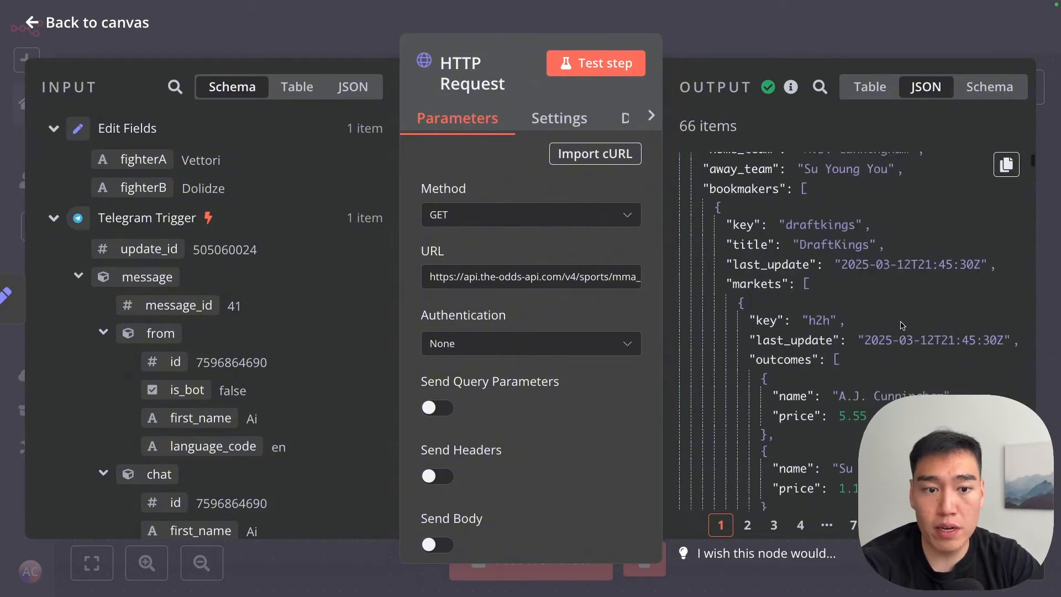
scroll(889, 287, down, 7)
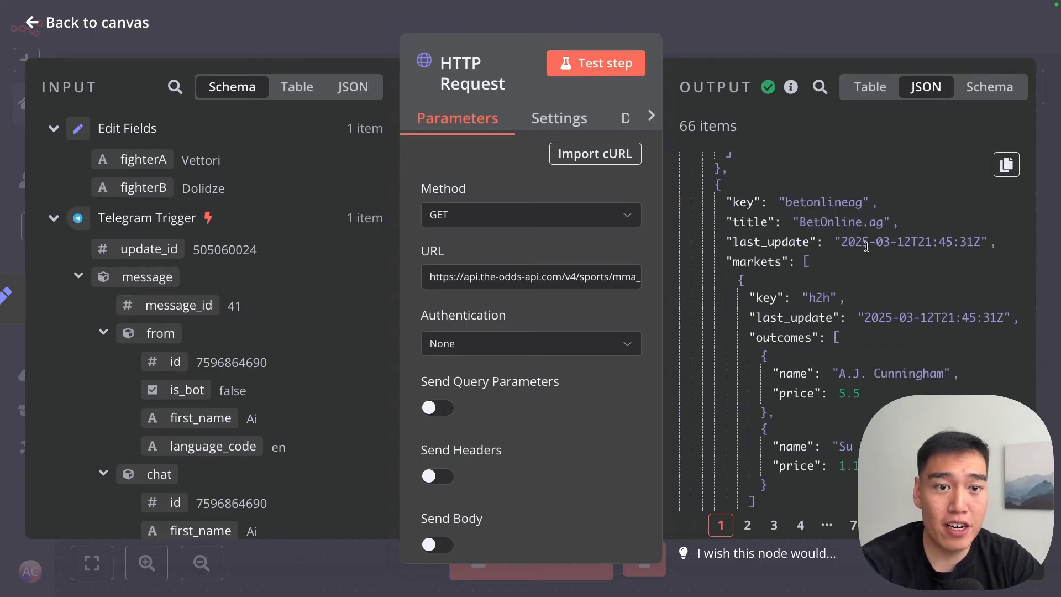
scroll(862, 255, down, 5)
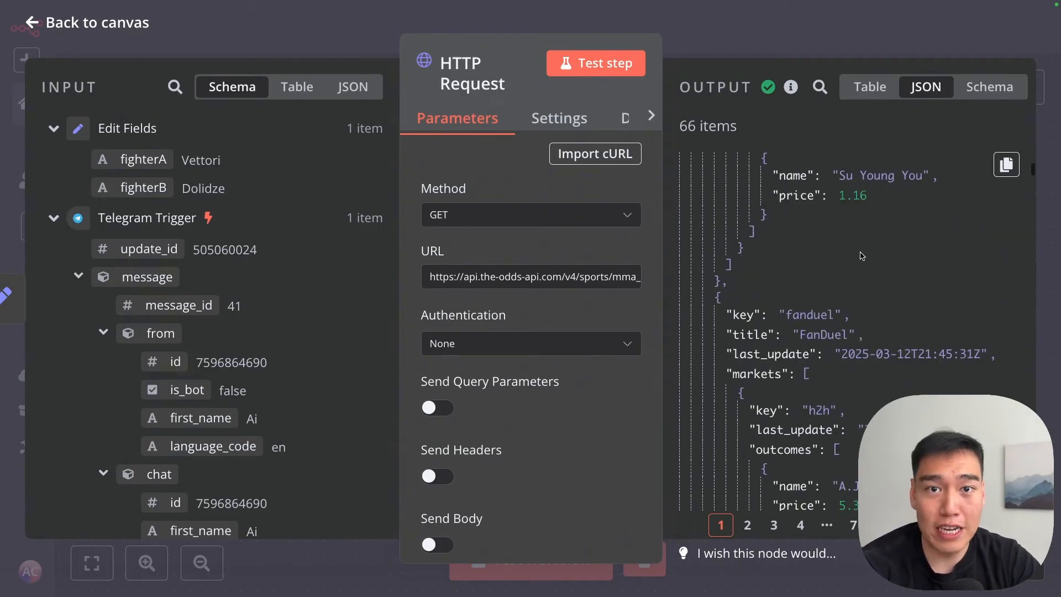
scroll(884, 265, down, 7)
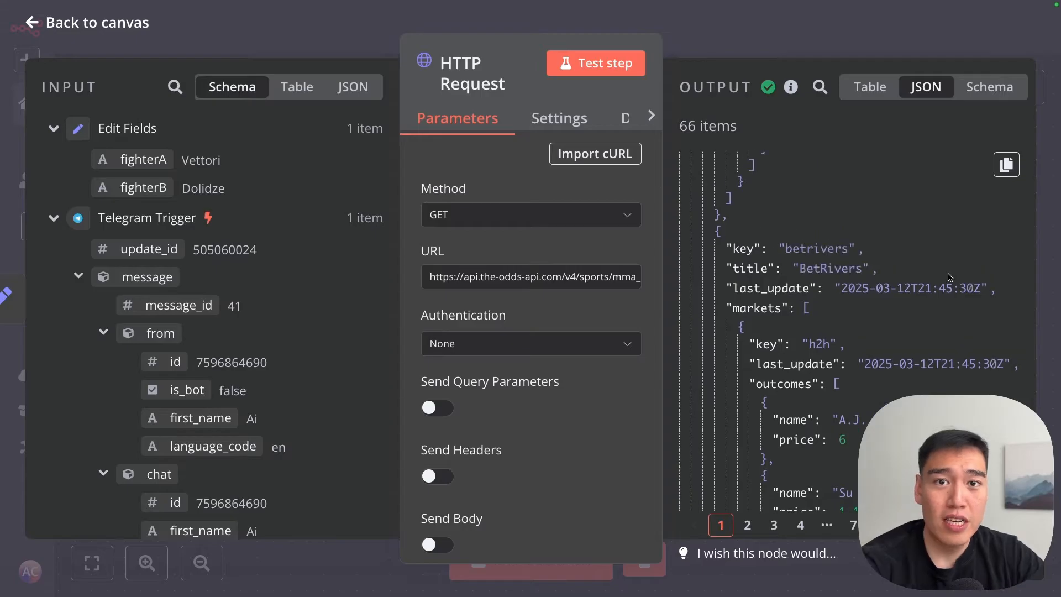
scroll(838, 331, down, 10)
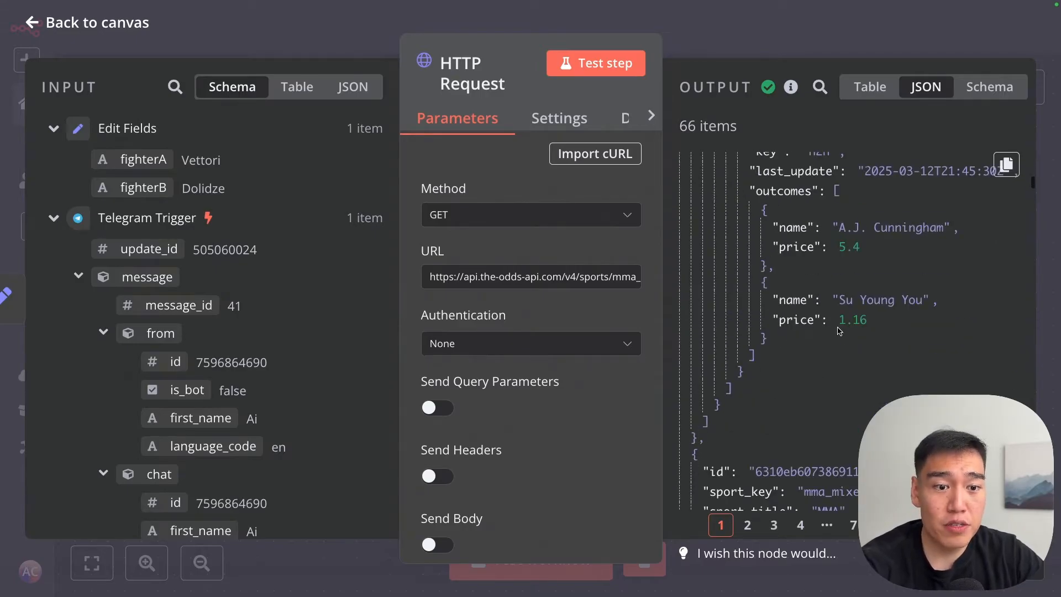
key(Escape)
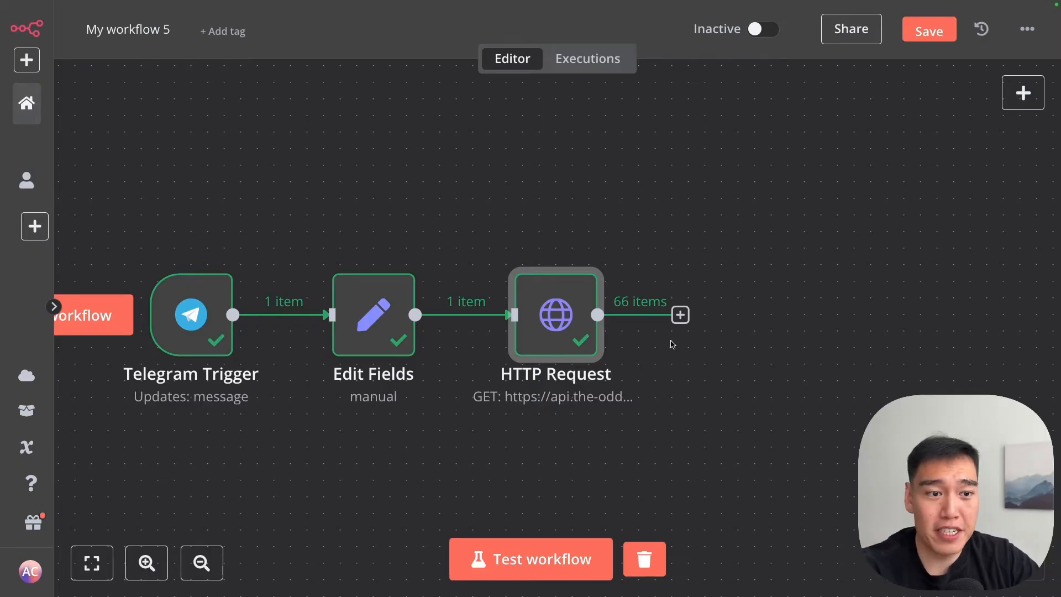
- Add a Filter node after the HTTP Request with a string condition checking whether {{ $json.home_team }} contains a value
click(684, 319)
text(filter)
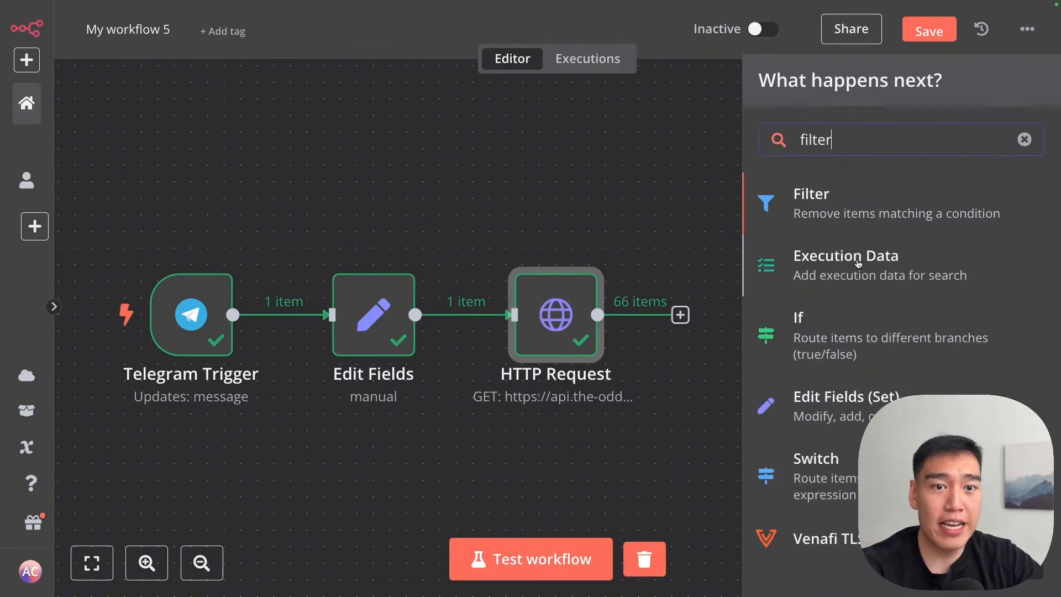
click(890, 212)
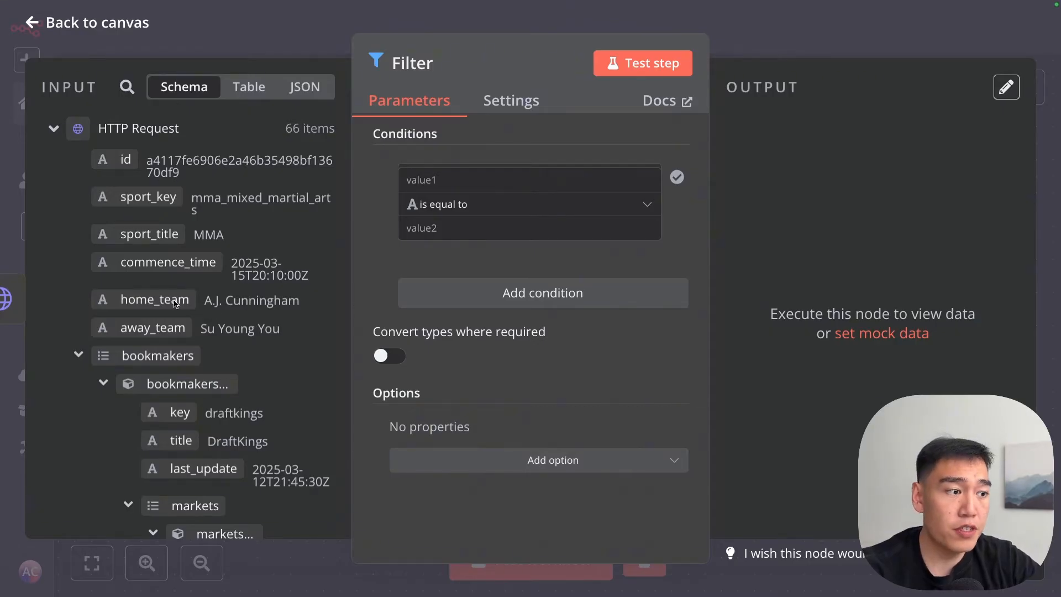
drag(174, 301, 432, 179)
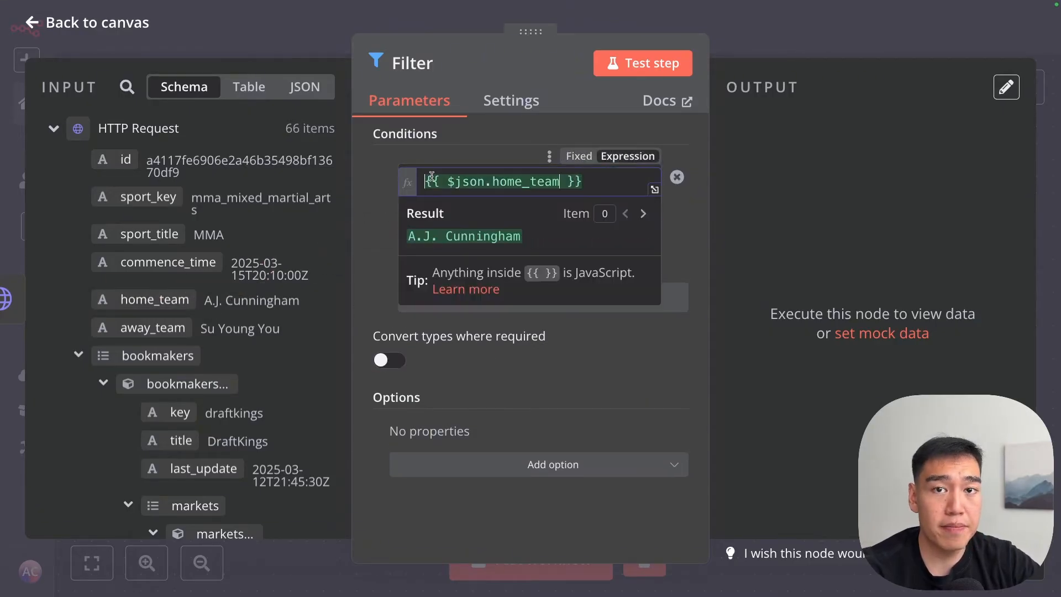
click(409, 207)
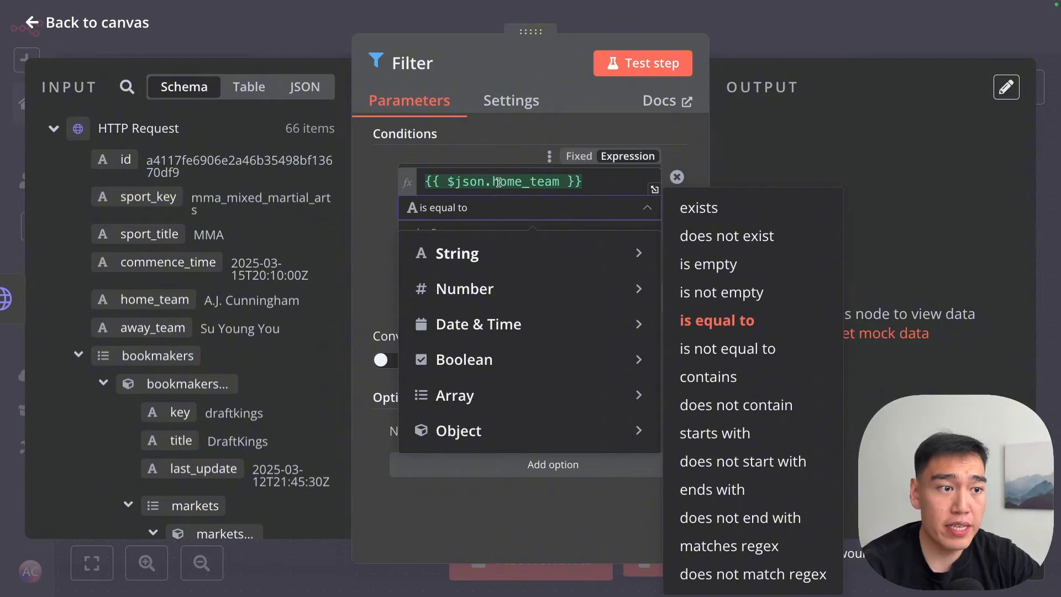
click(743, 378)
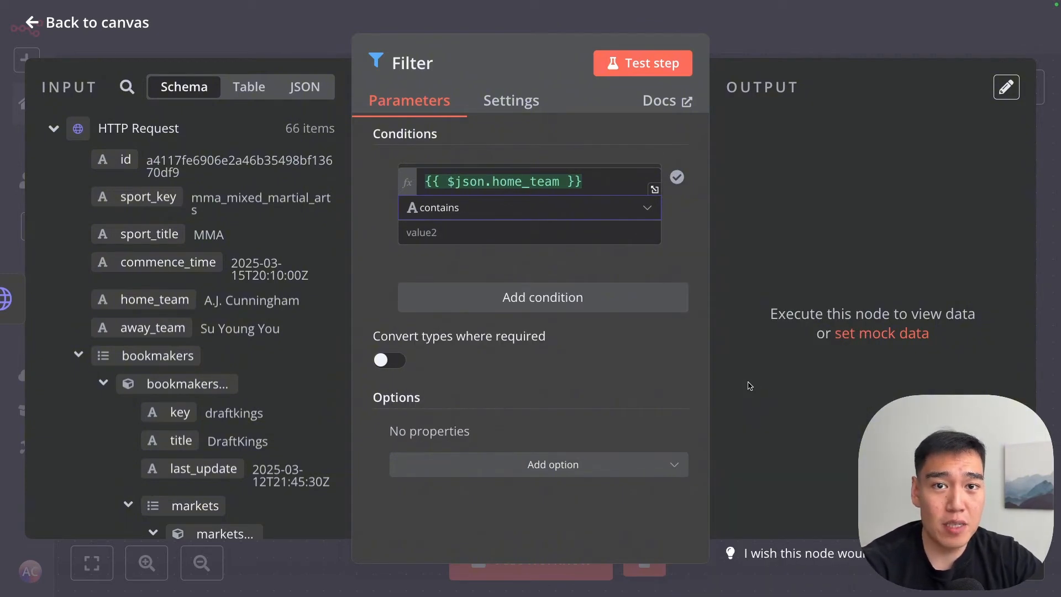
- Review the Telegram Trigger message, and set the Filter condition's comparison value to {{ $('Edit Fields').item.json.fighterA }}
click(757, 45)
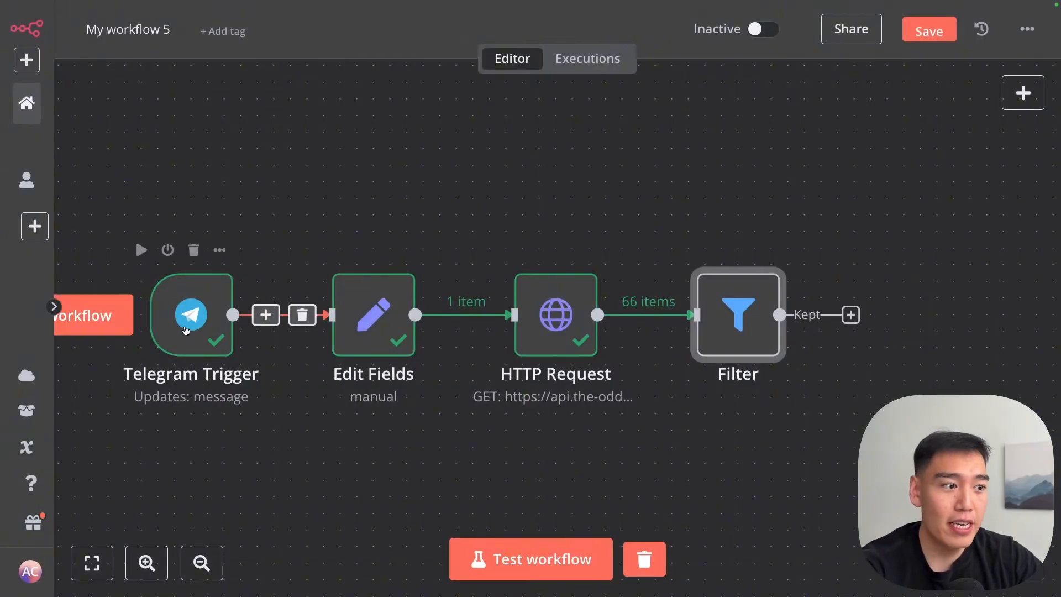
double_click(209, 347)
scroll(845, 414, down, 3)
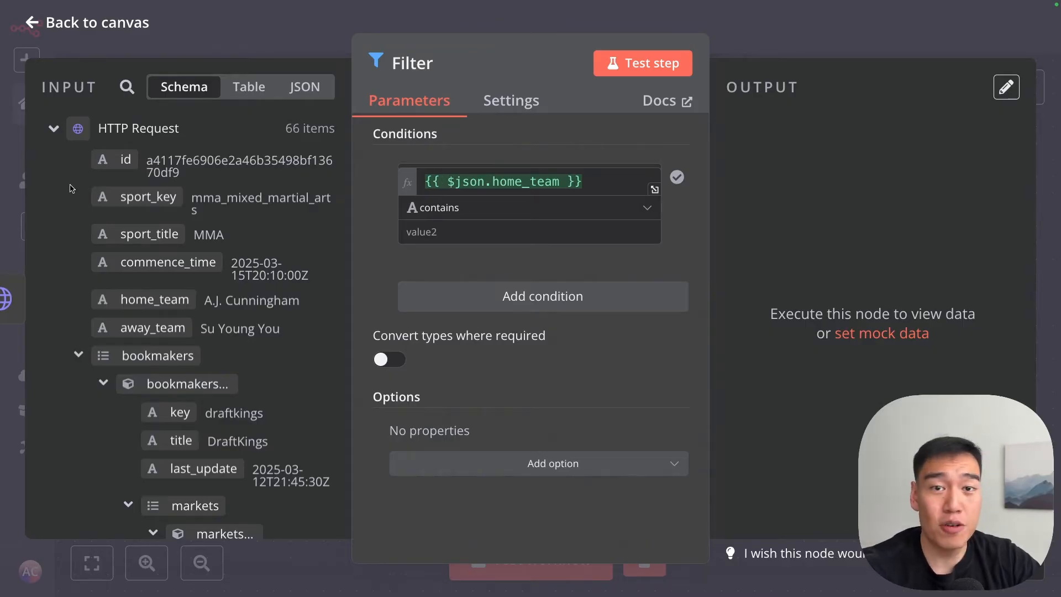
click(52, 128)
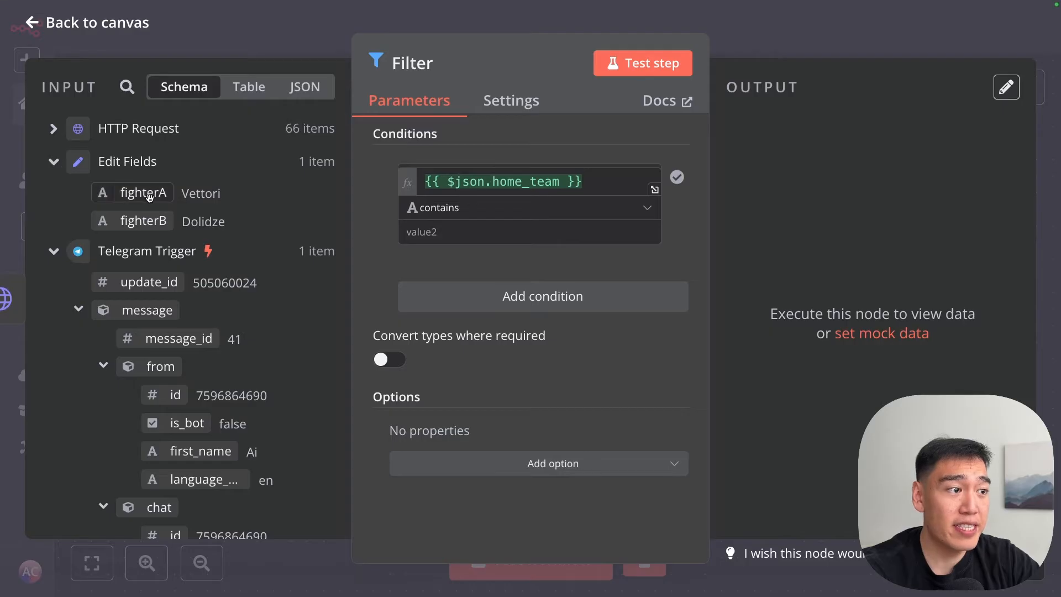
drag(145, 194, 452, 241)
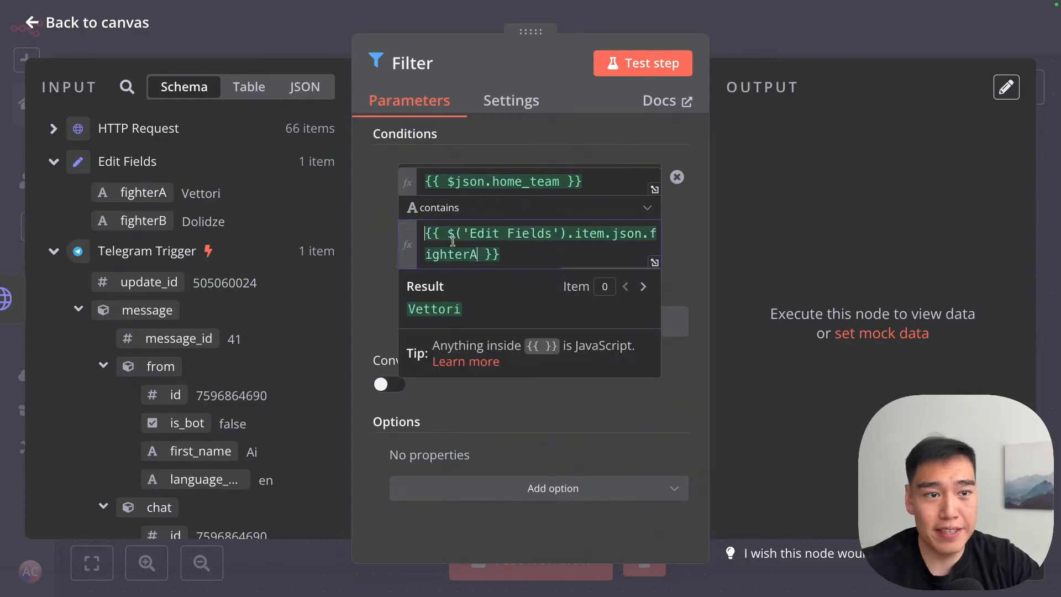
- Add a second Filter condition joined by OR, {{ $json.home_team }} is equal to {{ $('Edit Fields').item.json.fighterB }}, and remove the empty third condition
click(381, 271)
click(467, 321)
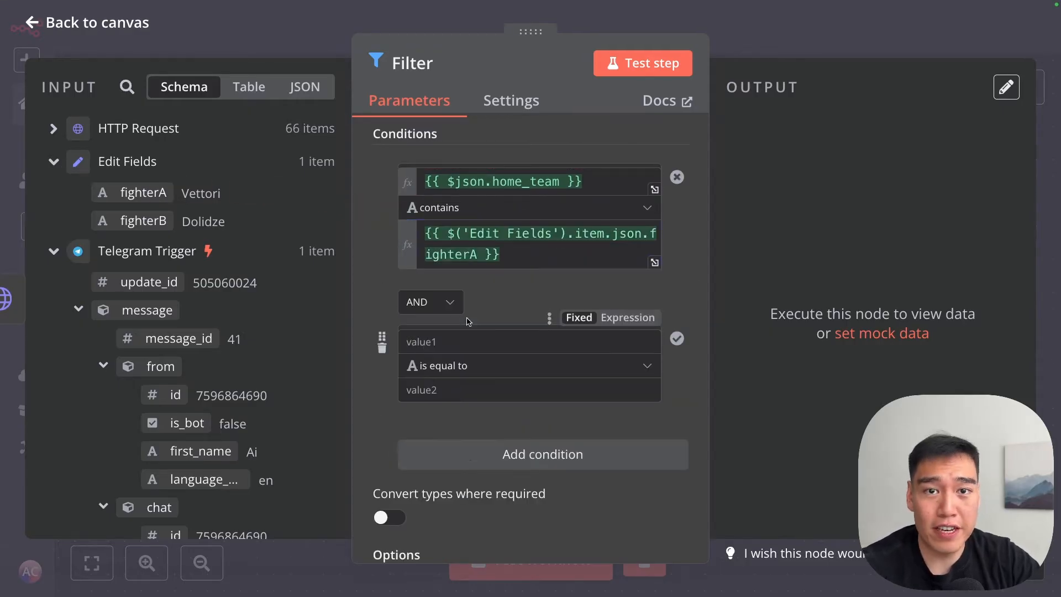
drag(154, 300, 436, 343)
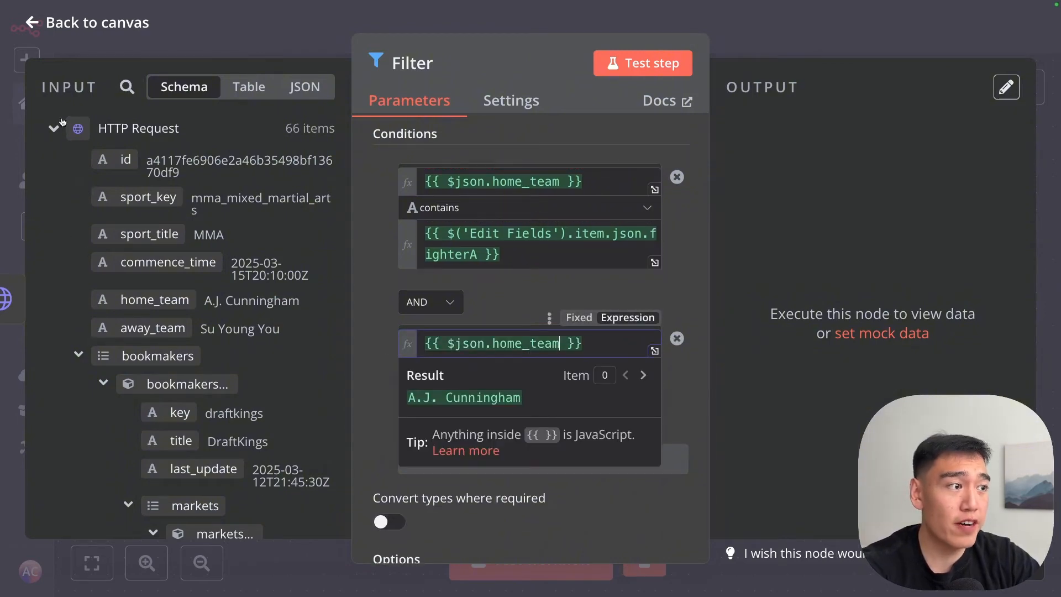
click(54, 129)
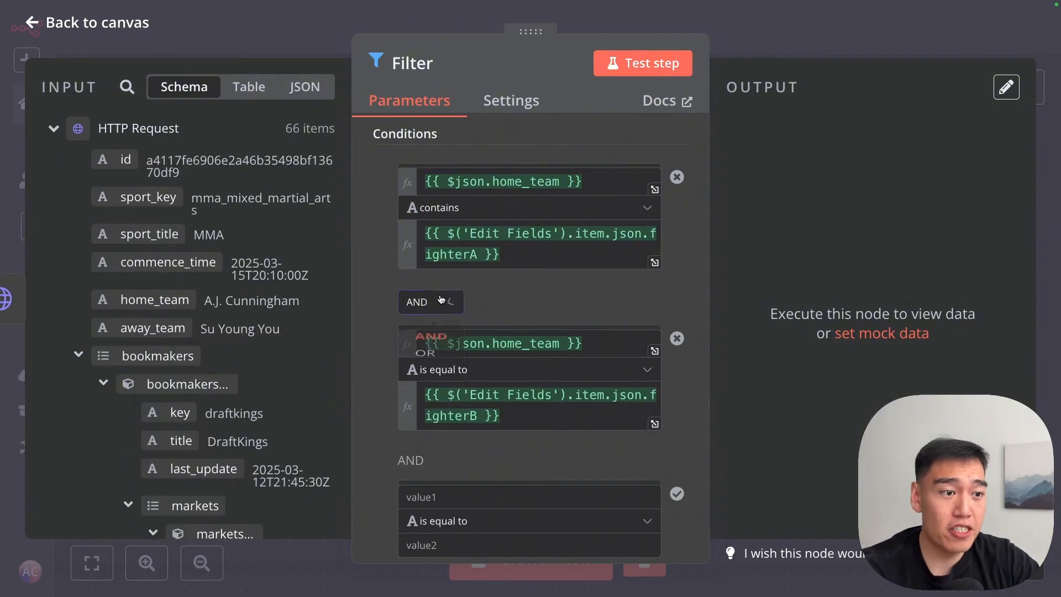
click(444, 302)
click(446, 369)
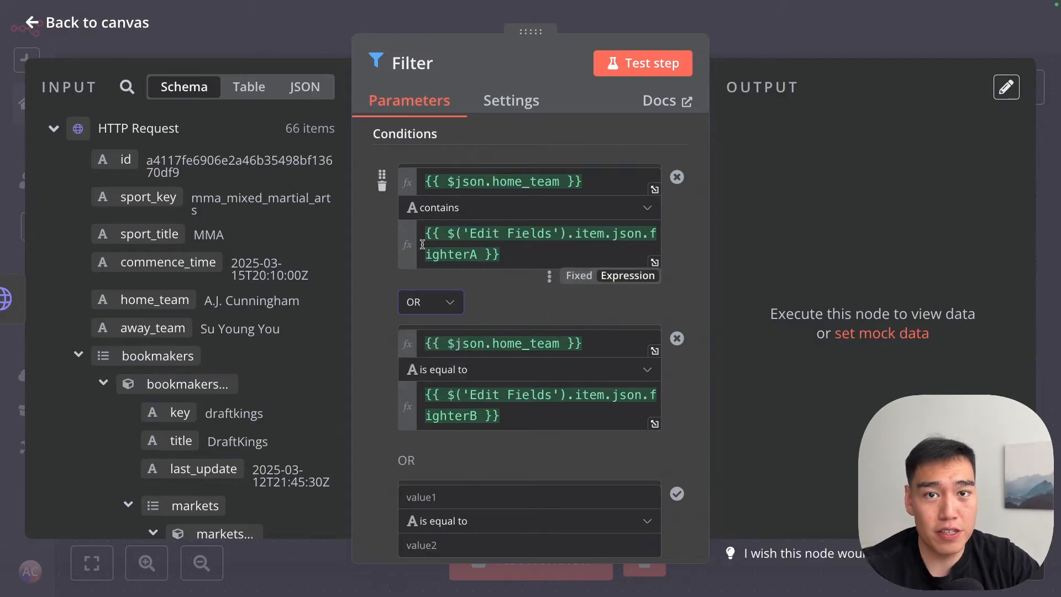
click(381, 510)
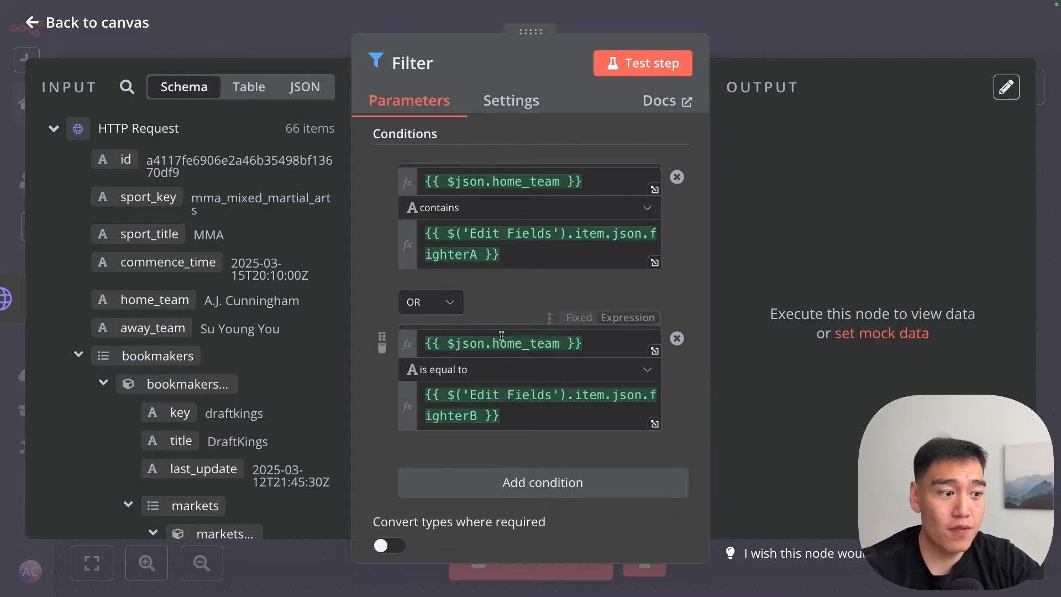
- Test the Filter node, check the kept fight in its output, and return to the canvas
scroll(287, 385, down, 1)
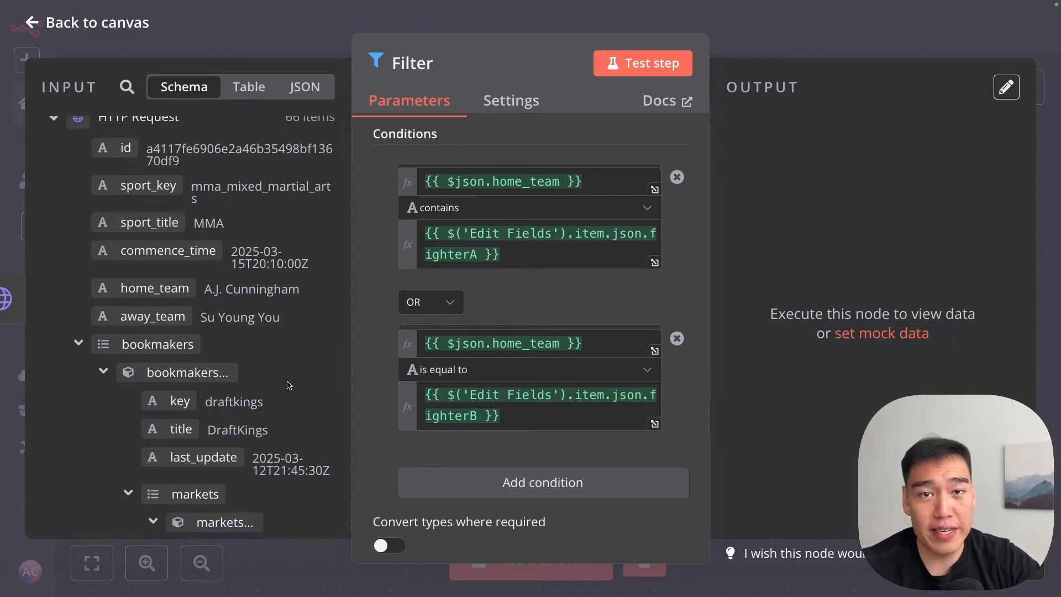
click(643, 63)
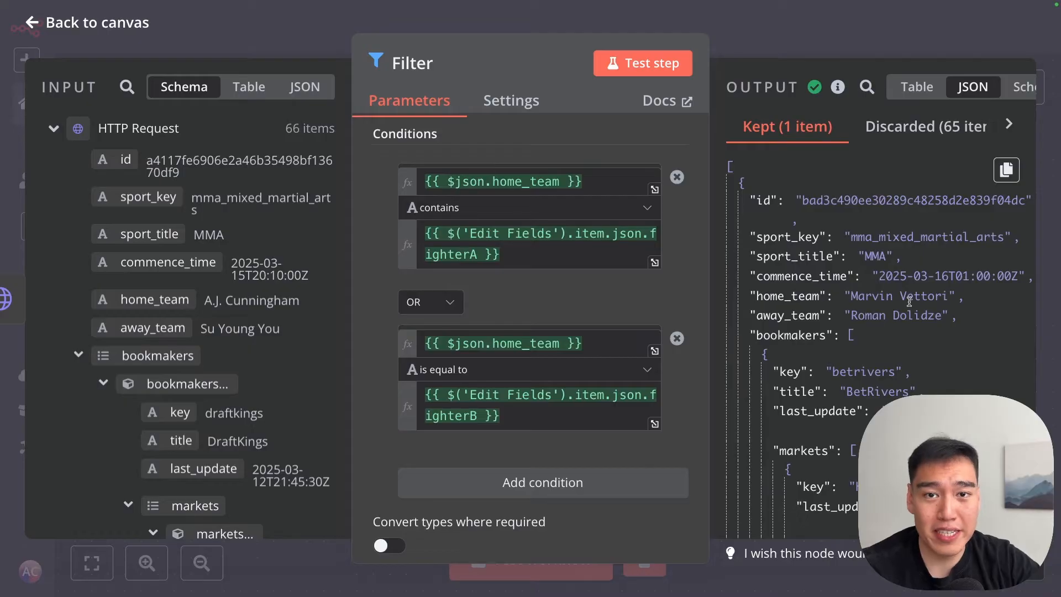
key(Escape)
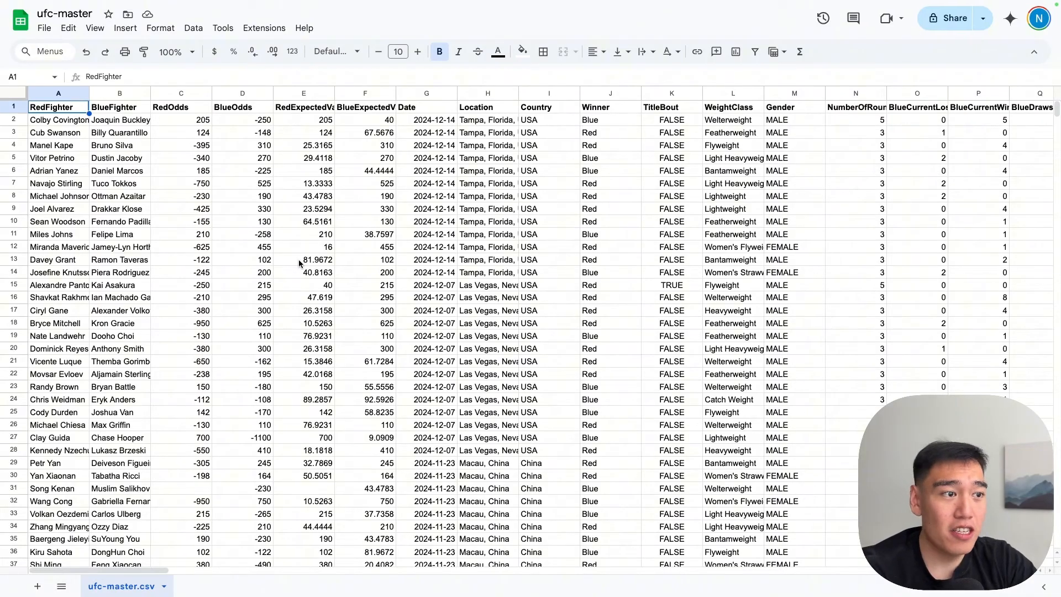
- Examine the ufc-master spreadsheet's fight columns and its date range down to the last data row
shift+click(644, 329)
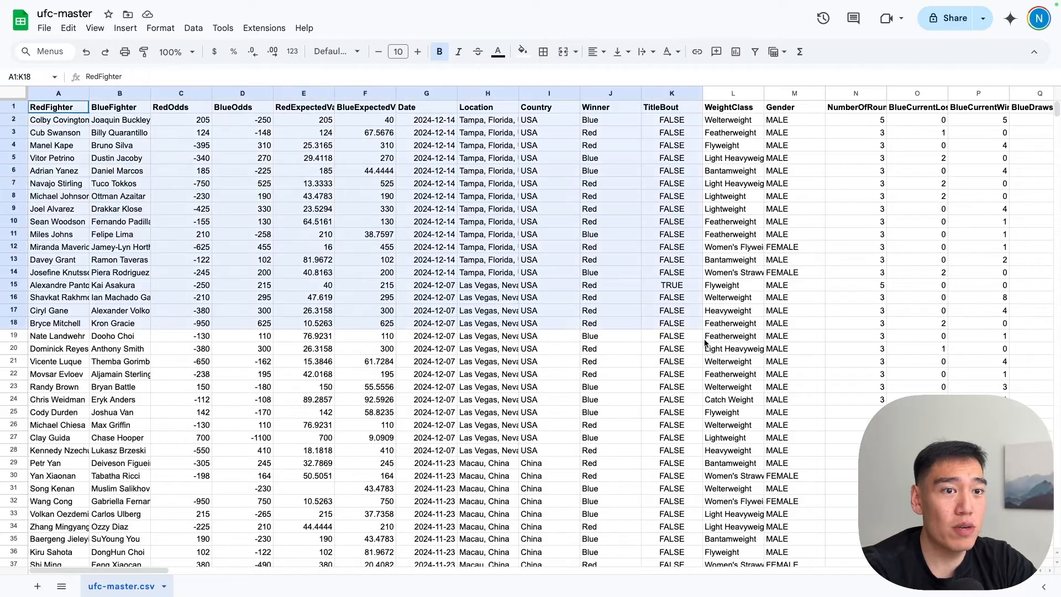
drag(705, 342, 973, 350)
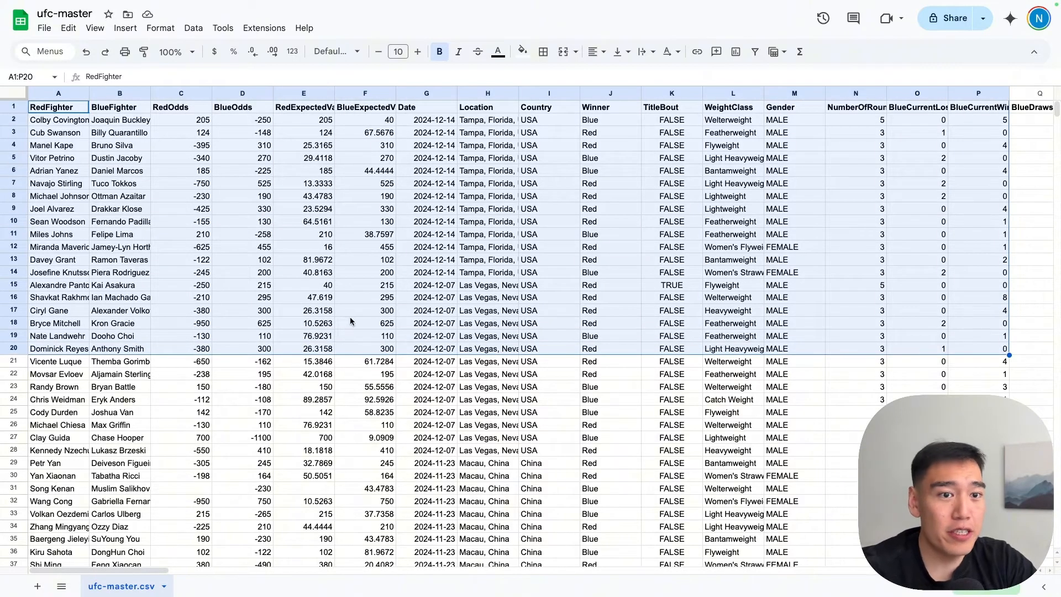
scroll(350, 321, down, 20)
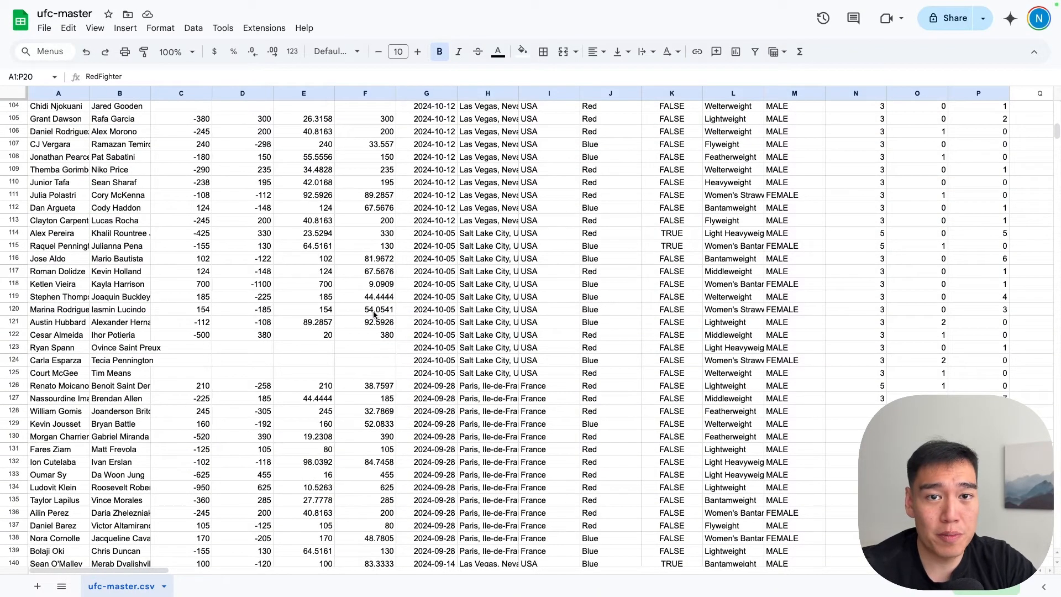
click(415, 320)
key(ctrl+Down)
scroll(381, 375, down, 2)
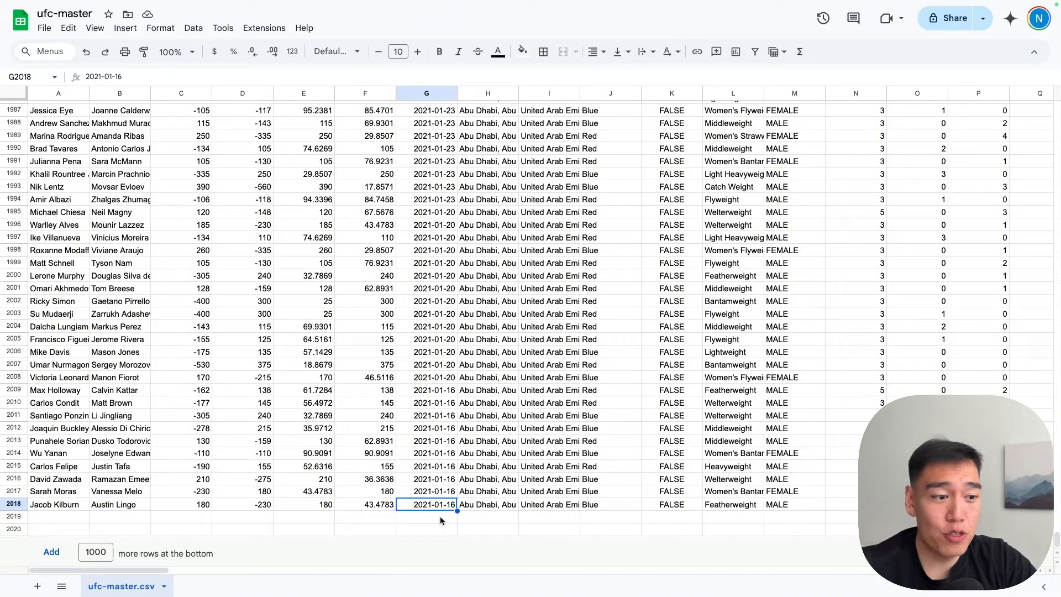
key(ctrl+Up)
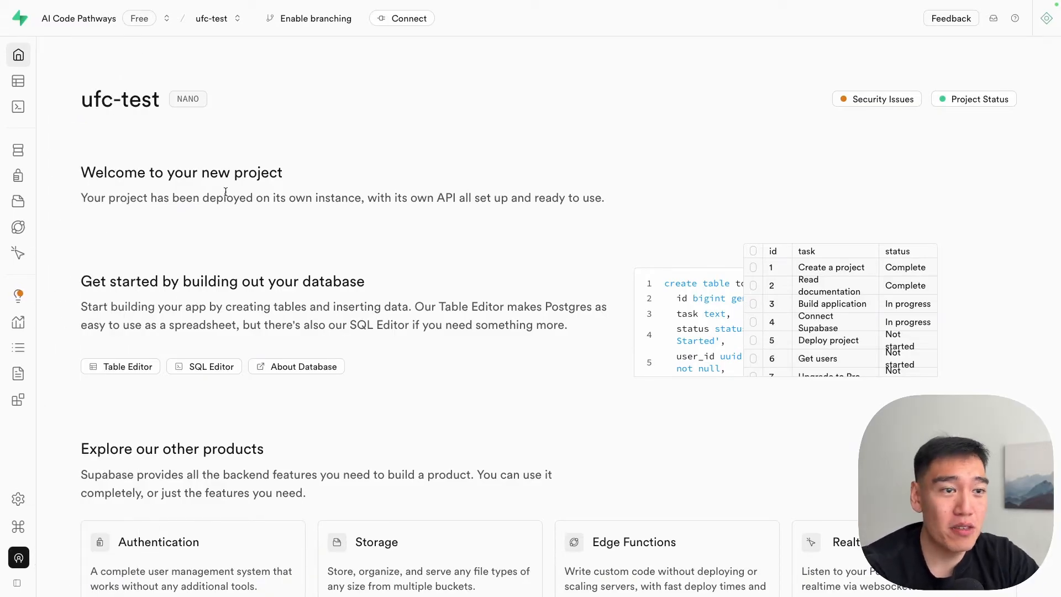
- In Supabase's ufc-test project, start a new table in the public schema and load ufc-master - ufc-master.csv.csv as its content
mouse_move(55, 86)
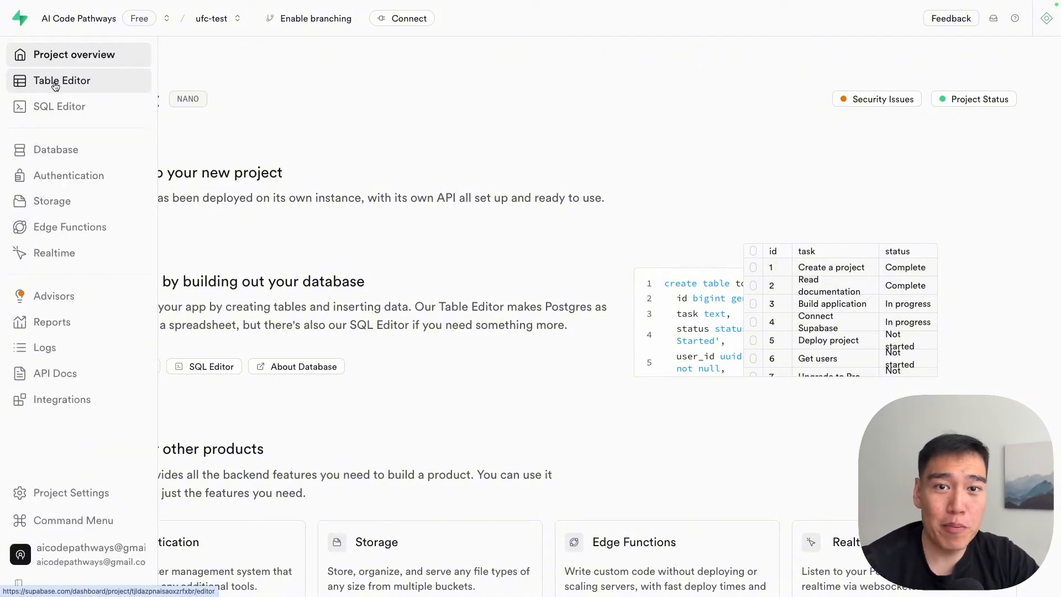
click(55, 81)
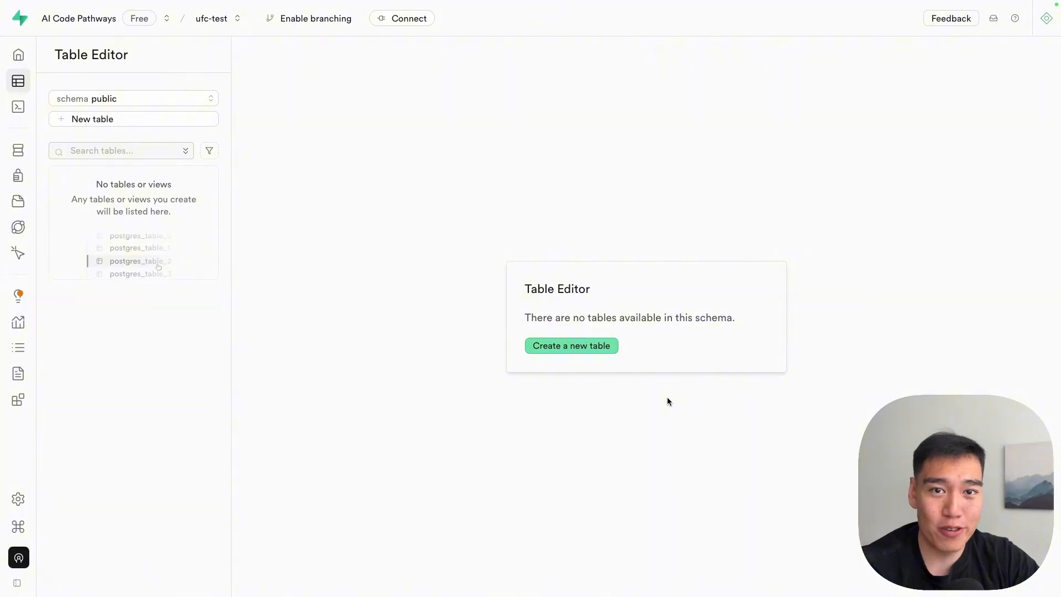
click(611, 347)
scroll(1022, 349, down, 4)
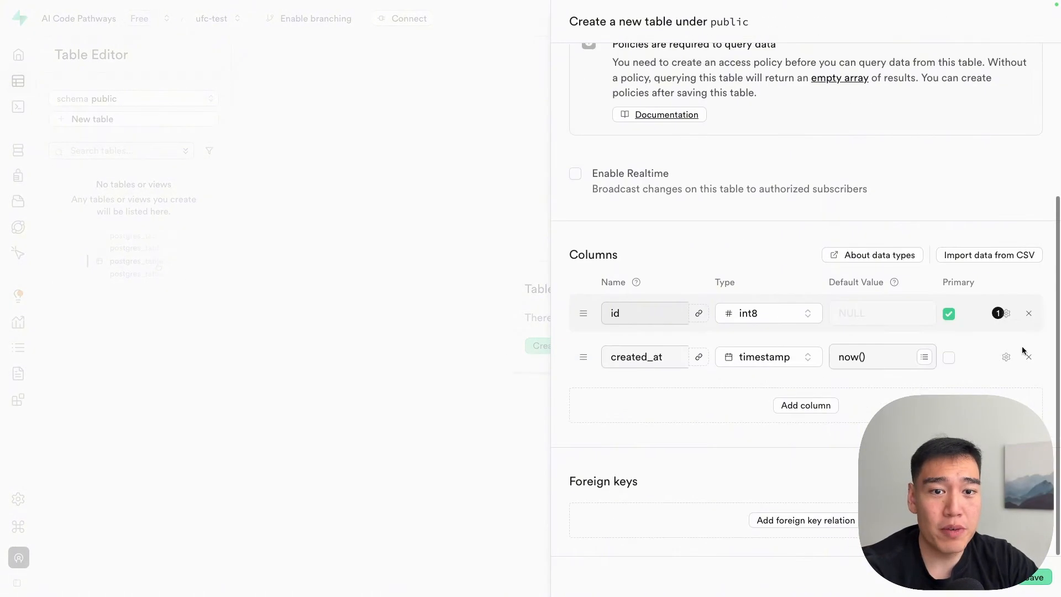
click(1001, 257)
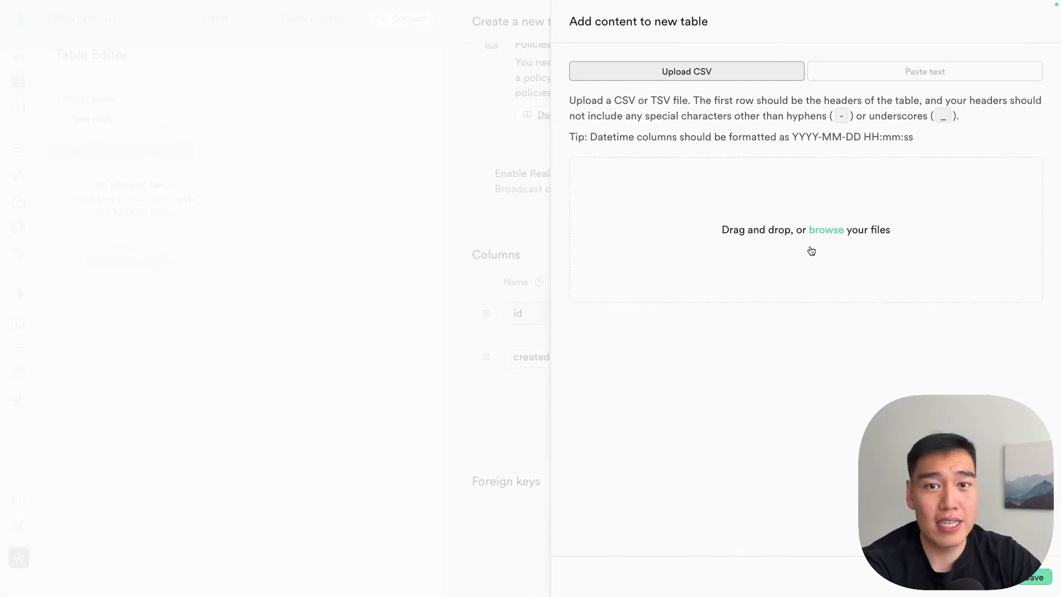
click(811, 251)
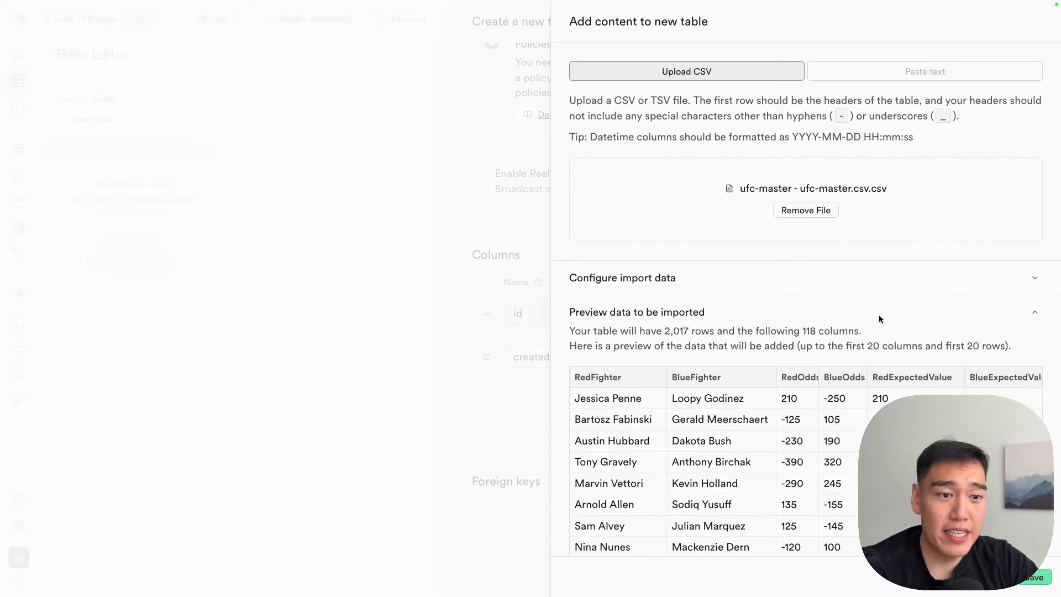
- Check the row and column counts in the CSV preview and save the content for the new table
drag(664, 331, 709, 330)
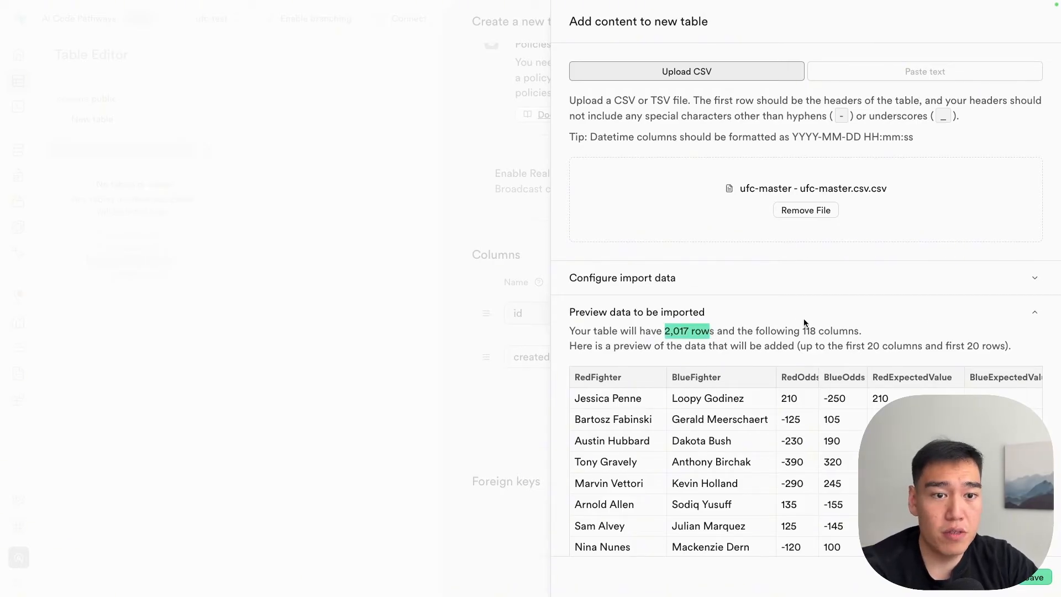
drag(802, 330, 858, 329)
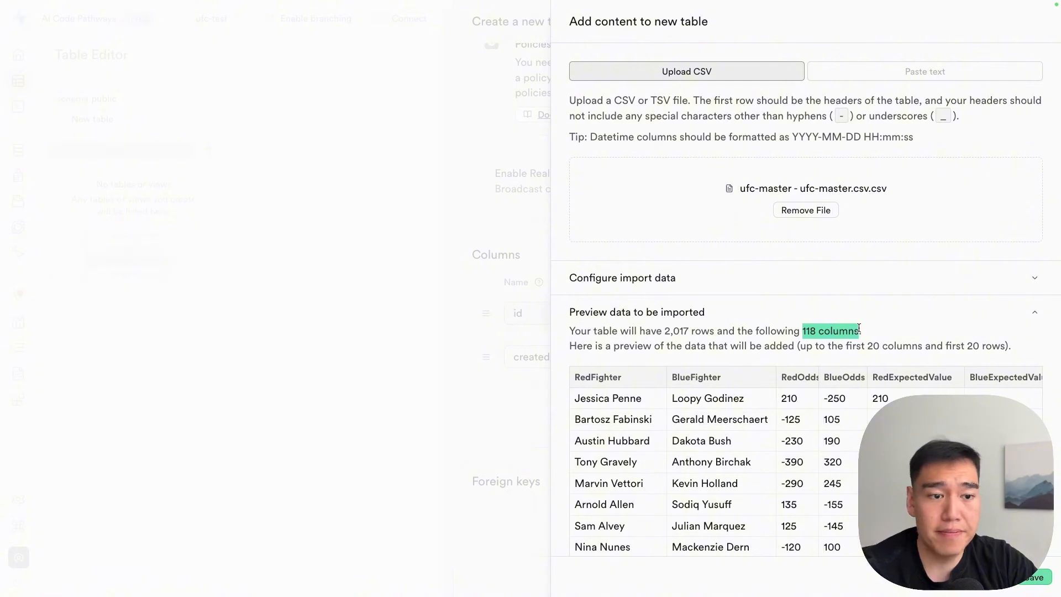
scroll(838, 553, down, 2)
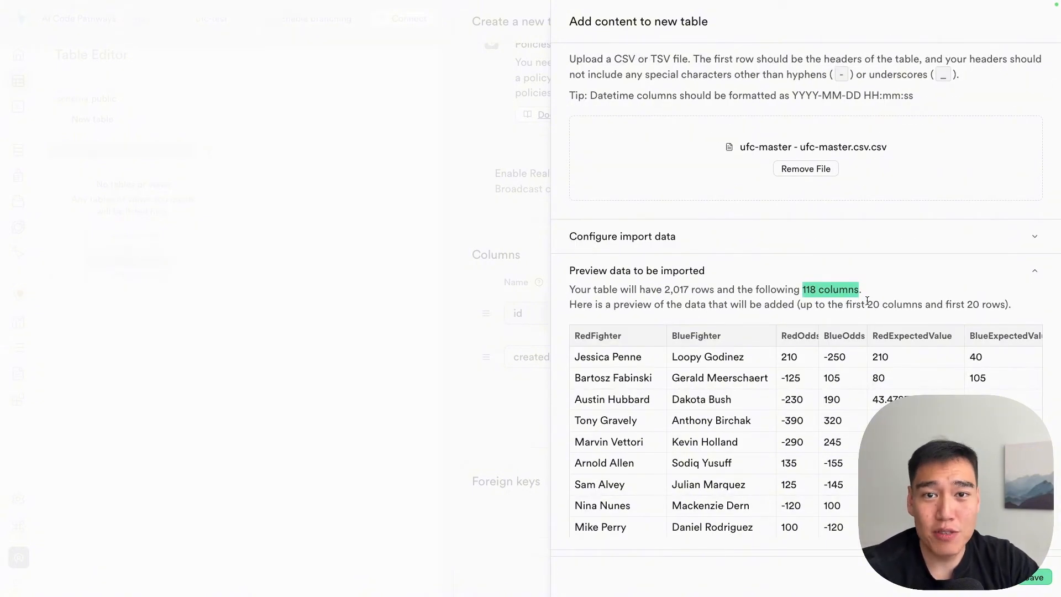
click(1028, 577)
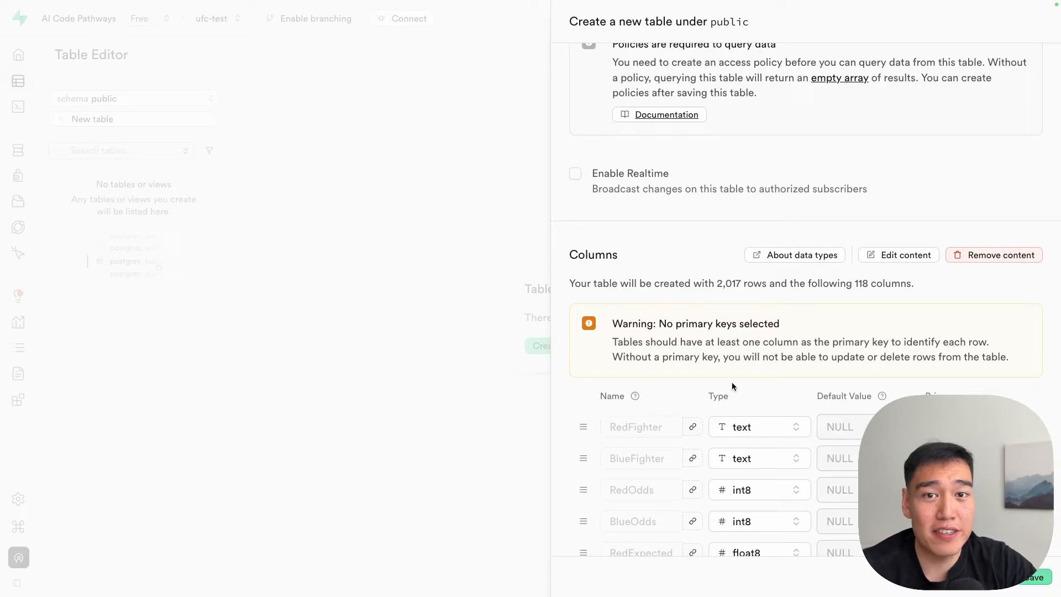
- Name the new table ufc-data and save it
scroll(718, 373, up, 5)
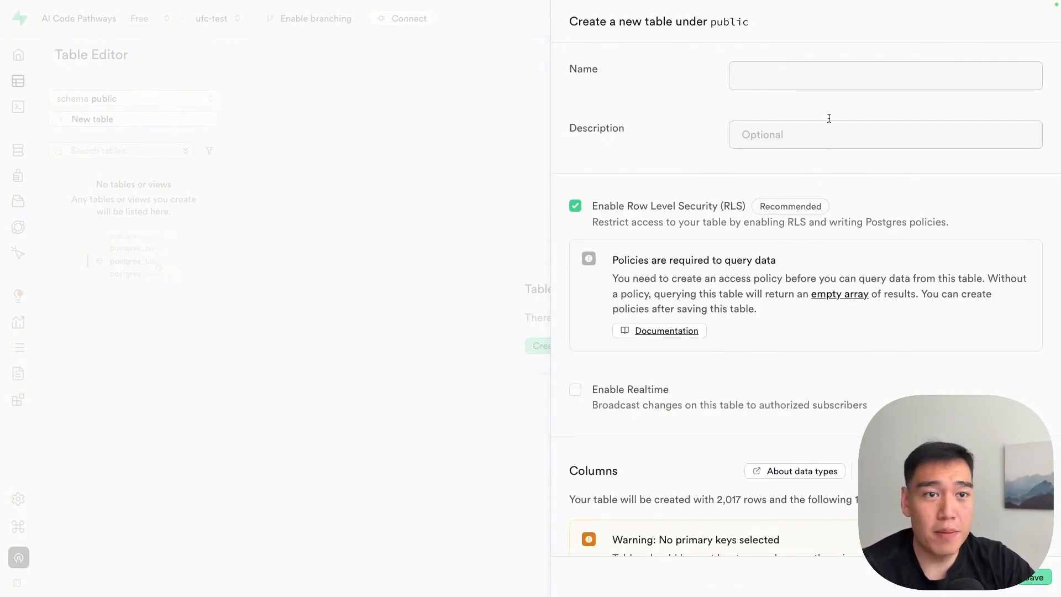
click(836, 81)
text(ufc-d)
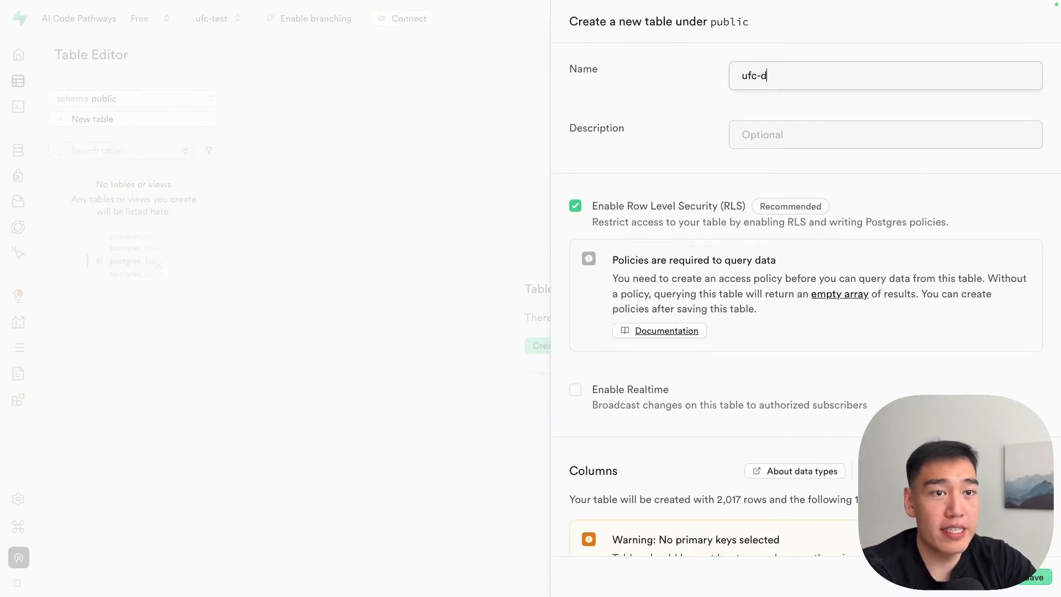
text(ata)
scroll(909, 291, down, 1)
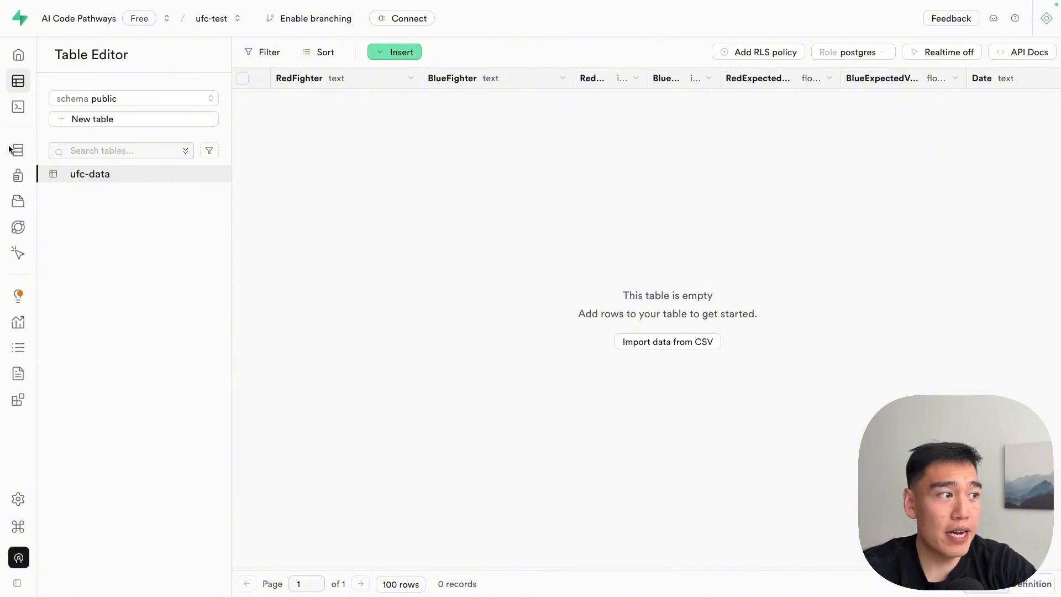
- Run an SQL DO block that drops NOT NULL from every non-nullable column of the public ufc_final table
click(20, 105)
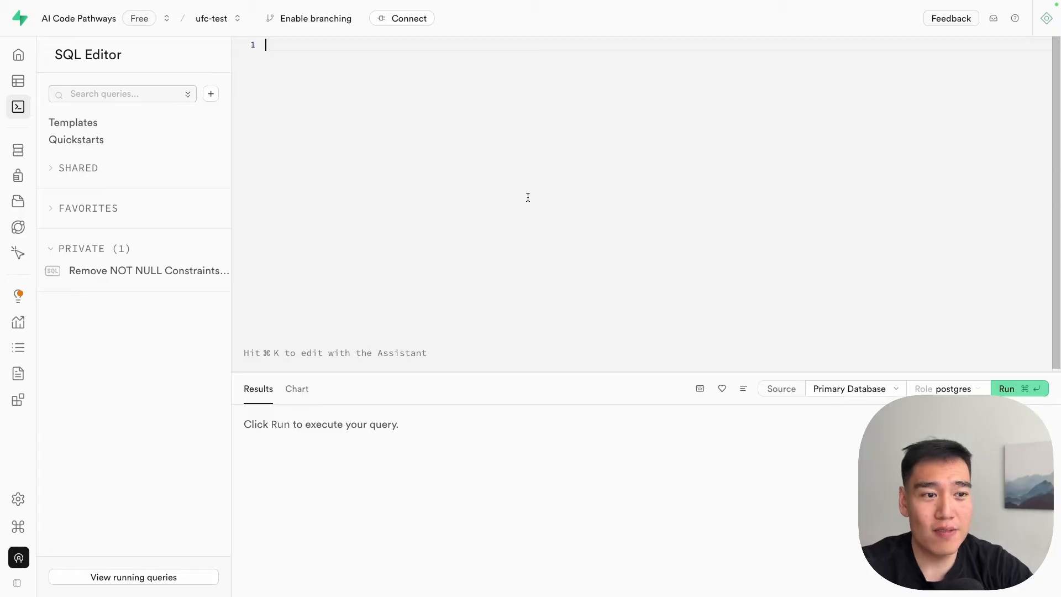
text(DO $$ DECLARE     rec record; BEGIN     FOR rec IN         SELECT column_name         FROM information_schema.columns         WHERE table_schema = 'public'           AND table_name = 'ufc_final'           AND is_nullable = 'NO'     LOOP         EXECUTE format('ALTER TABLE ufc_final ALTER COLUMN %I DROP NOT NULL;', rec.column_name);     END LOOP; END $$;)
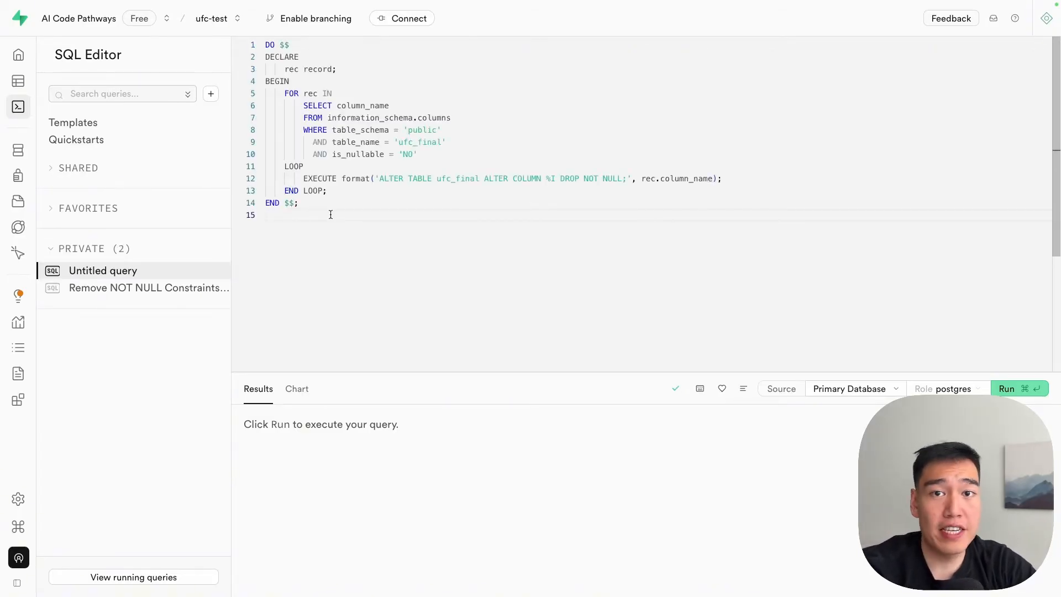
drag(332, 217, 206, 35)
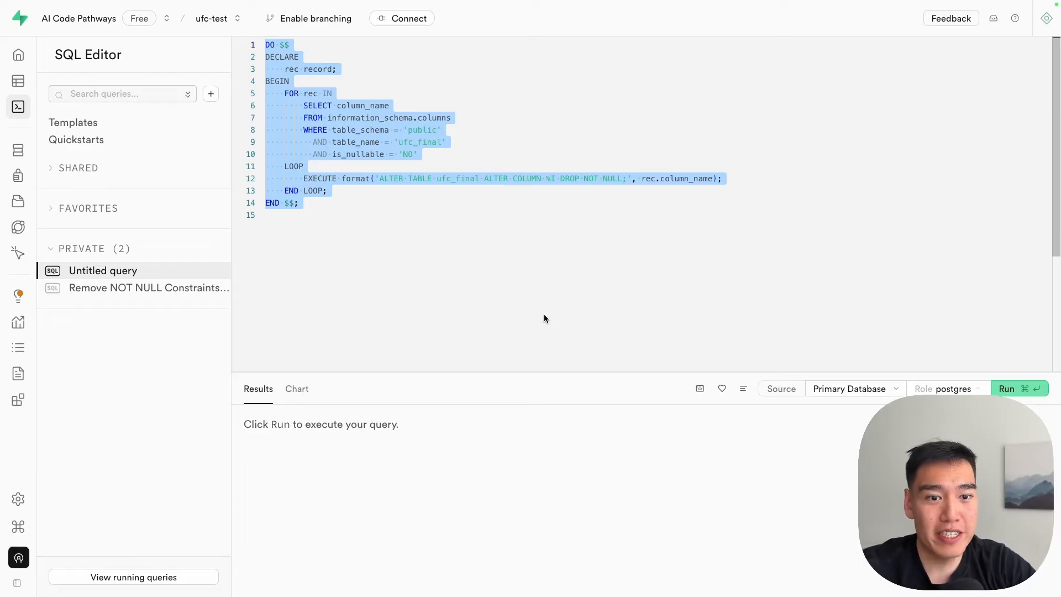
key(super+Return)
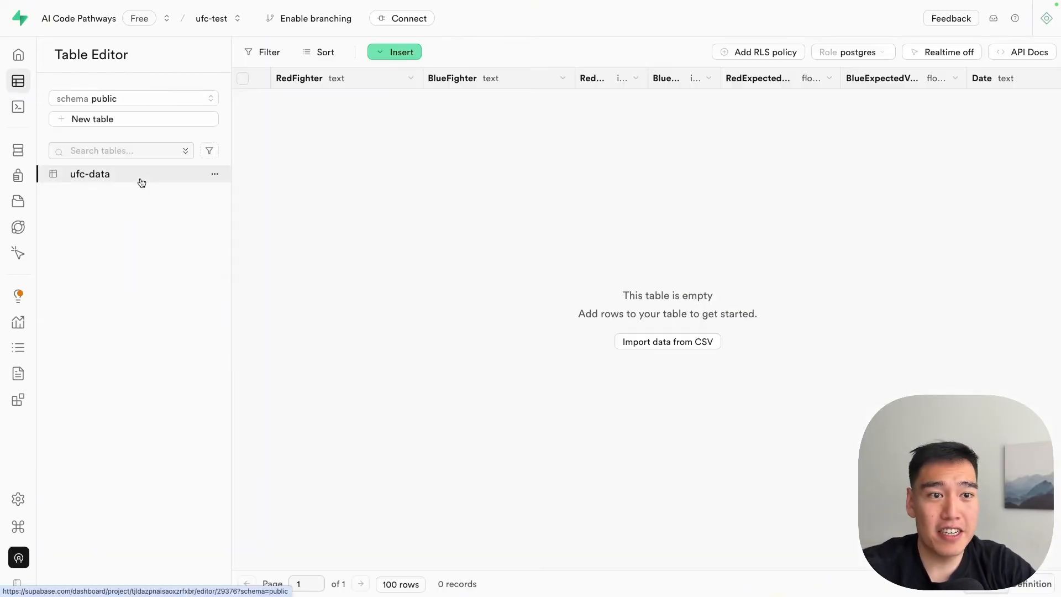
- Import the rows of ufc-master - ufc-master.csv.csv into the empty ufc-data table
click(684, 341)
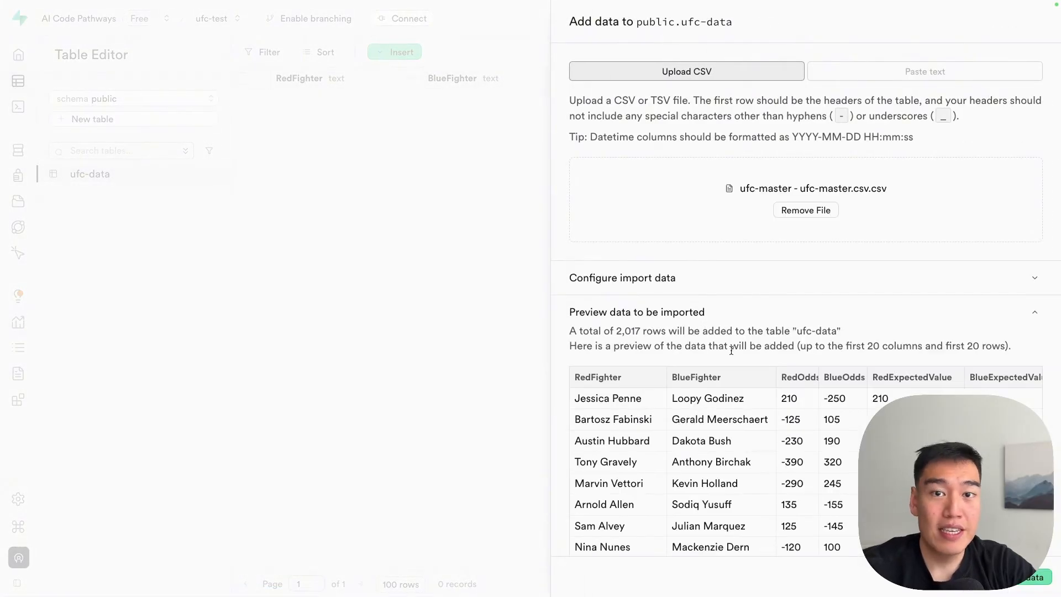
scroll(743, 328, down, 1)
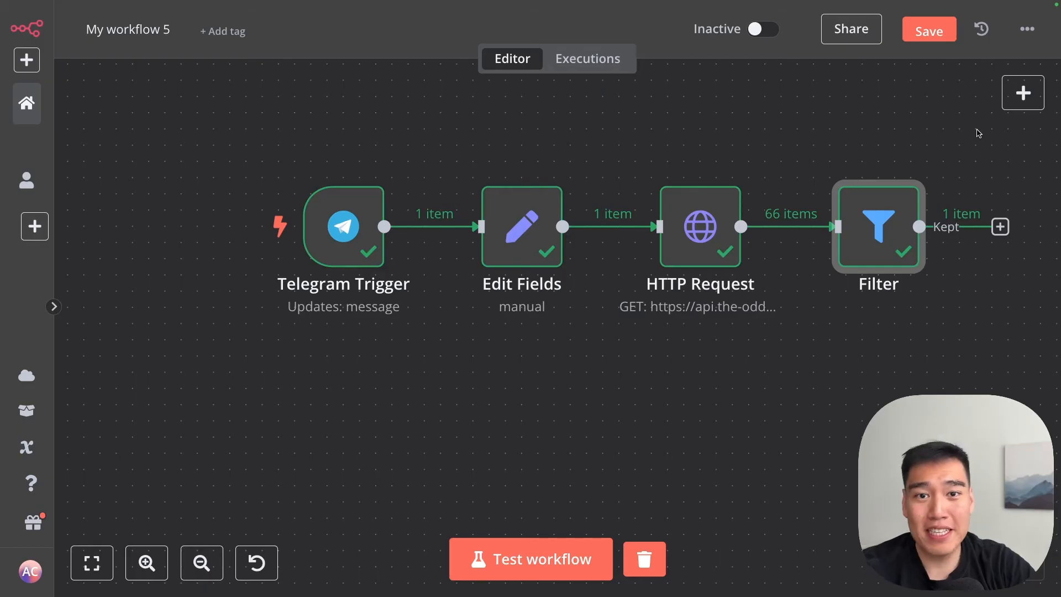
- In the n8n workflow, add a Supabase node with the Get many rows action after the Filter node
click(1022, 92)
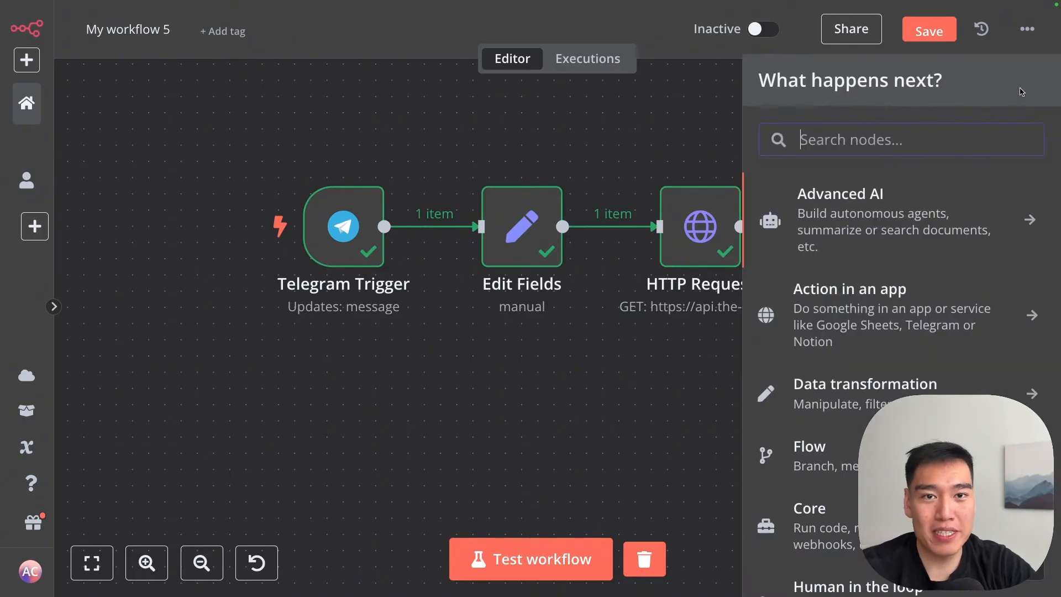
text(supaba)
click(989, 190)
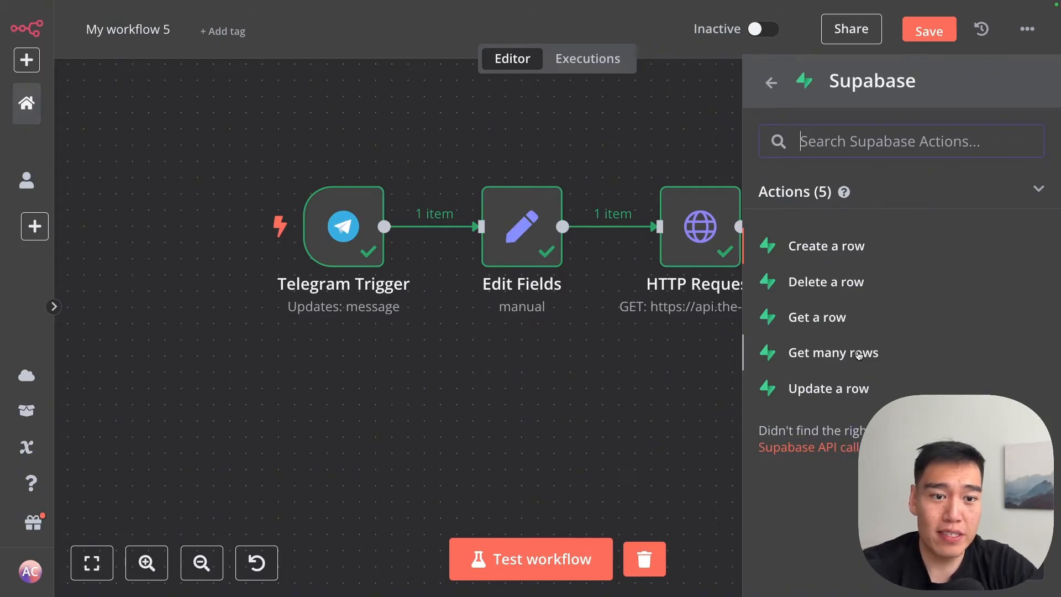
click(858, 355)
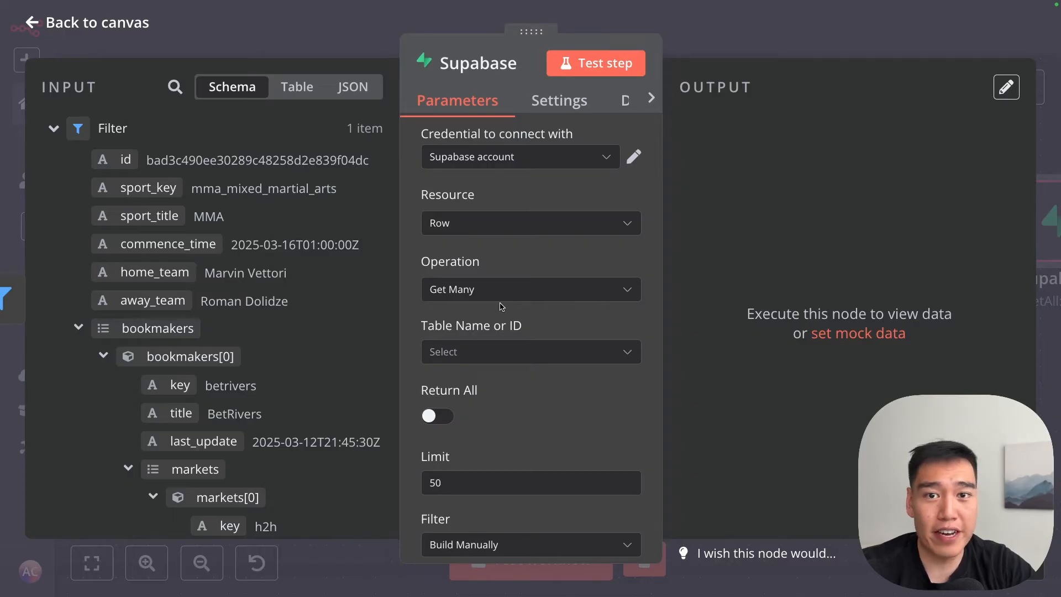
- Keep the Supabase account credential, set the node's table to ufc-data, and open the first filter's field name choices
click(523, 166)
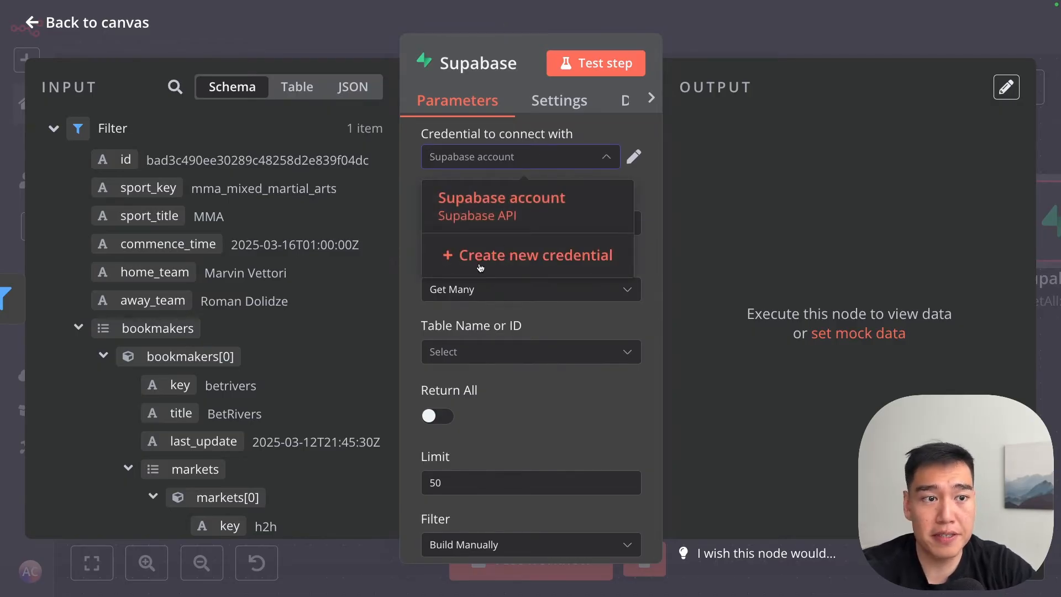
click(543, 305)
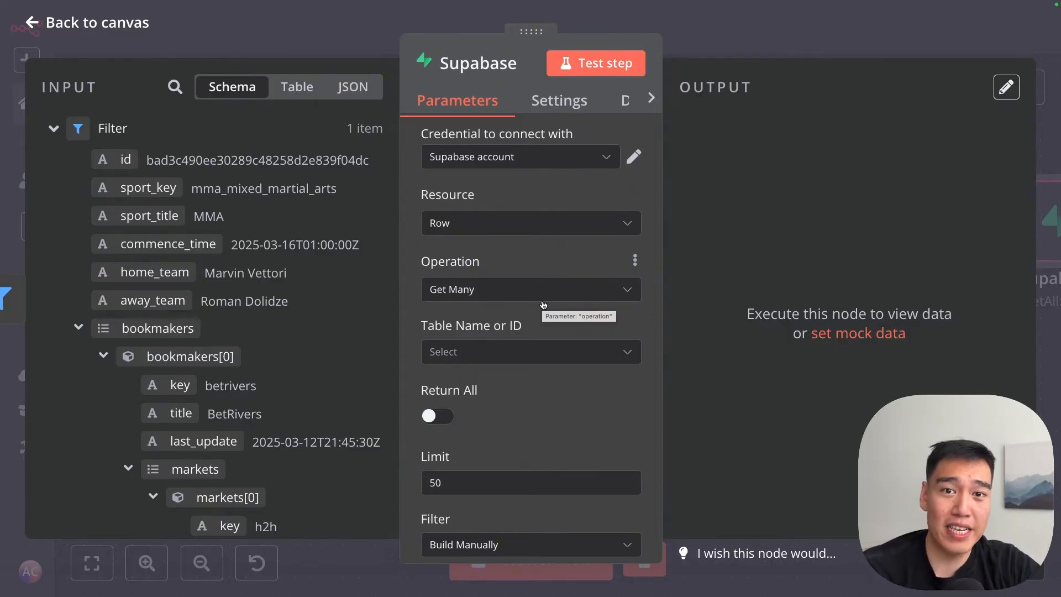
click(566, 360)
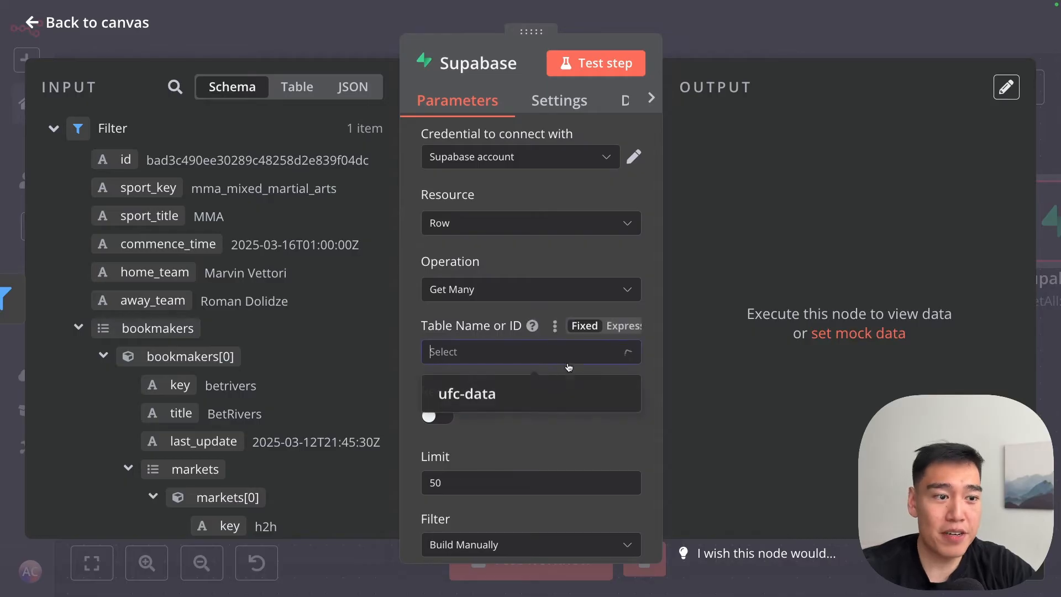
click(470, 398)
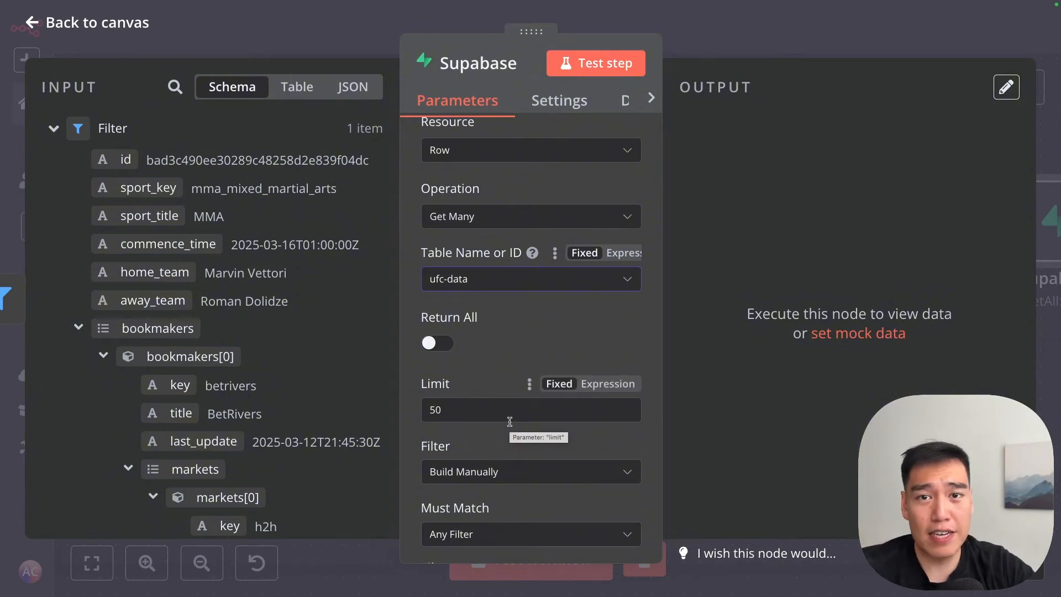
scroll(509, 422, down, 5)
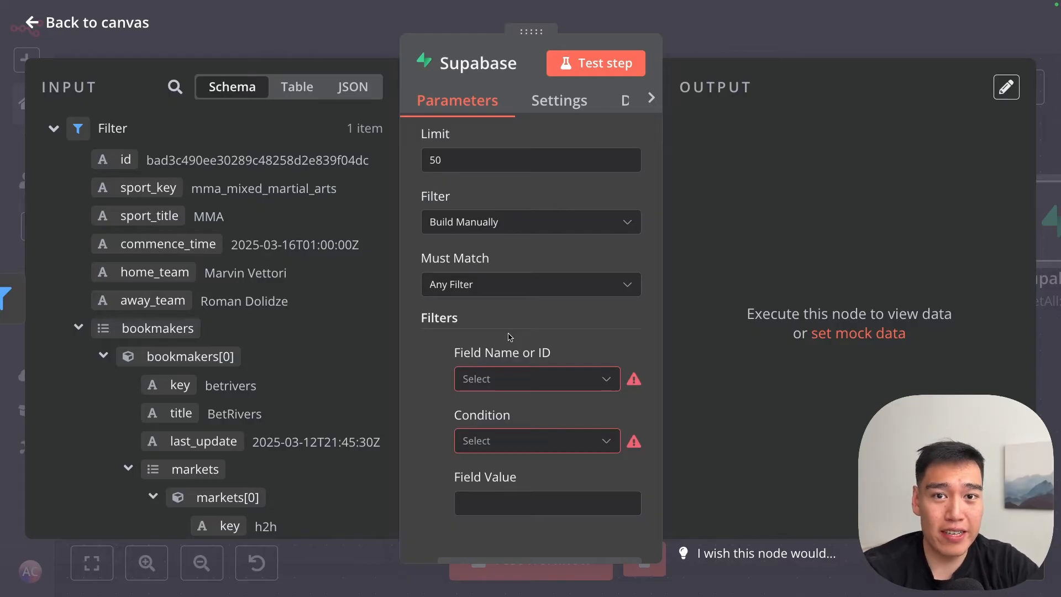
click(517, 375)
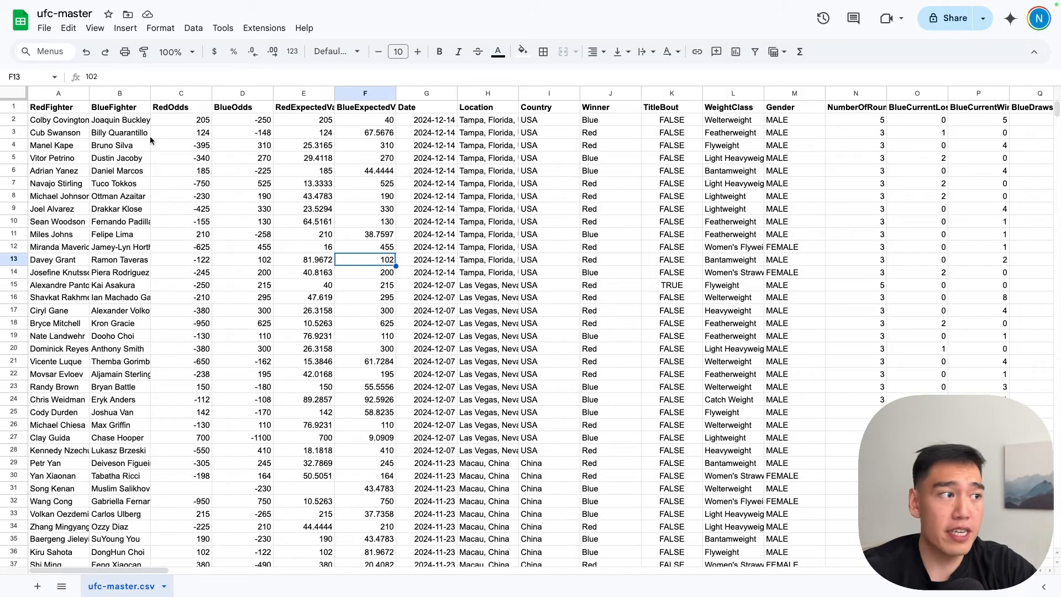
- Examine the RedFighter and BlueFighter columns in the ufc-master spreadsheet to see how each fight's two fighters are stored
key(ctrl+Home)
key(shift+Down)
key(shift+Down)
key(shift+Down)
key(shift+Down)
key(shift+Down)
key(shift+Down)
key(shift+Down)
key(shift+Down)
key(shift+Down)
key(shift+Down)
key(shift+Down)
key(shift+Down)
key(shift+Down)
key(shift+Down)
key(shift+Down)
key(shift+Down)
key(shift+Down)
key(shift+Down)
key(shift+Down)
key(shift+Down)
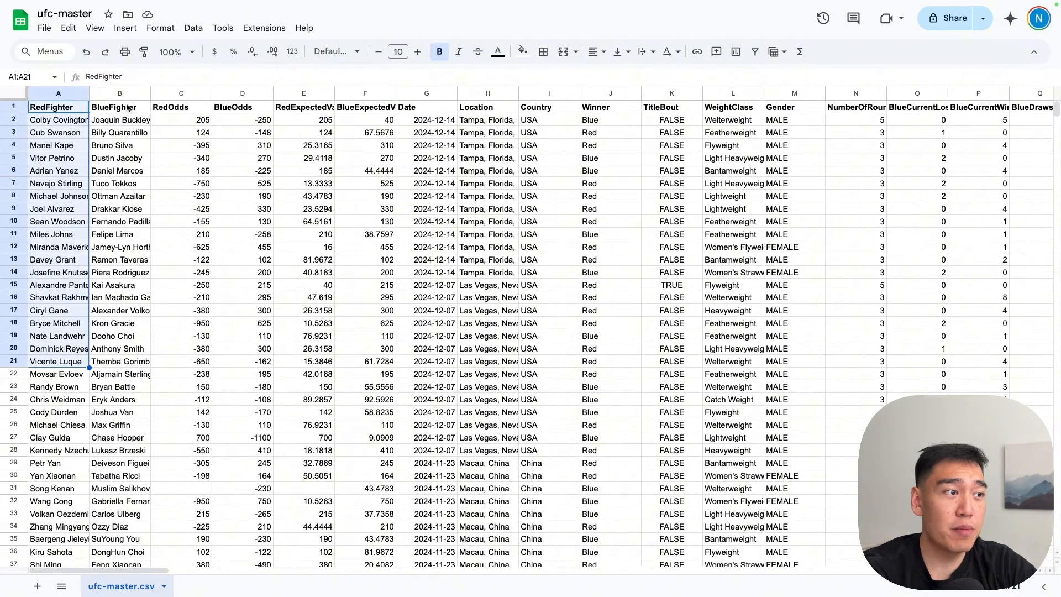
key(Right)
key(shift+Down)
key(shift+Down)
key(shift+Down)
key(shift+Down)
key(shift+Down)
key(shift+Down)
key(shift+Down)
key(shift+Down)
key(shift+Down)
key(shift+Down)
key(shift+Down)
key(shift+Down)
key(shift+Down)
key(shift+Down)
key(shift+Down)
key(shift+Down)
key(shift+Down)
key(shift+Down)
key(shift+Down)
key(shift+Down)
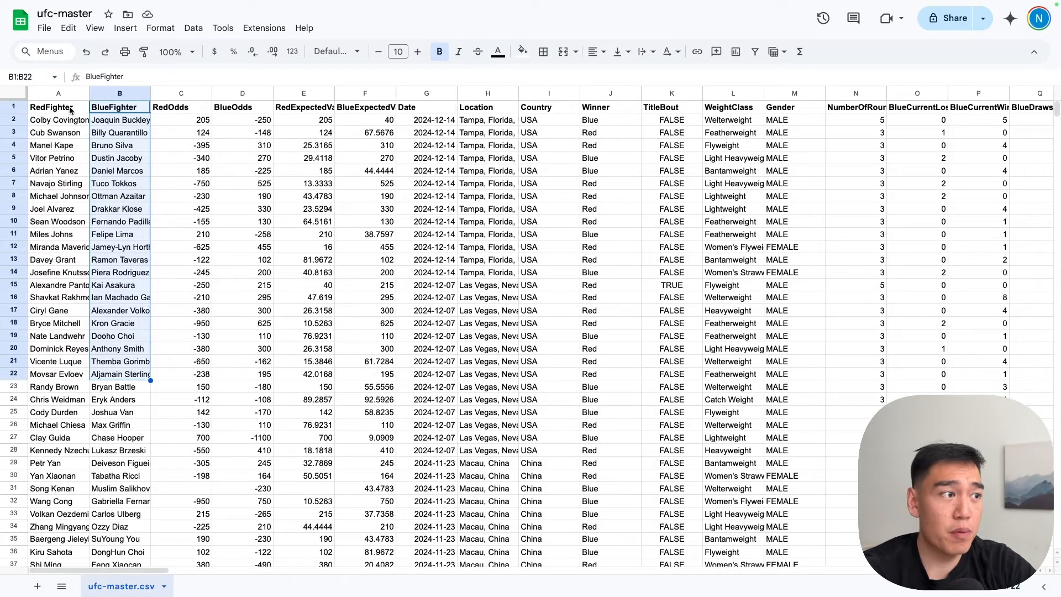
key(ctrl+Home)
key(shift+Down)
key(shift+Down)
key(shift+Down)
key(shift+Down)
key(shift+Down)
key(shift+Down)
key(shift+Down)
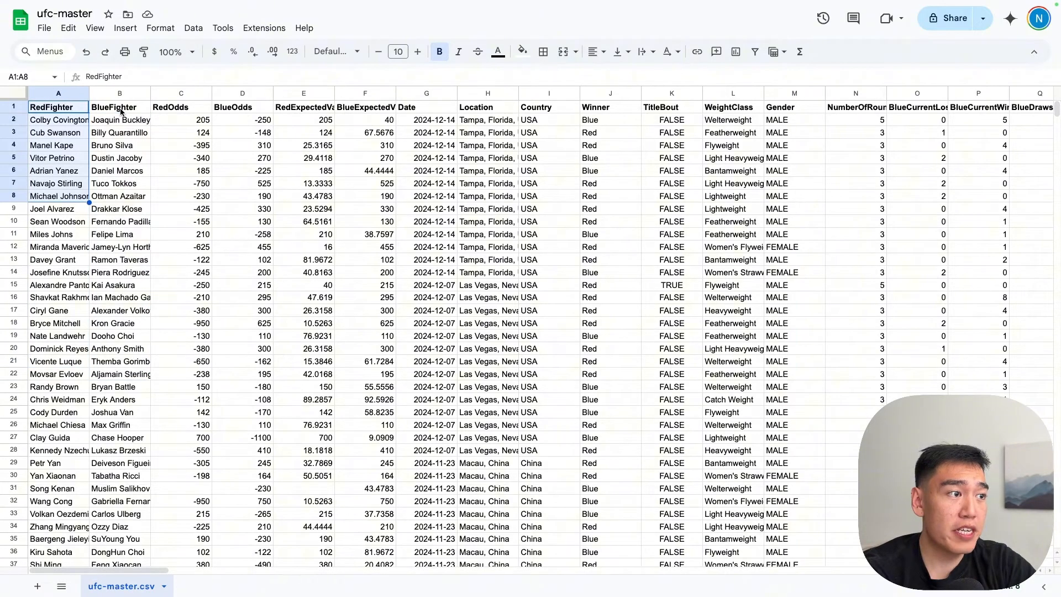
- Compare the RedFighter and BlueFighter headers and the first fight's two fighter cells in the ufc-master spreadsheet
click(71, 123)
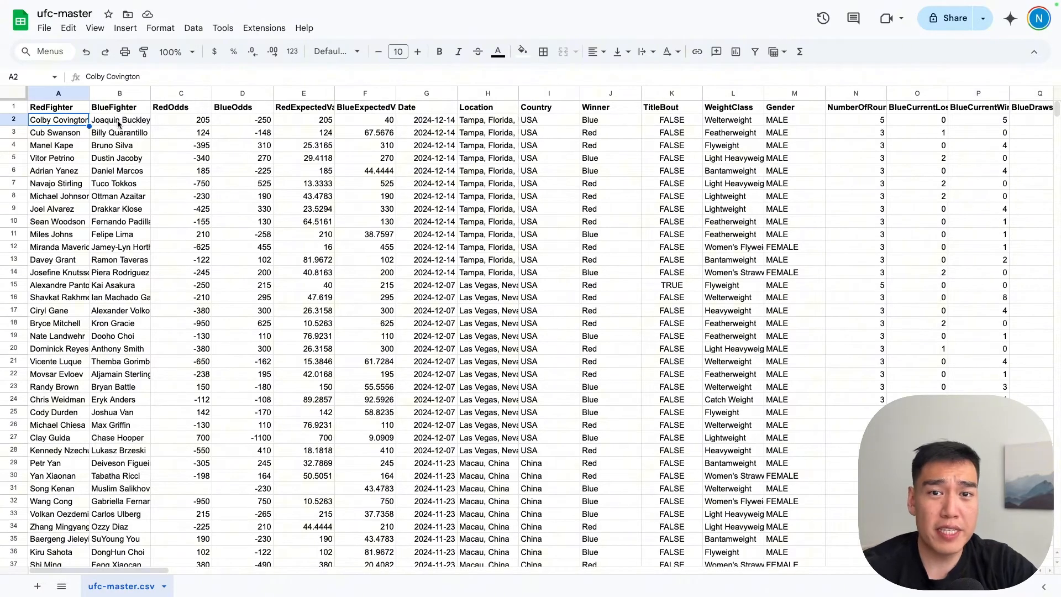
click(79, 112)
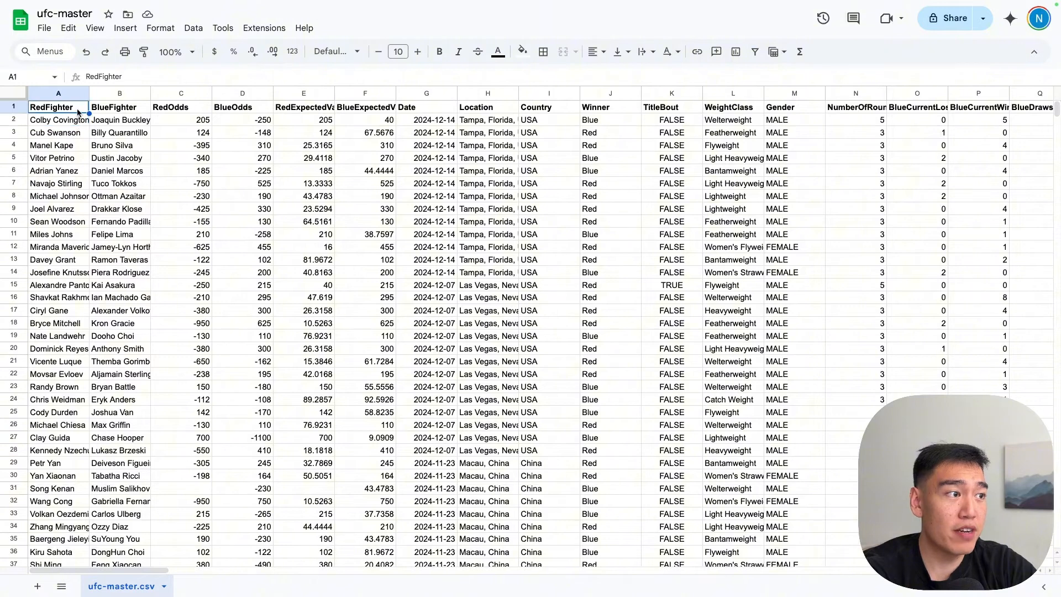
click(116, 126)
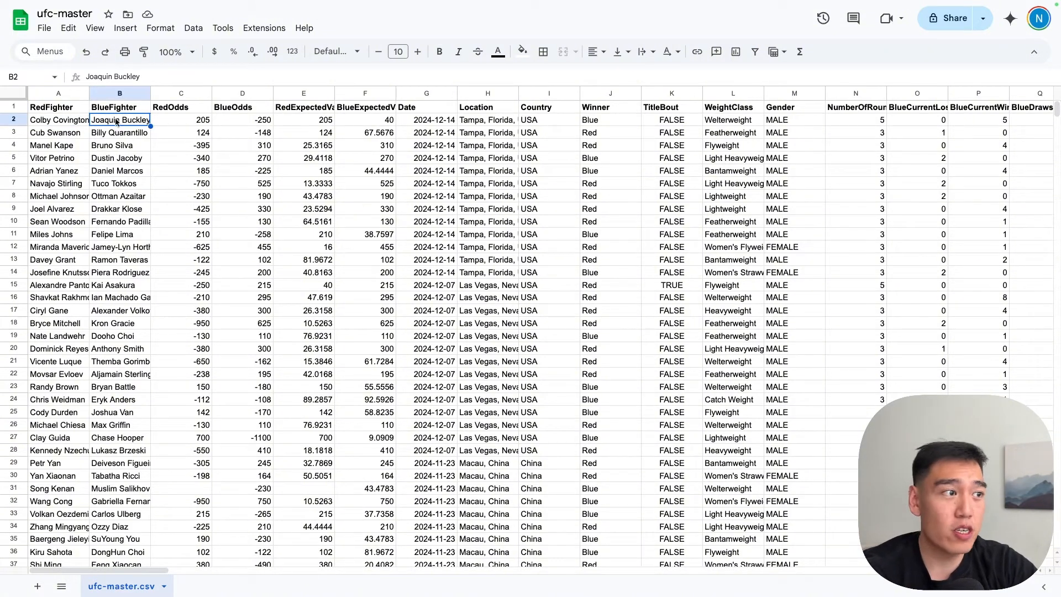
click(118, 112)
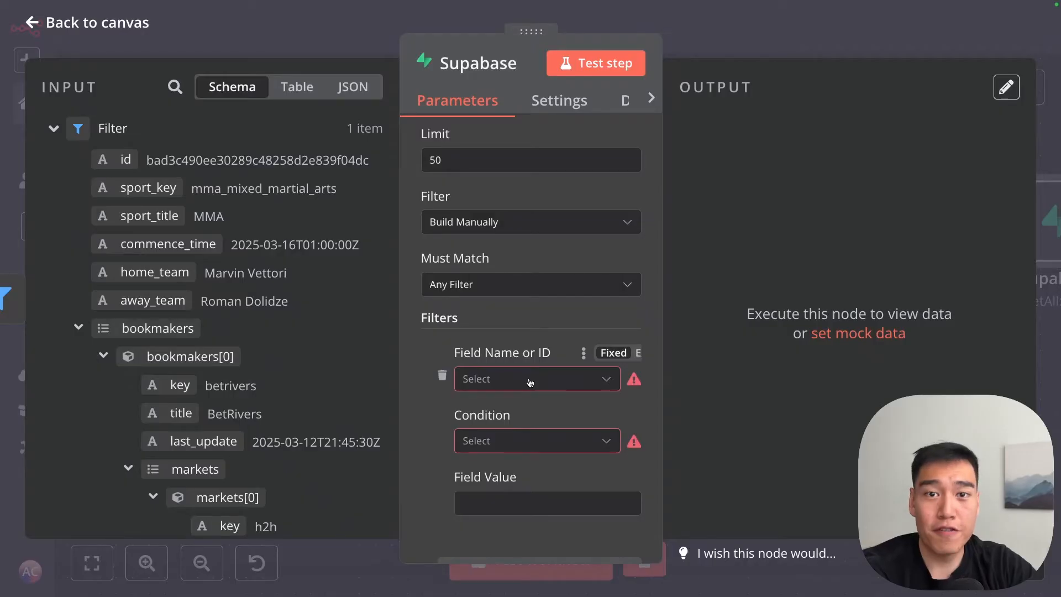
- Switch to n8n and set the Supabase node's first filter to the RedFighter field with the Full-Text condition
click(531, 377)
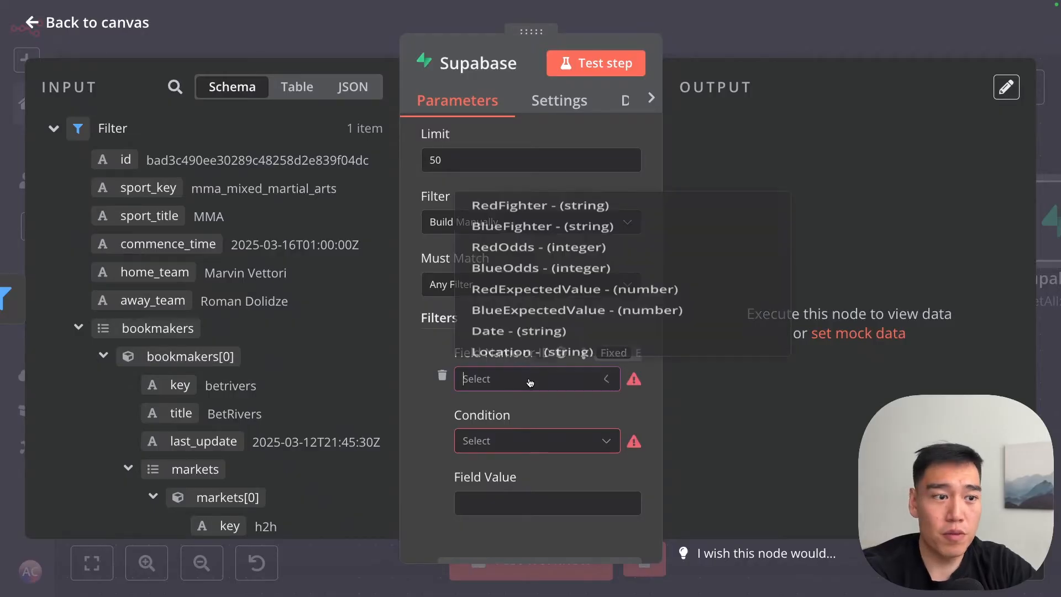
click(563, 149)
scroll(519, 387, down, 1)
click(519, 377)
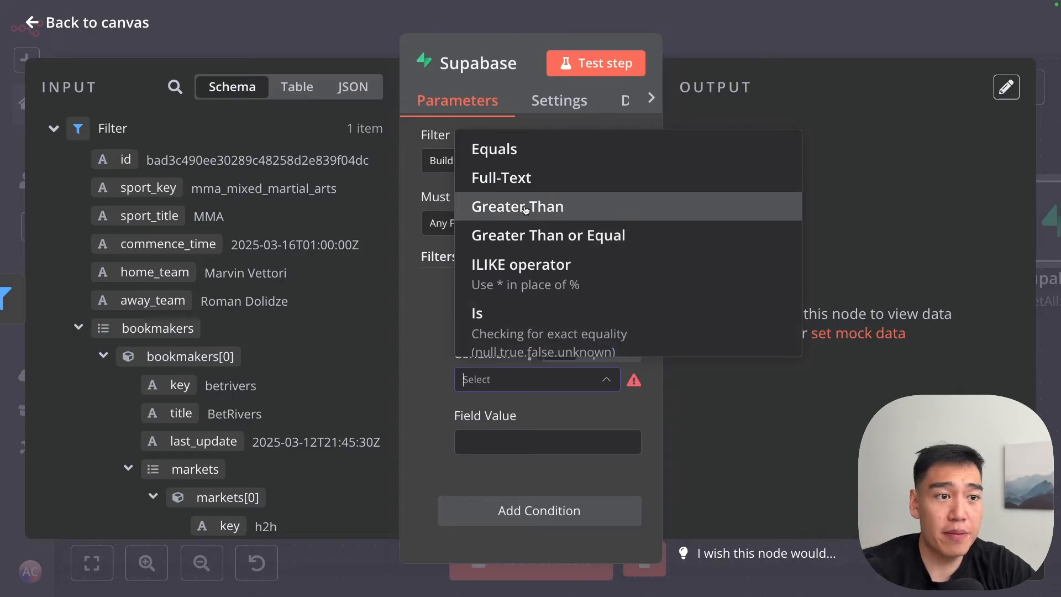
click(541, 180)
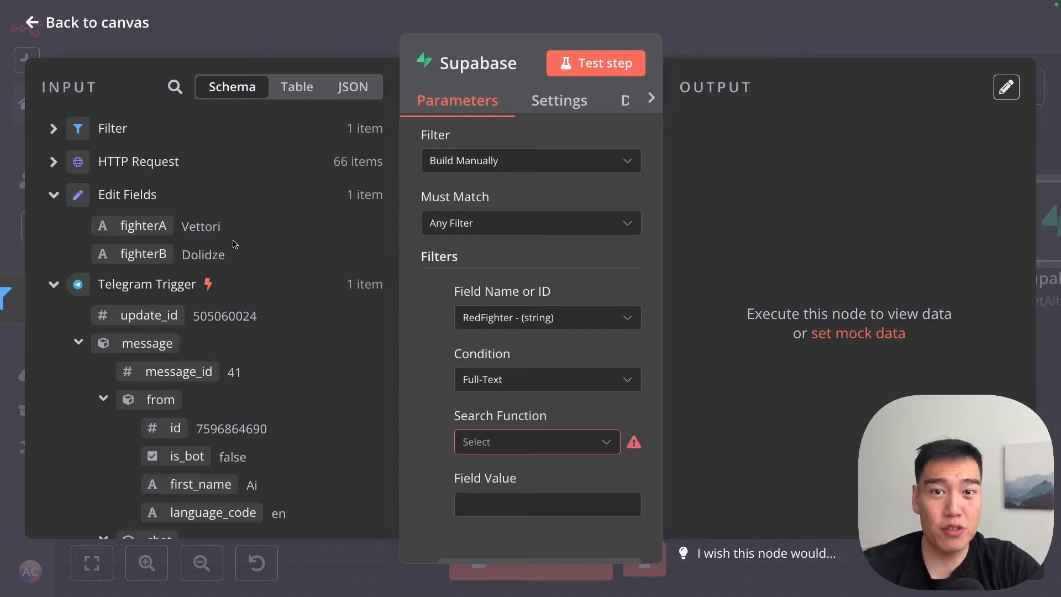
- Set the first filter's search function to plainto_tsquery and its value to fighterA from the Edit Fields node
click(572, 439)
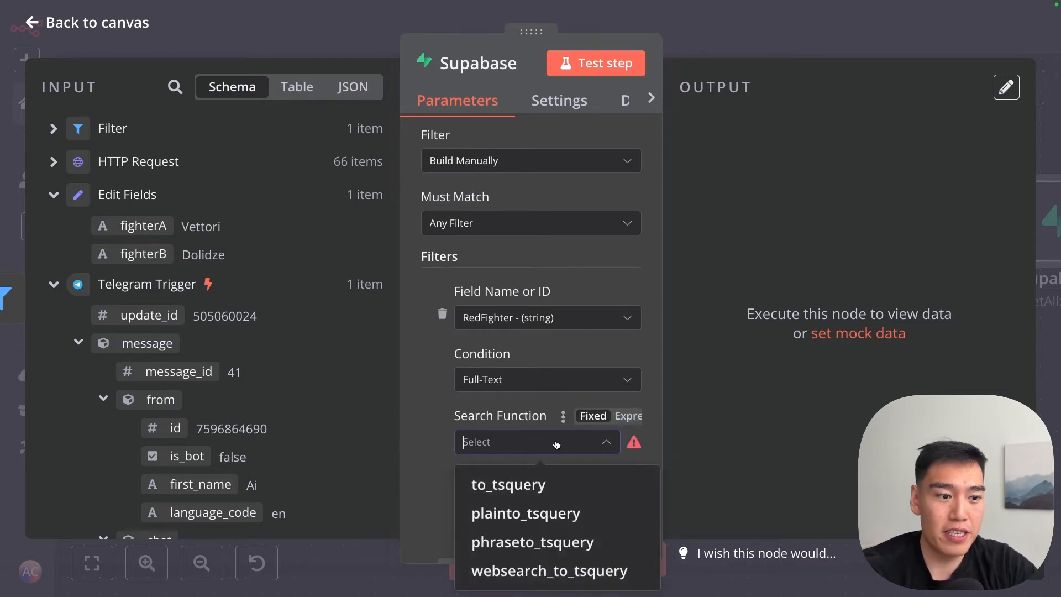
click(540, 513)
click(533, 505)
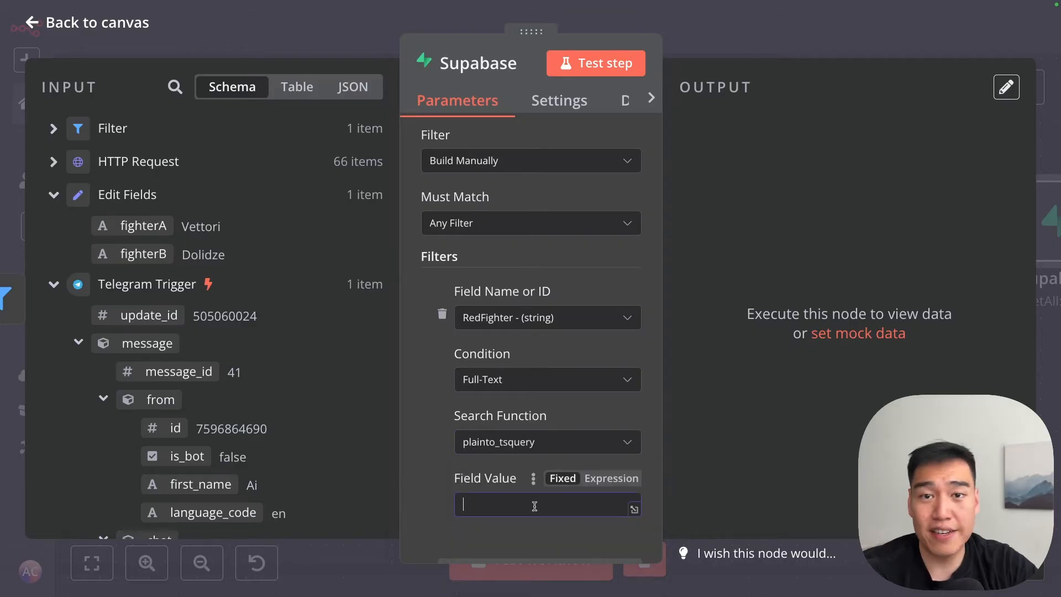
drag(128, 229, 496, 506)
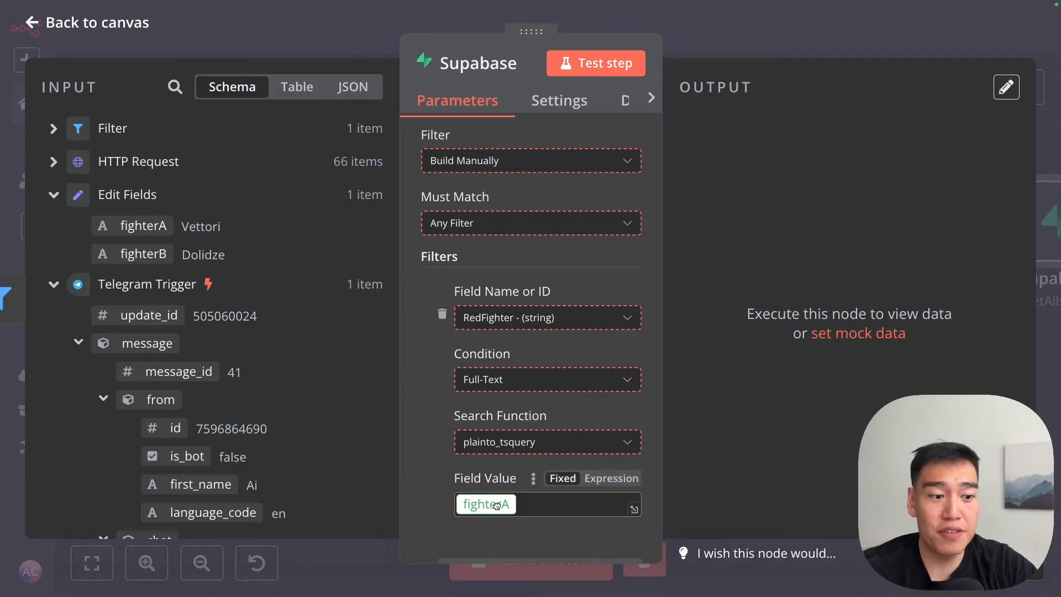
scroll(497, 506, down, 2)
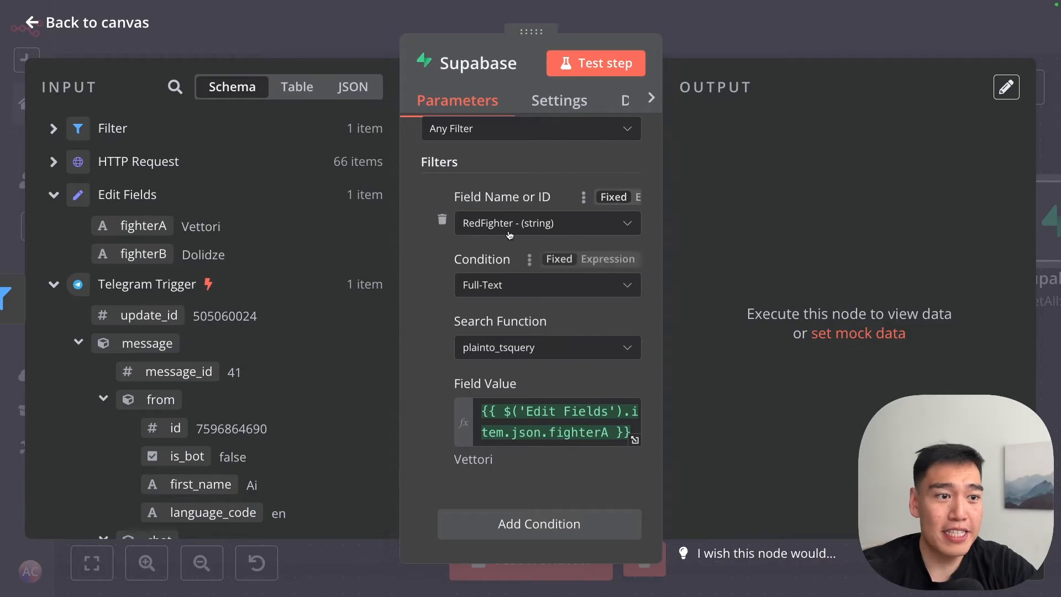
- Check the fighter names down the RedFighter column in the ufc-master spreadsheet, and return to the n8n workflow
click(358, 22)
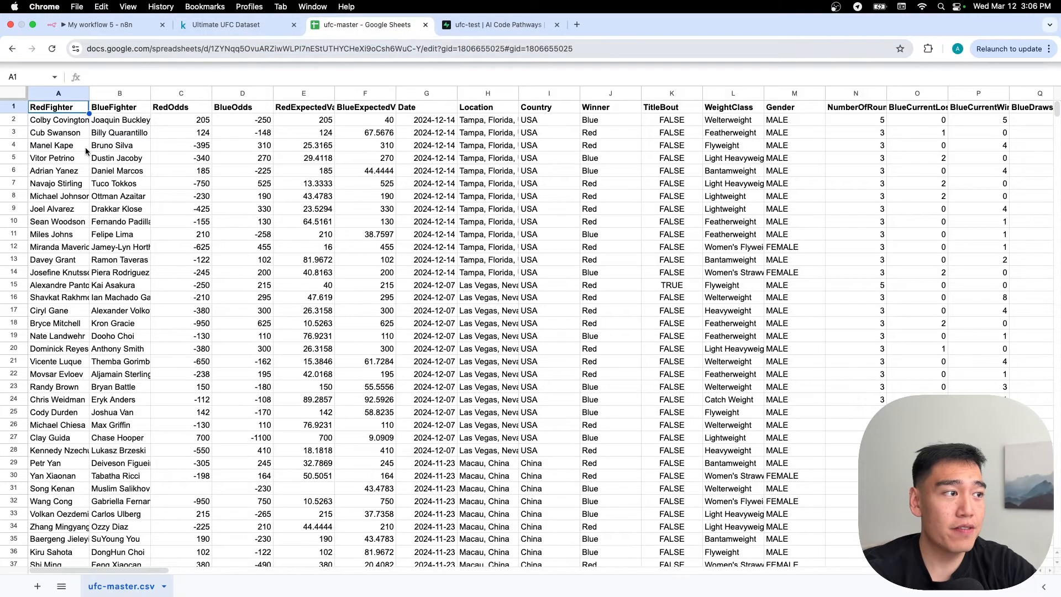
drag(62, 110, 61, 476)
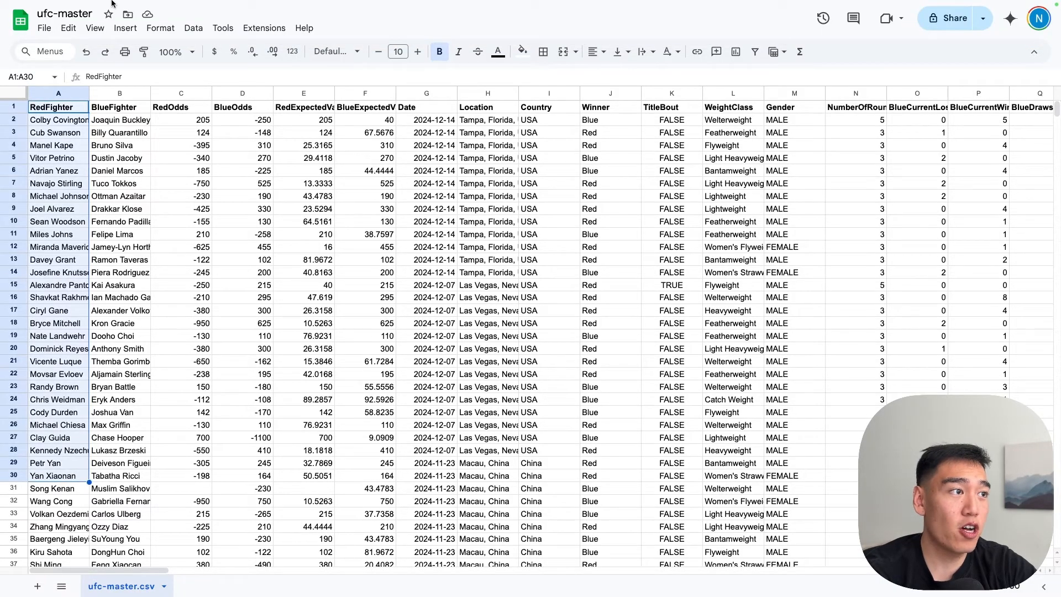
click(97, 32)
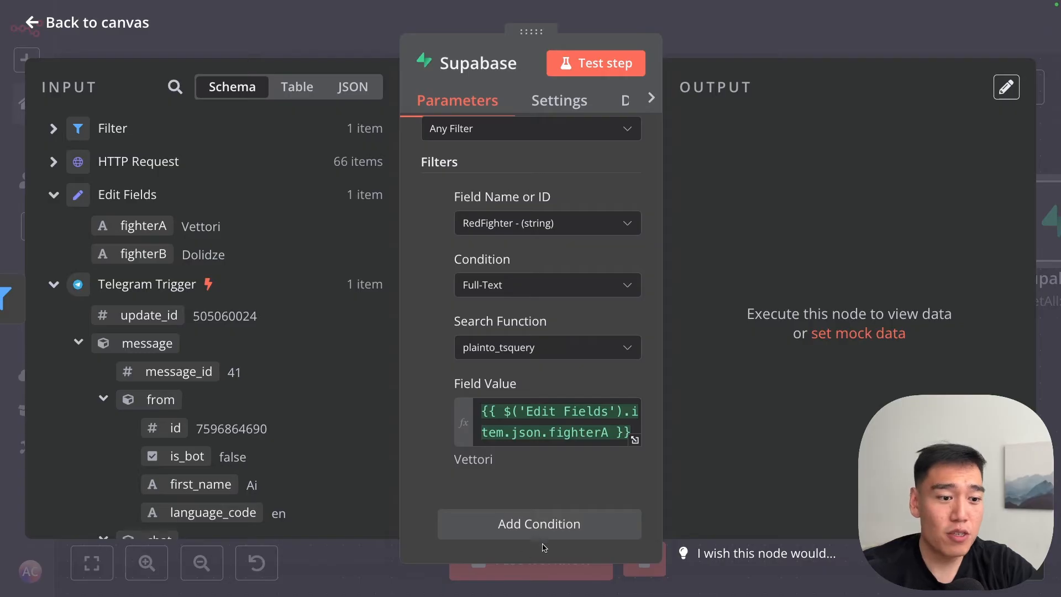
- Add a second filter on RedFighter with the Full-Text condition, the plainto_tsquery function and fighterB from Edit Fields as its value
click(551, 529)
scroll(545, 494, down, 2)
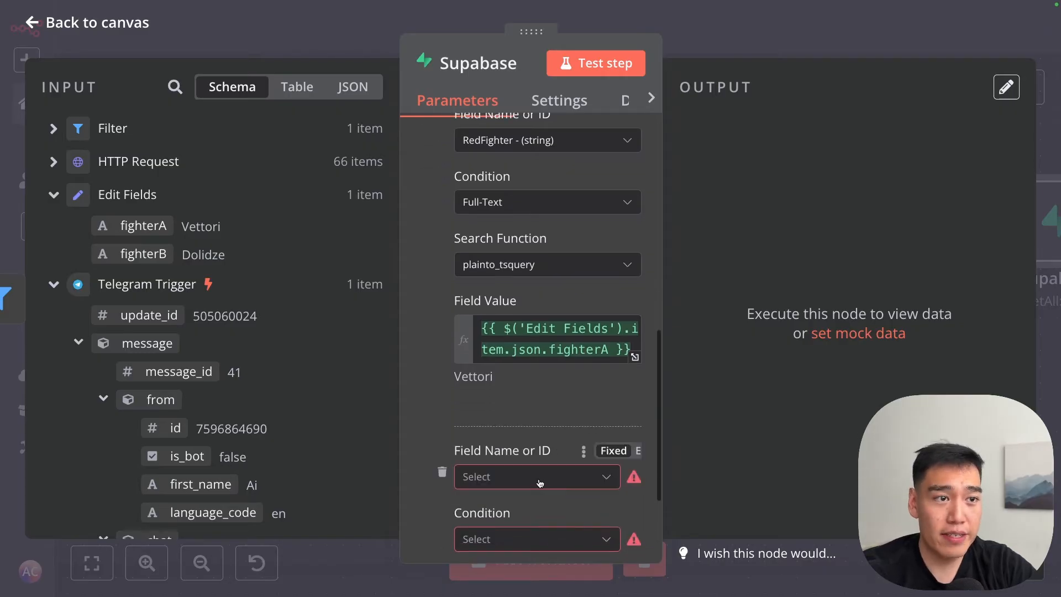
click(538, 476)
click(541, 246)
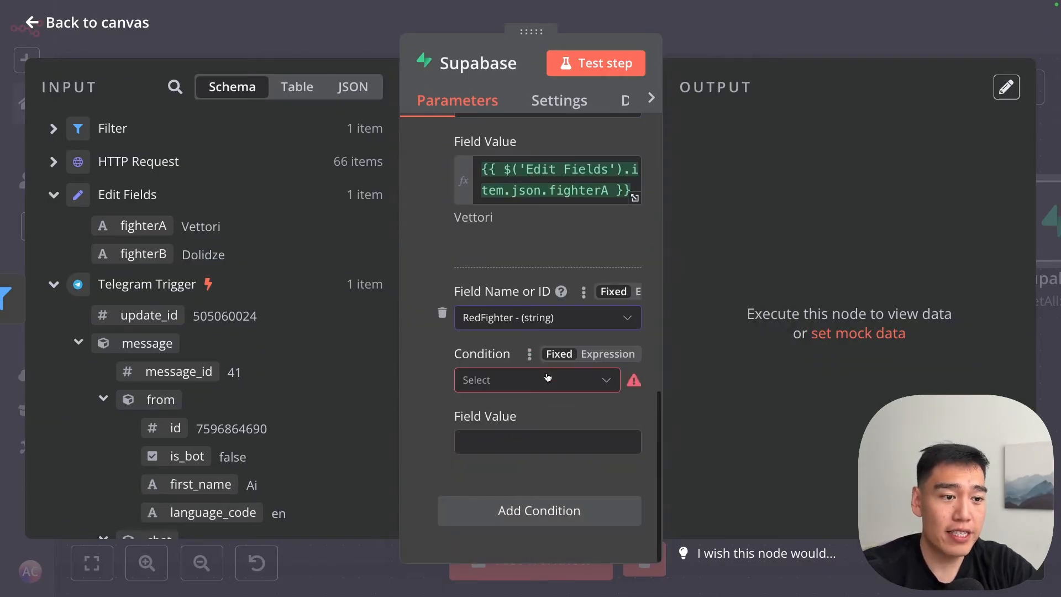
click(536, 379)
click(497, 569)
click(530, 442)
click(567, 513)
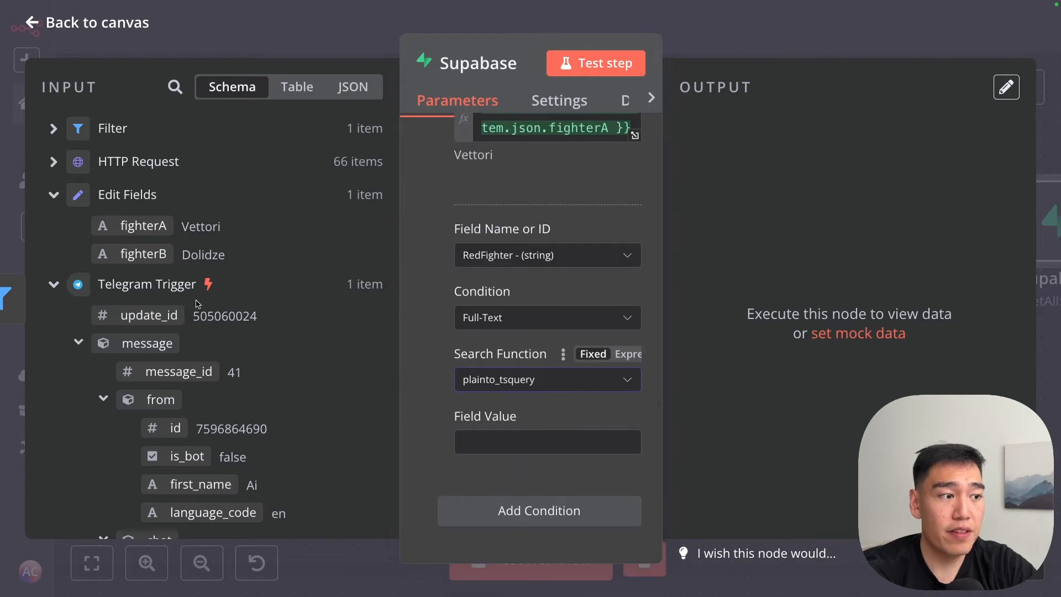
drag(154, 255, 485, 440)
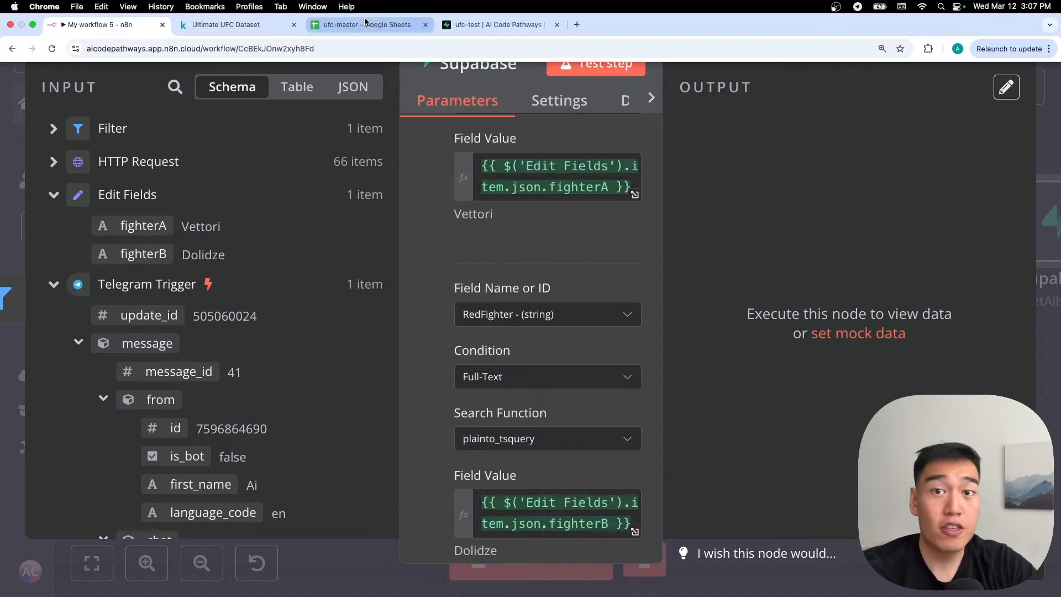
- After rechecking the fighter columns in the ufc-master spreadsheet, add a third filter in n8n on BlueFighter with the Full-Text condition
click(365, 24)
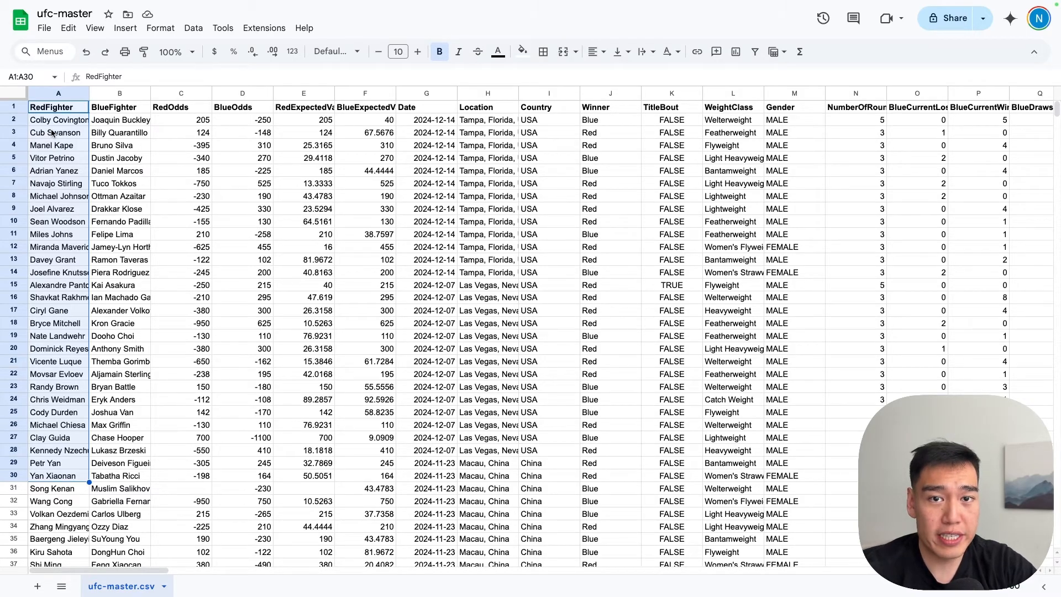
key(ctrl+shift+Tab)
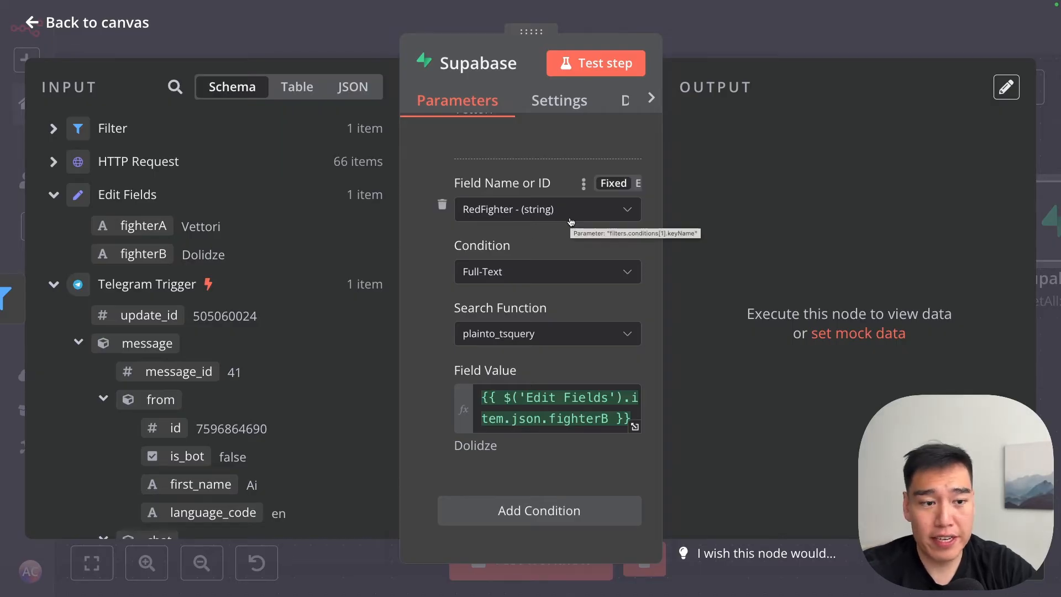
click(539, 509)
click(531, 317)
click(527, 390)
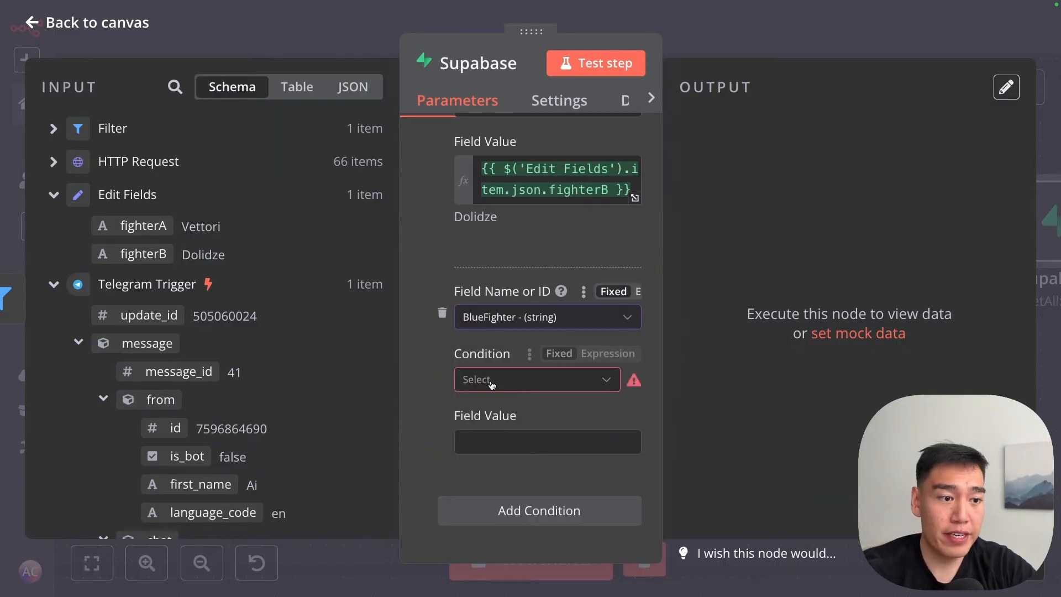
click(530, 379)
click(549, 190)
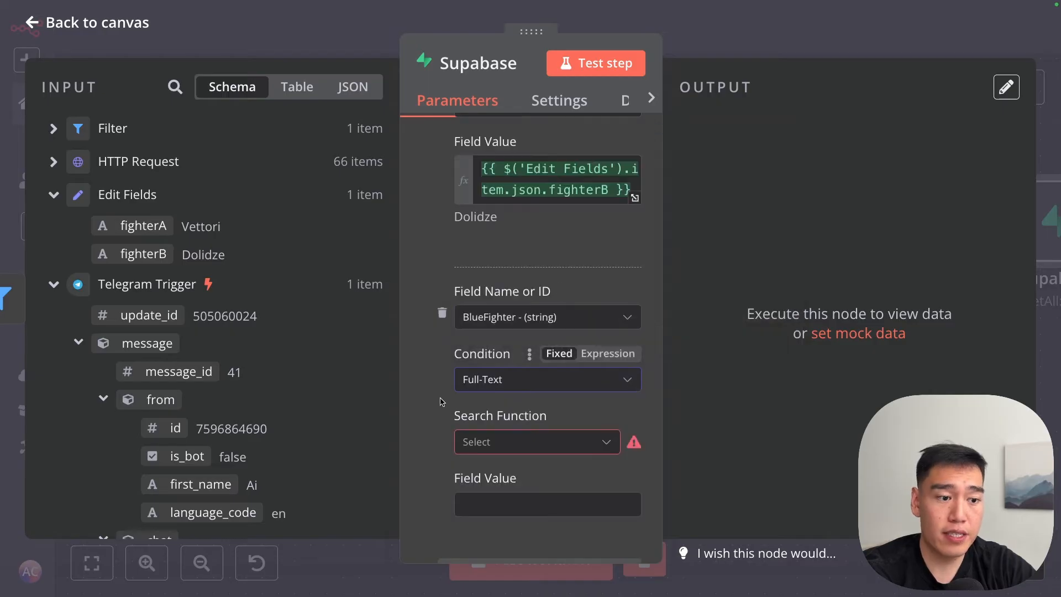
- Set the third filter's search function to plainto_tsquery and its value to fighterA from Edit Fields
scroll(439, 402, down, 1)
click(488, 379)
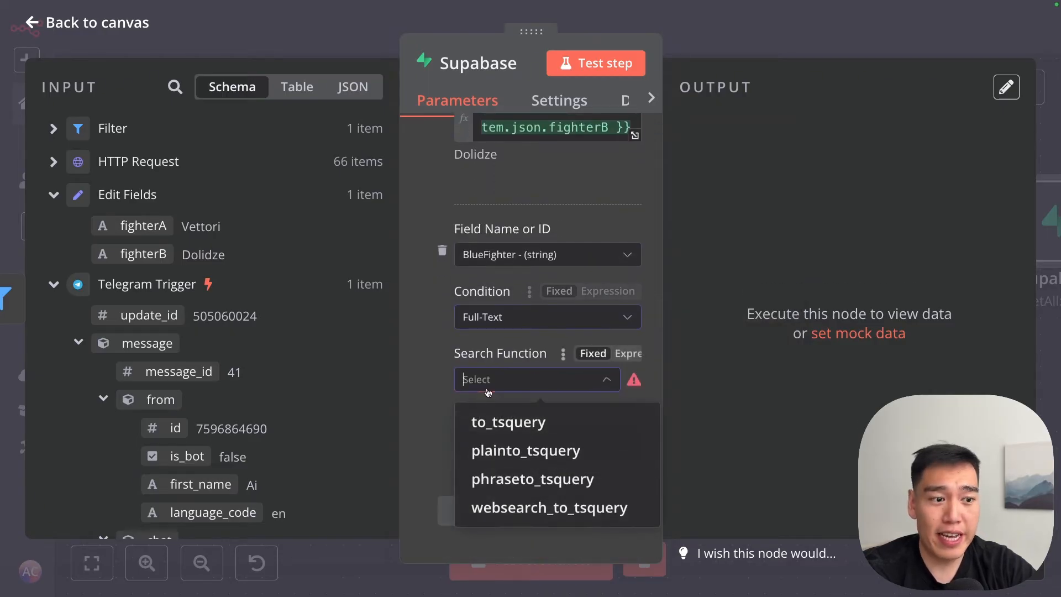
click(519, 446)
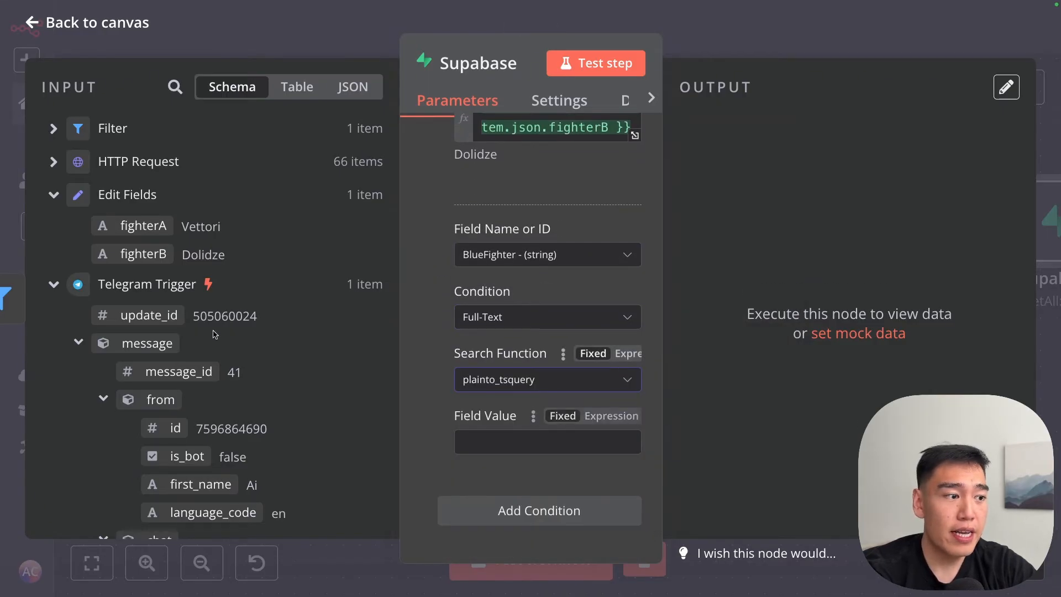
drag(143, 225, 526, 452)
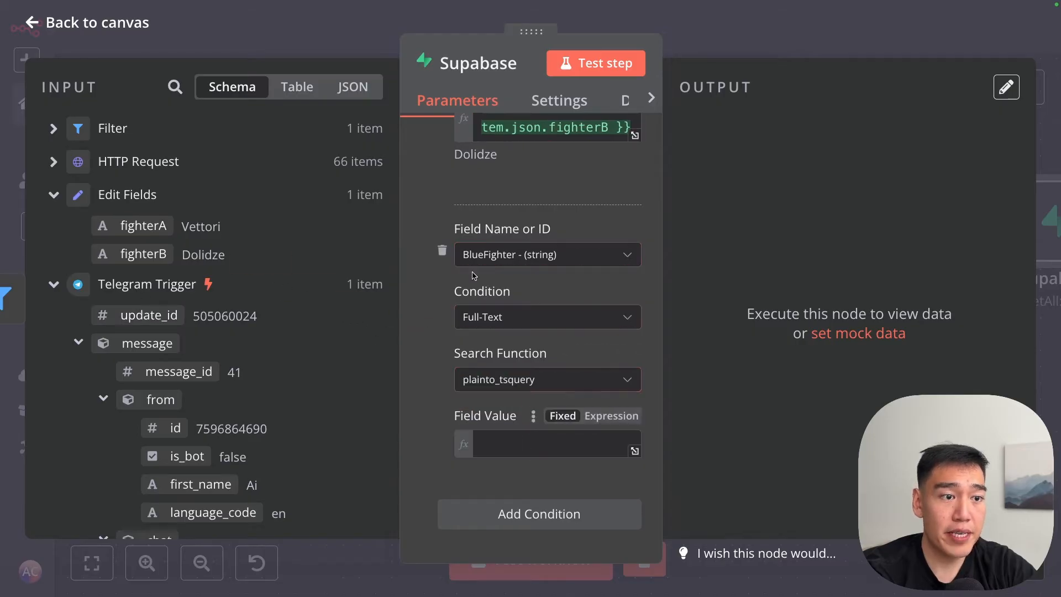
scroll(525, 435, down, 1)
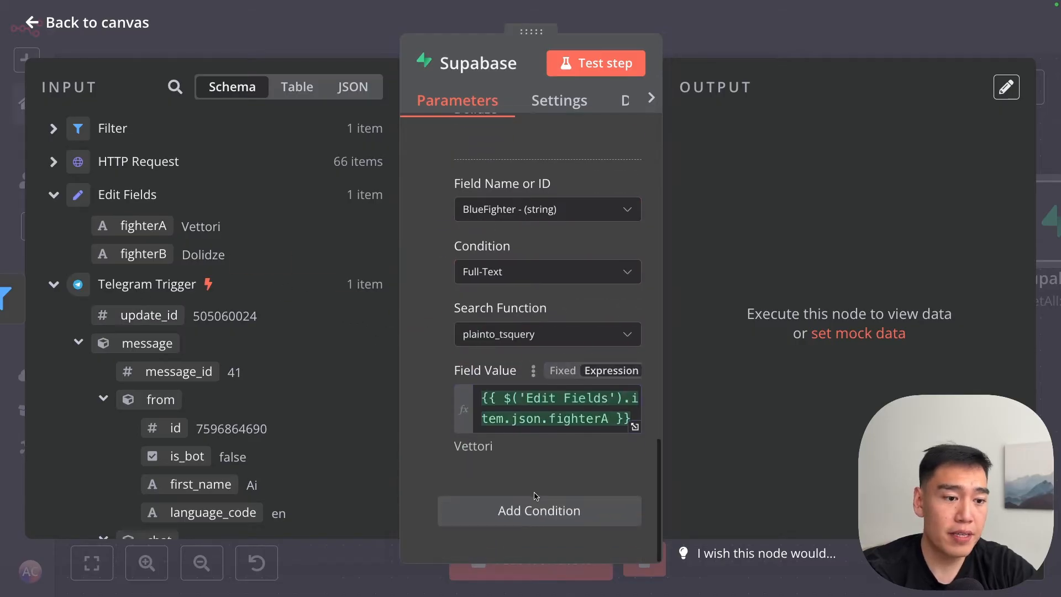
- Add a fourth filter condition on the BlueFighter field with the Full-Text condition
click(543, 505)
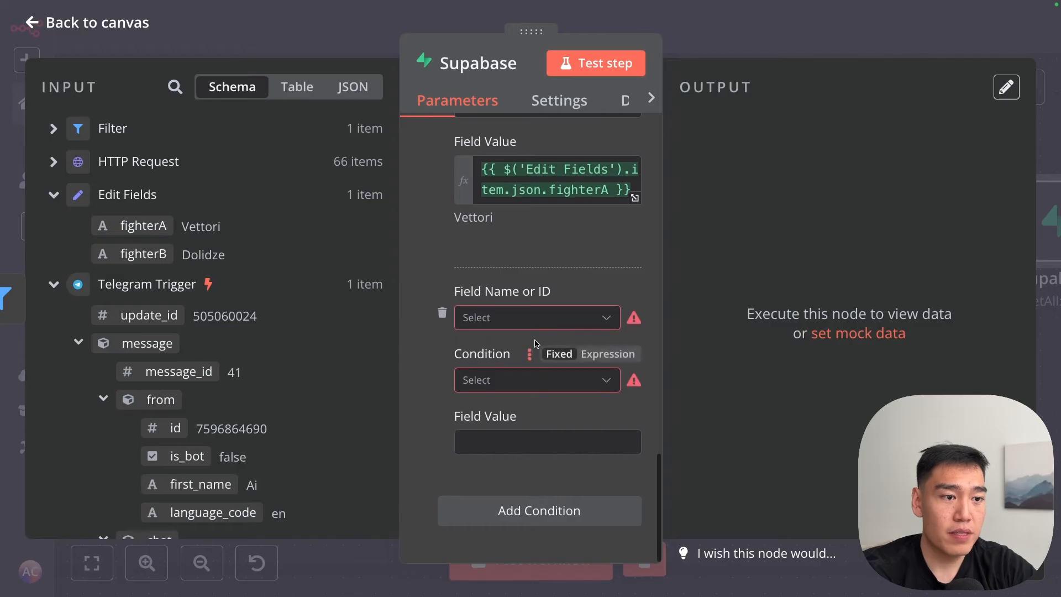
click(531, 318)
click(525, 385)
click(523, 381)
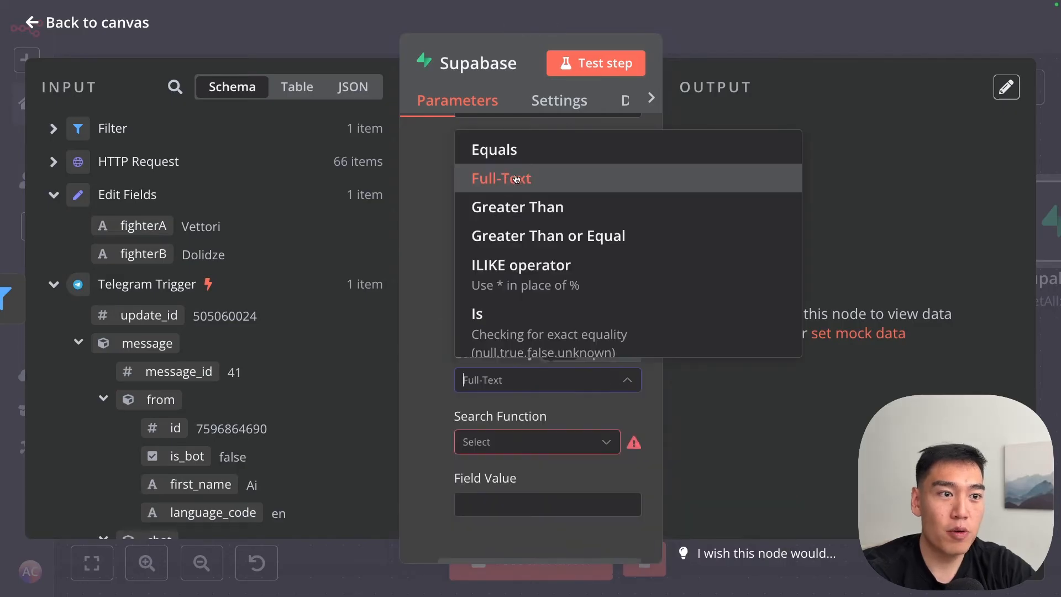
click(449, 384)
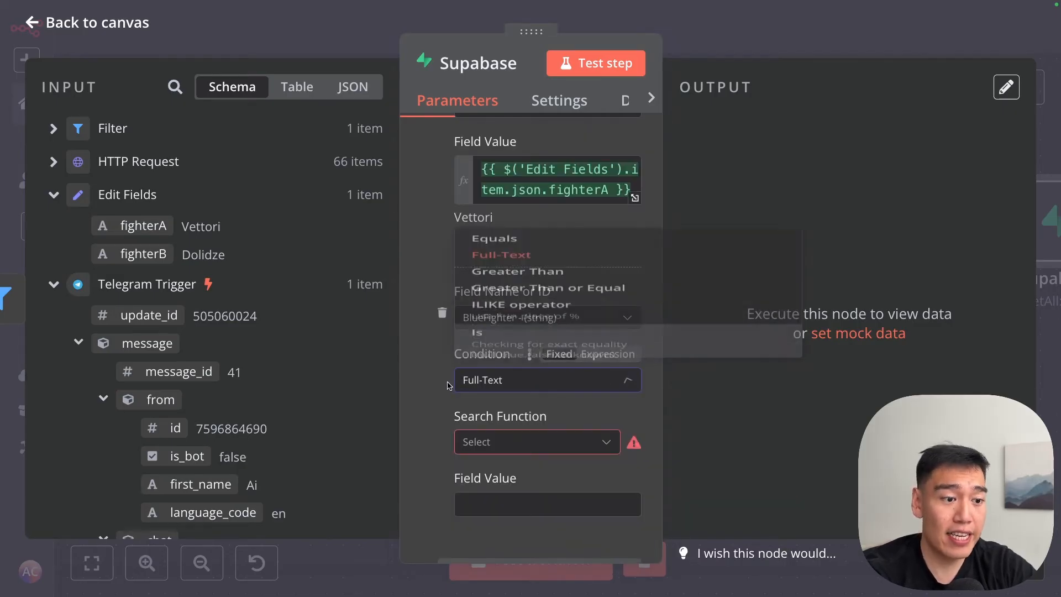
- Set the fourth filter's search function to plainto_tsquery and its value to fighterB from Edit Fields, and review the Must Match setting
click(497, 441)
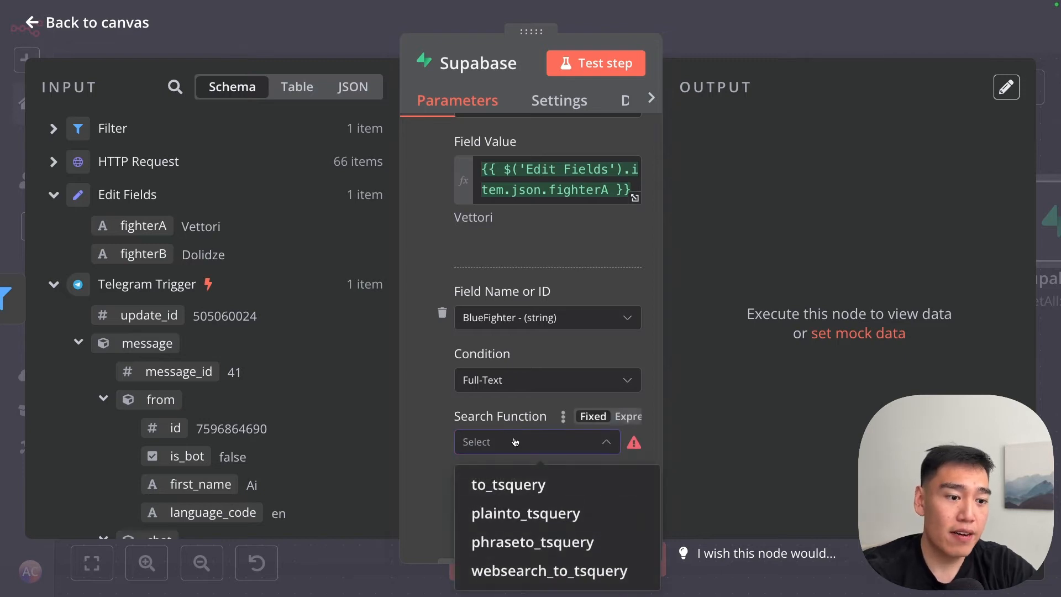
click(575, 510)
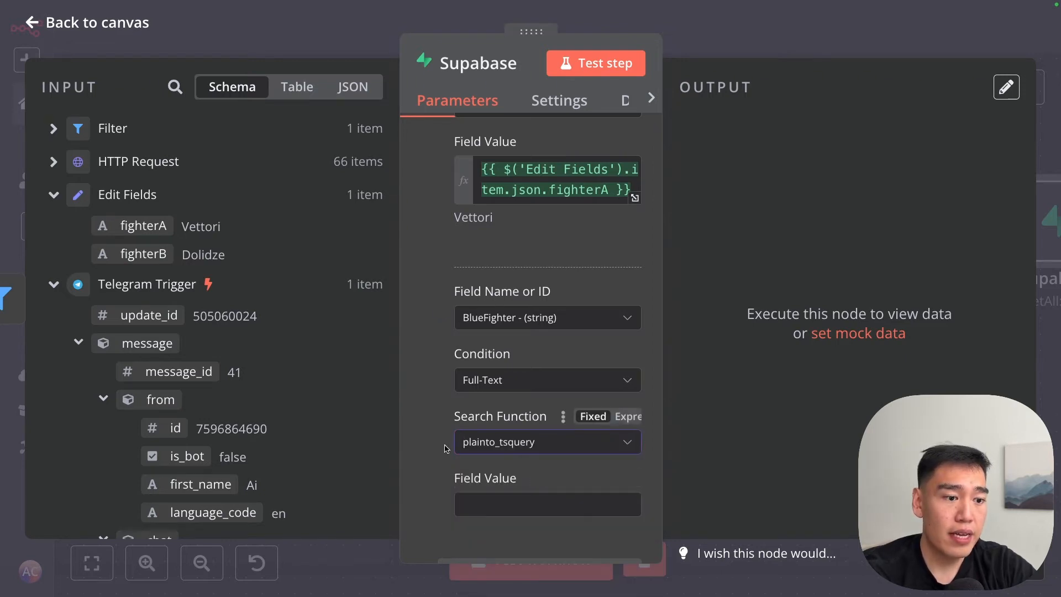
click(511, 504)
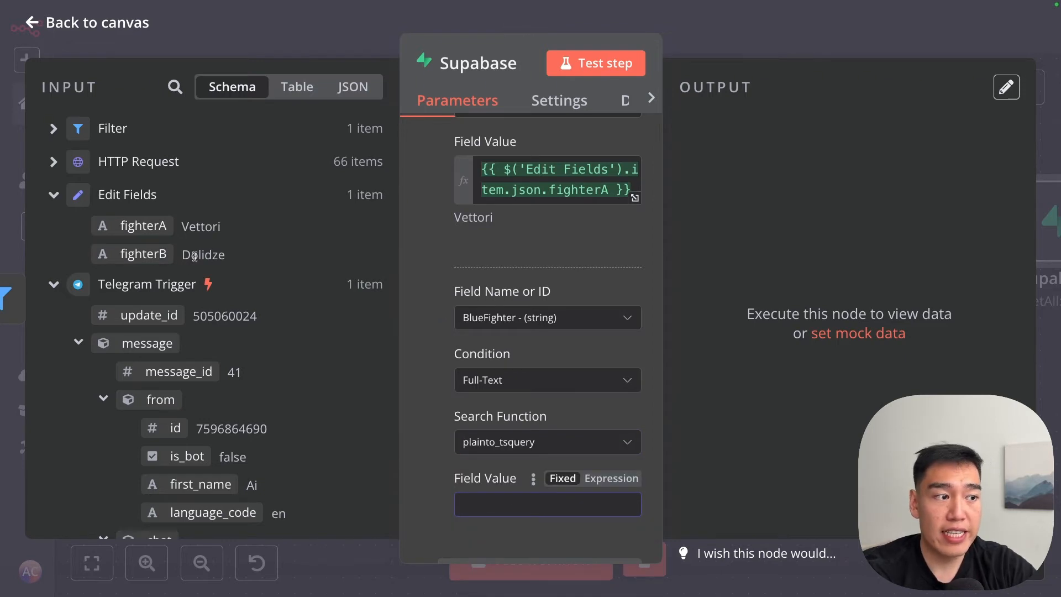
drag(195, 256, 499, 506)
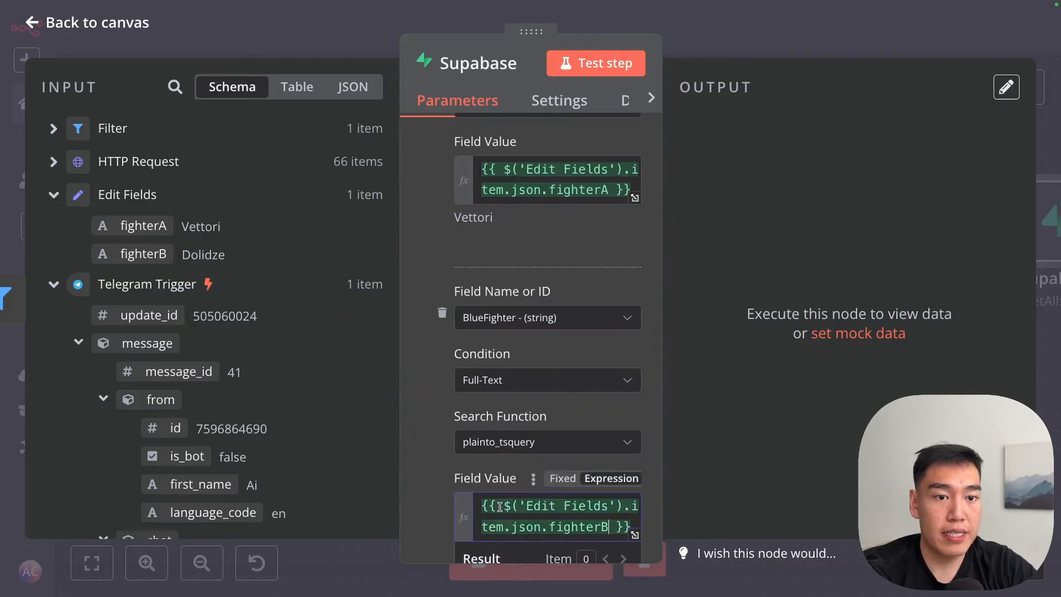
scroll(441, 478, up, 8)
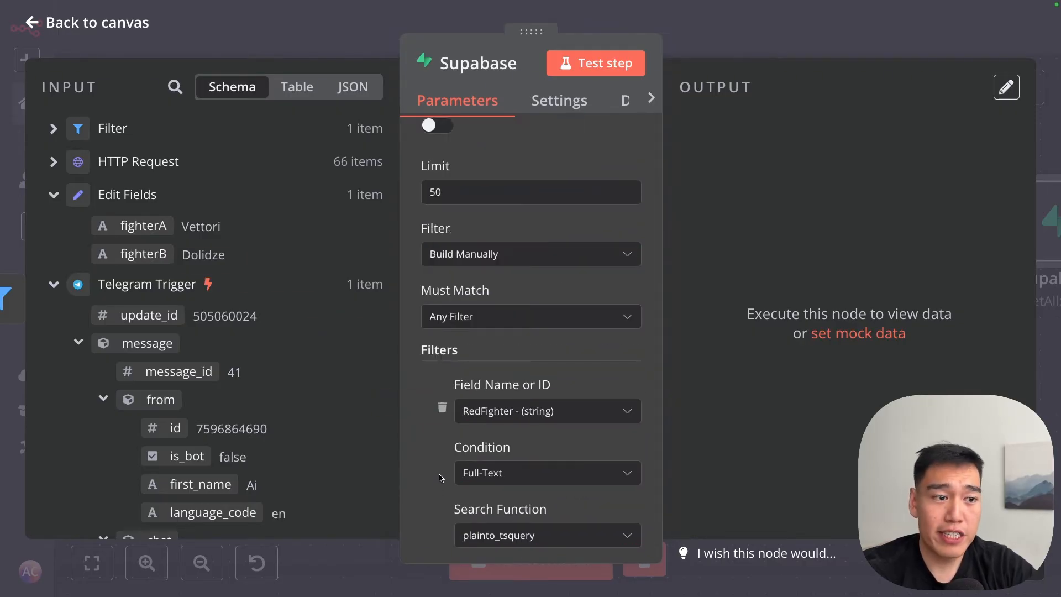
drag(433, 290, 461, 318)
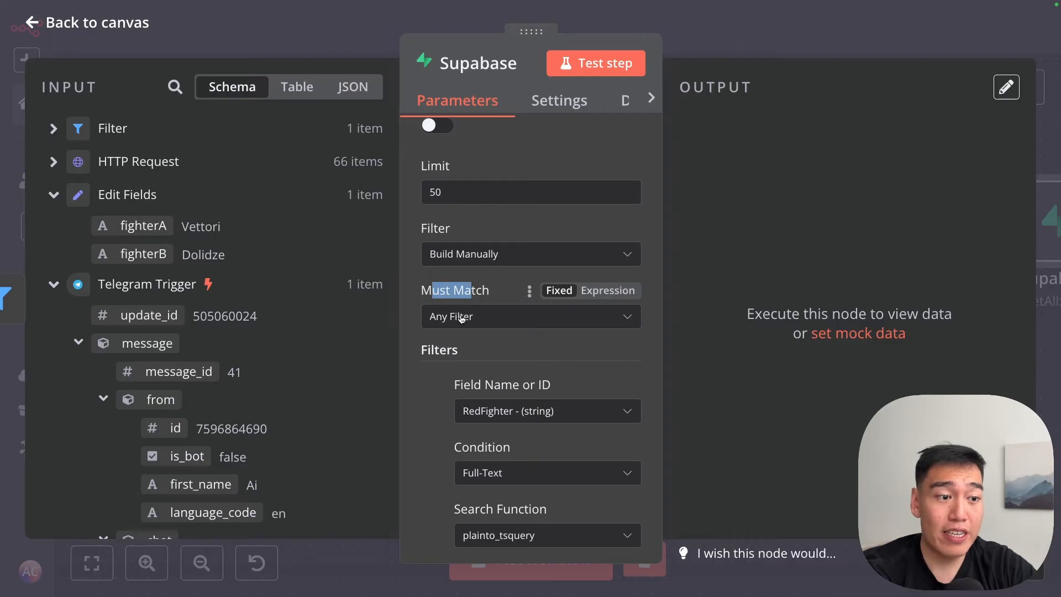
- Try All Filters as the Supabase node's Must Match setting, set it back to Any Filter, and review the filter conditions
click(461, 318)
click(436, 322)
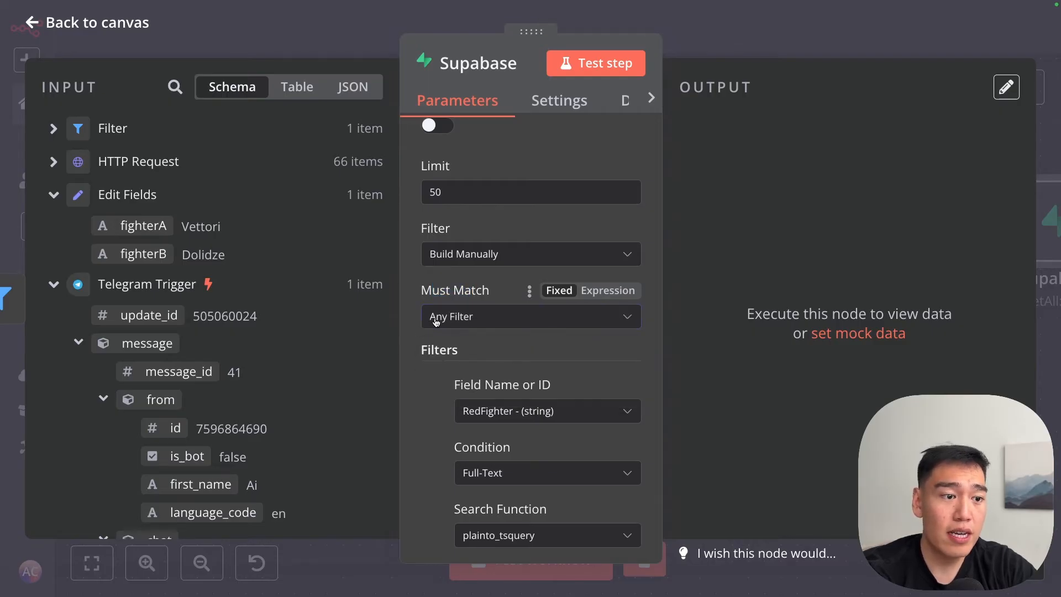
scroll(436, 322, down, 3)
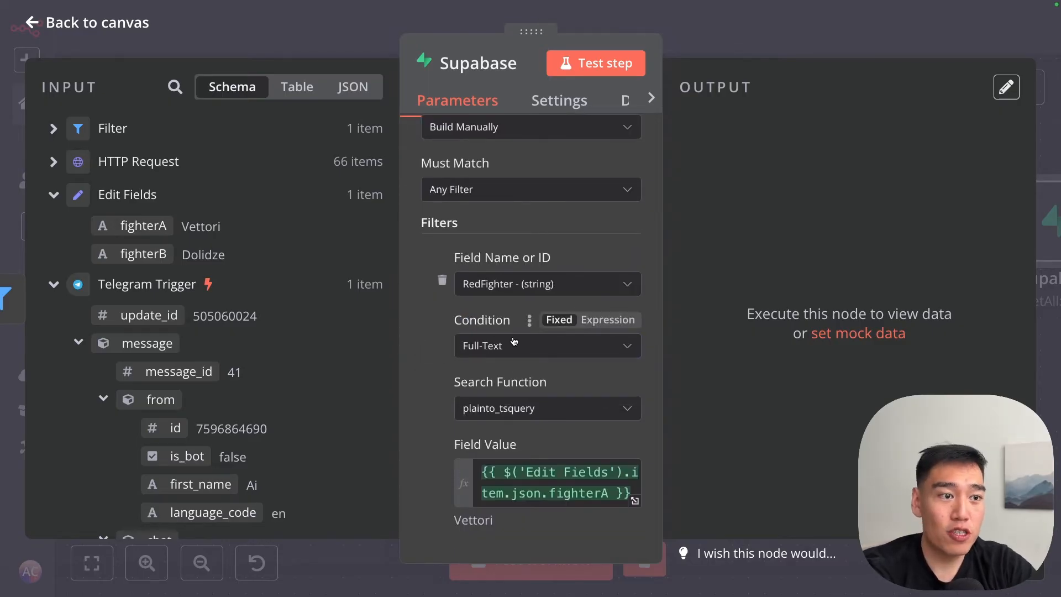
click(524, 197)
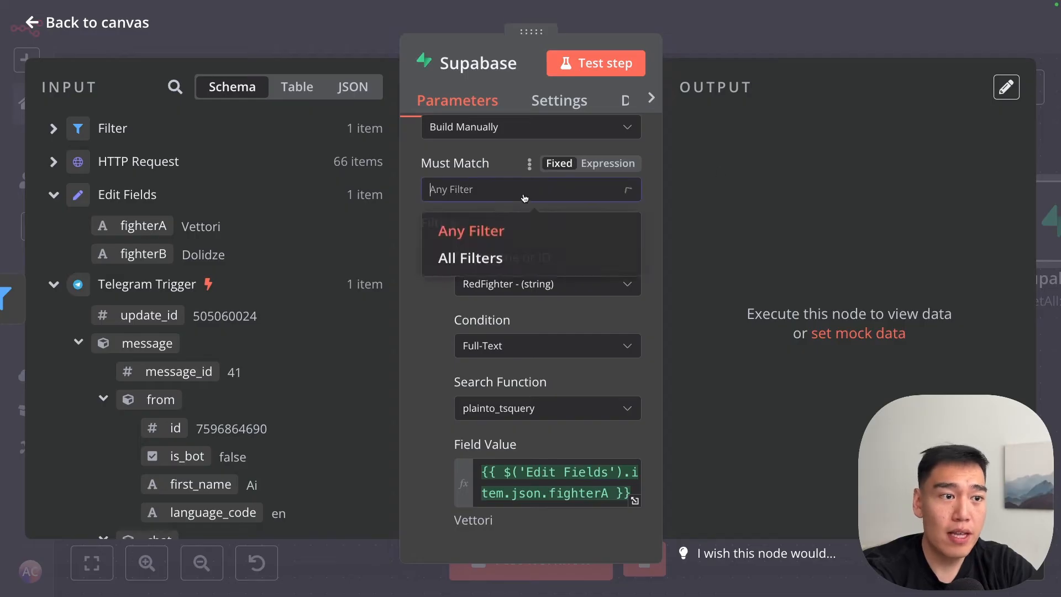
click(527, 262)
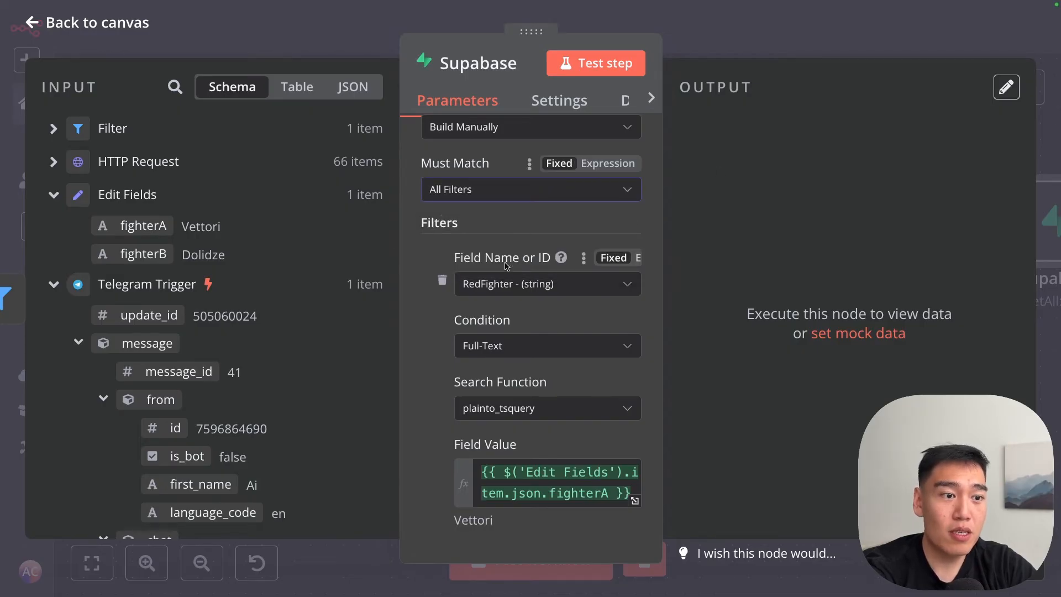
scroll(552, 450, down, 3)
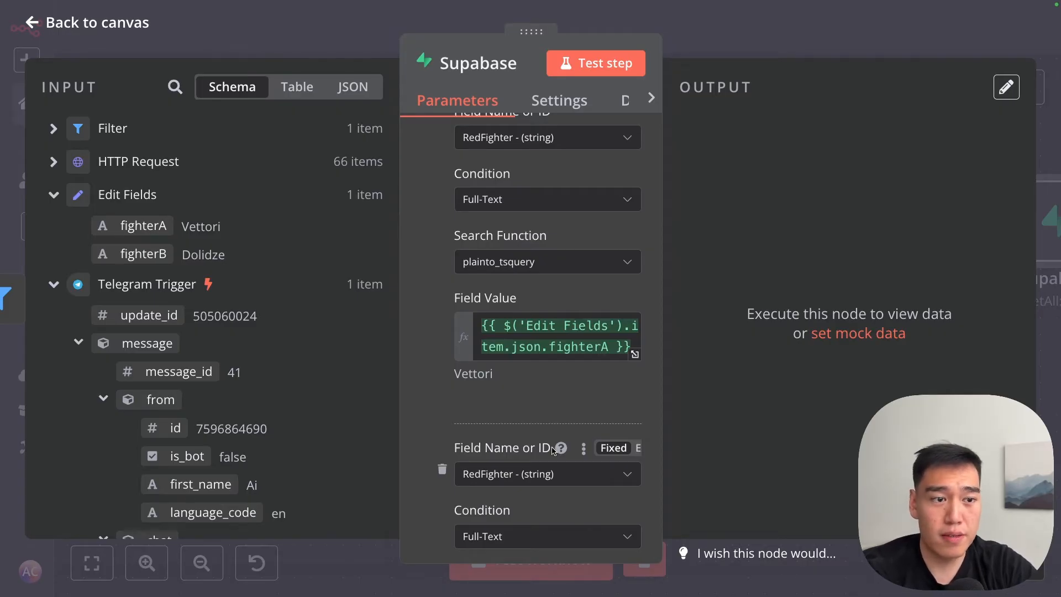
scroll(554, 450, up, 3)
click(507, 238)
click(497, 278)
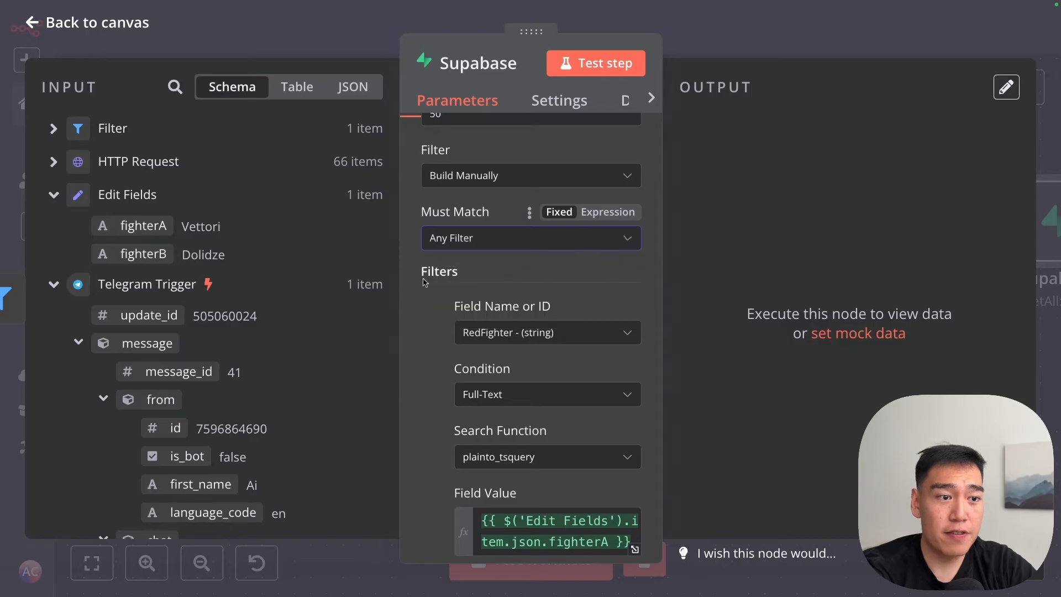
scroll(513, 383, down, 9)
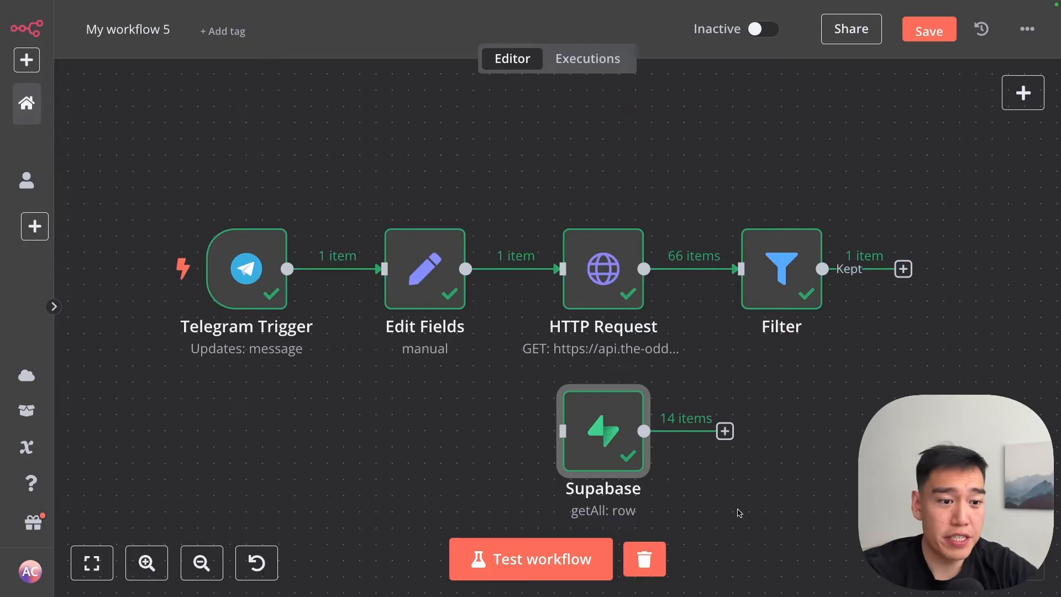
- Connect the Edit Fields output to the Supabase node as a parallel branch and test the Supabase step
mouse_move(611, 464)
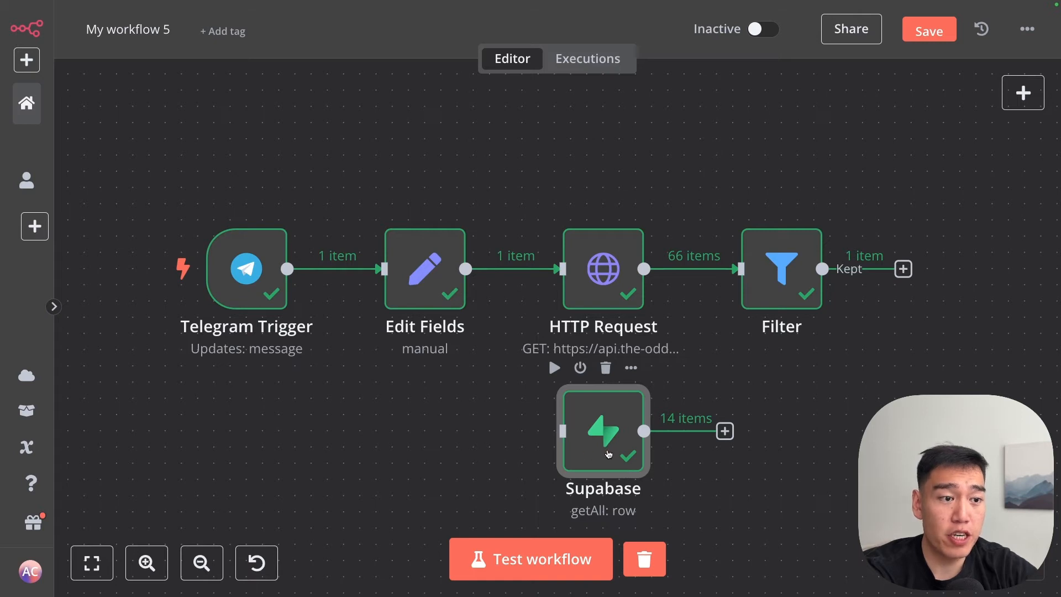
drag(466, 269, 575, 407)
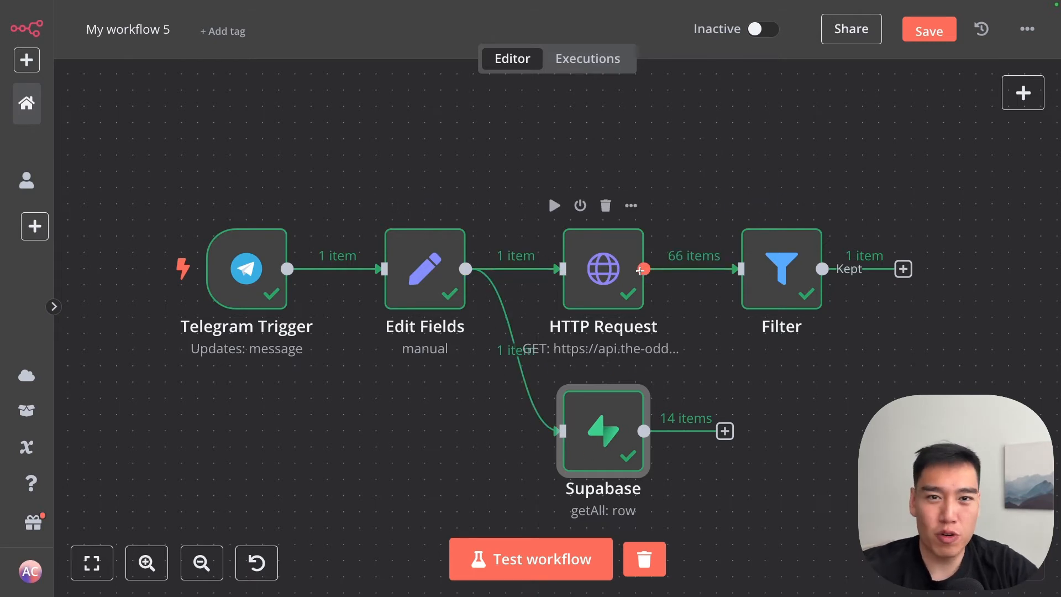
mouse_move(605, 446)
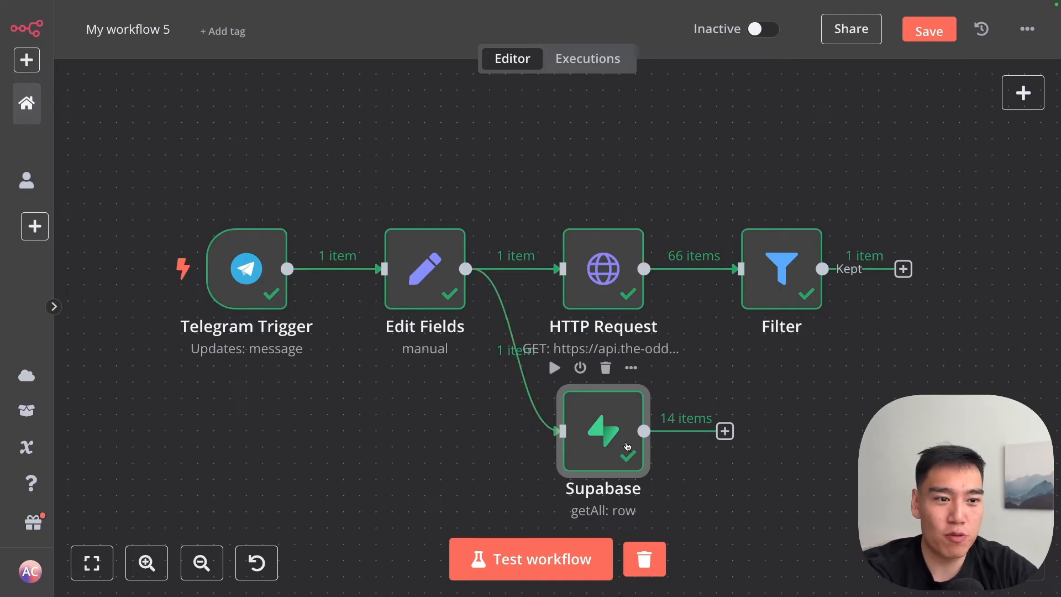
scroll(766, 290, down, 1)
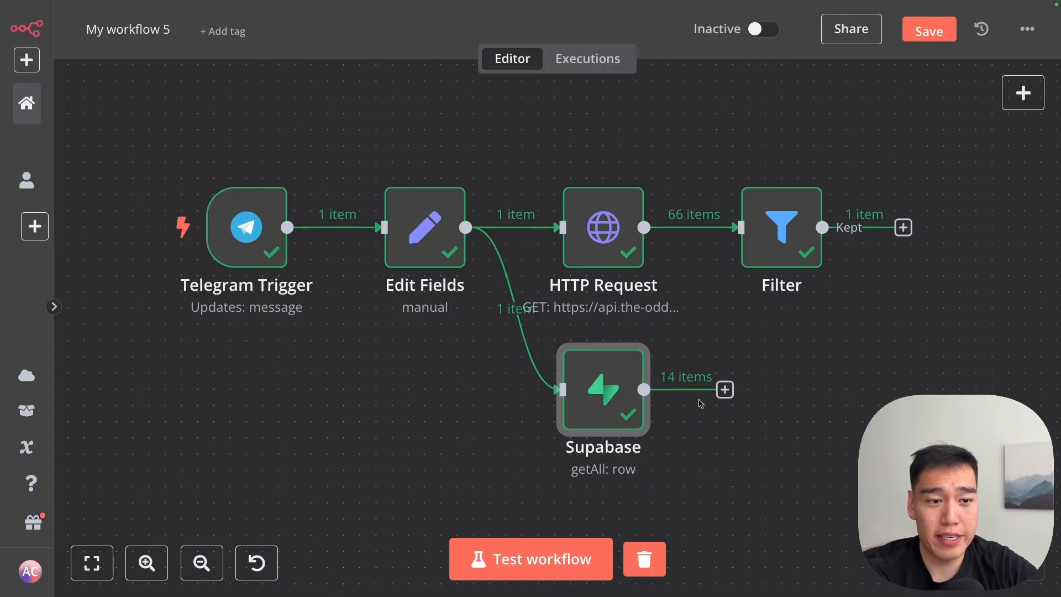
double_click(586, 398)
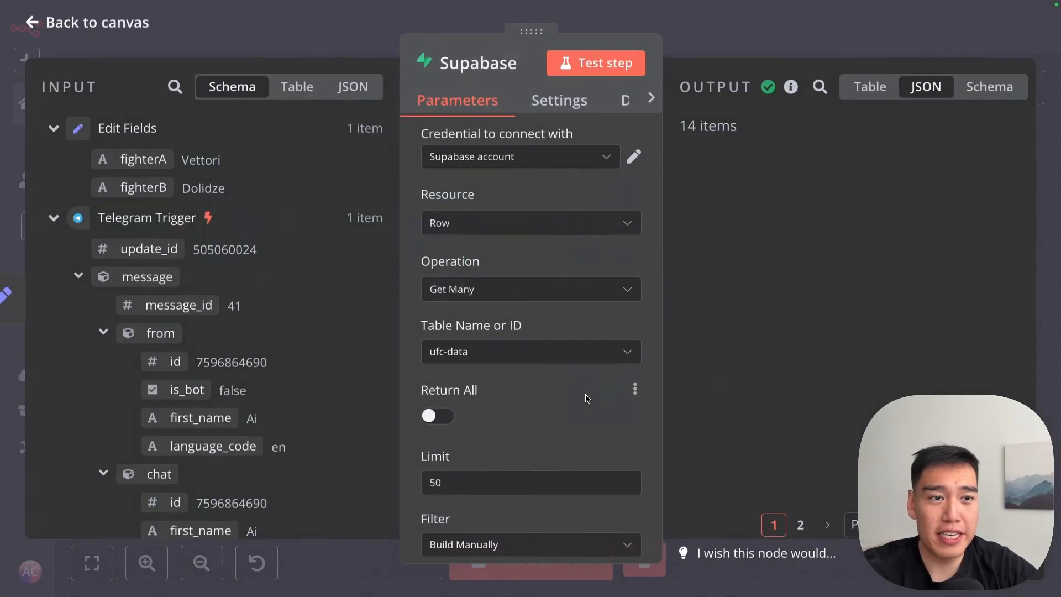
click(605, 64)
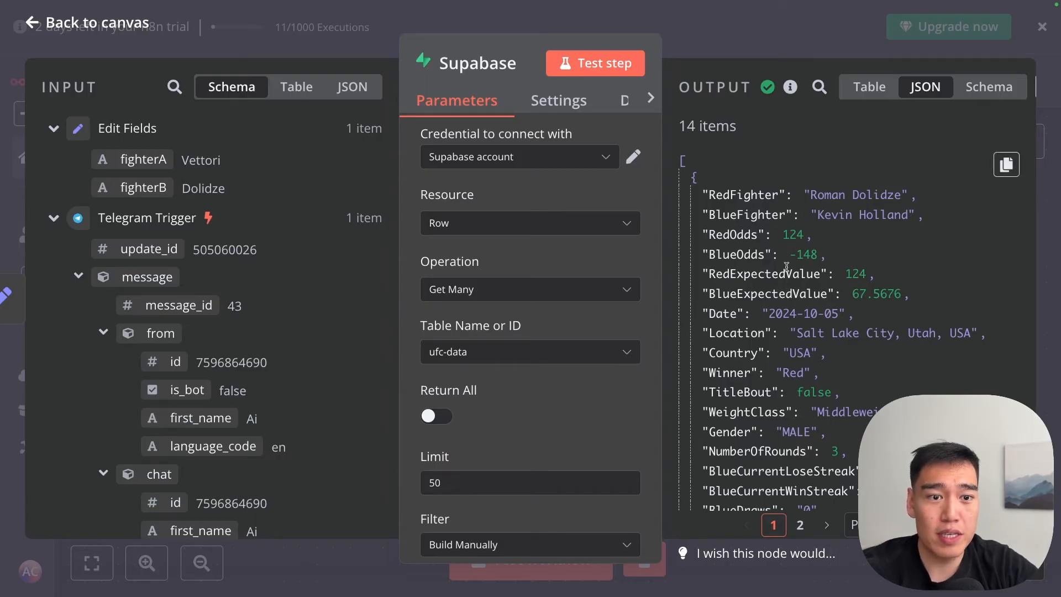
- Examine the RedFighter, BlueFighter and Date values across the rows in the Supabase output
drag(768, 313, 832, 316)
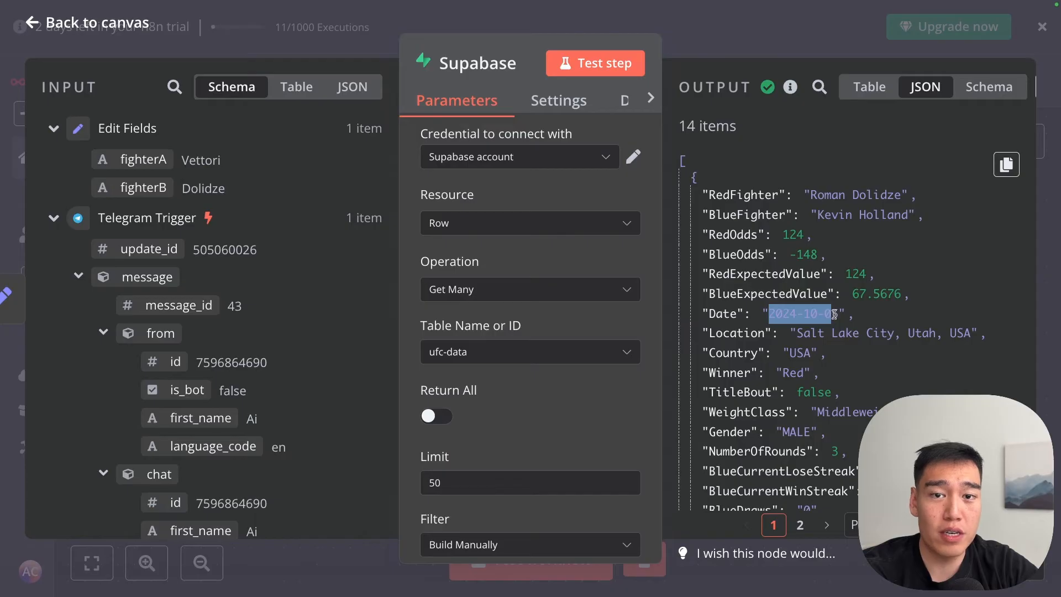
scroll(832, 315, down, 10)
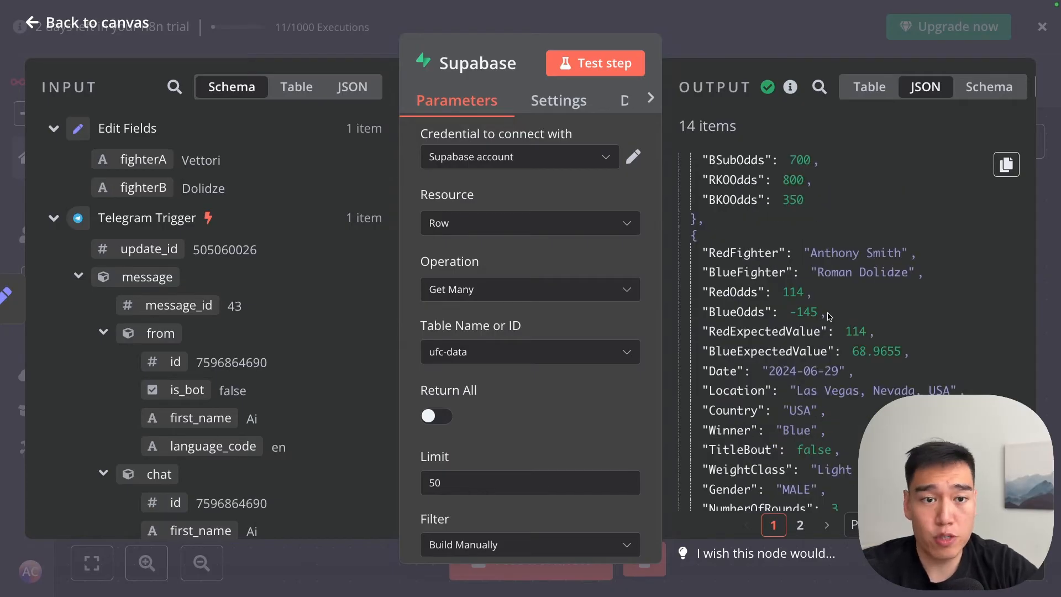
drag(863, 273, 901, 270)
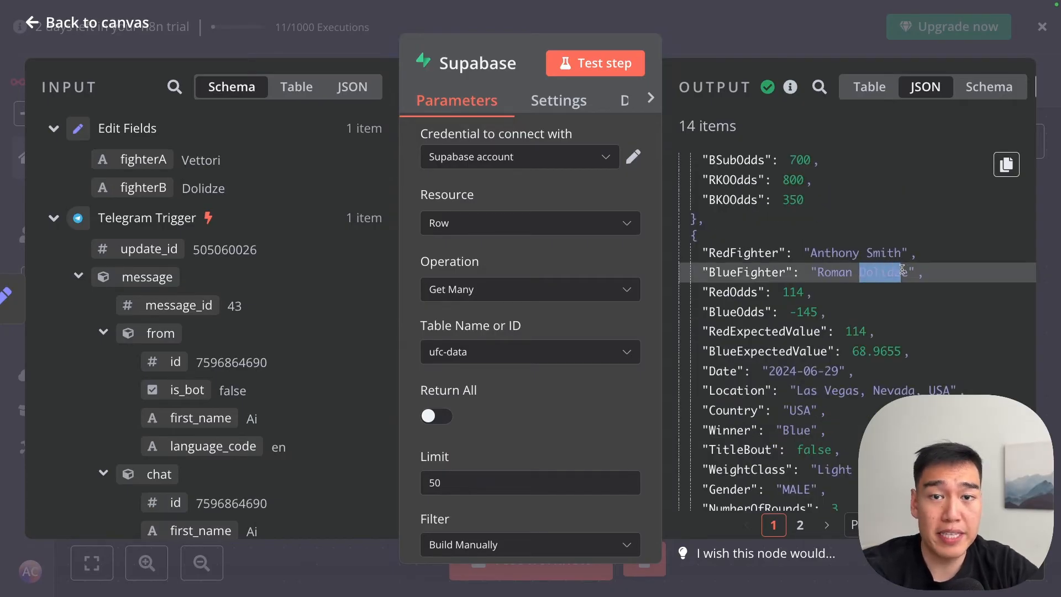
scroll(896, 283, down, 1)
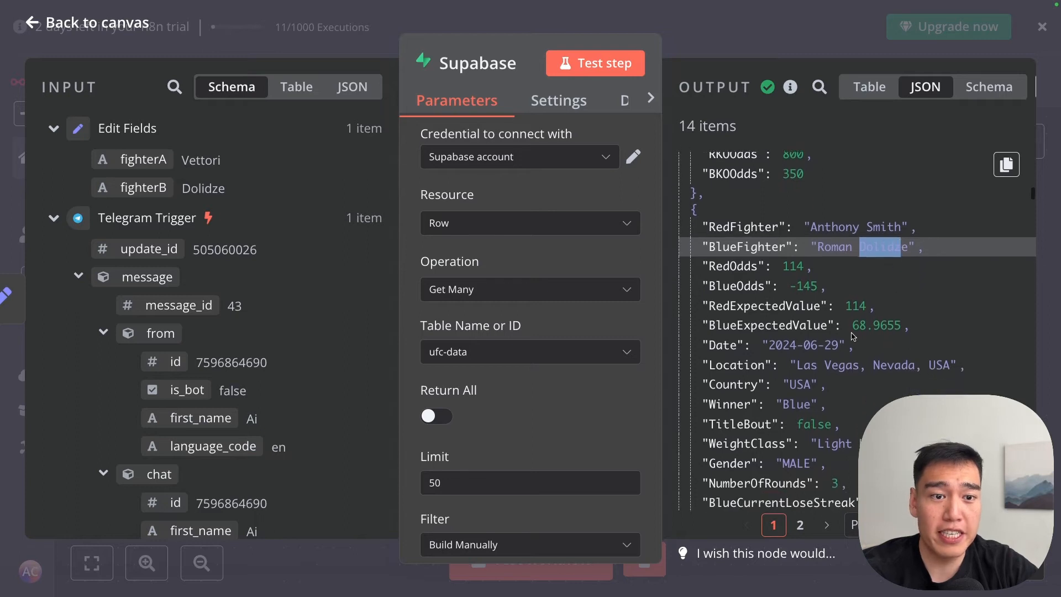
drag(770, 345, 818, 344)
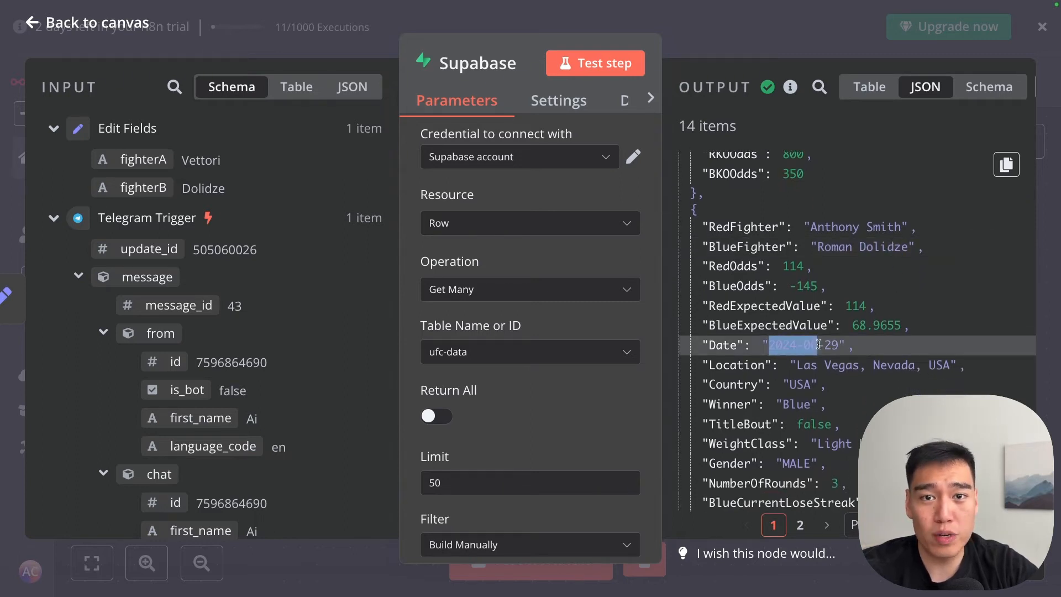
scroll(819, 344, down, 10)
drag(859, 309, 887, 309)
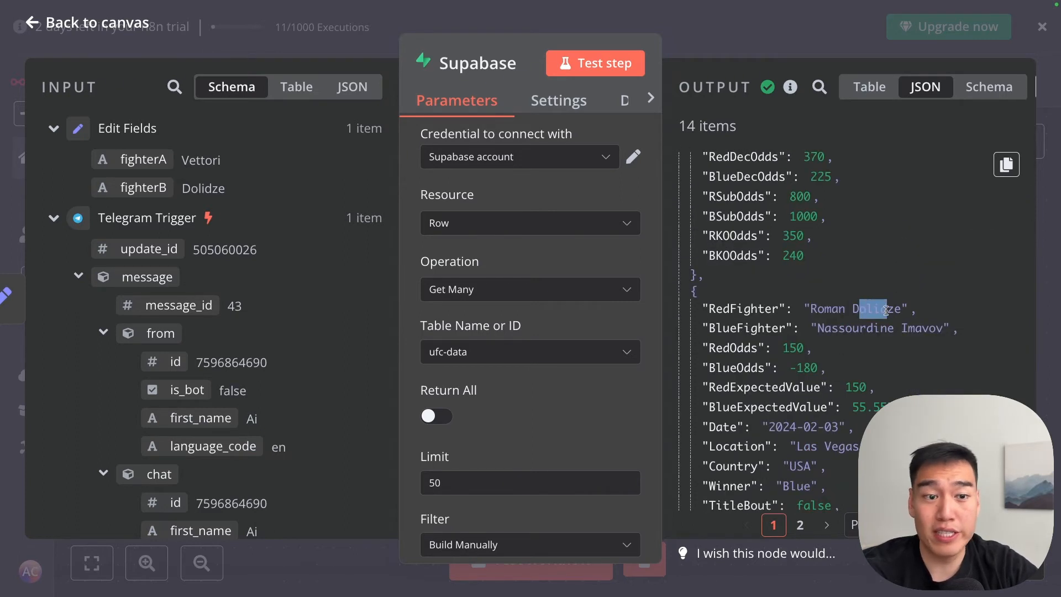
drag(731, 309, 873, 310)
scroll(794, 354, down, 3)
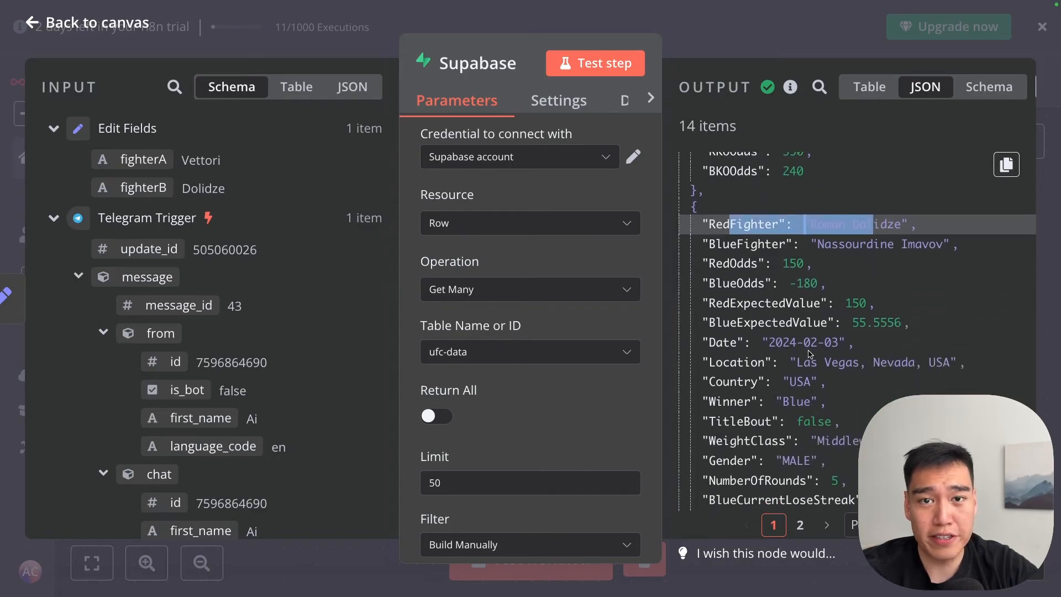
scroll(884, 306, down, 10)
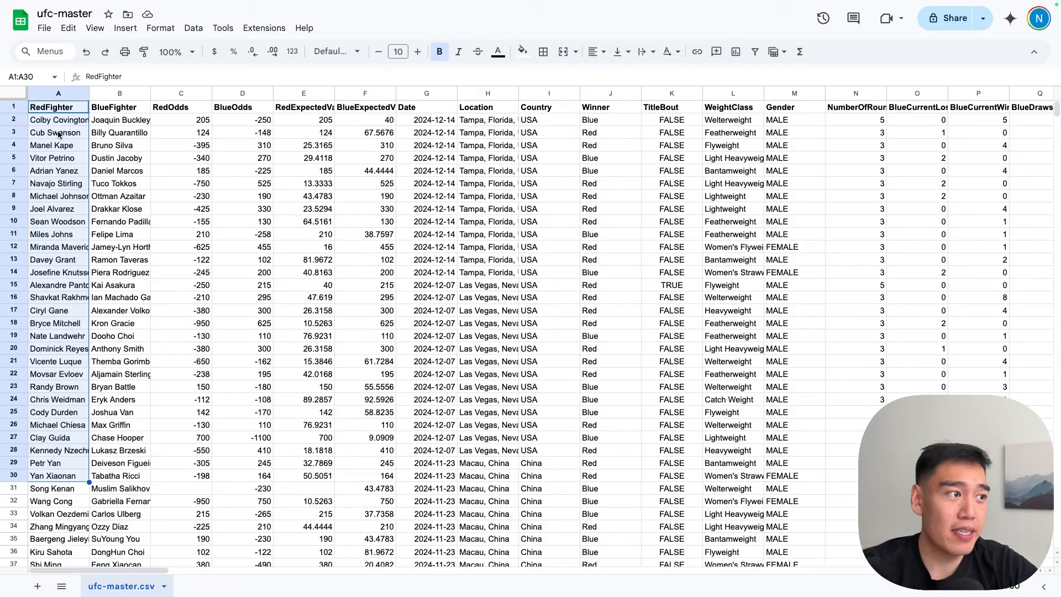
- Switch to the ufc-master spreadsheet and review the names in the RedFighter and BlueFighter columns
click(55, 120)
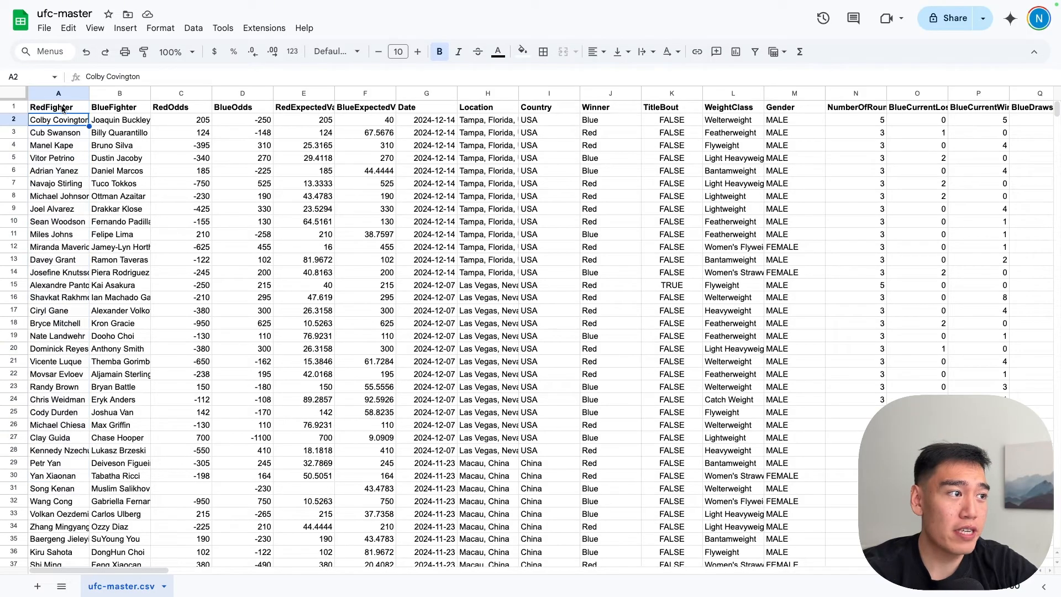
drag(58, 108, 144, 531)
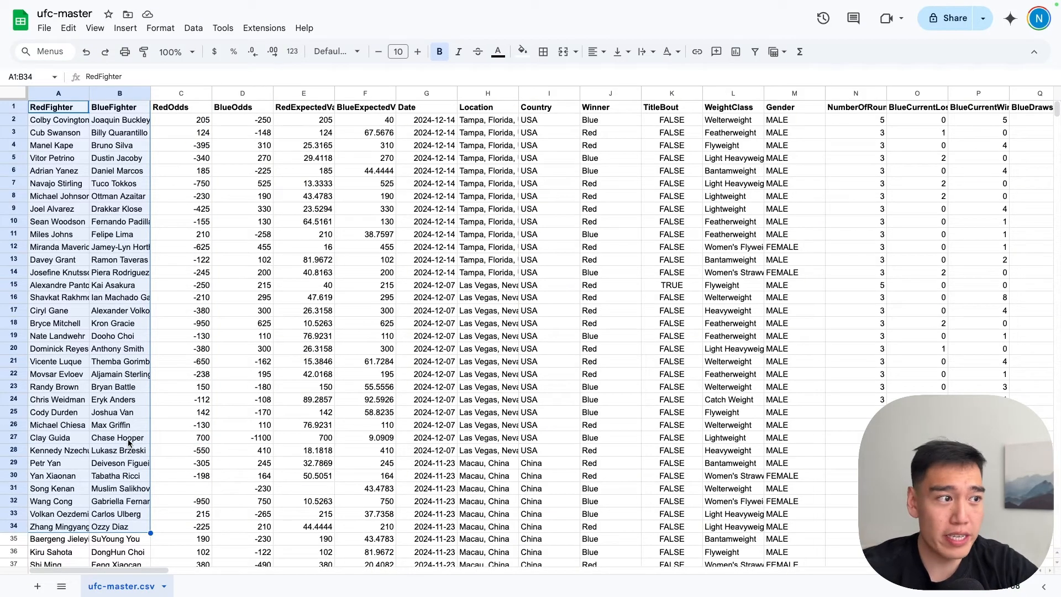
drag(55, 145, 55, 246)
drag(117, 170, 100, 316)
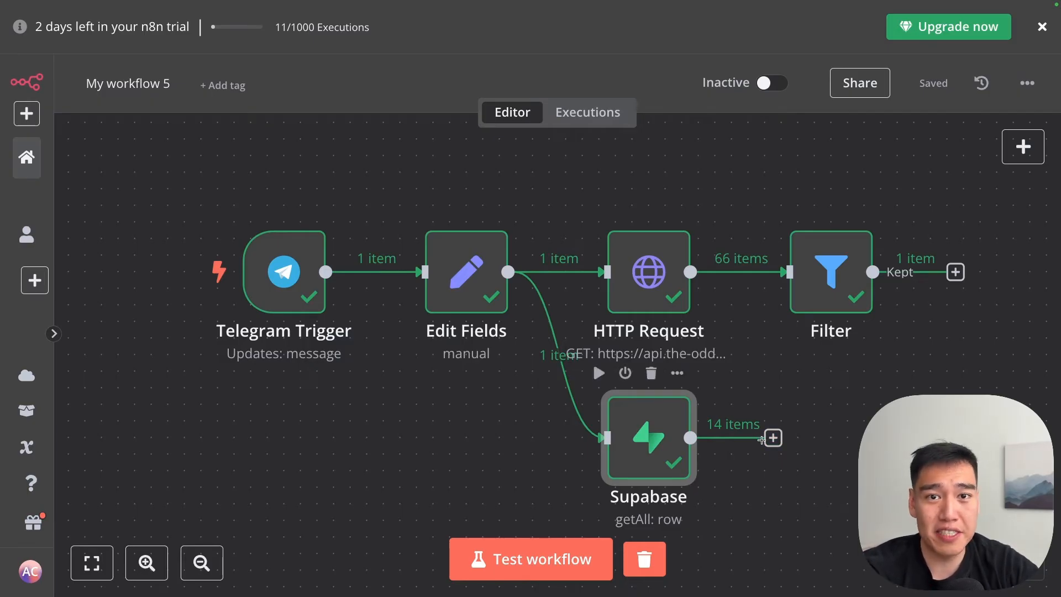
- Back in n8n, add a Code node after Supabase with JavaScript that maps each item's JSON into fighterData and returns one merged item
click(772, 438)
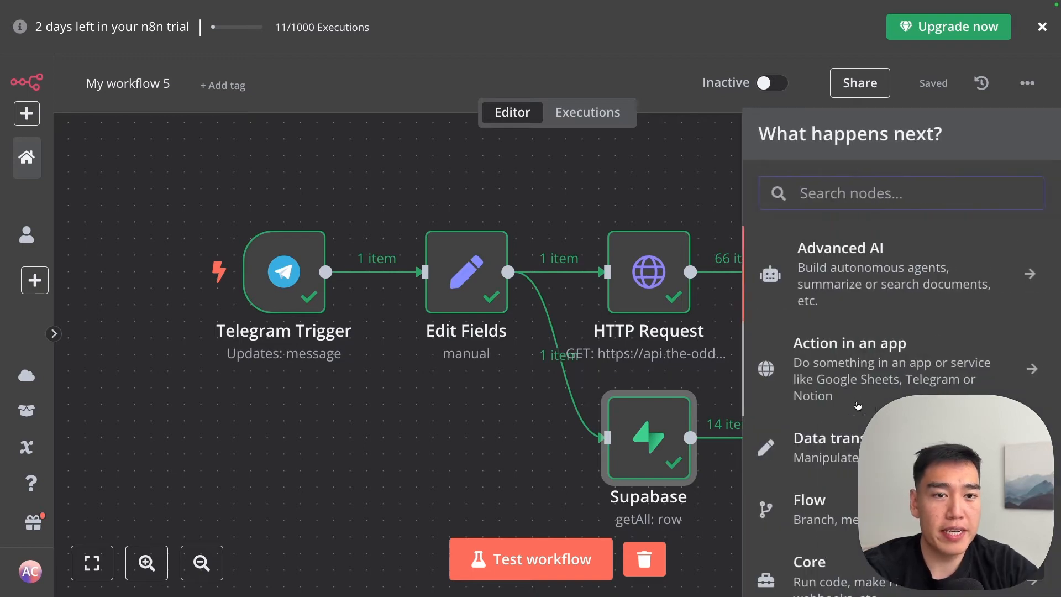
text(code)
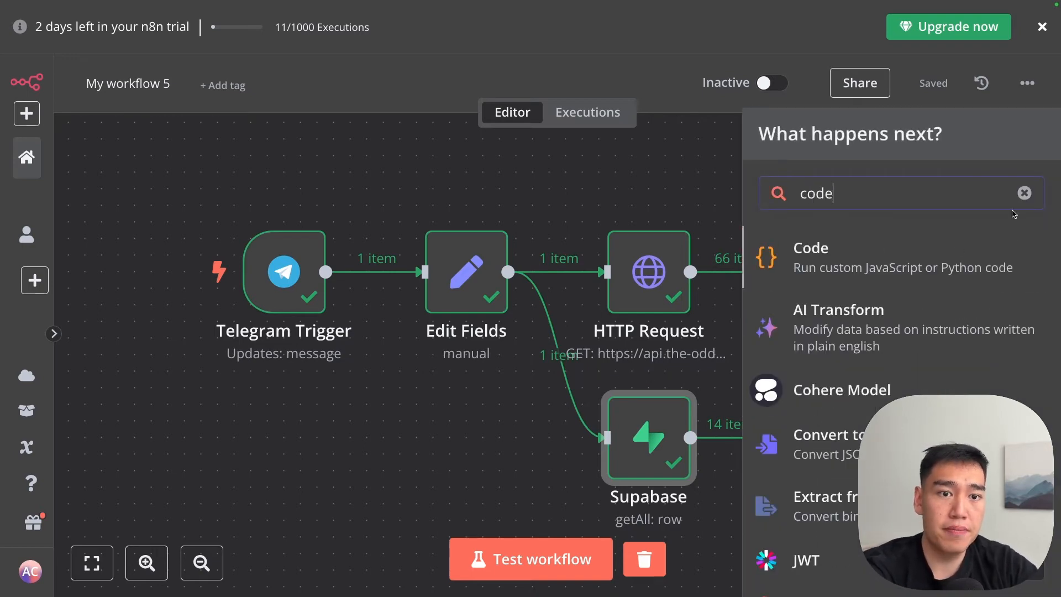
click(977, 276)
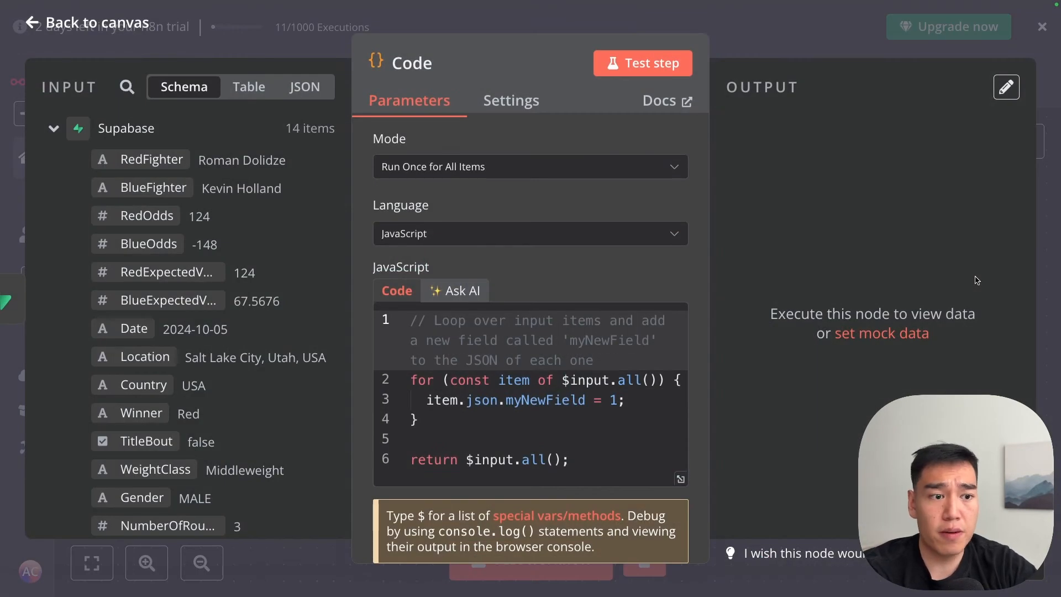
key(ctrl+a)
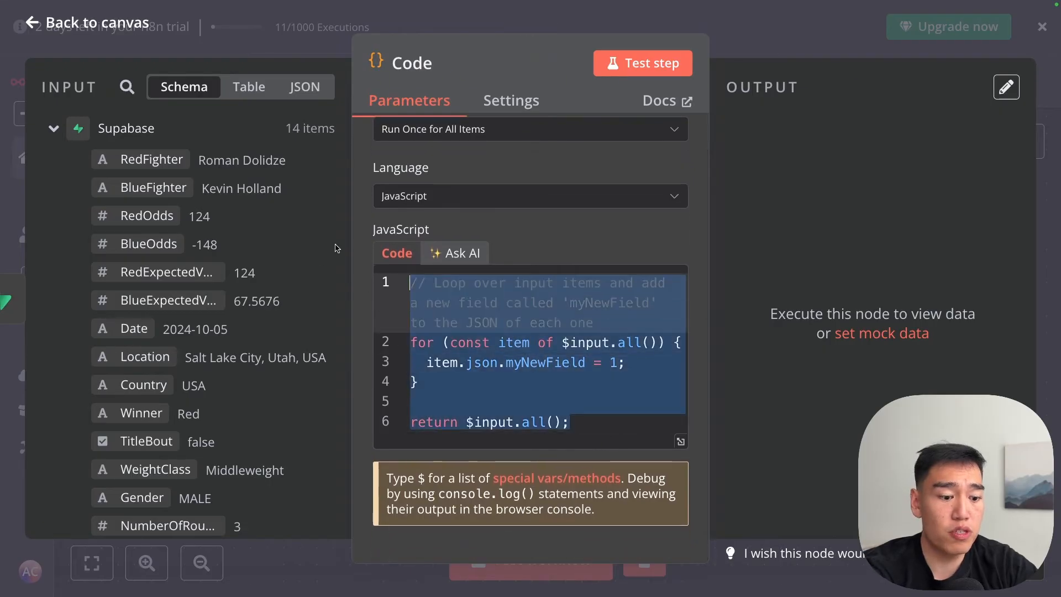
key(BackSpace)
text(// Map each item to its JSON data from Supabase rows const fighterData = items.map(item => item.json);  // Return one merged item with all fighter data in an array return [{ json: { fighterData } }];)
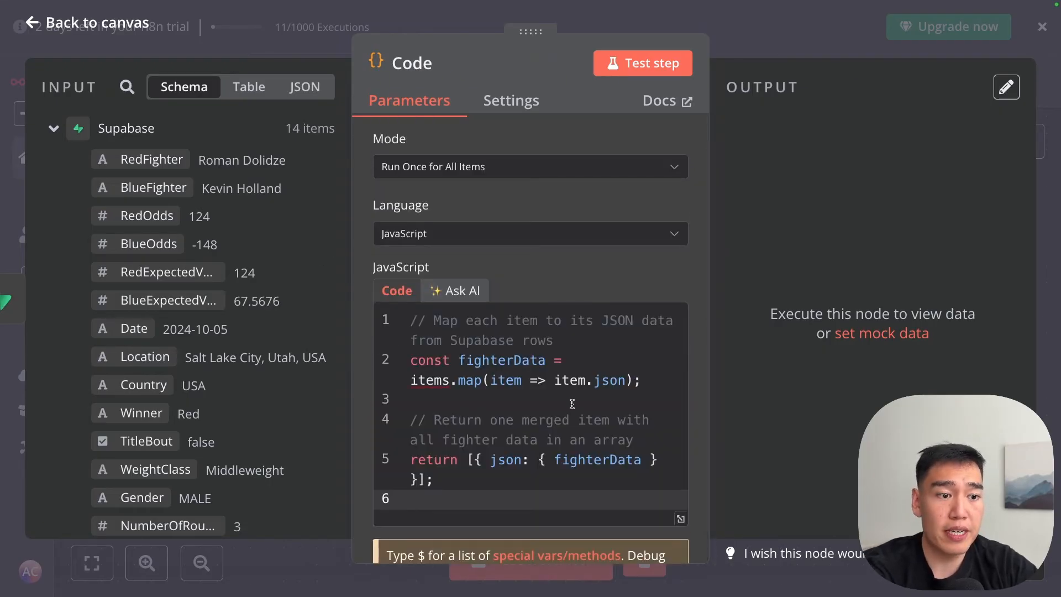
scroll(560, 383, down, 2)
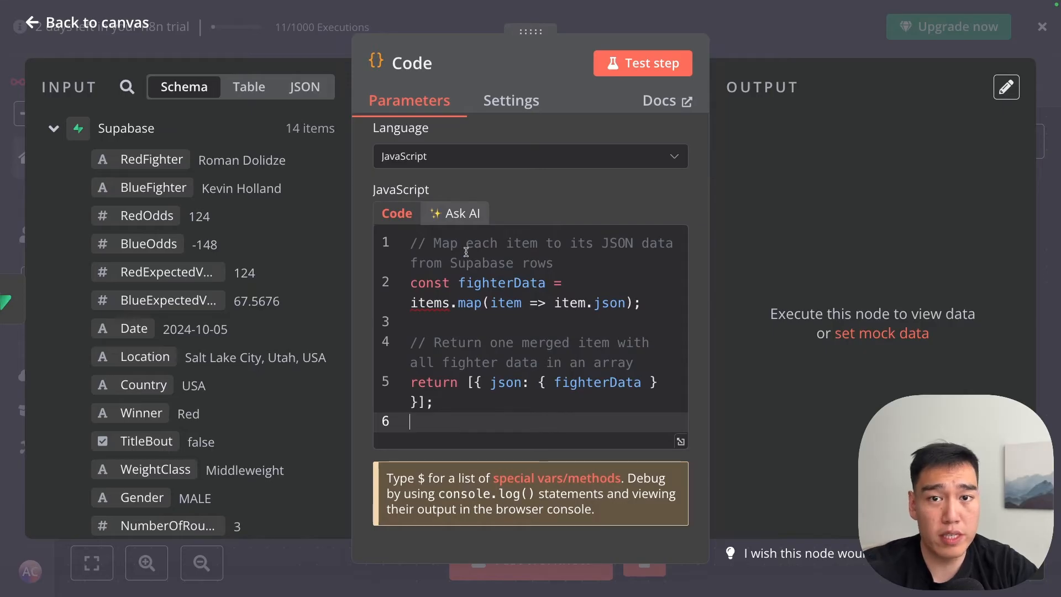
- Test the Code step, review its merged fighterData output, and return to the canvas
click(643, 63)
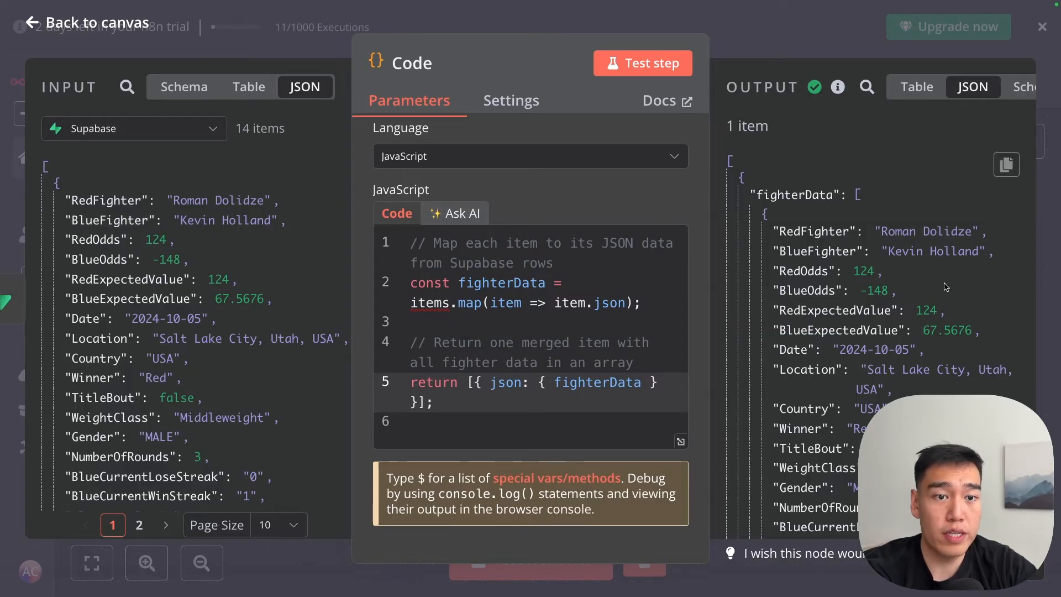
scroll(818, 332, down, 10)
key(Escape)
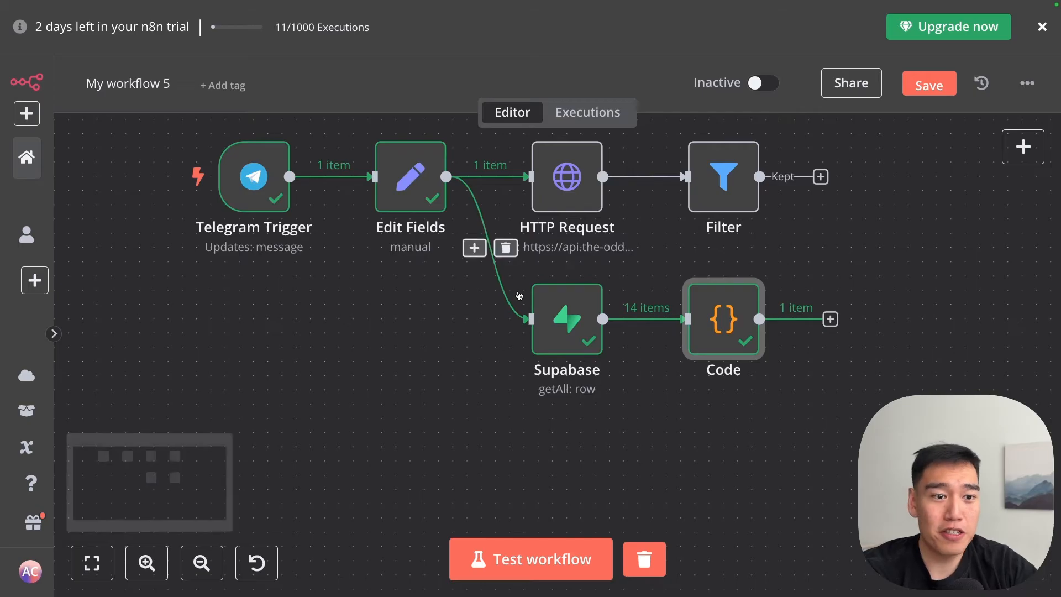
- Add a second HTTP Request node to the workflow canvas for another branch
mouse_move(661, 332)
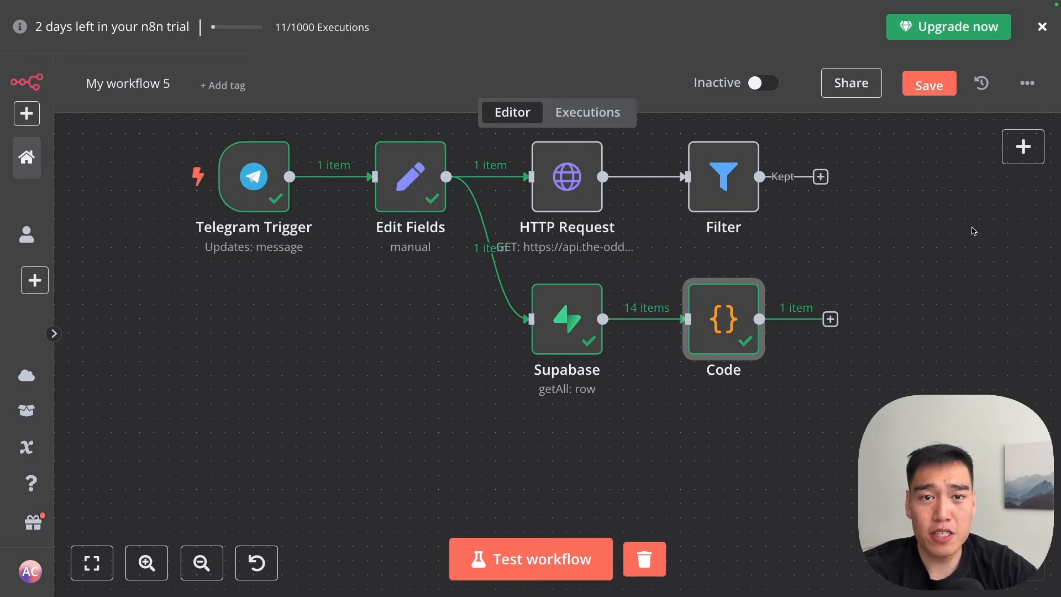
click(1022, 147)
text(http)
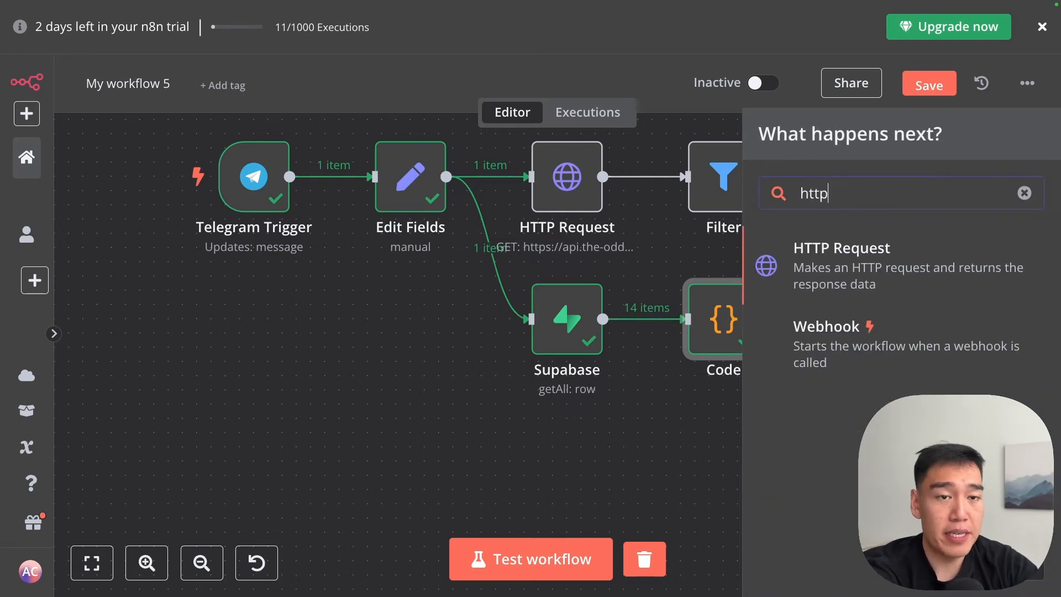
key(Return)
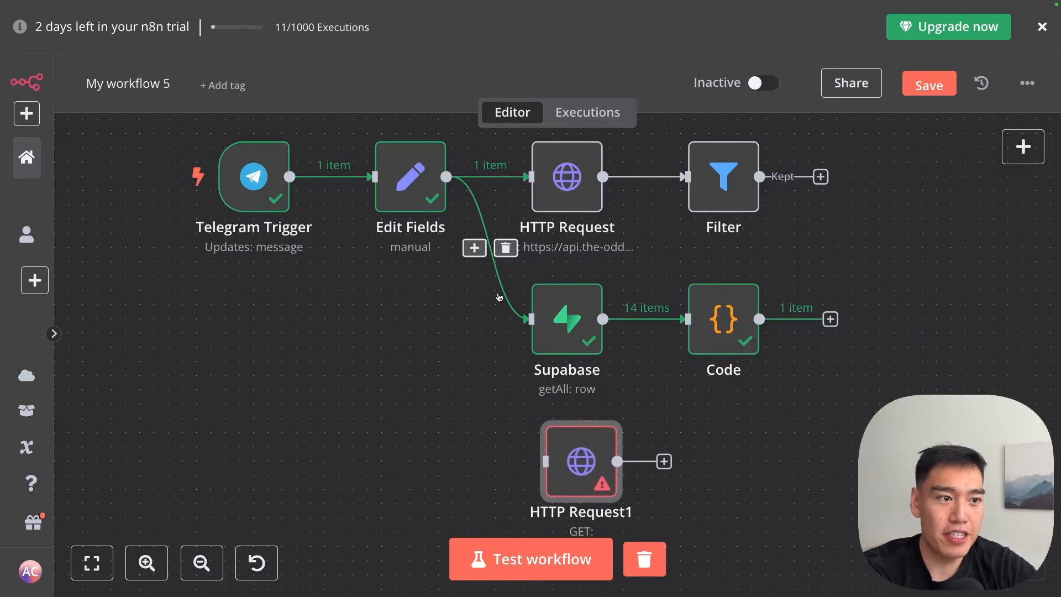
- Connect the Edit Fields output to the new HTTP Request1 node and shift Edit Fields slightly closer to Telegram Trigger
drag(446, 177, 540, 490)
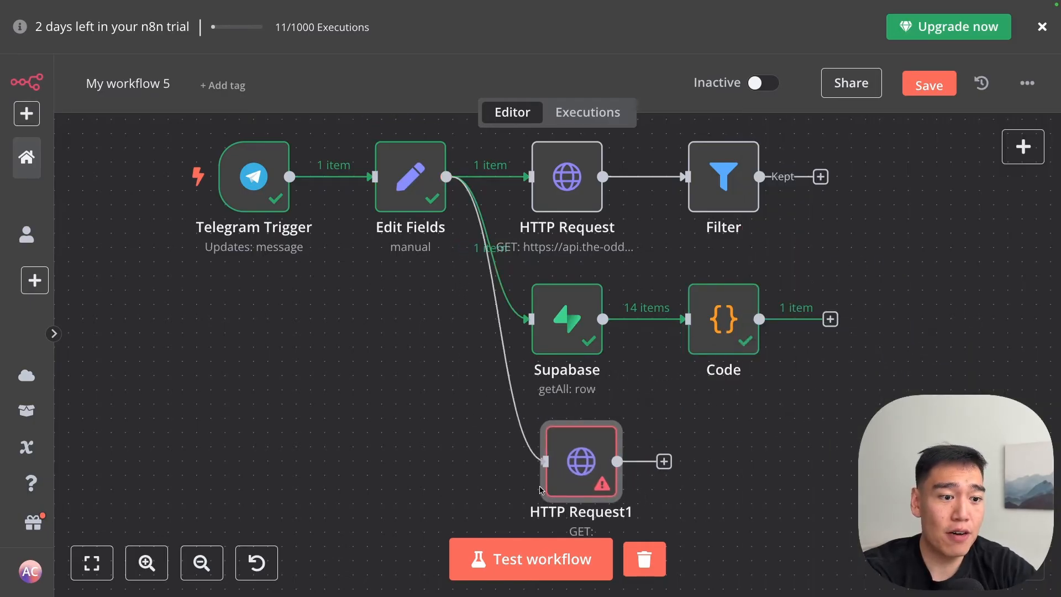
mouse_move(489, 206)
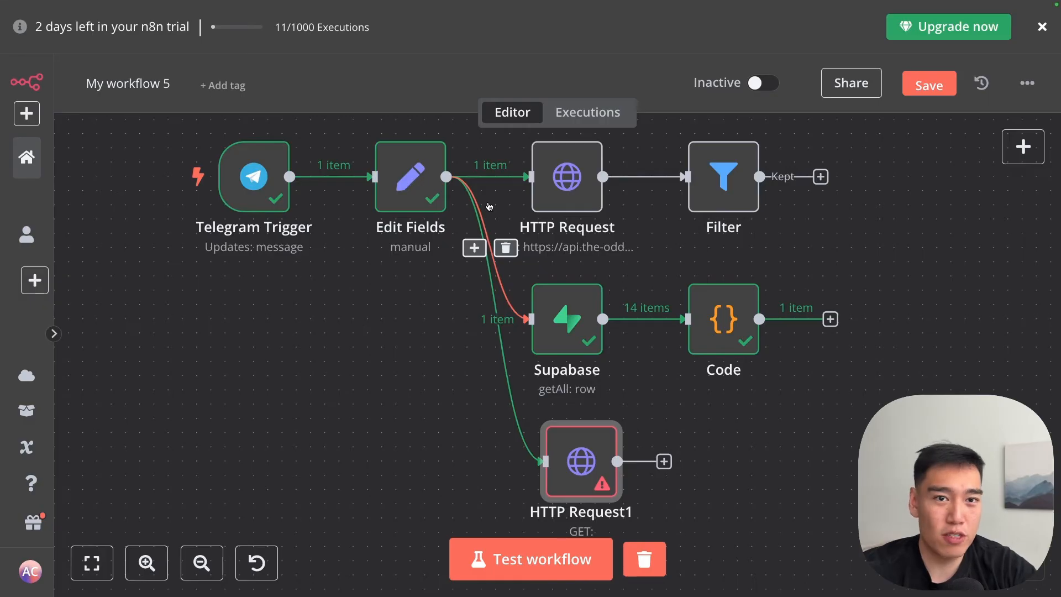
mouse_move(404, 176)
mouse_down()
mouse_move(390, 205)
mouse_move(390, 176)
mouse_up()
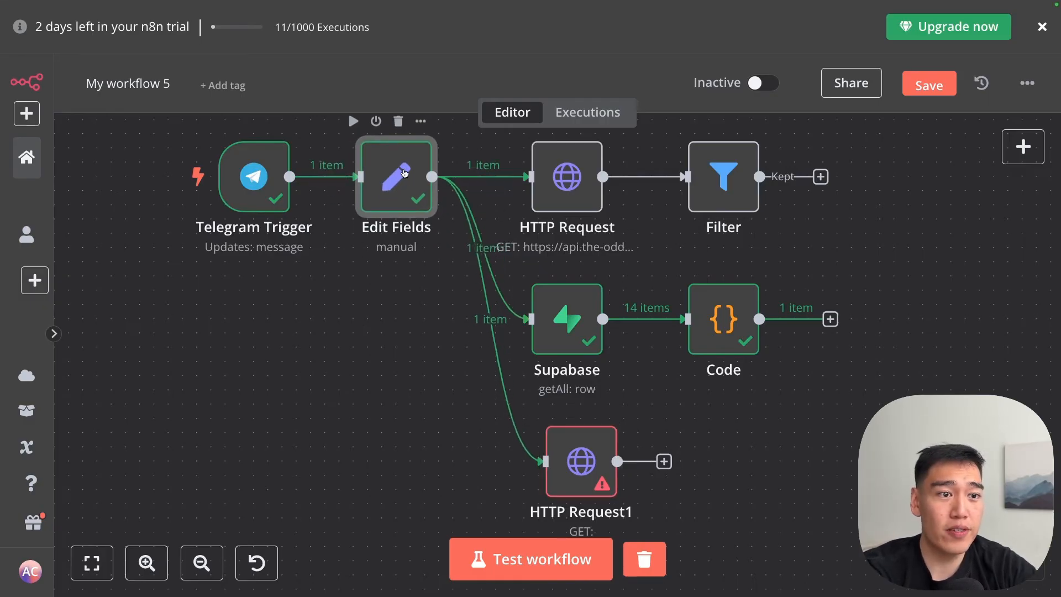
mouse_move(527, 183)
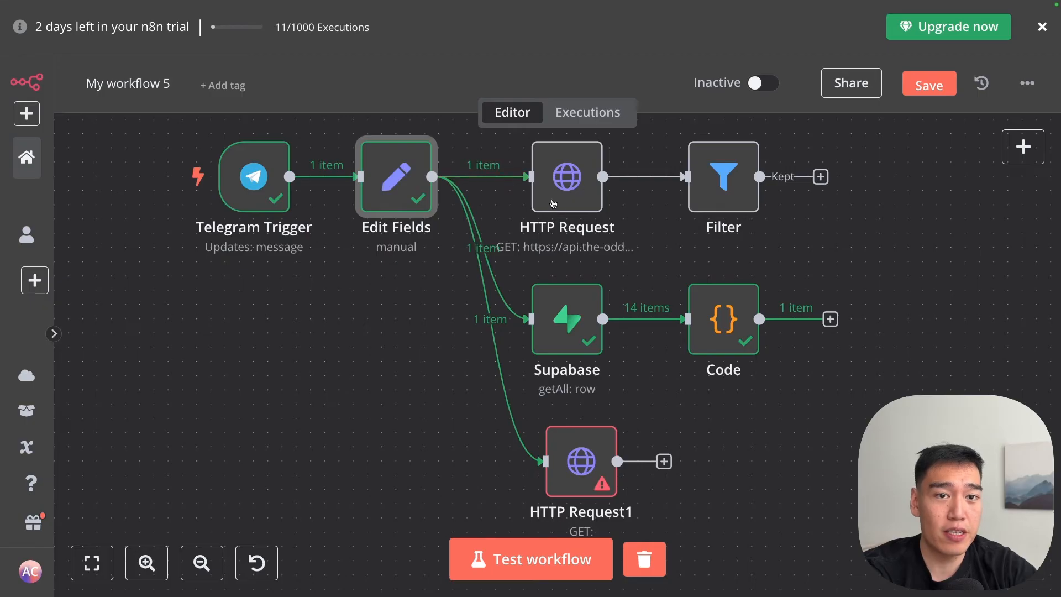
mouse_move(727, 329)
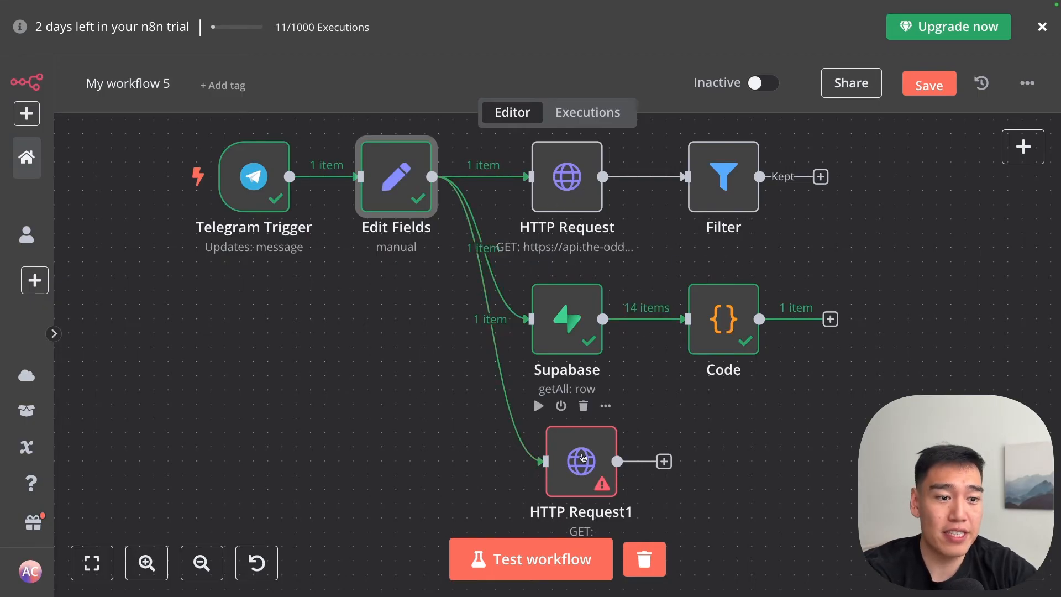
click(591, 472)
double_click(590, 473)
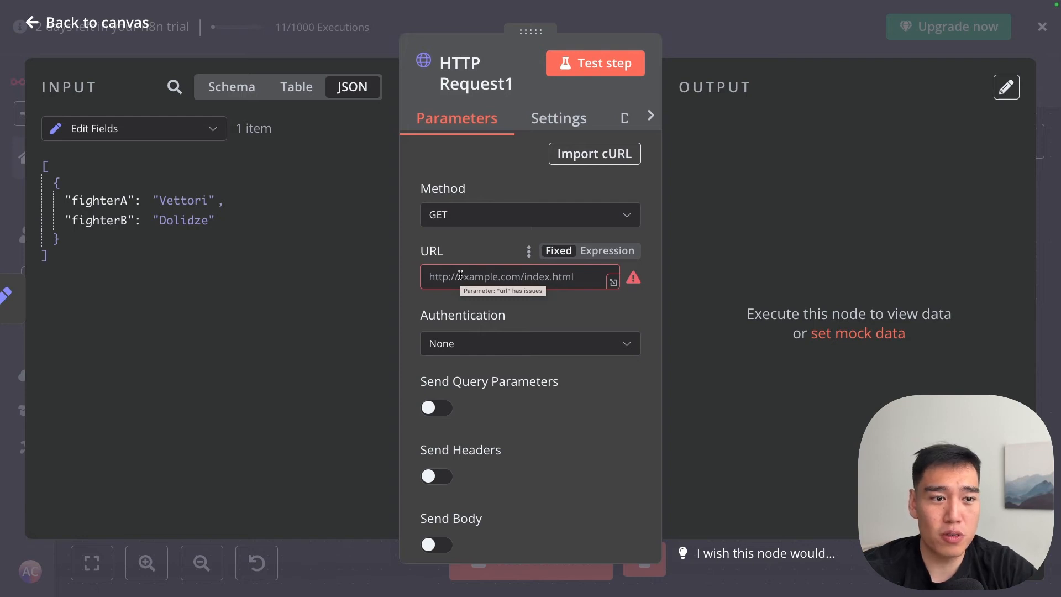
click(529, 284)
text(https://newsapi.org/v2/everything)
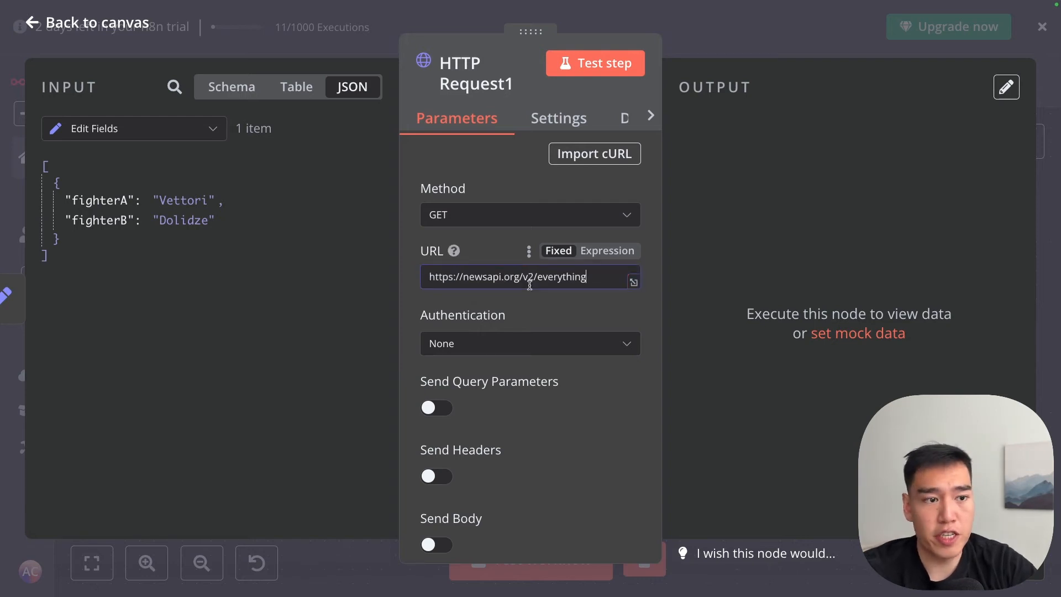
drag(463, 275, 507, 273)
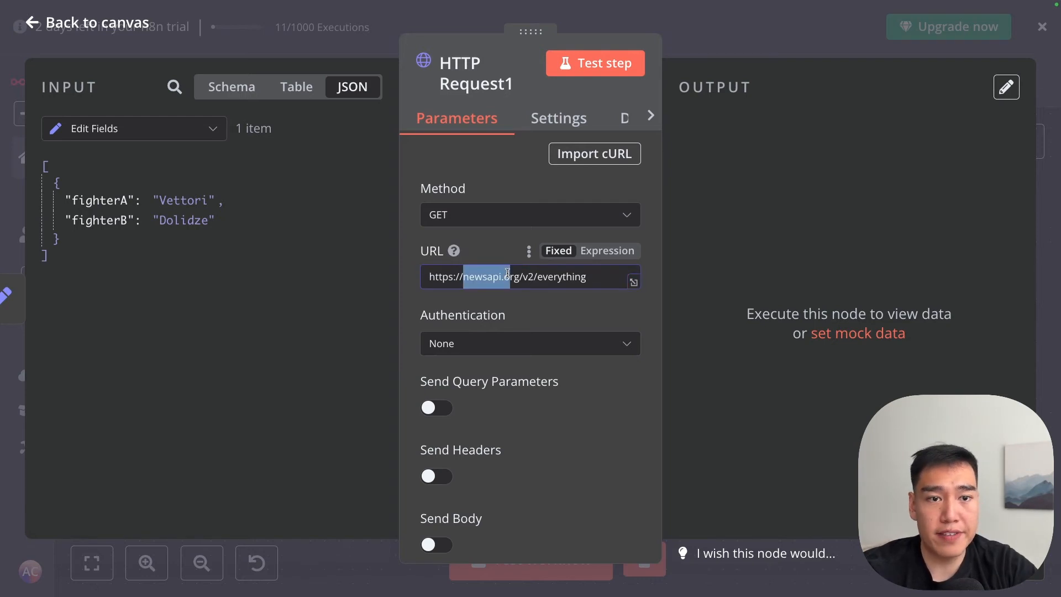
drag(589, 276, 540, 276)
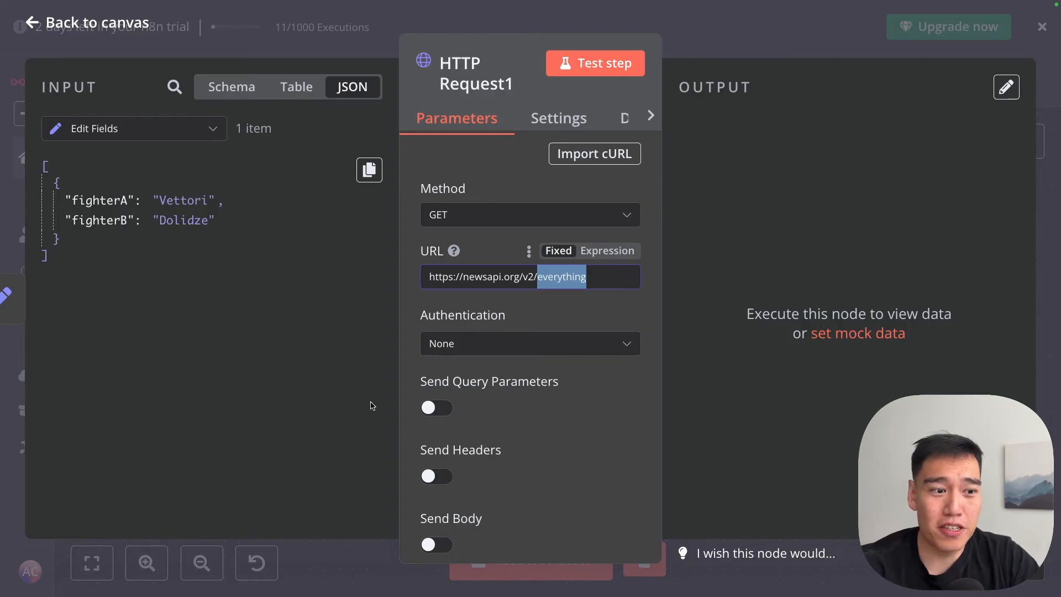
- Enable query parameters and add one named q with the fighterA field from Edit Fields as its value
click(446, 409)
scroll(511, 381, down, 4)
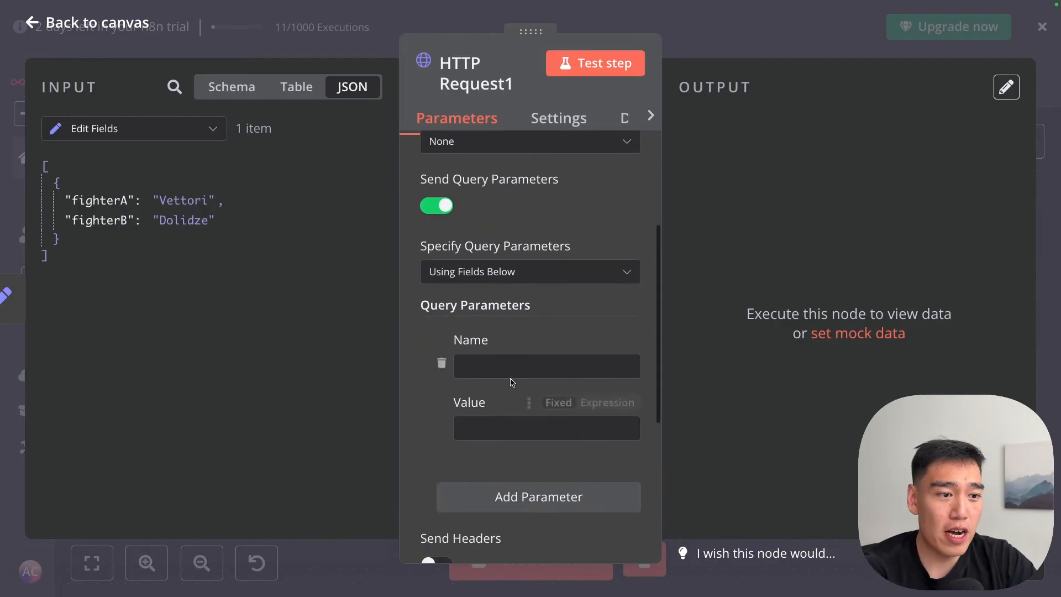
click(513, 367)
text(q)
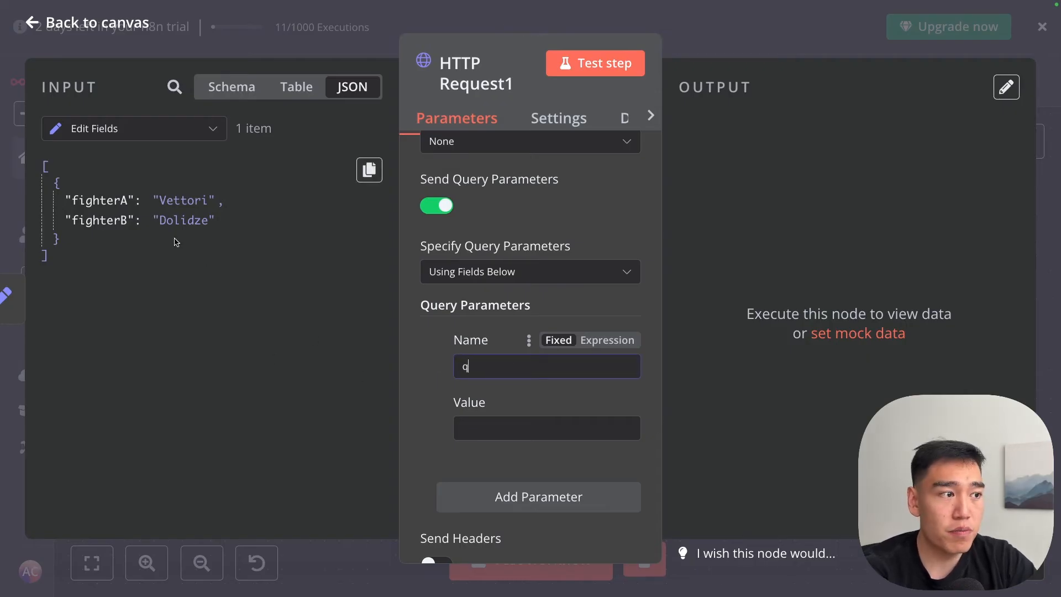
click(254, 93)
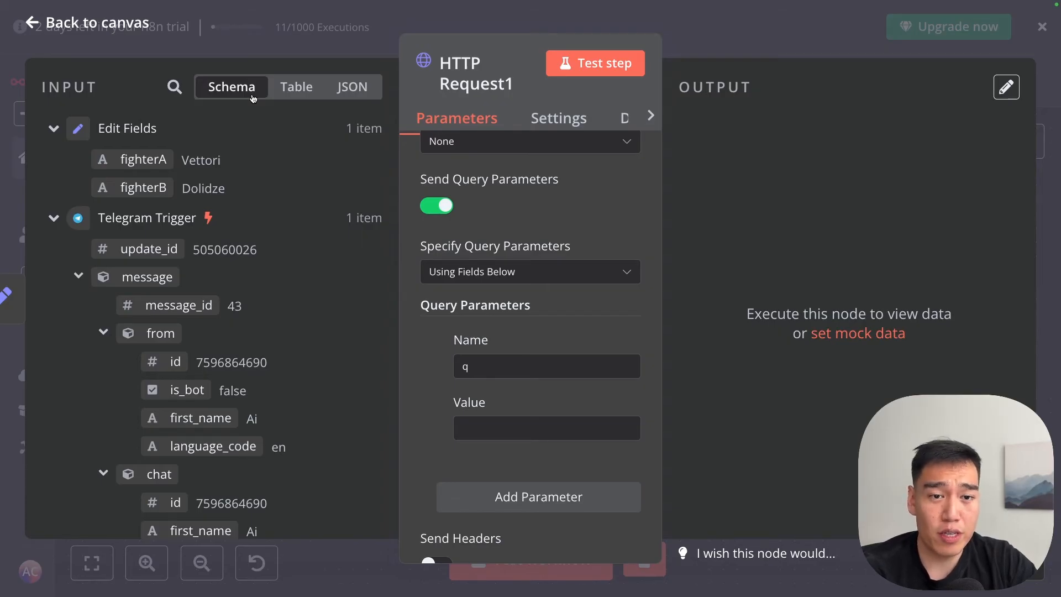
drag(157, 160, 486, 427)
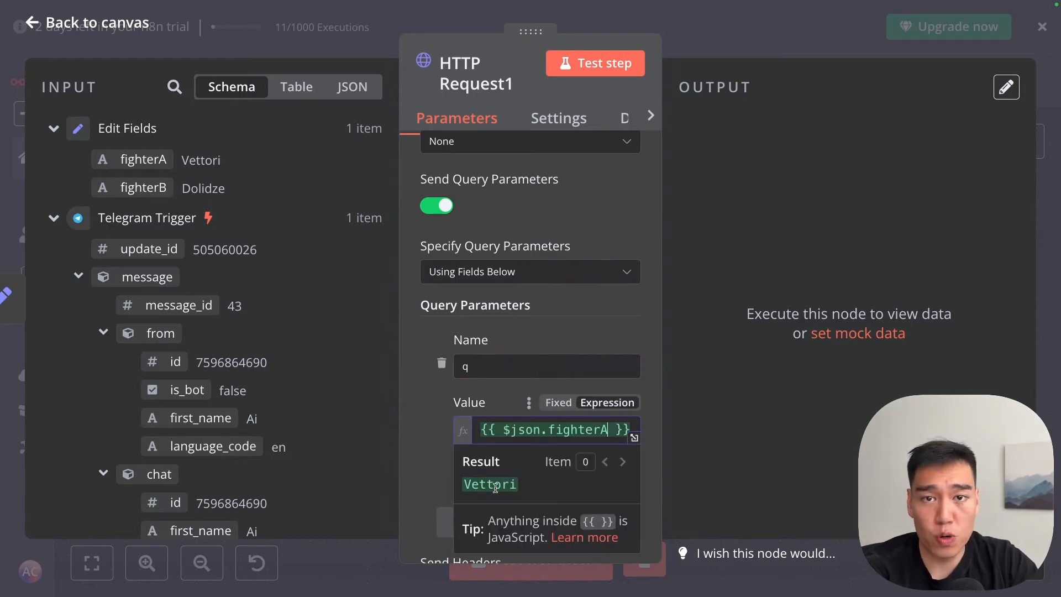
- Extend the q value expression to {{ $json.fighterA }} OR {{ $json.fighterB }} AND UFC
click(635, 436)
text(OR)
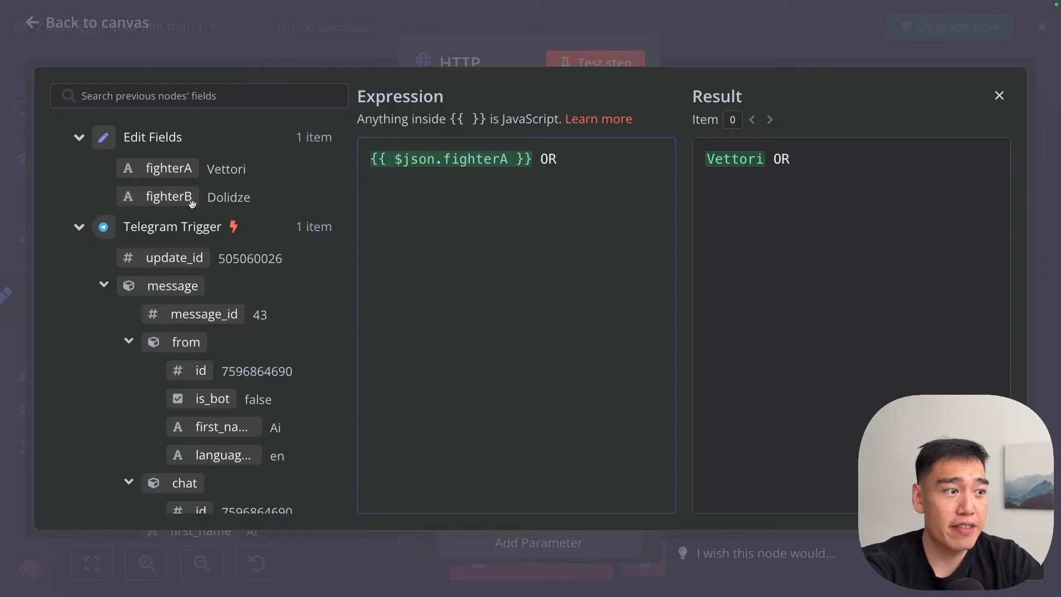
drag(188, 199, 387, 180)
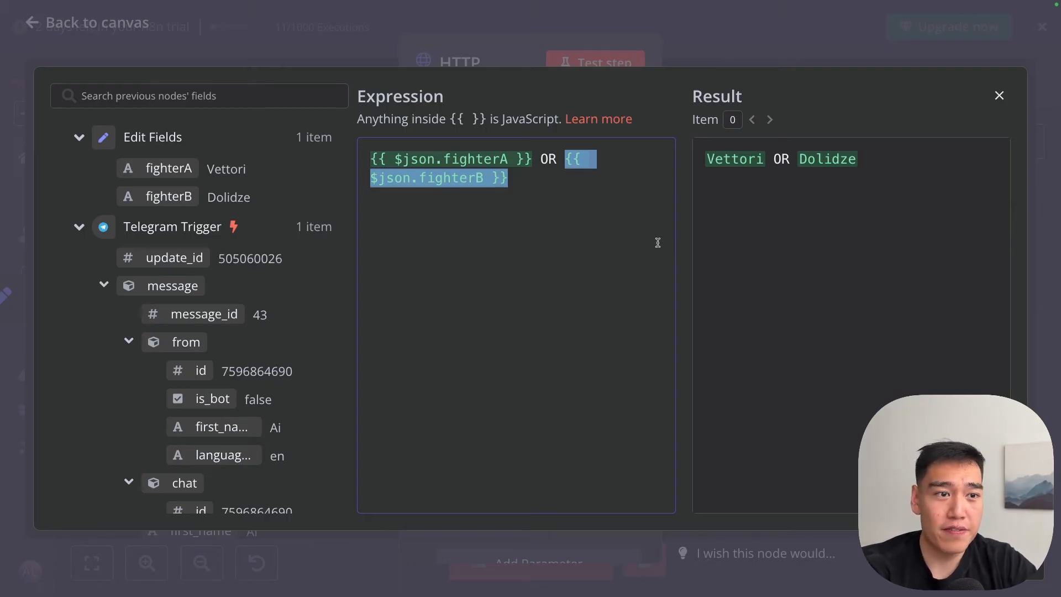
click(568, 229)
text(AND UFC)
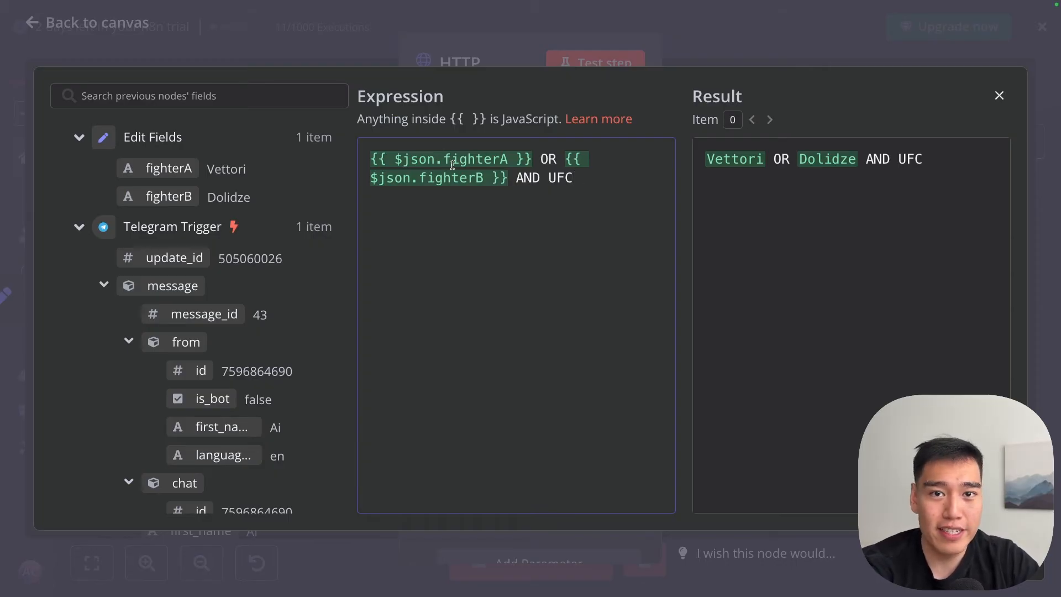
key(Escape)
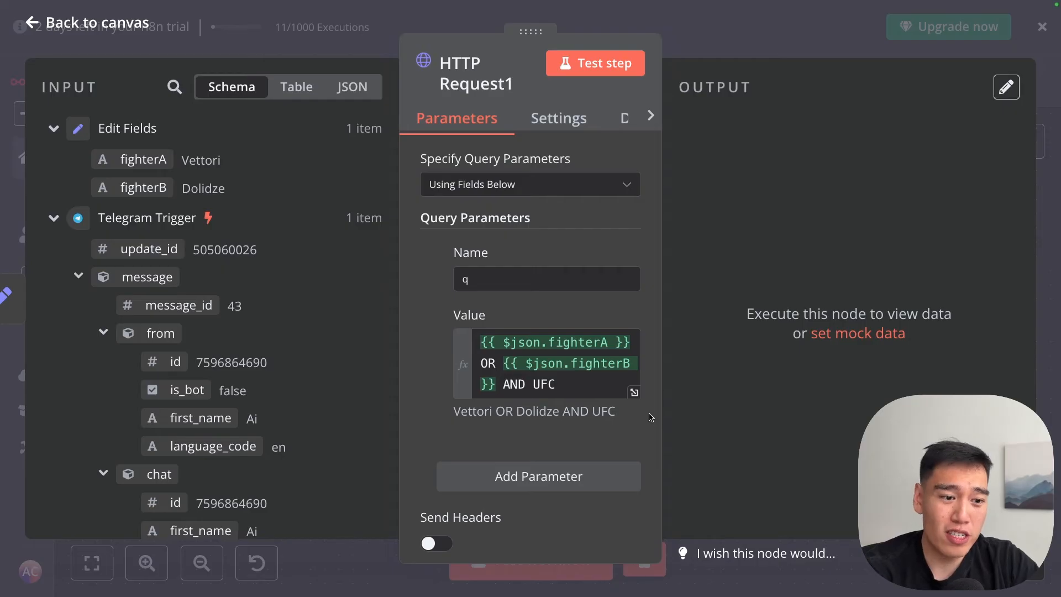
- Add a from query parameter with the expression {{ new Date(Date.now() - 14 * 24 * 60 * 60 * 1000).toISOString().split('T')[0] }}
click(578, 488)
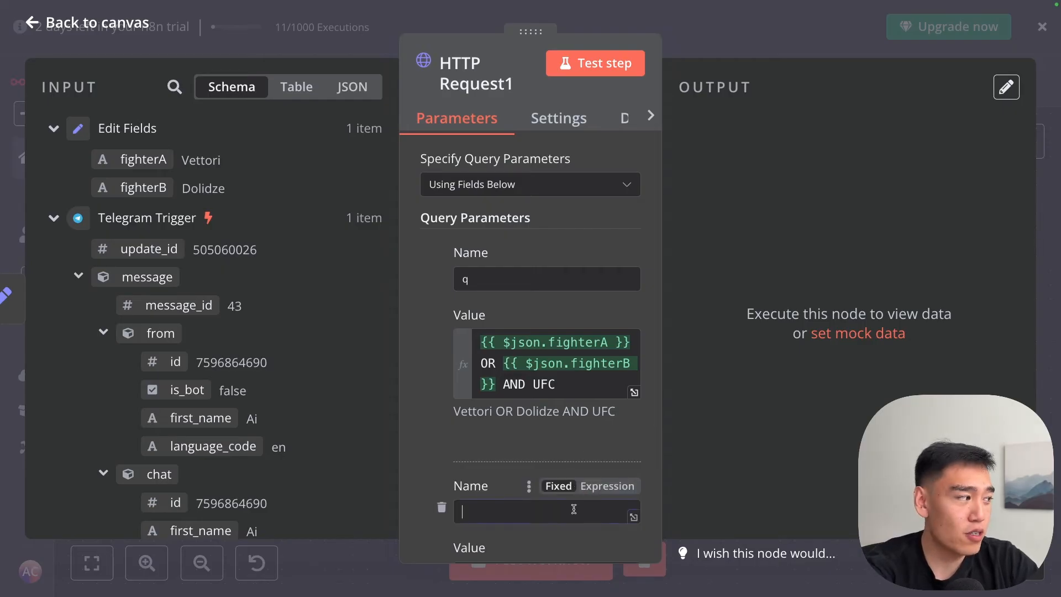
click(607, 485)
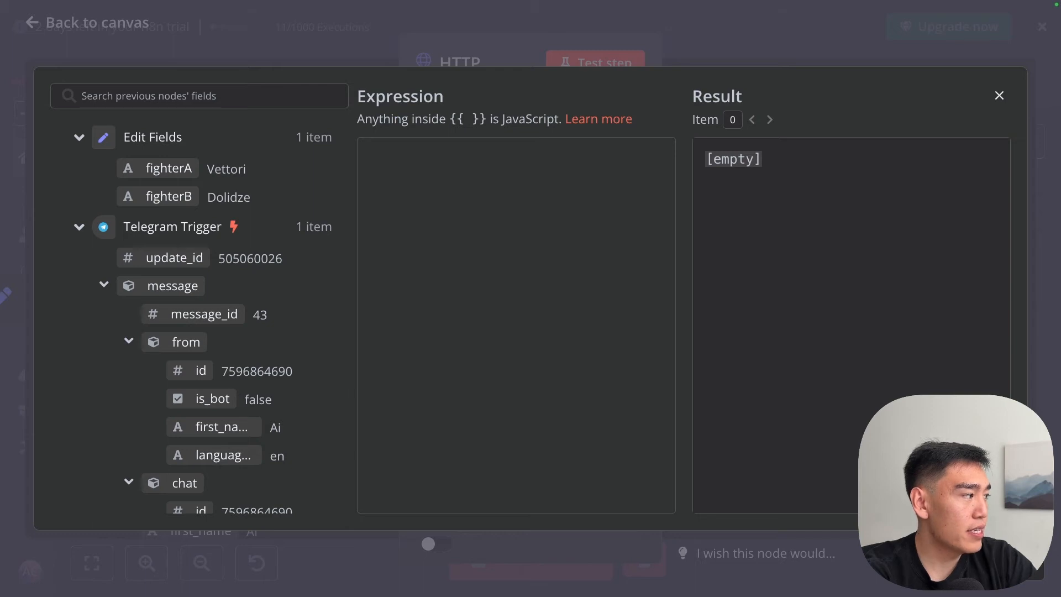
click(434, 196)
text({{ new Date(Date.now() - 14 * 24 * 60 * 60 * 1000).toISOString().split('T')[0] }})
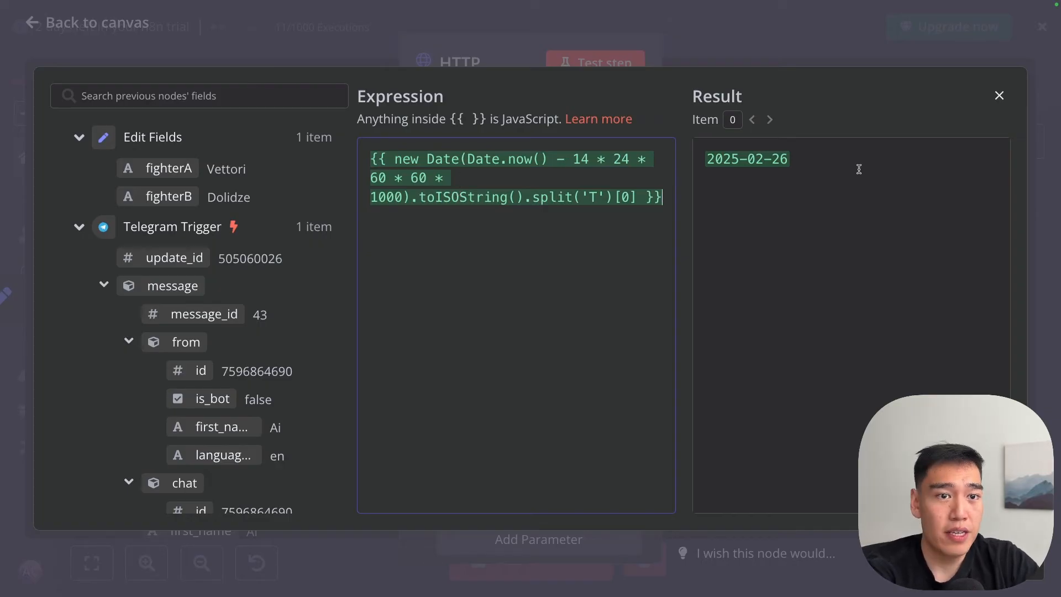
drag(828, 161, 713, 157)
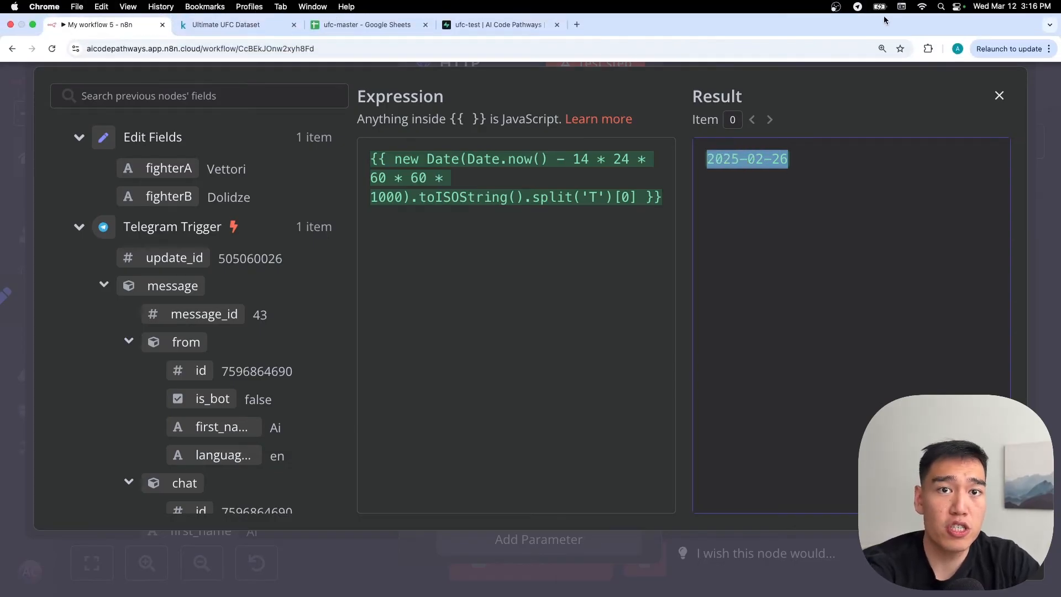
key(Escape)
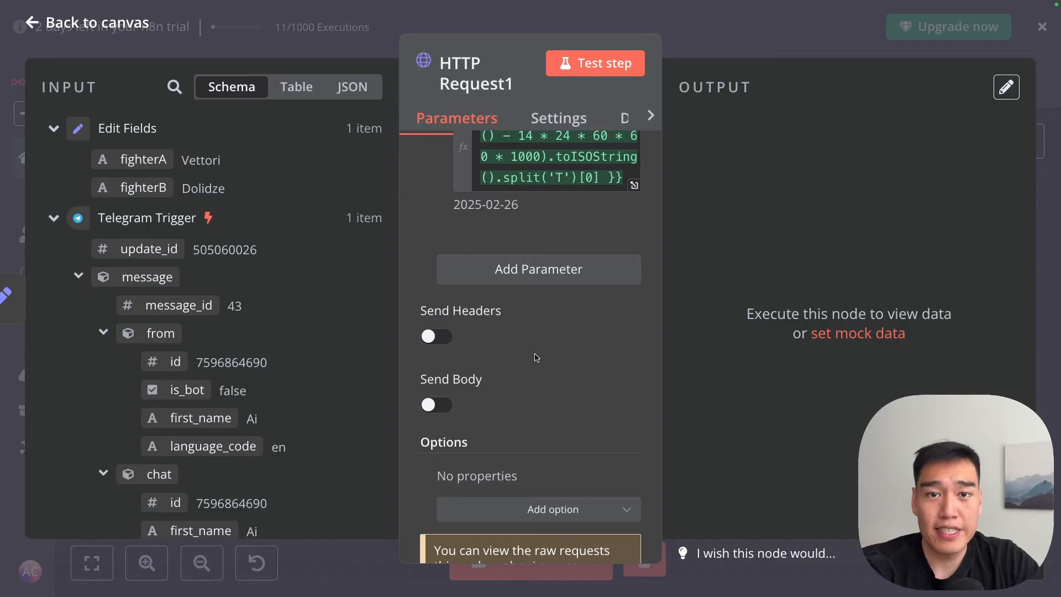
- Add a query parameter named sortBy with the value popularity in lowercase
click(579, 270)
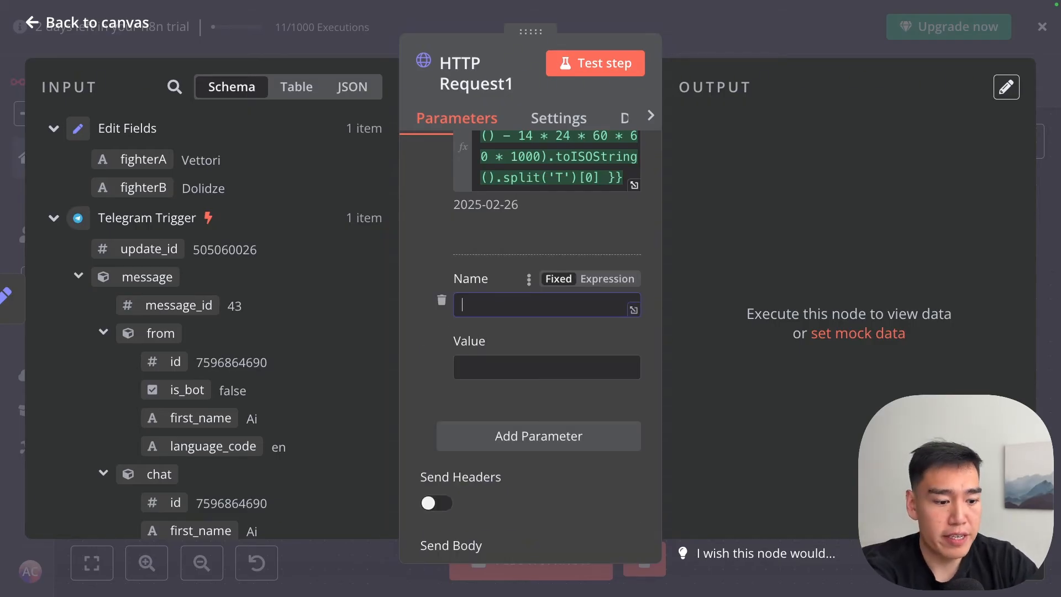
text(sortBy)
key(Tab)
text(Pop)
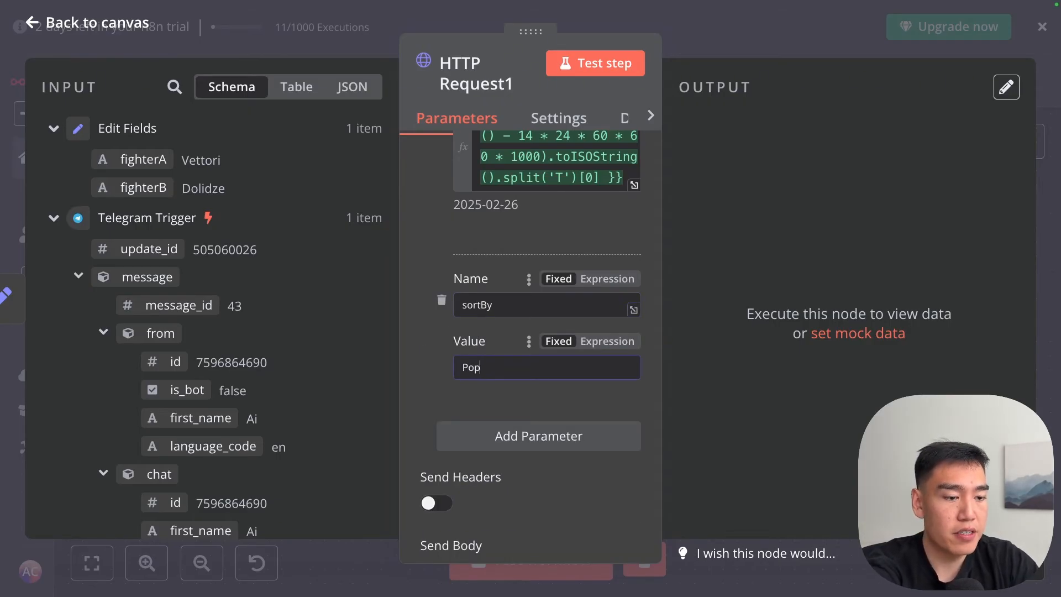
text(ularity)
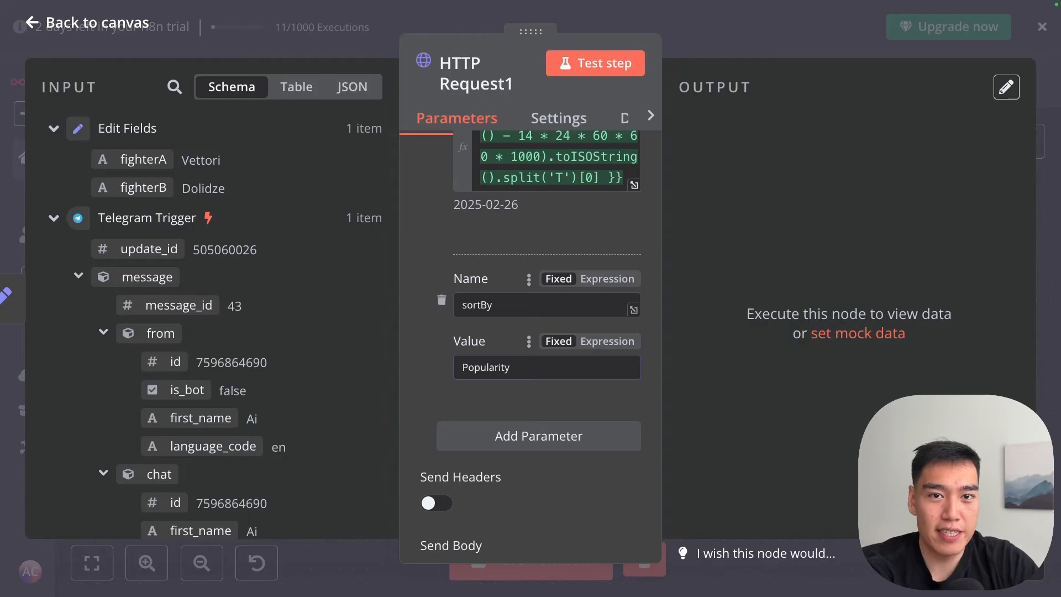
key(Home)
key(Delete)
text(p)
- Add a query parameter named apiKey and open its value for editing
click(562, 442)
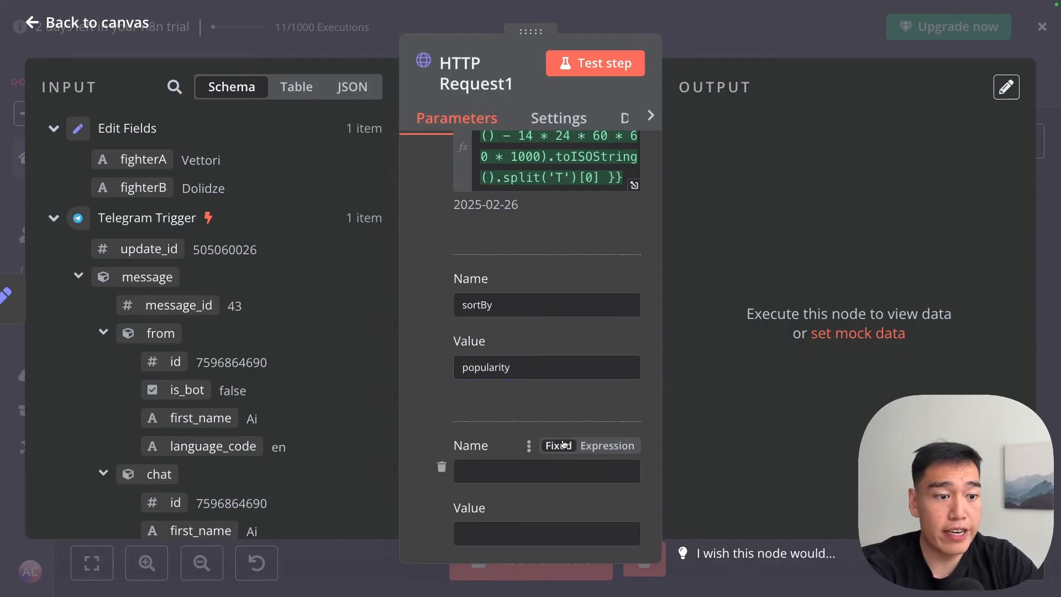
click(544, 469)
text(a)
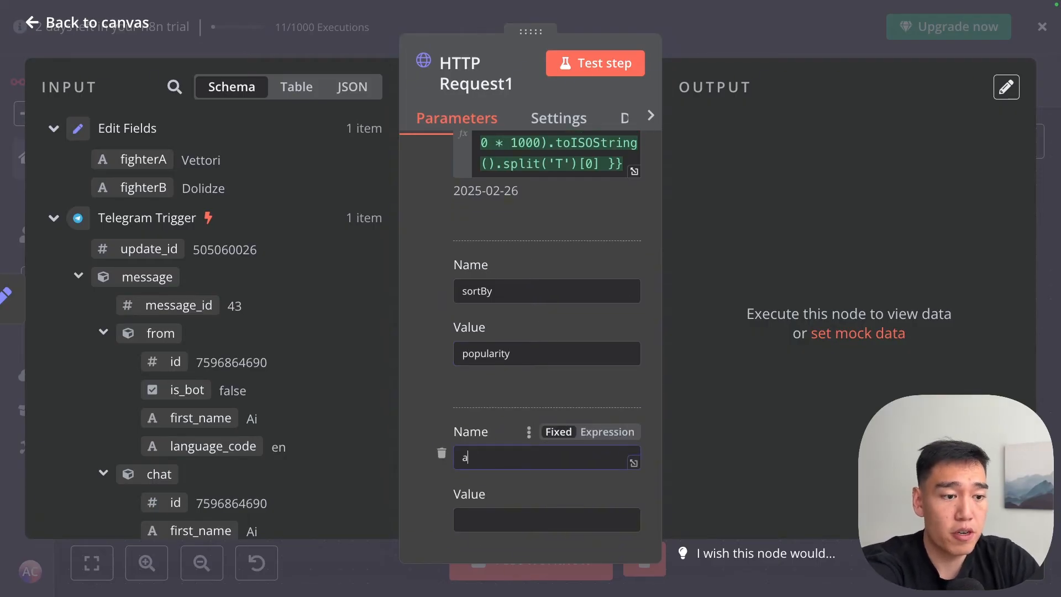
text(p)
key(BackSpace)
text(pi)
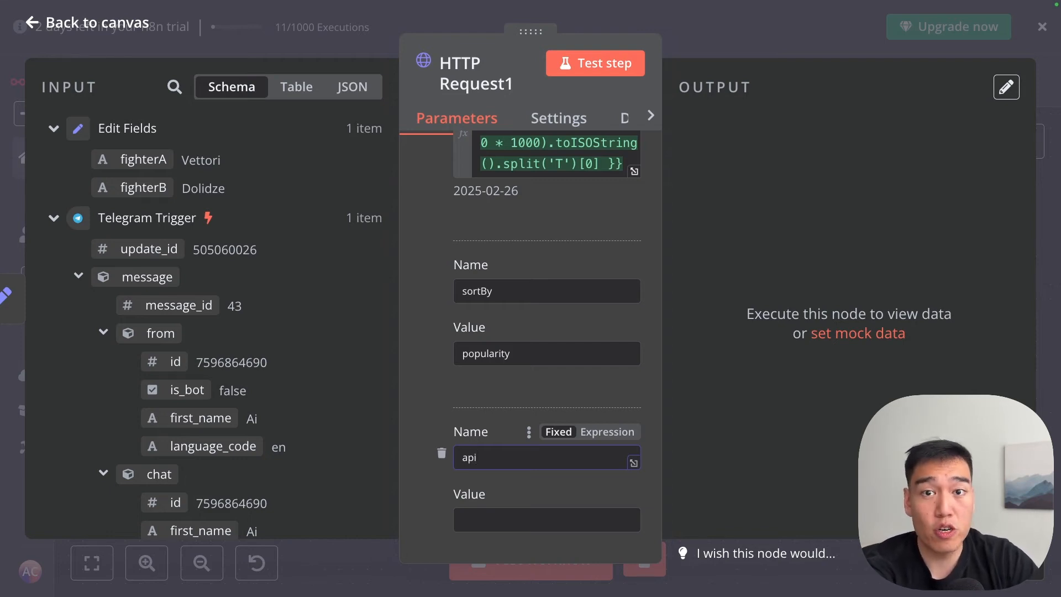
text(Key)
click(495, 520)
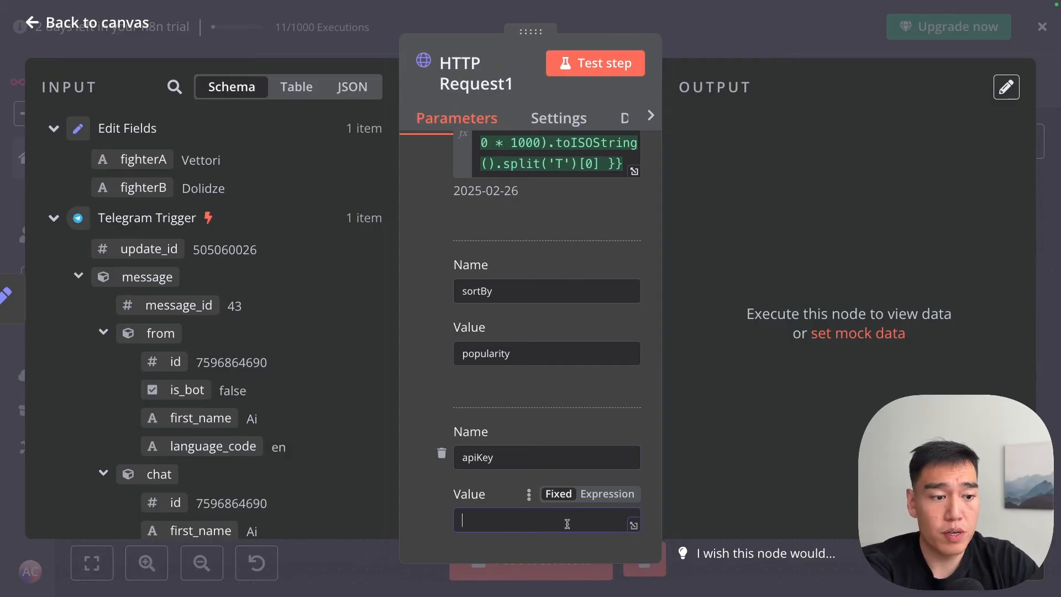
- Test the HTTP Request1 step and review the result total and the first article's details against the q query
scroll(637, 238, up, 10)
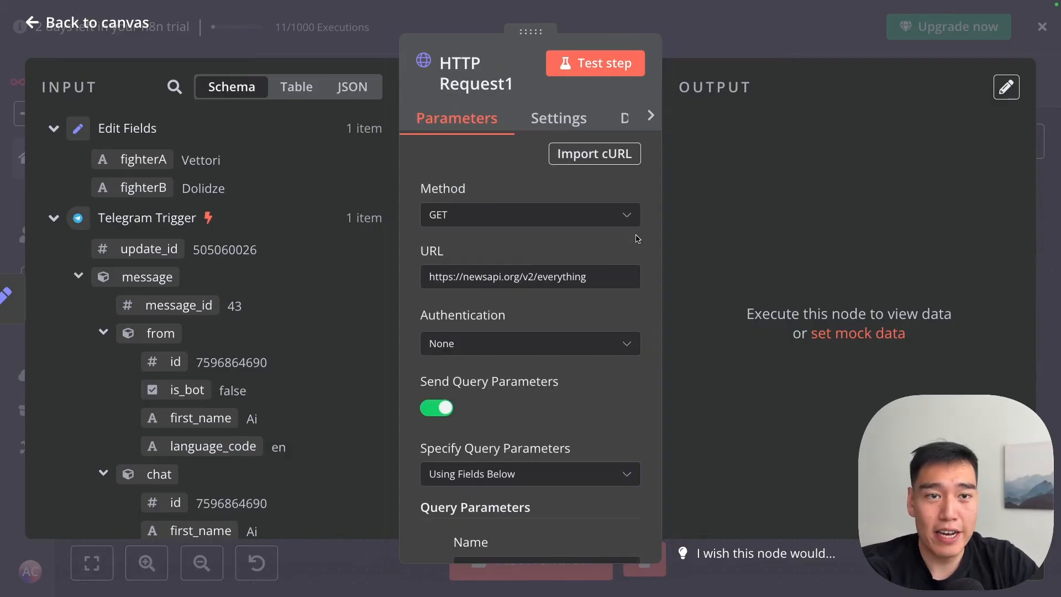
click(595, 63)
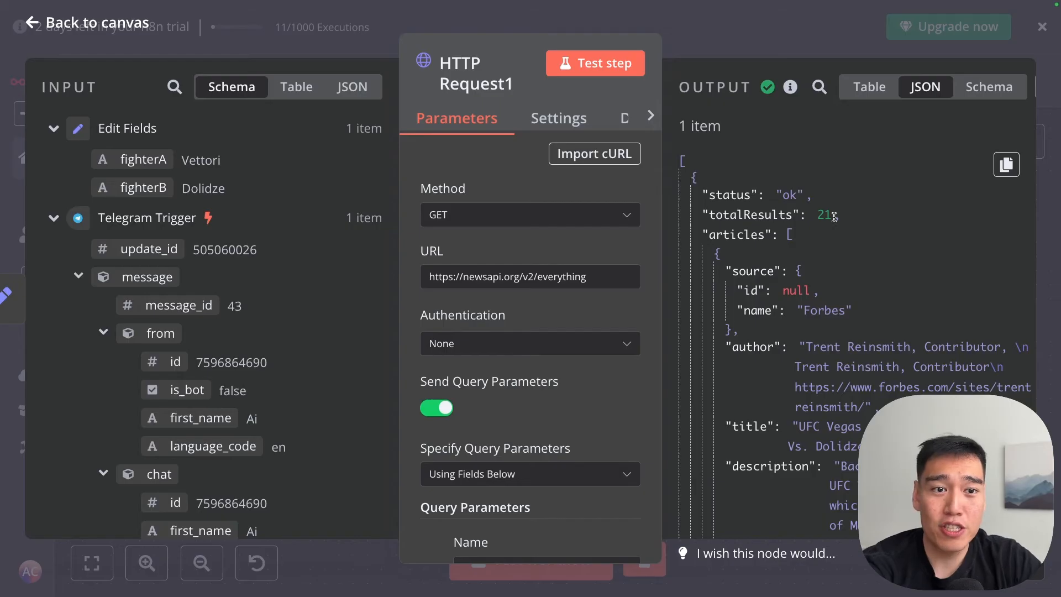
double_click(825, 215)
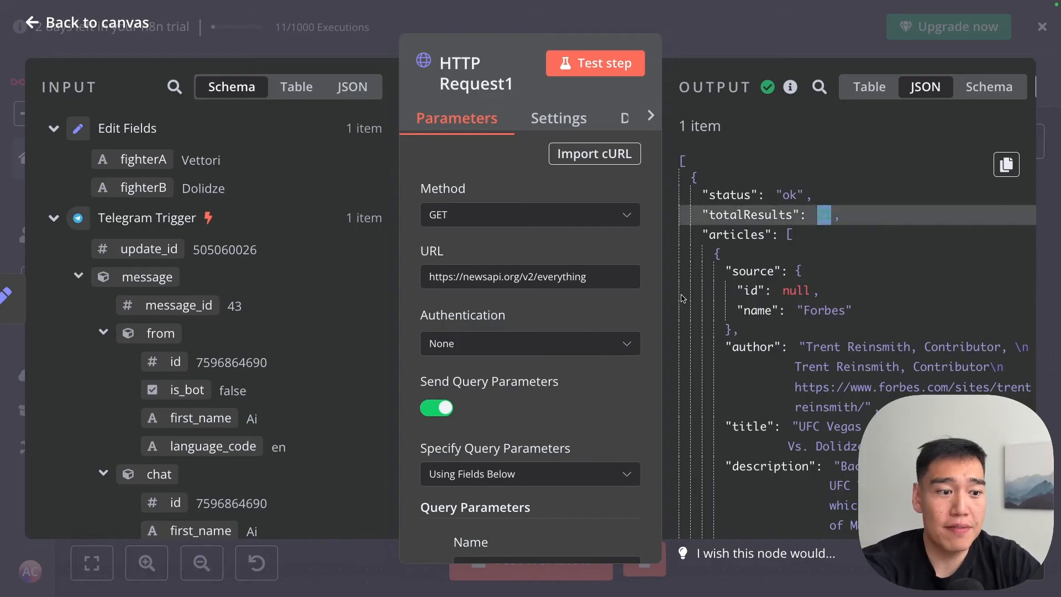
scroll(554, 365, down, 3)
scroll(554, 365, down, 2)
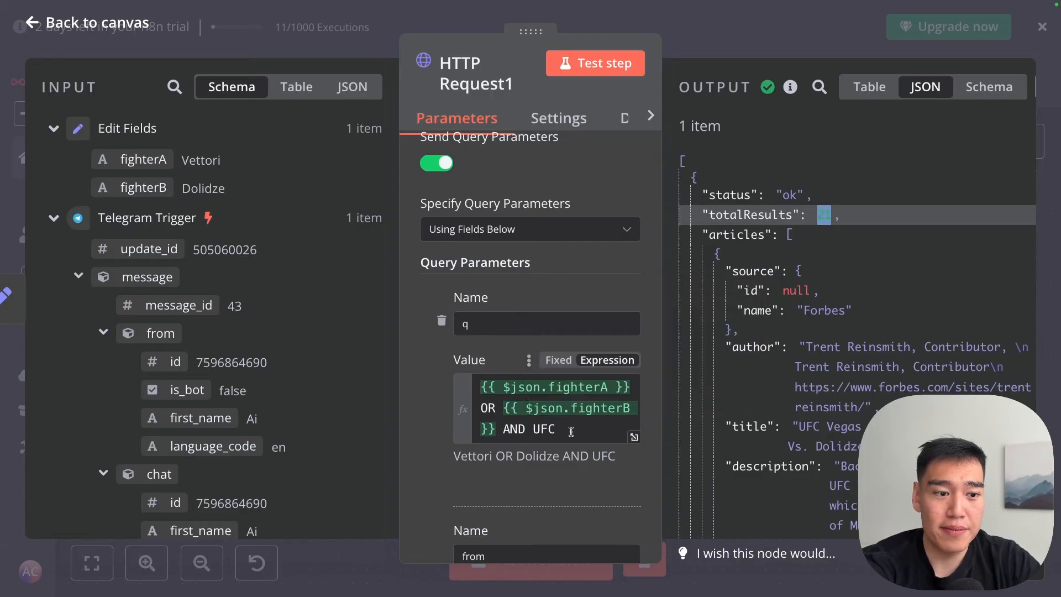
scroll(741, 296, down, 2)
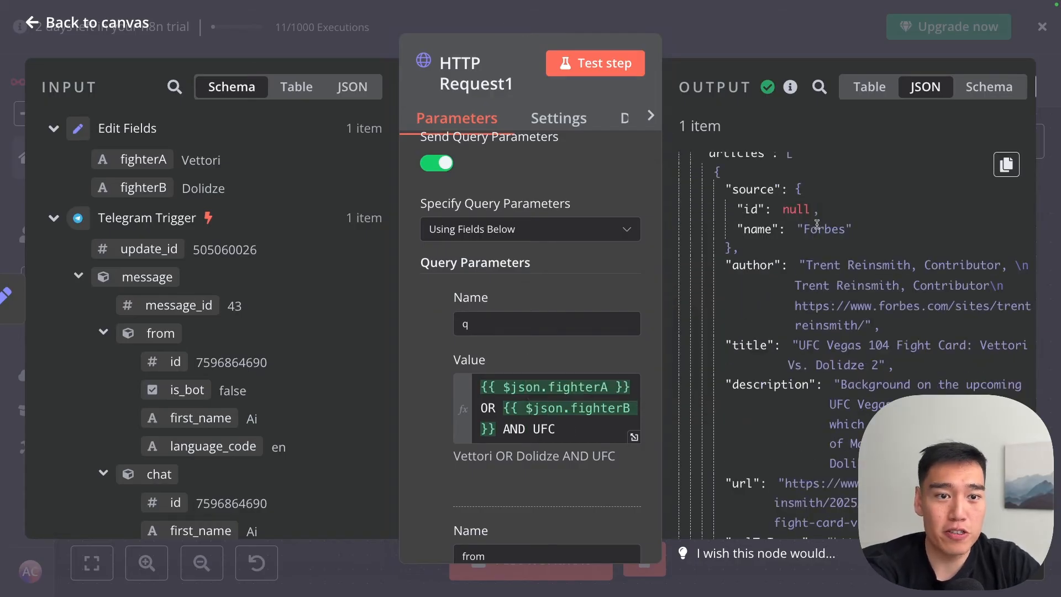
scroll(850, 258, down, 1)
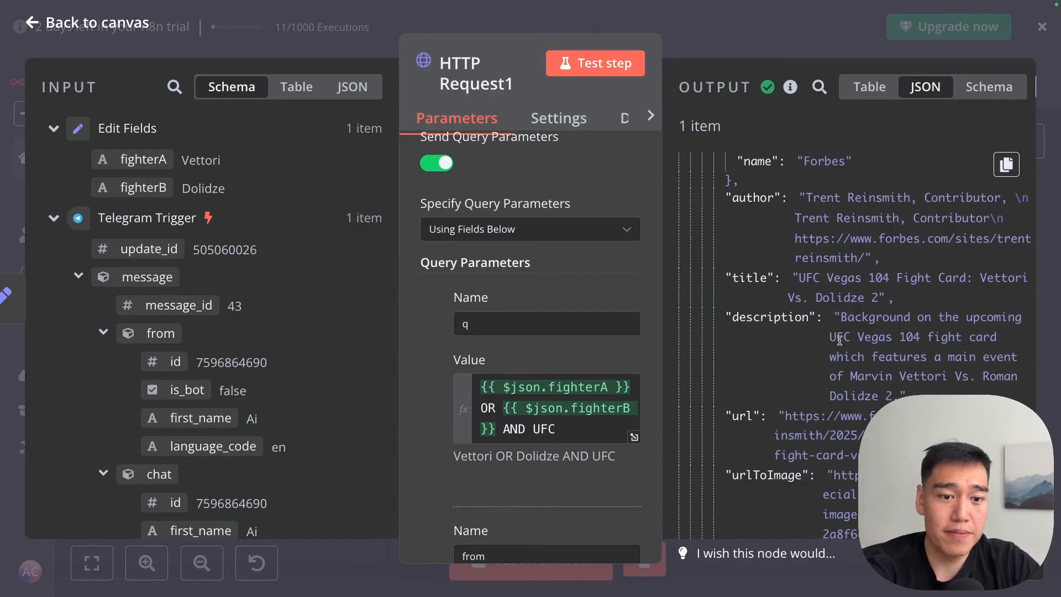
- Review the remaining articles in the HTTP Request1 output and return to the canvas
scroll(841, 337, down, 6)
scroll(856, 318, down, 4)
scroll(855, 317, down, 8)
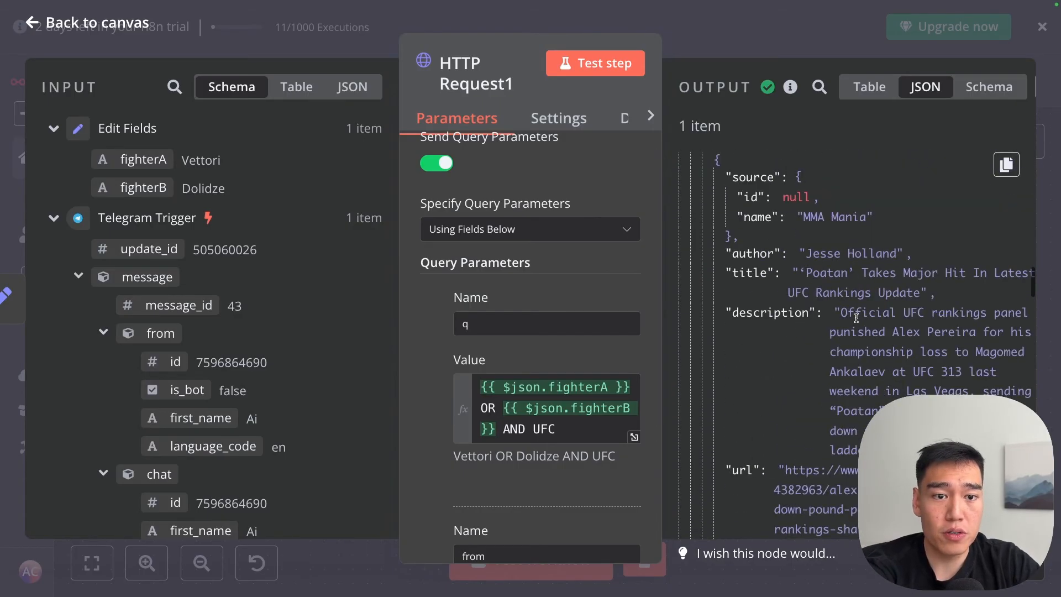
scroll(855, 312, down, 4)
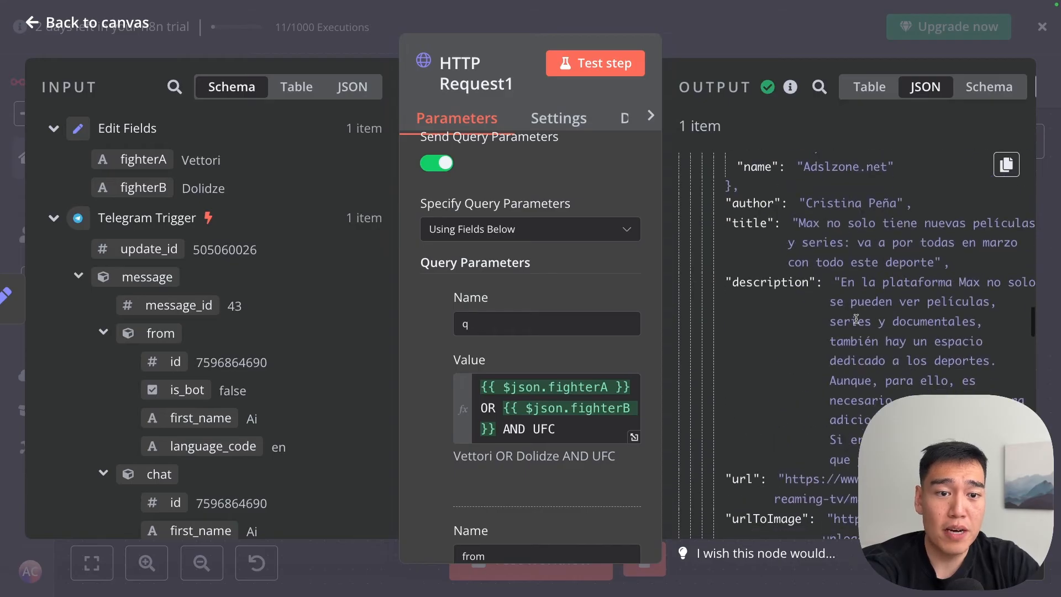
click(767, 40)
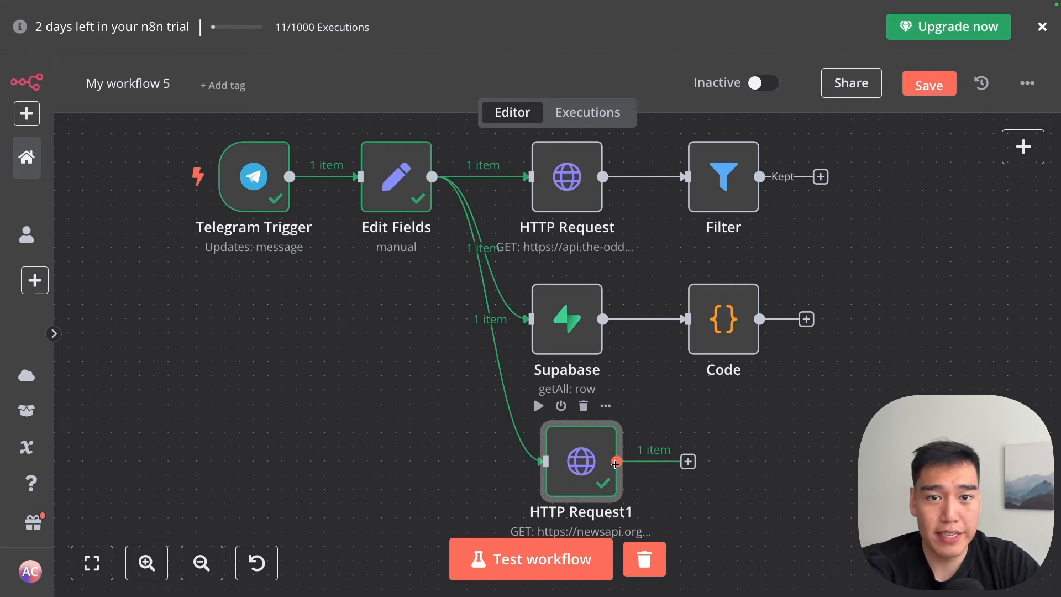
- Add an OpenAI node with the Message a Model action after HTTP Request1
click(687, 460)
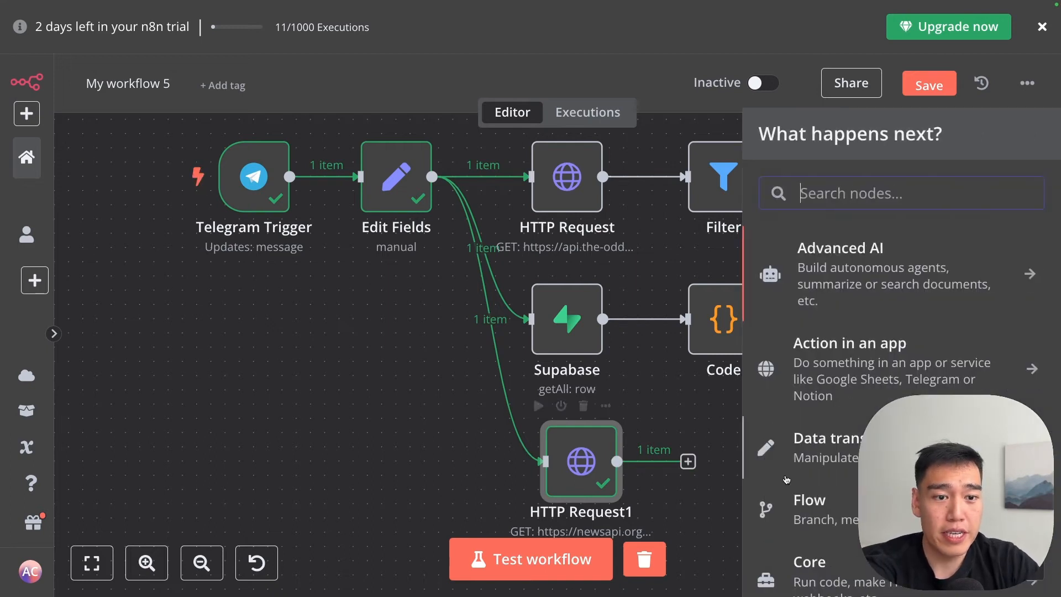
click(713, 426)
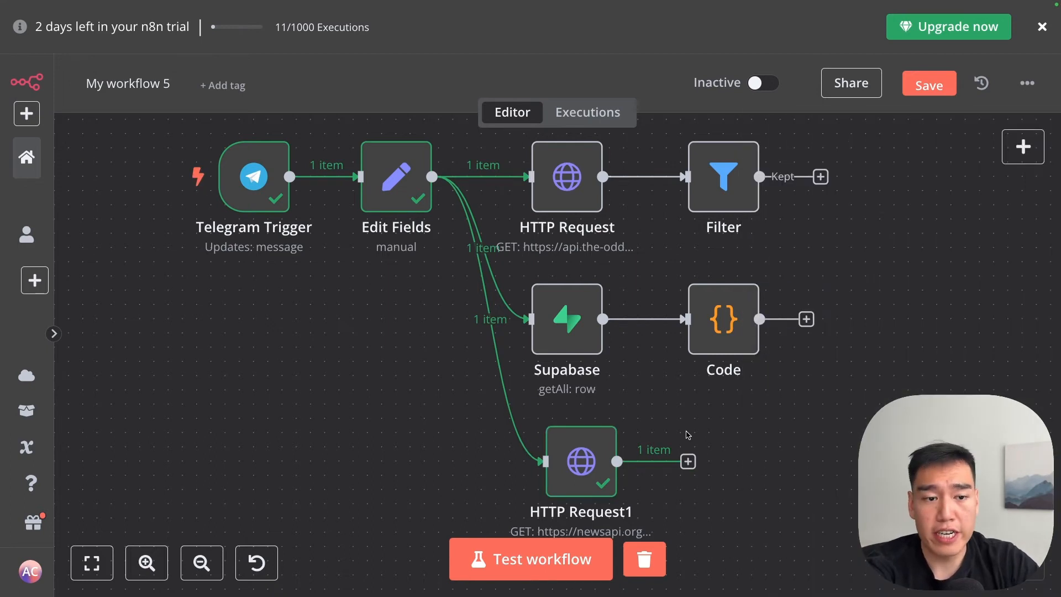
click(688, 462)
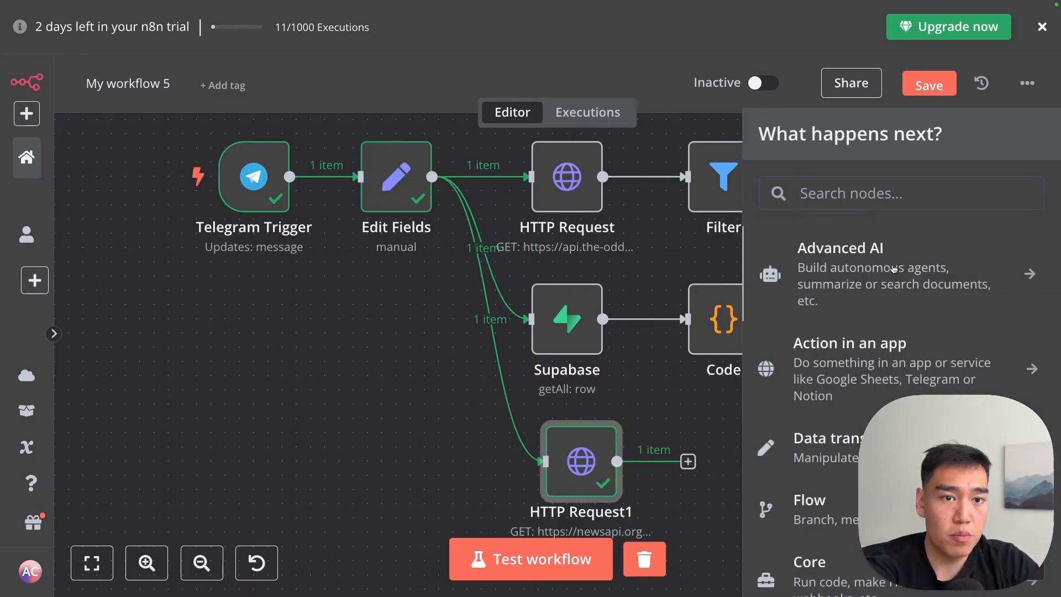
key(Return)
key(Down)
key(Down)
key(Return)
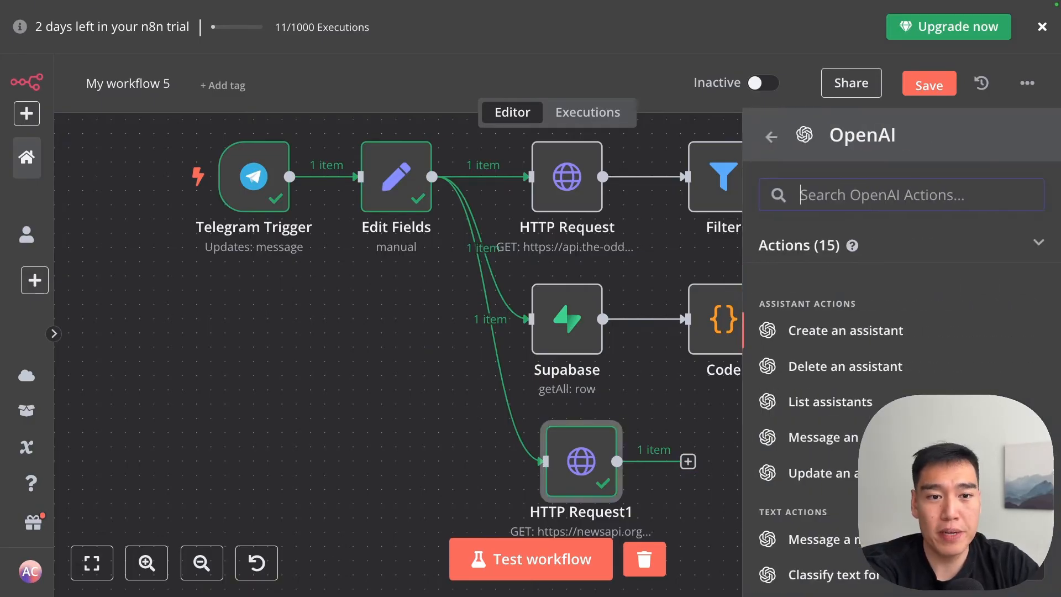
scroll(901, 387, down, 2)
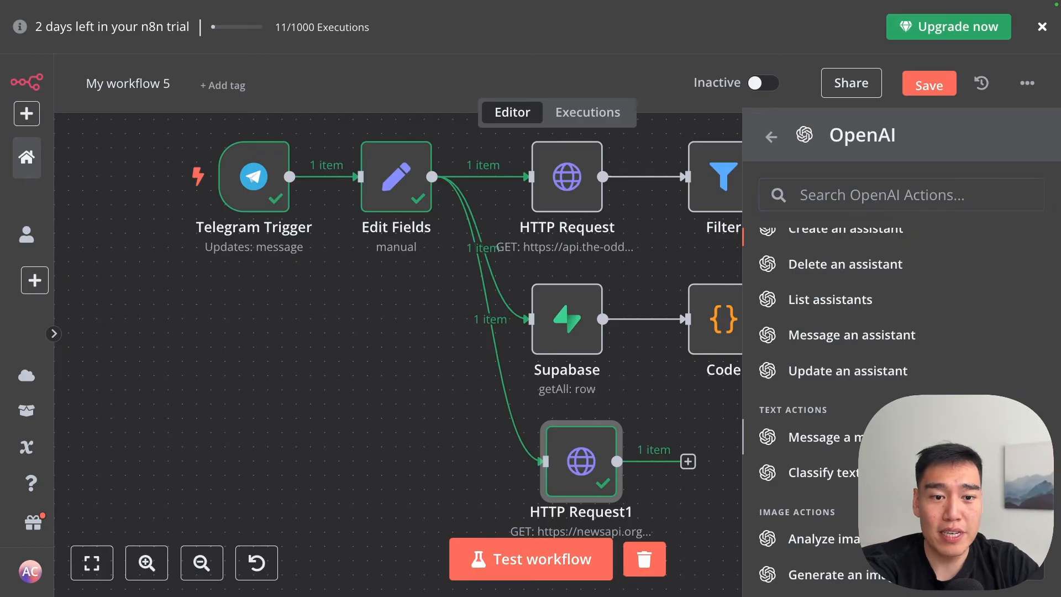
key(Return)
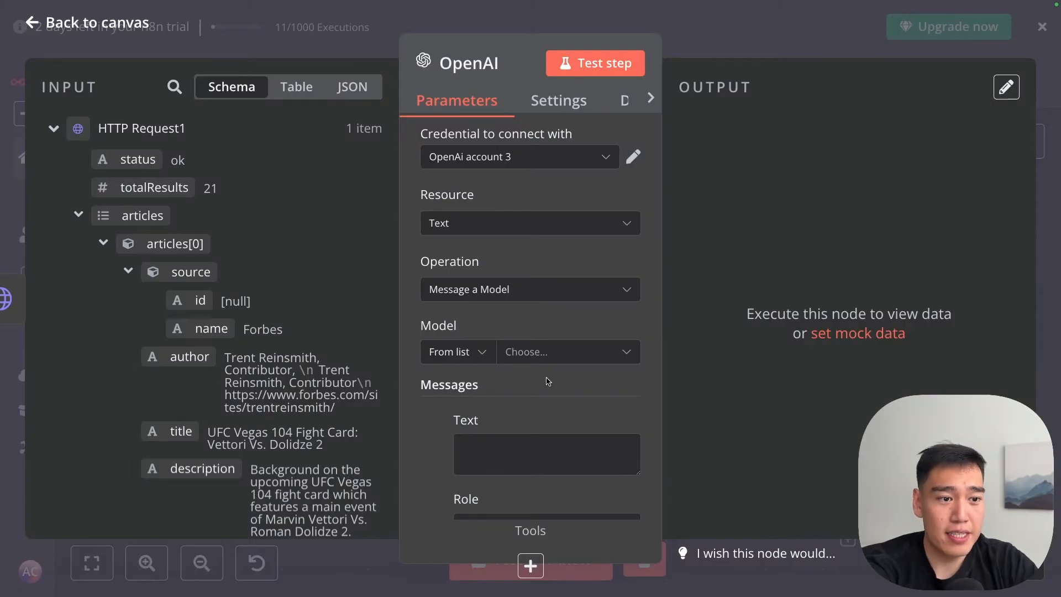
- Set the OpenAI node's model to GPT-4O-MINI from the model list
click(567, 358)
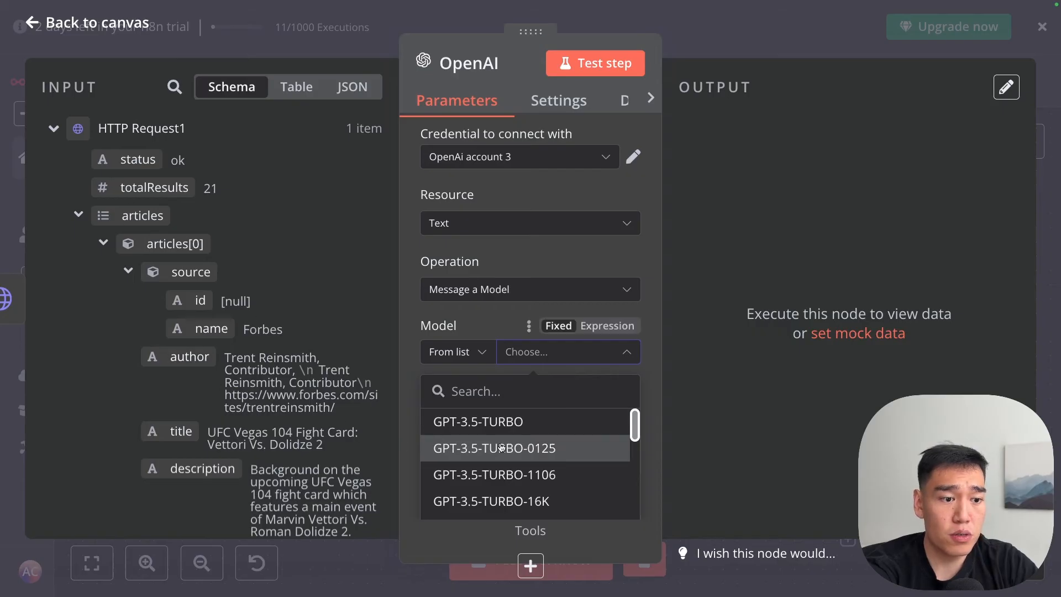
scroll(500, 446, down, 5)
scroll(500, 446, down, 2)
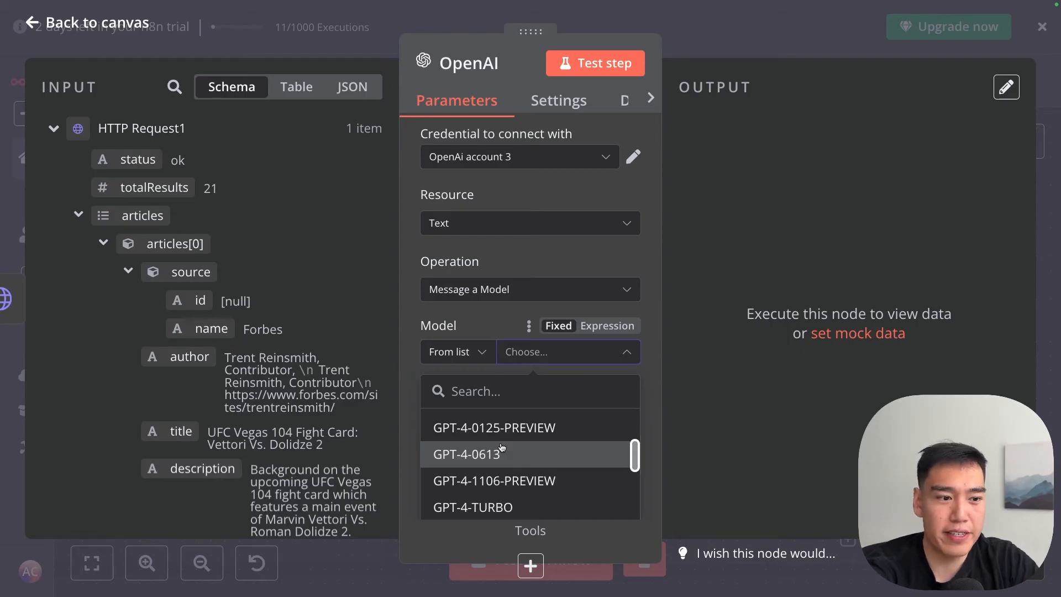
scroll(500, 453, down, 5)
click(509, 490)
- Set the message text to "Please analyze {{ JSON.stringify($json.articles) }} and provide sentiment analysis on who is more likely to win: {{ $('Telegram Trigger').item.json.message.text }}"
scroll(597, 431, down, 1)
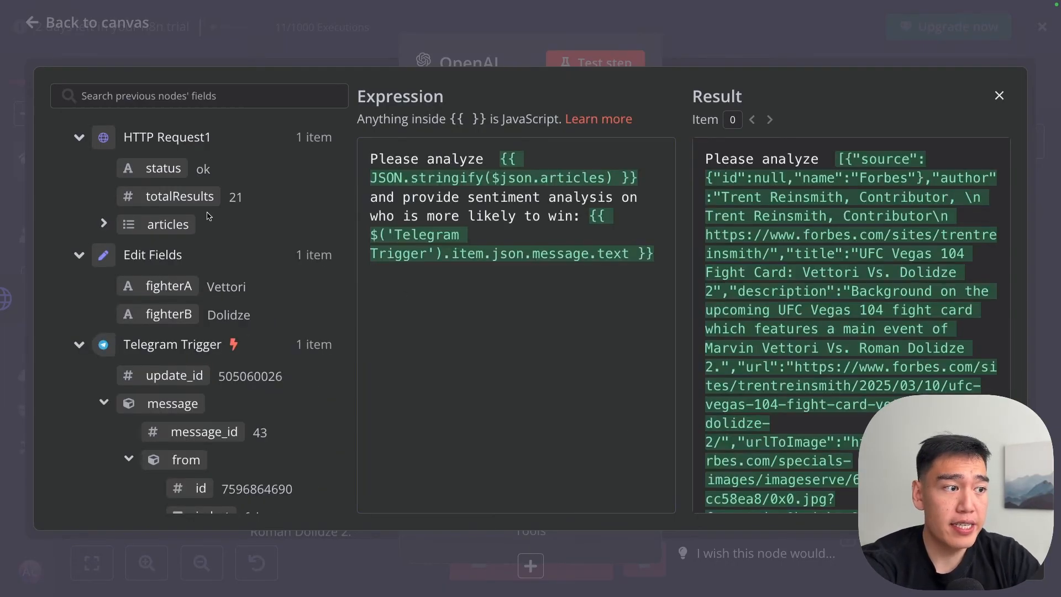
drag(164, 224, 455, 174)
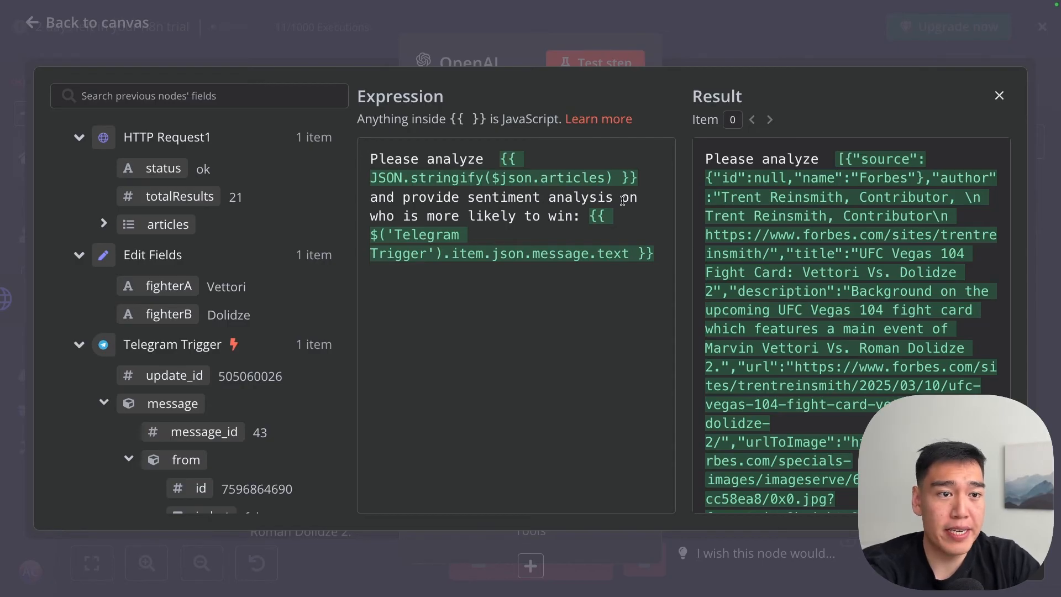
drag(370, 217, 580, 216)
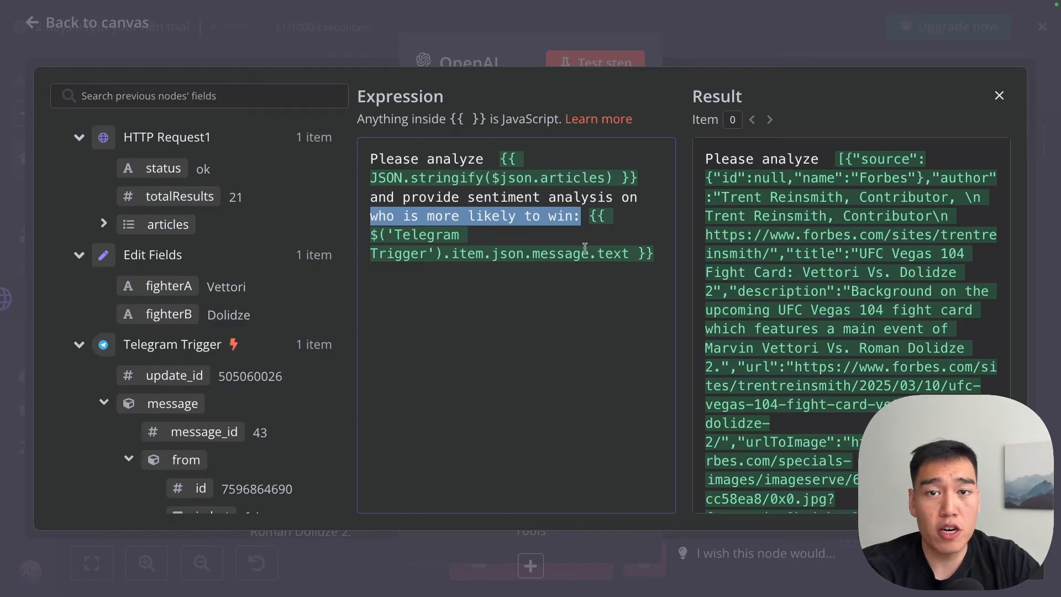
- Review the prompt's resolved articles and the Telegram message text reference, and close the expression editor
scroll(278, 293, down, 5)
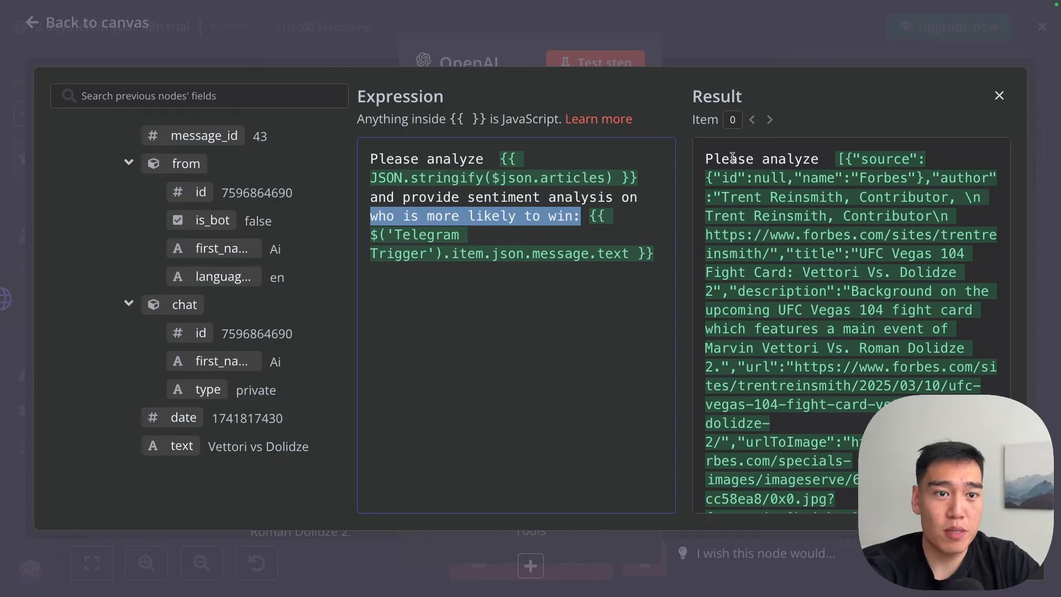
scroll(831, 171, down, 6)
scroll(839, 182, down, 20)
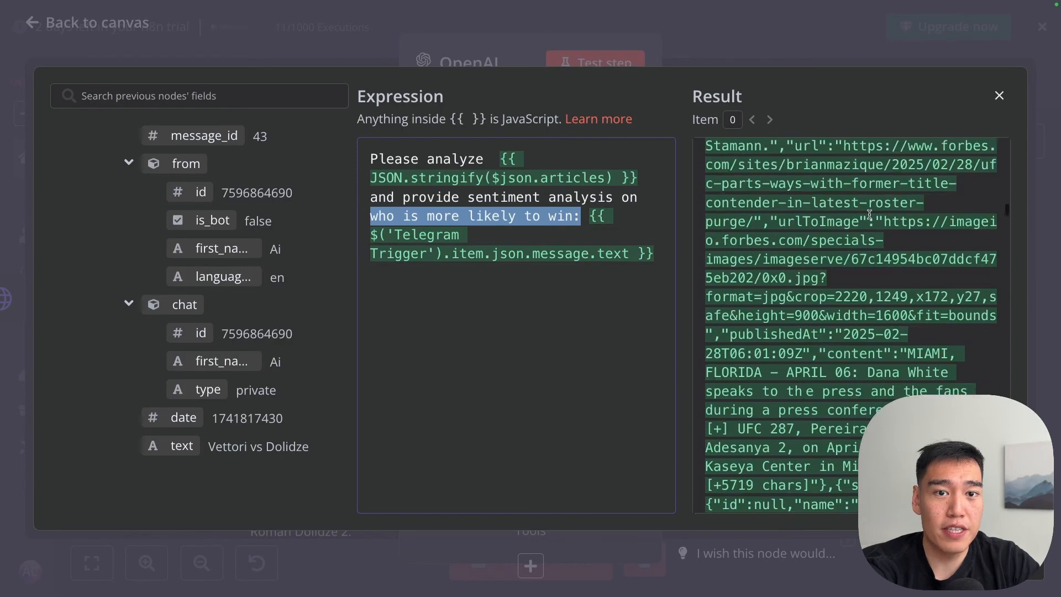
scroll(891, 227, down, 20)
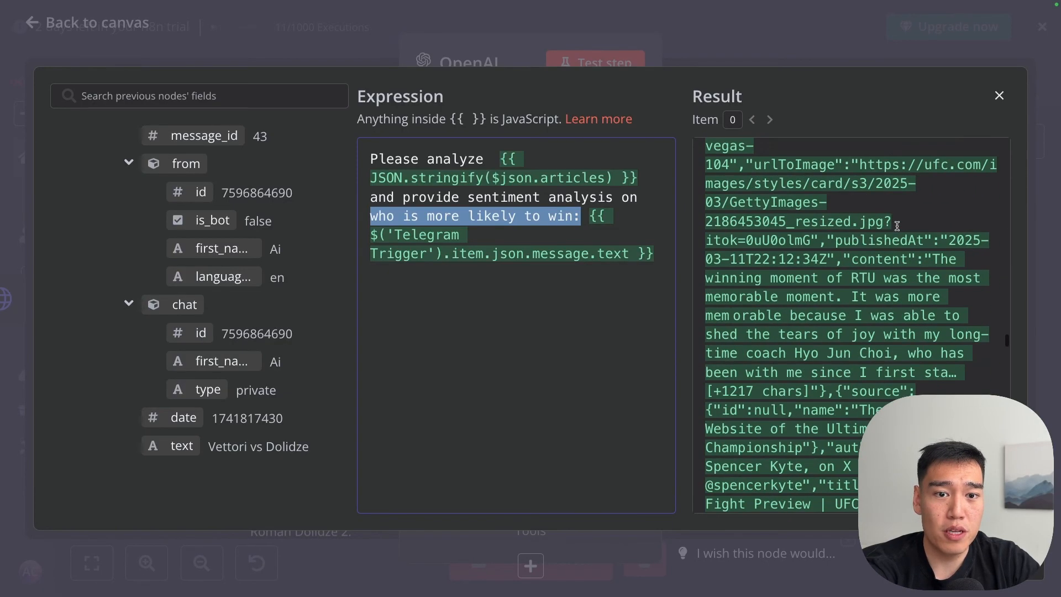
scroll(897, 228, down, 20)
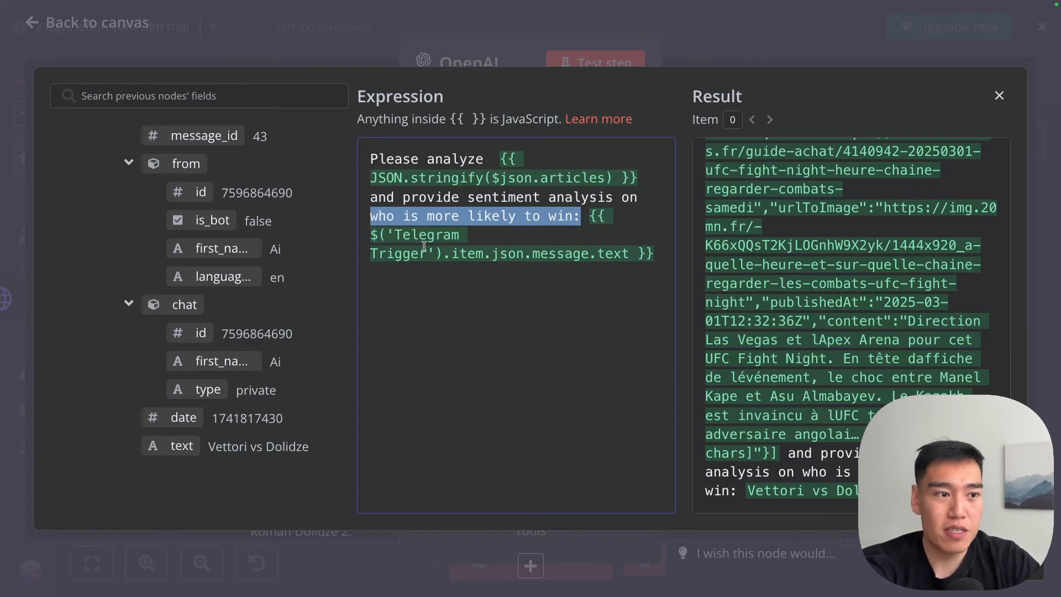
drag(411, 238, 637, 253)
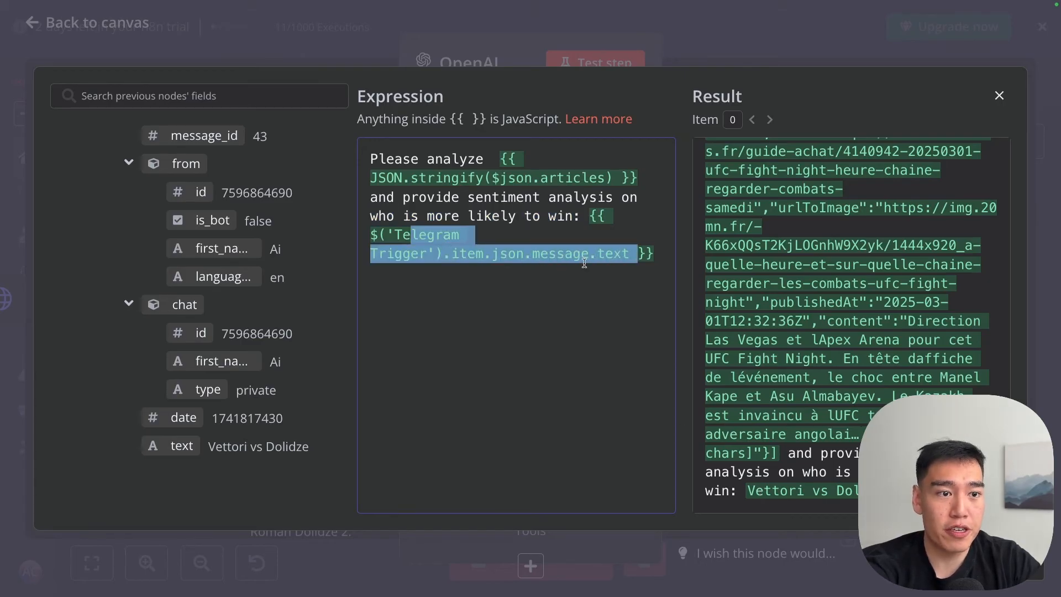
click(729, 43)
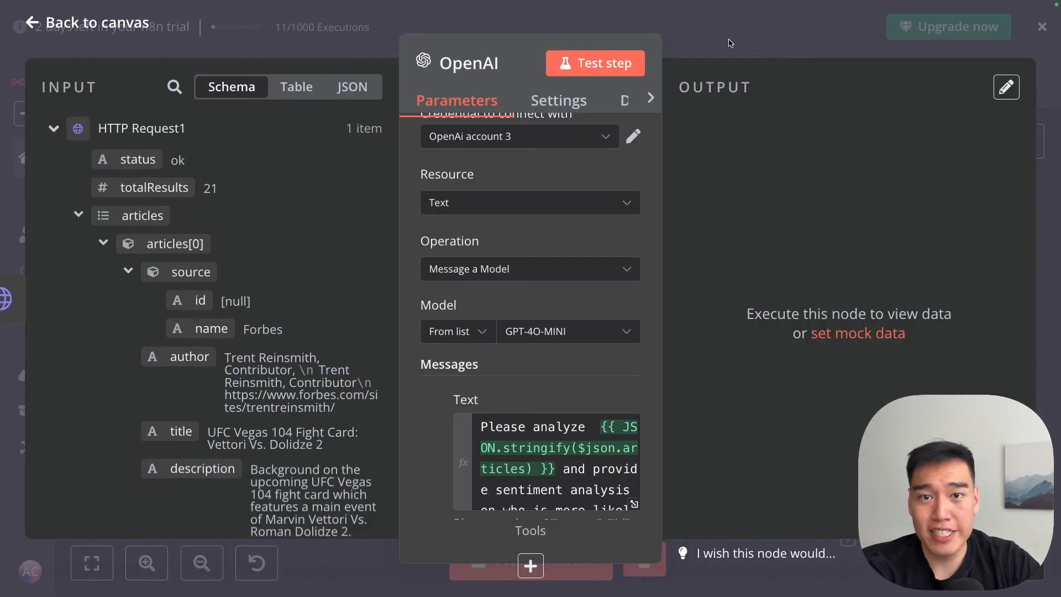
- Test the OpenAI step, read the returned sentiment analysis through its conclusion, and return to the canvas
click(612, 65)
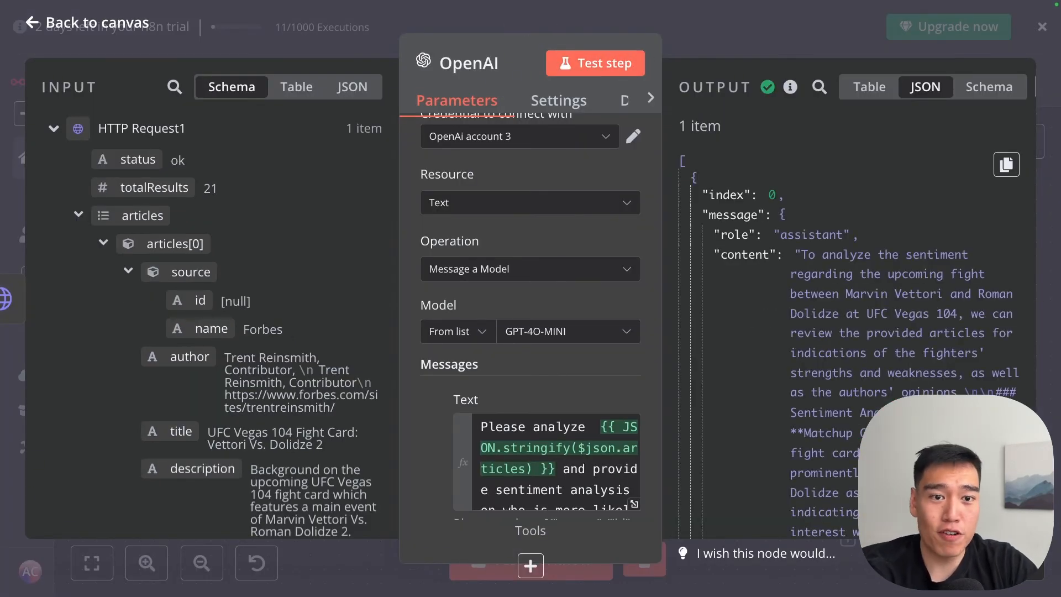
scroll(884, 325, down, 5)
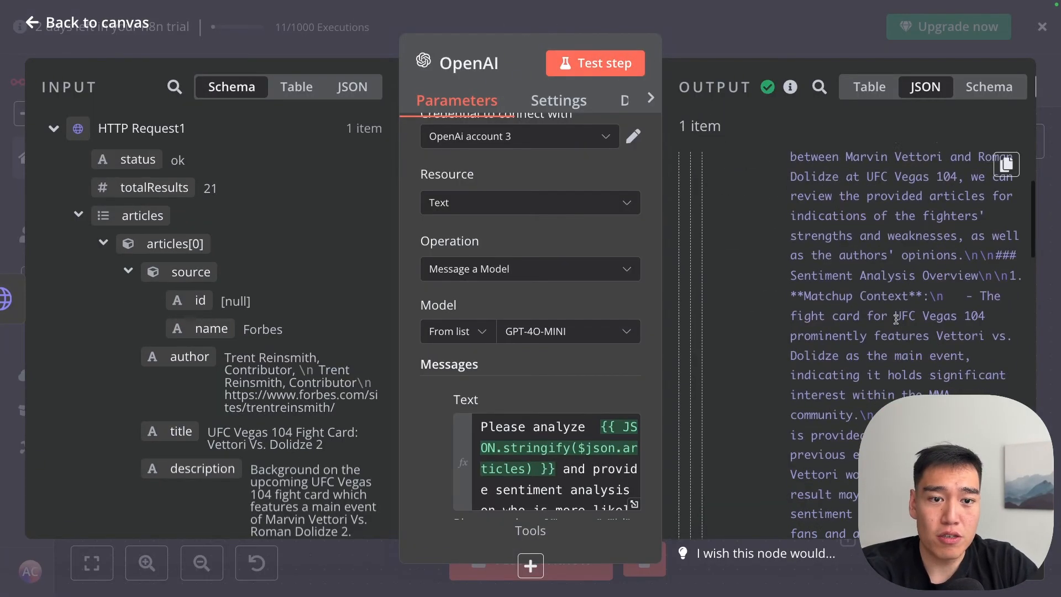
scroll(961, 290, down, 4)
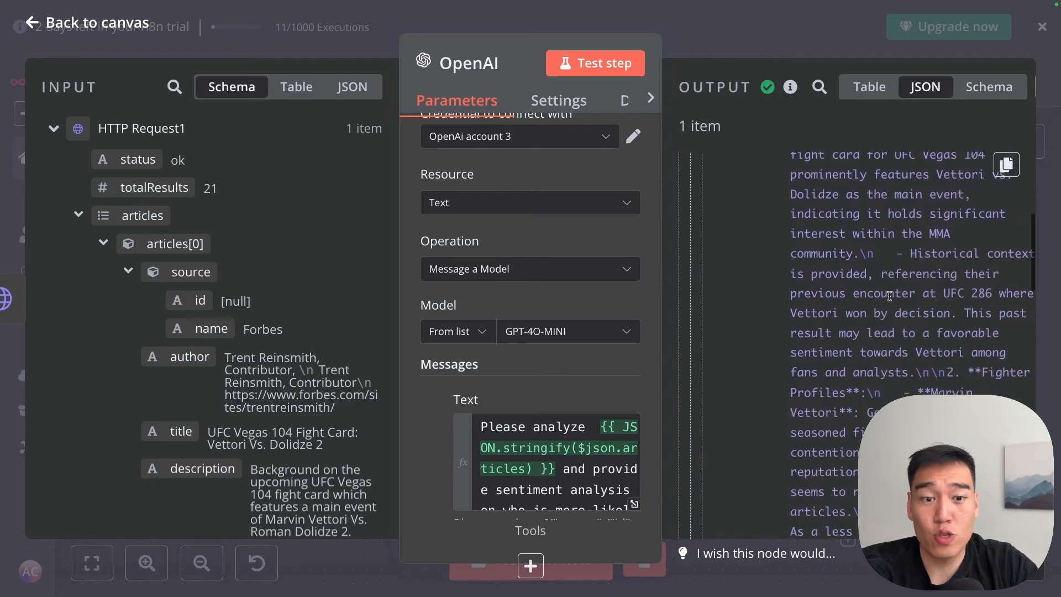
scroll(949, 302, down, 3)
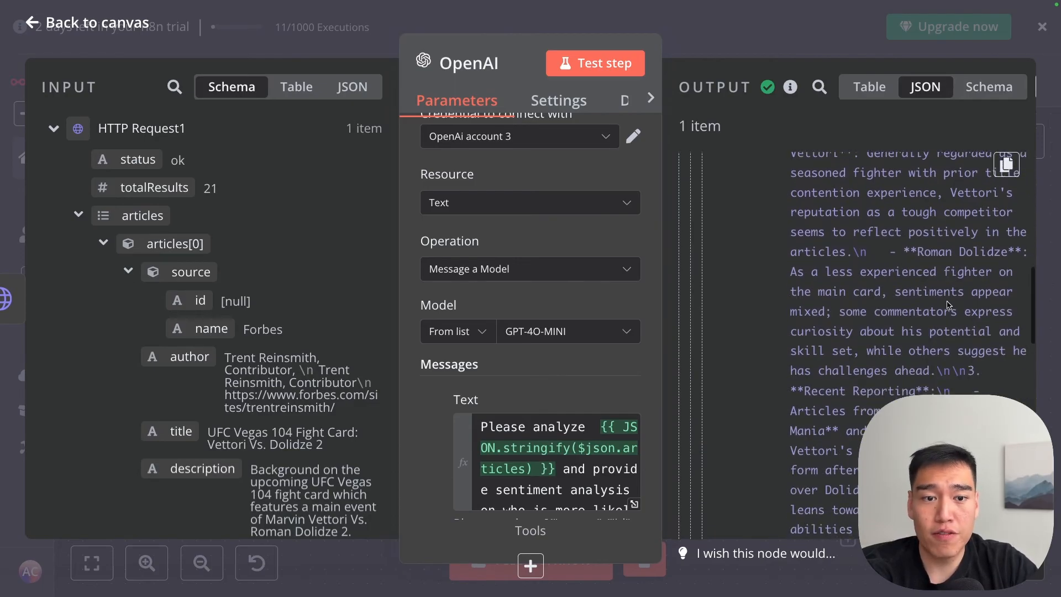
scroll(934, 315, down, 7)
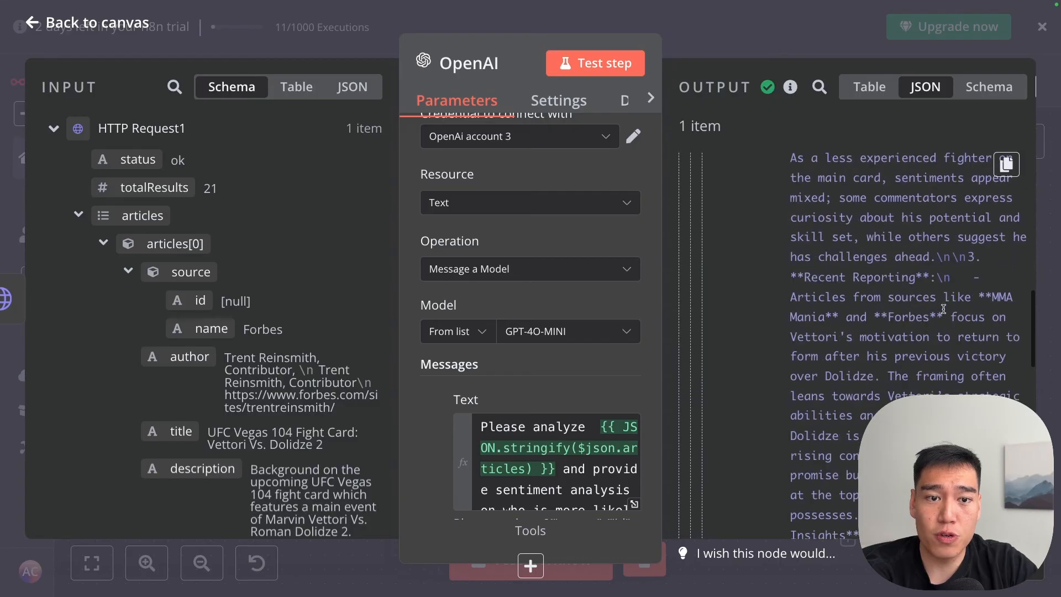
scroll(912, 317, down, 2)
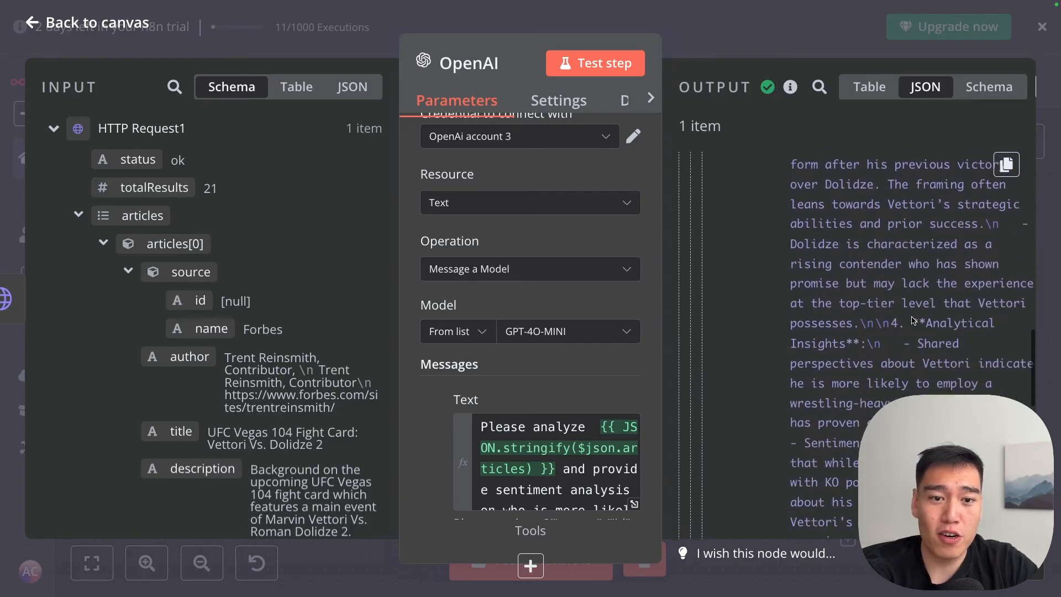
scroll(934, 309, down, 6)
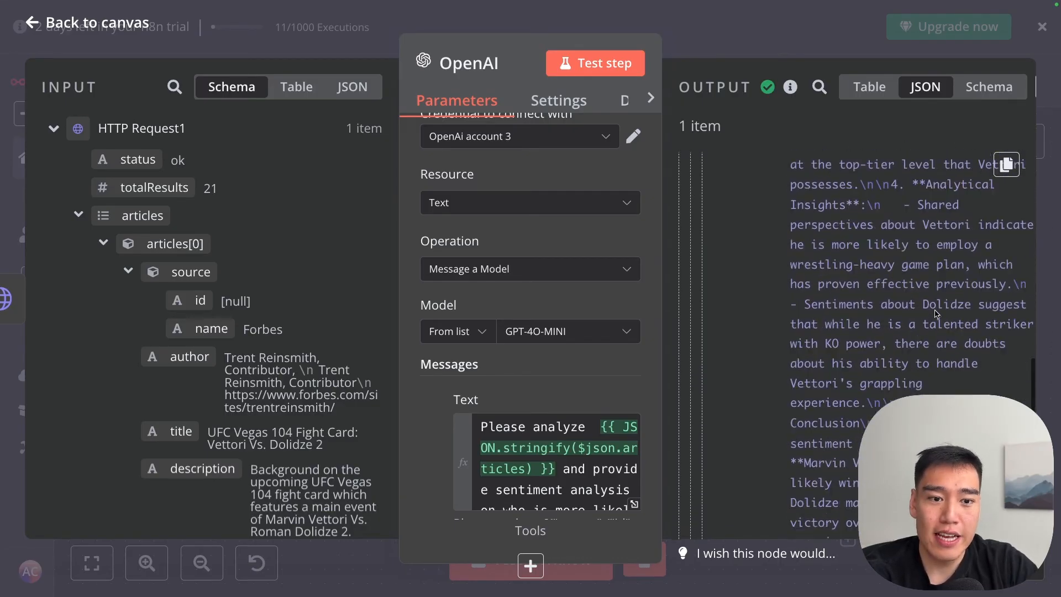
drag(891, 319, 981, 367)
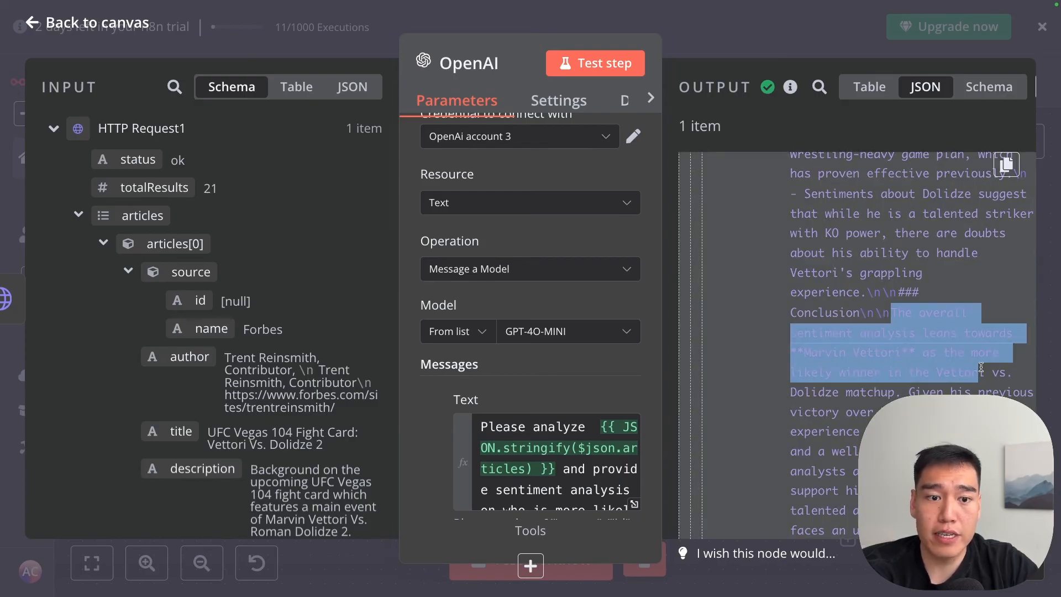
click(912, 378)
scroll(912, 378, down, 1)
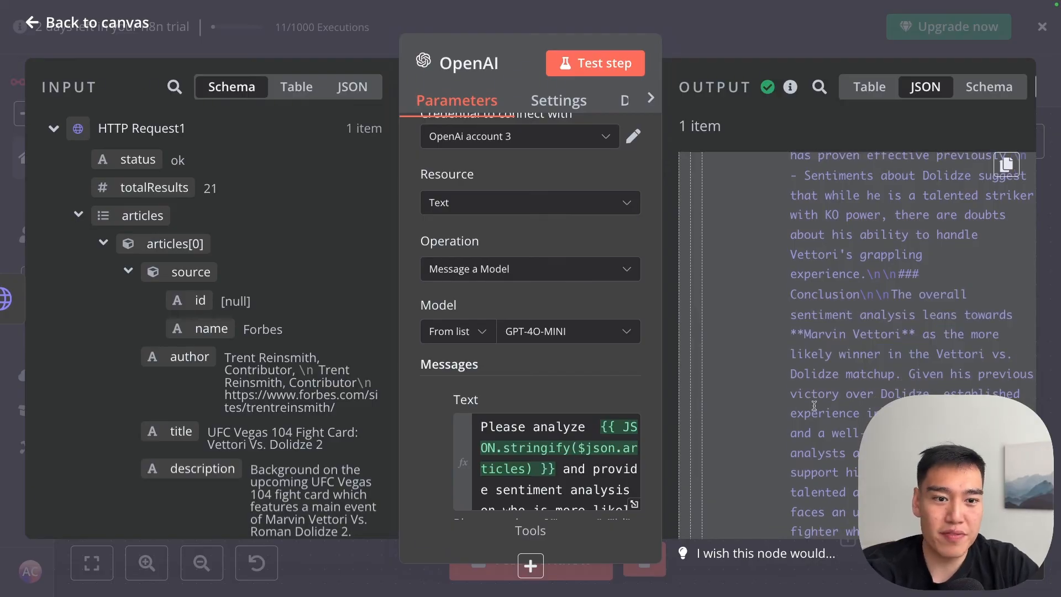
scroll(872, 394, down, 5)
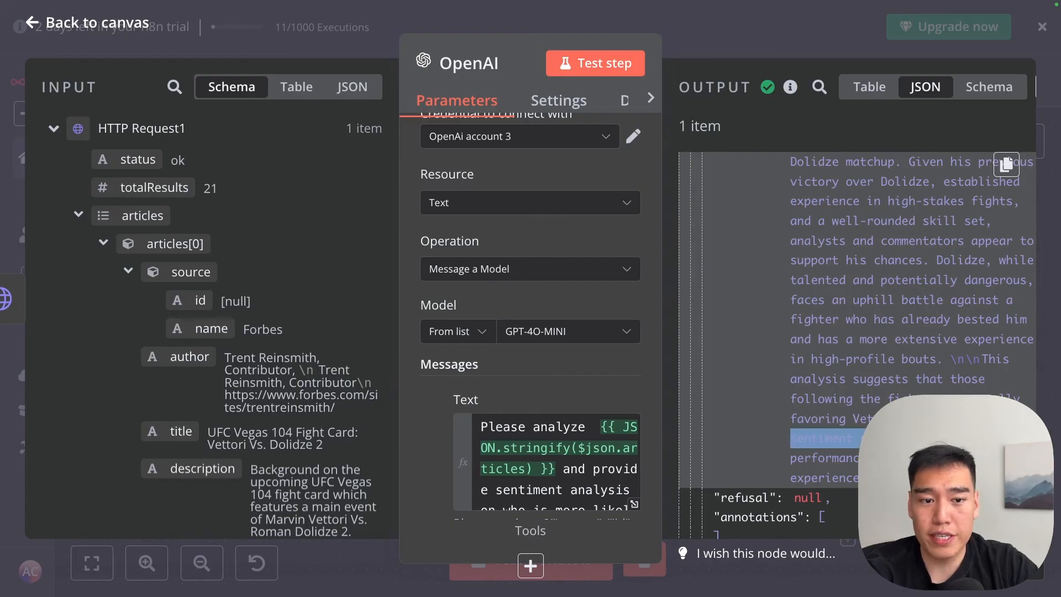
key(Escape)
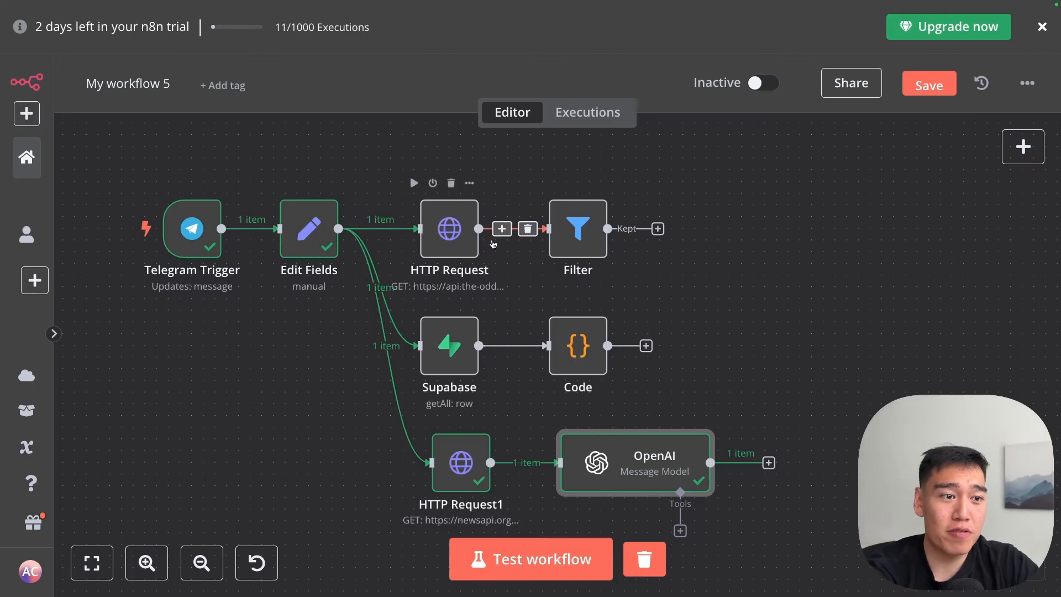
mouse_move(448, 233)
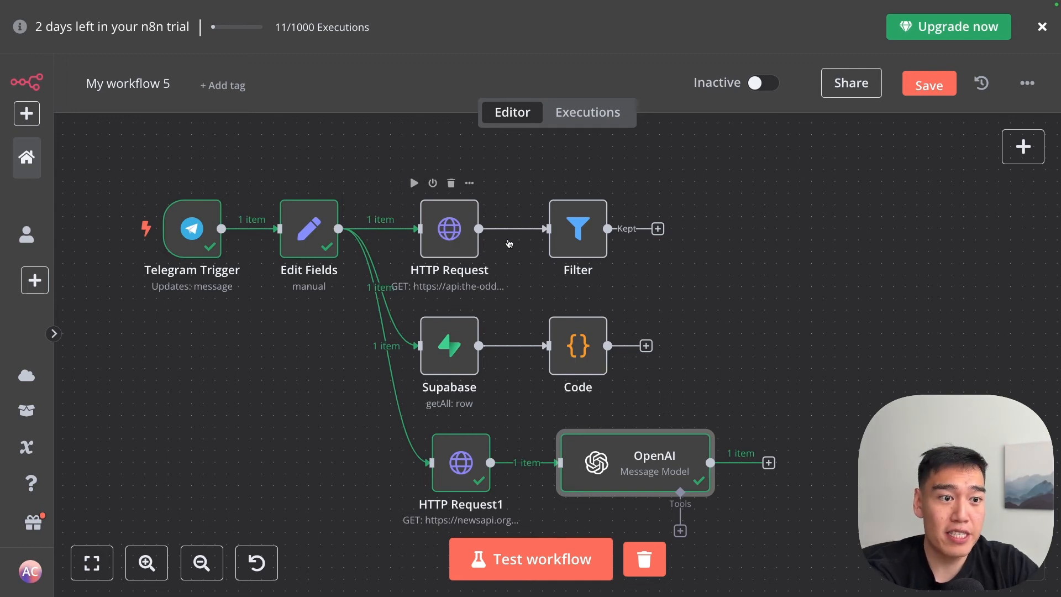
mouse_move(568, 240)
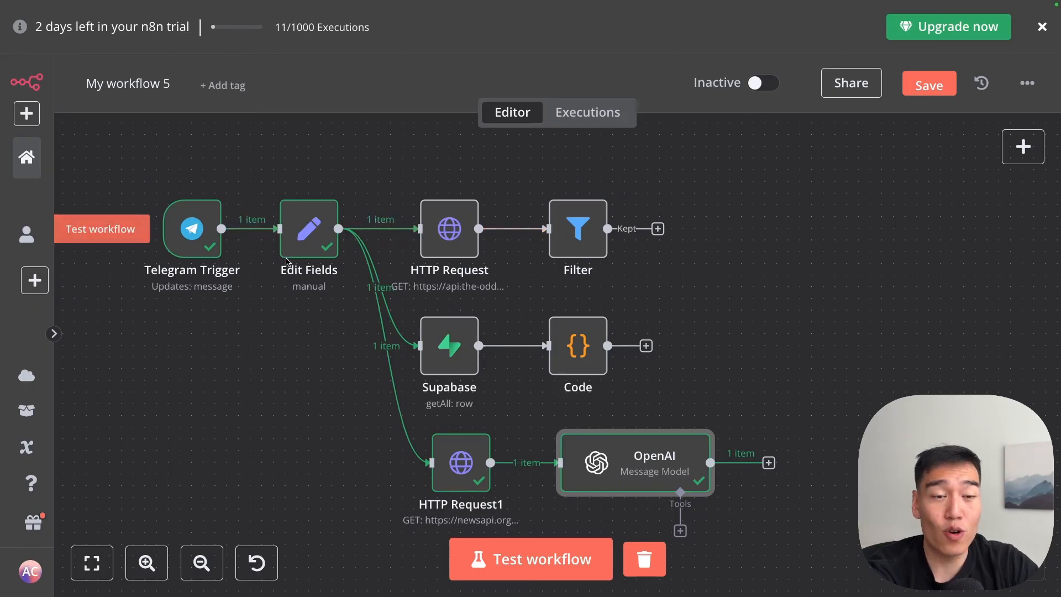
mouse_move(487, 391)
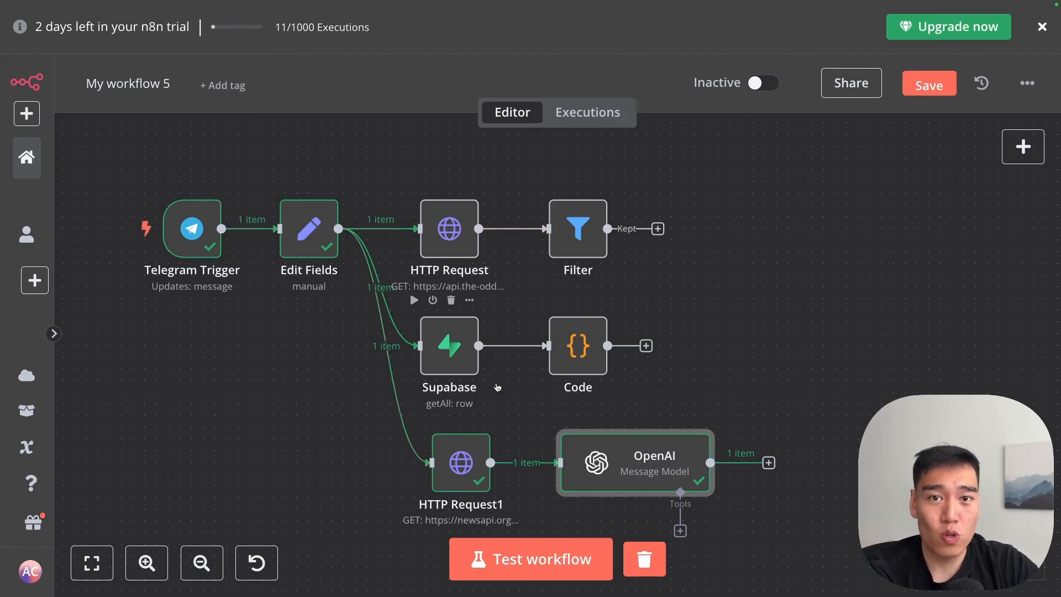
mouse_move(571, 359)
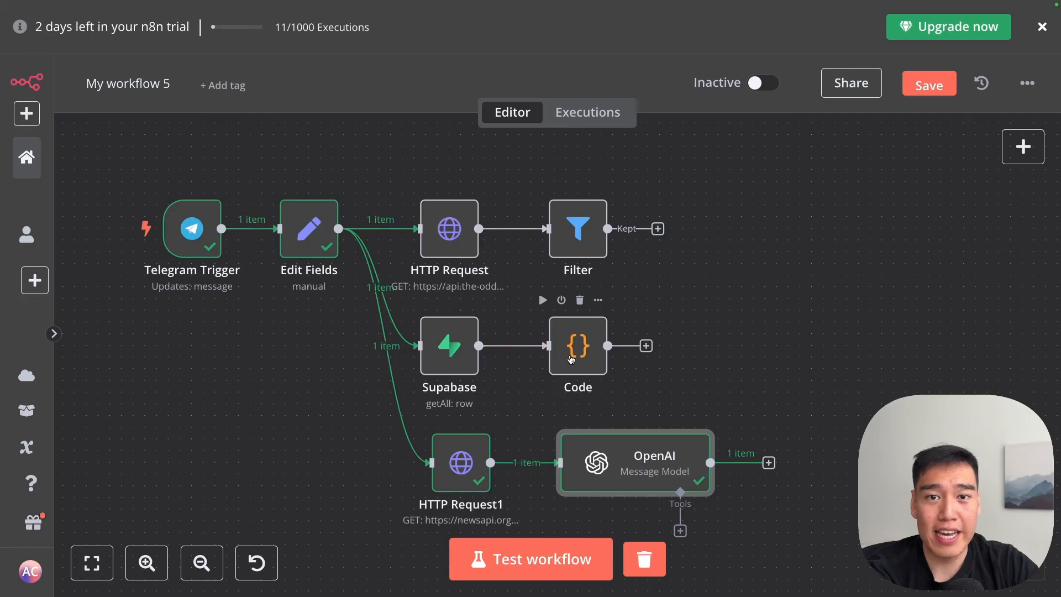
- Add a Merge node in Append mode, set its number of inputs to 3, and return to the canvas
mouse_move(462, 463)
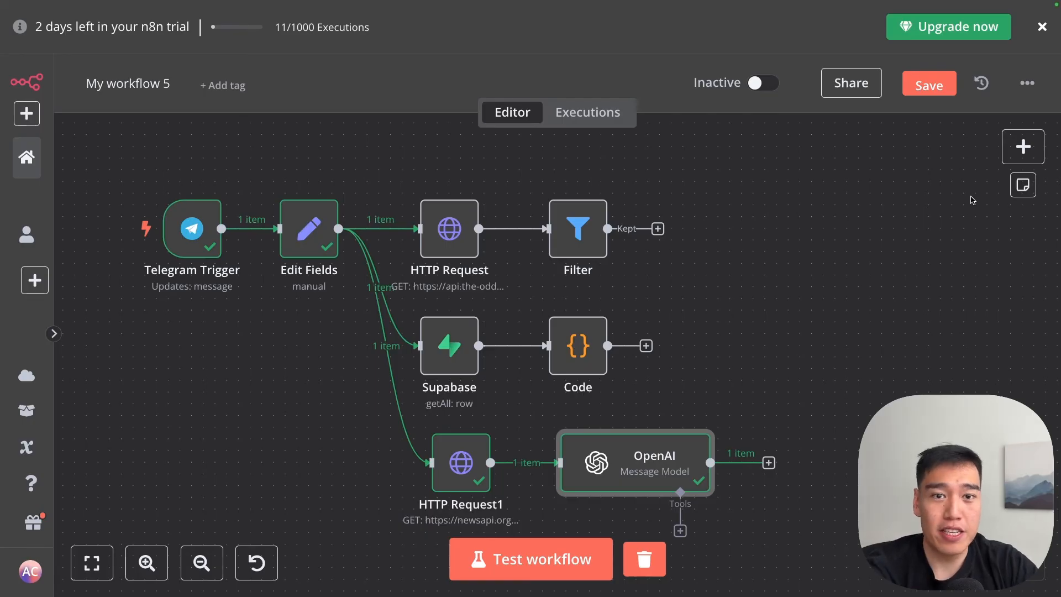
click(1023, 147)
text(m)
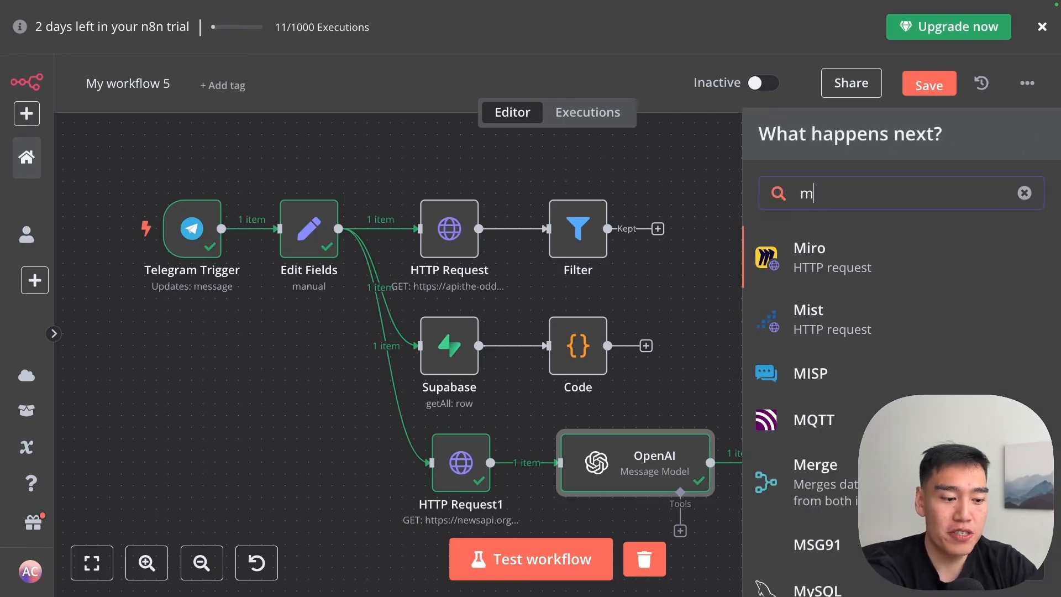
click(807, 450)
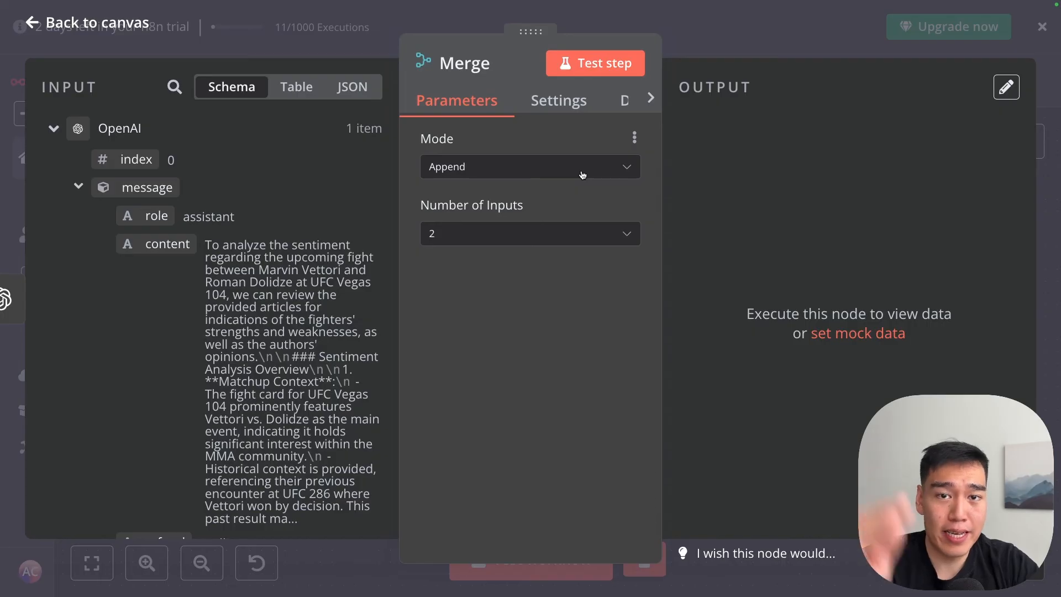
click(536, 229)
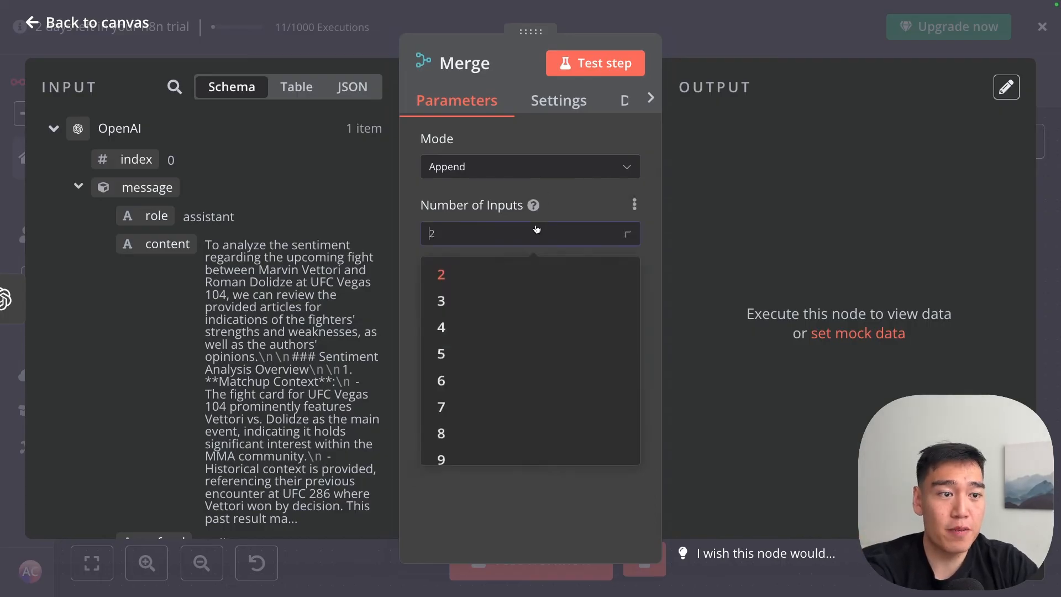
click(547, 301)
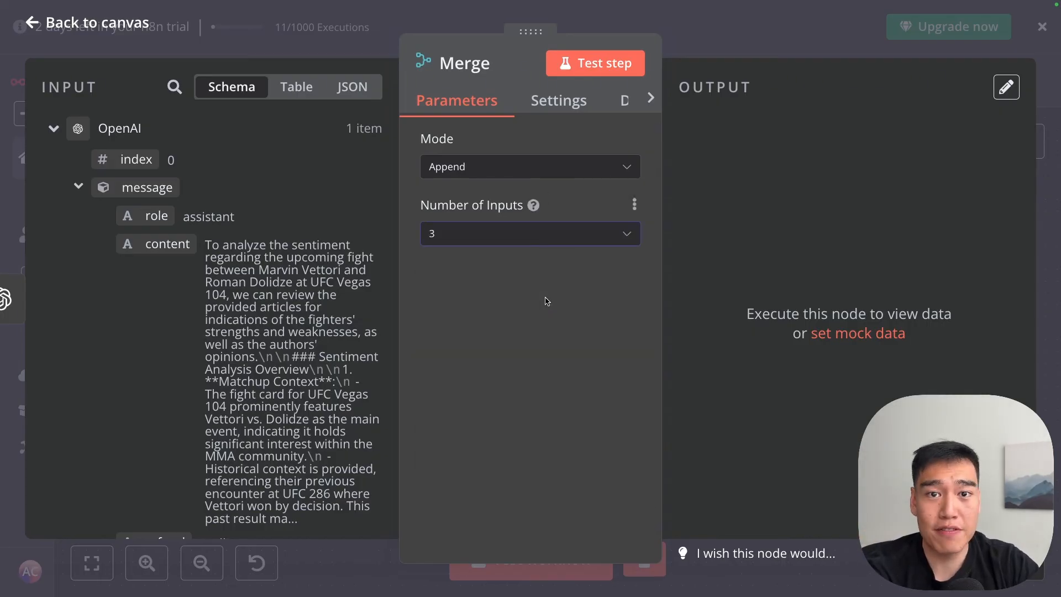
key(Escape)
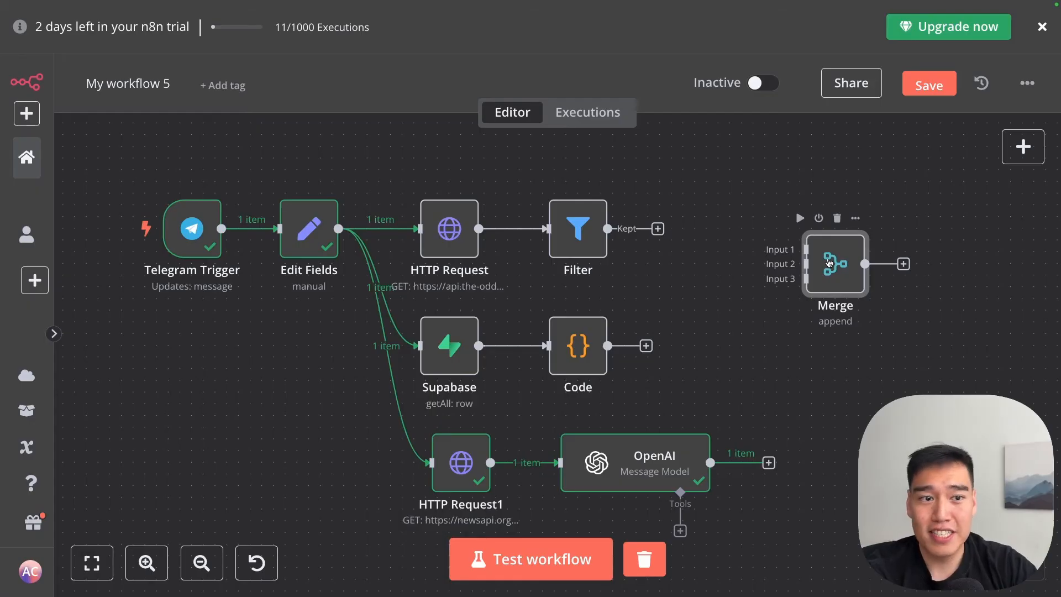
- Connect the Filter, Code, and OpenAI node outputs to the Merge node's Input 1, Input 2, and Input 3 respectively
drag(646, 229, 802, 249)
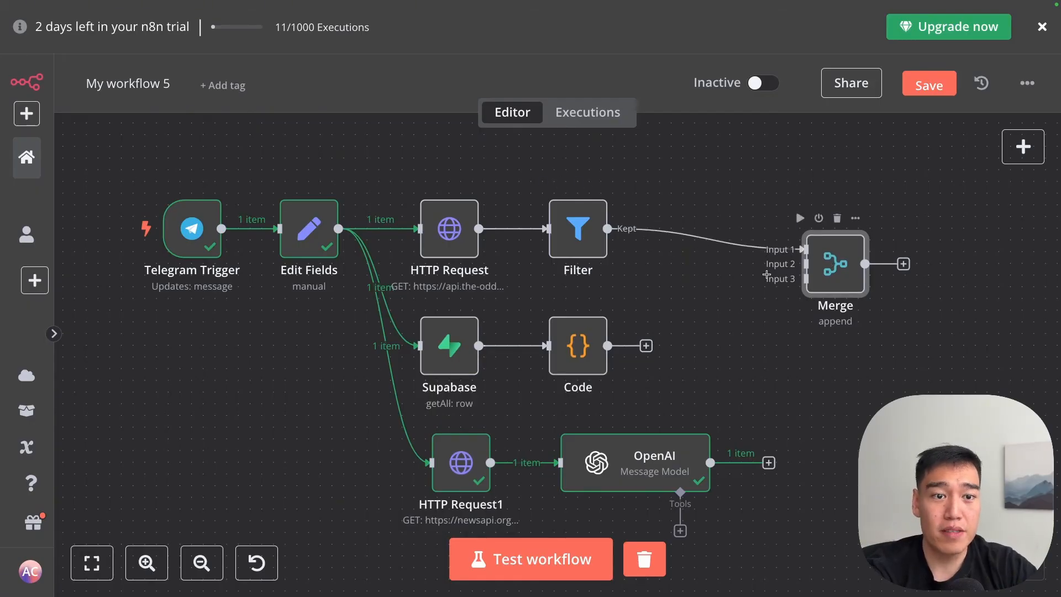
drag(645, 347, 802, 264)
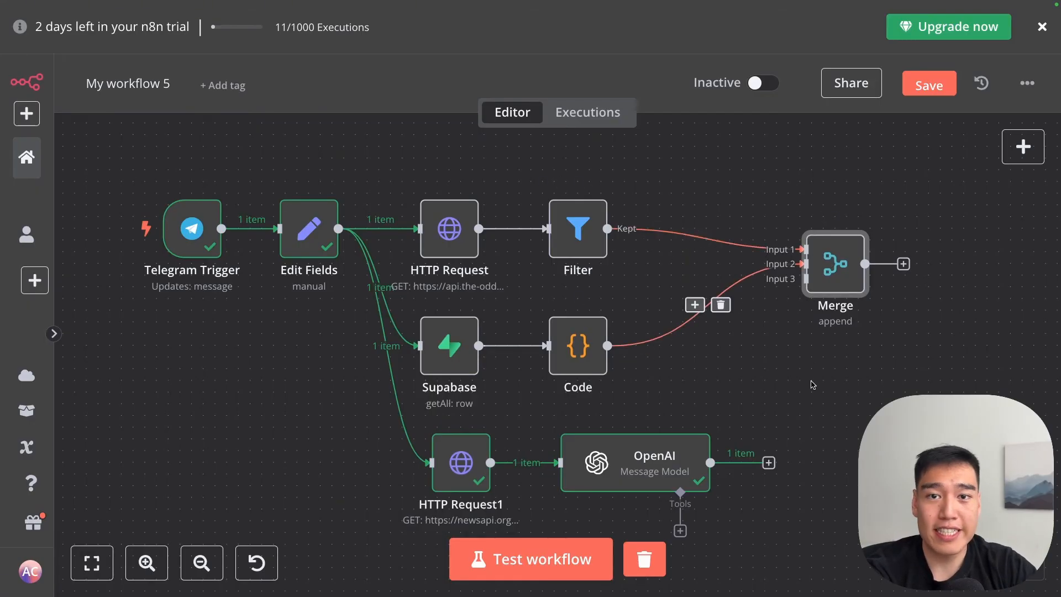
drag(768, 462, 826, 293)
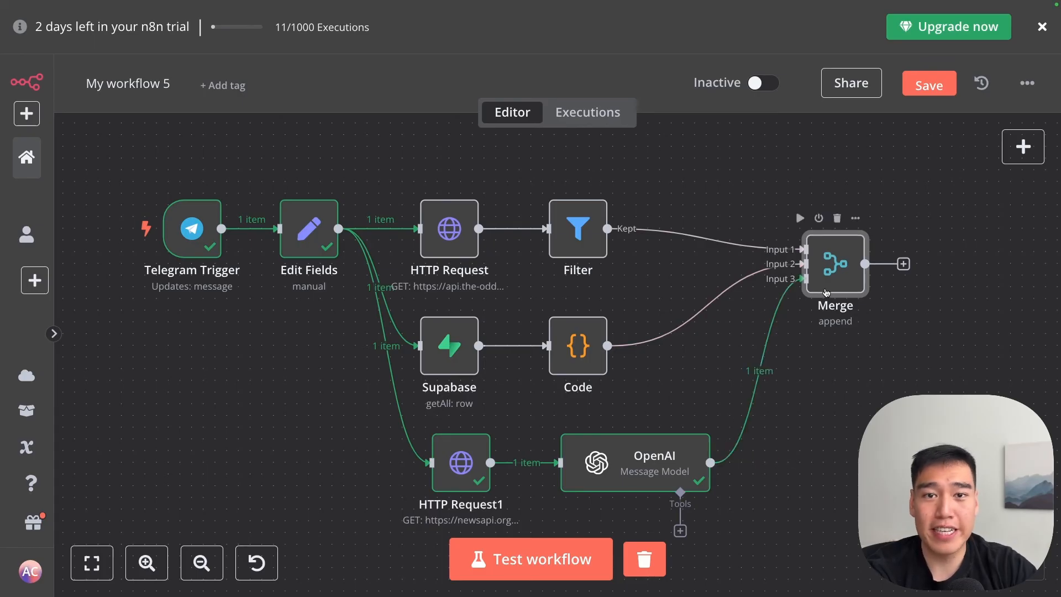
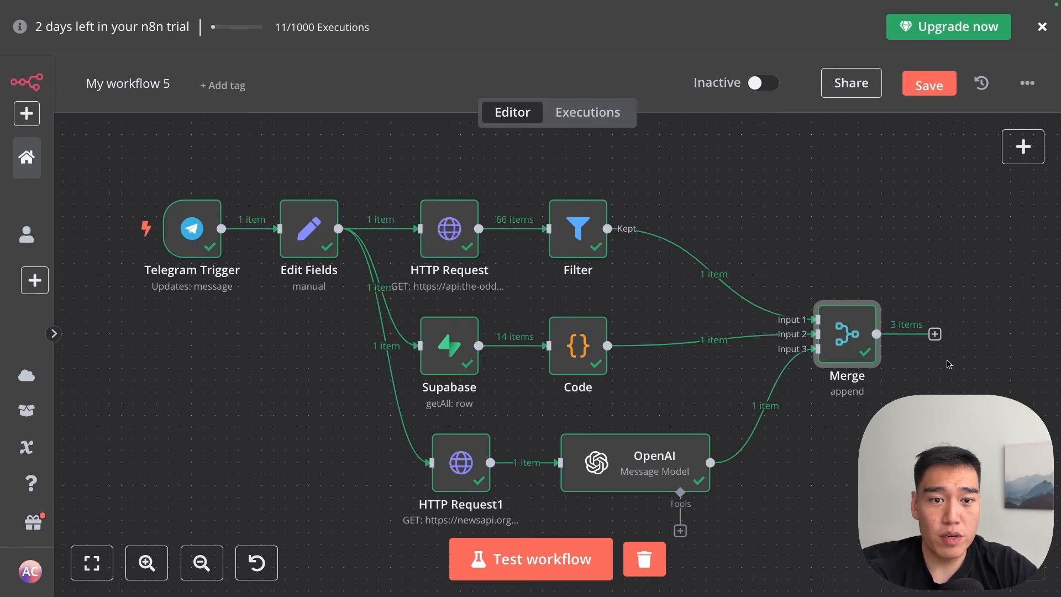
- Add a Code node after Merge whose JavaScript returns the three merged items as oddsData, fighterData, and sentimentData in one finalOutput object
click(934, 334)
text(code)
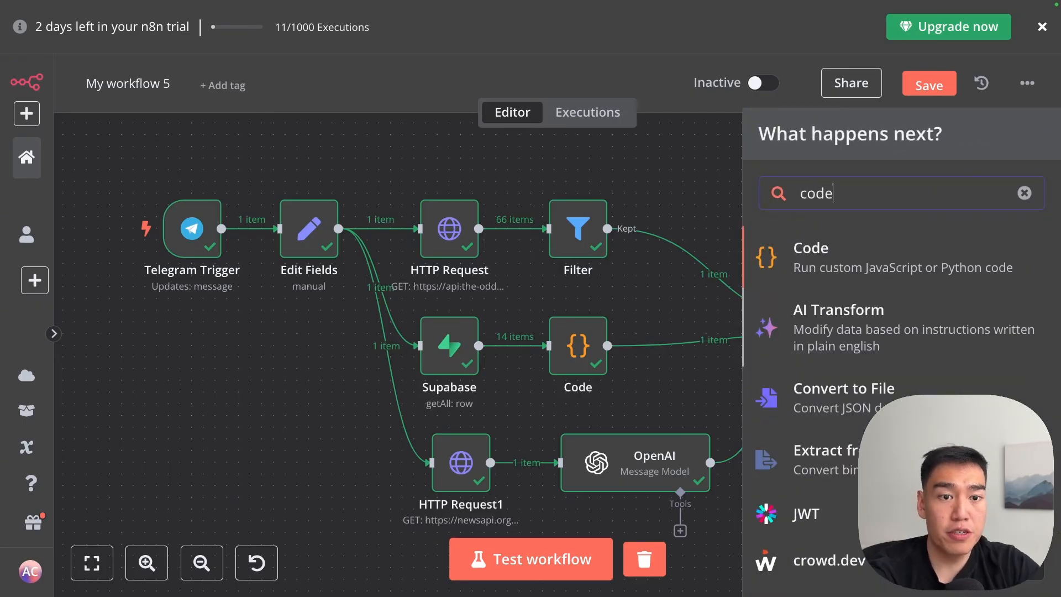
click(937, 258)
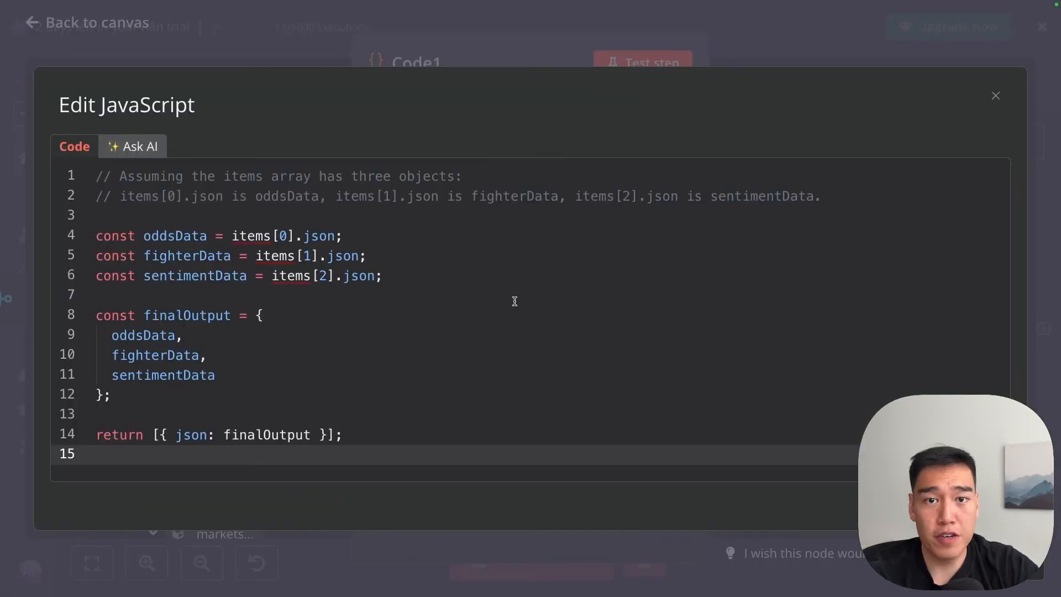
drag(422, 434, 94, 221)
click(94, 221)
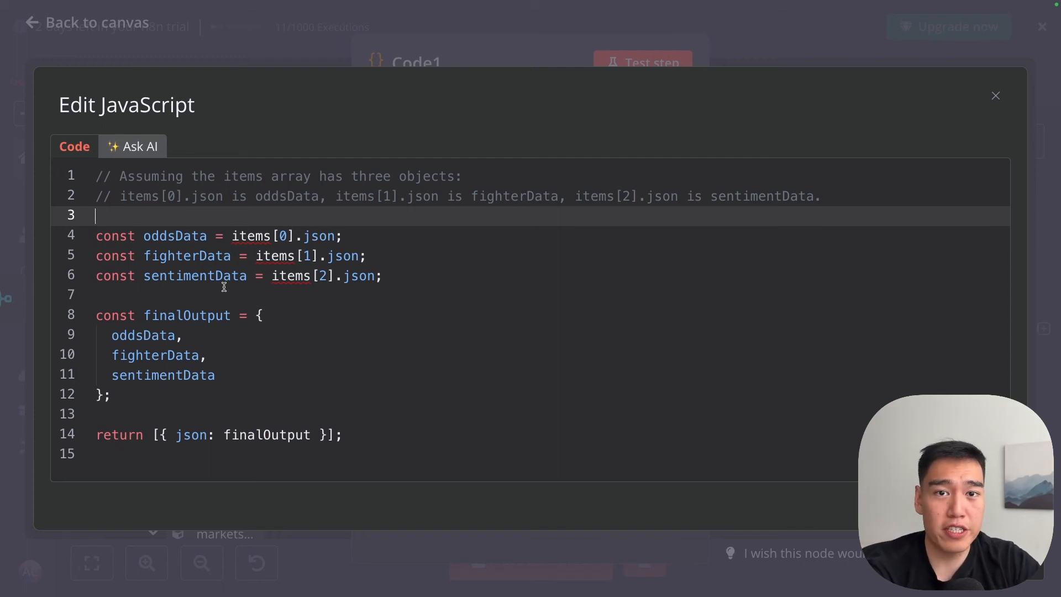
key(Escape)
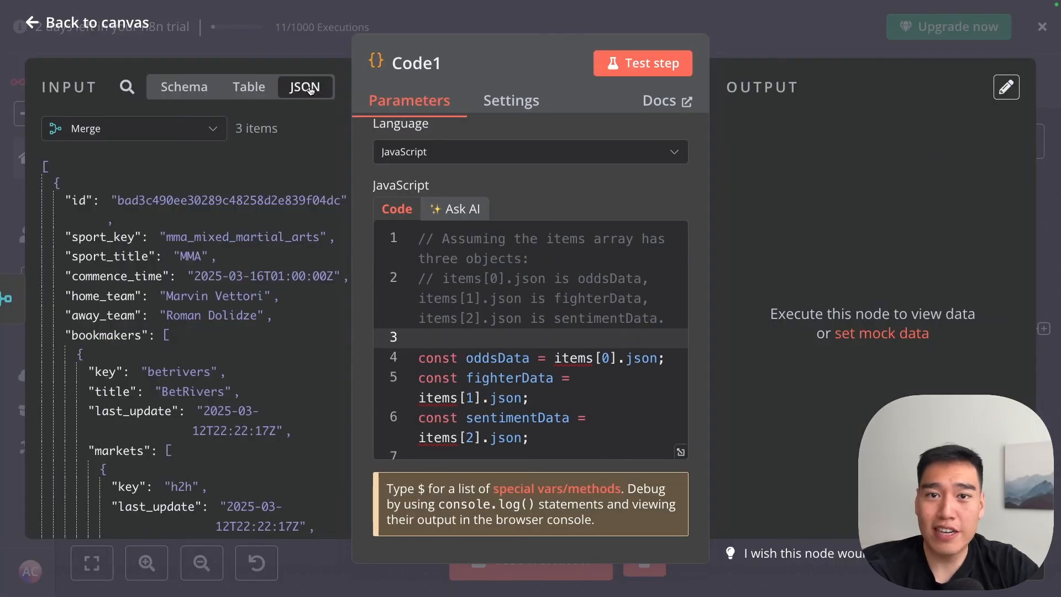
- Test the new Code node, read its JSON output through the odds, fighter, and sentiment data, and return to the canvas
click(641, 71)
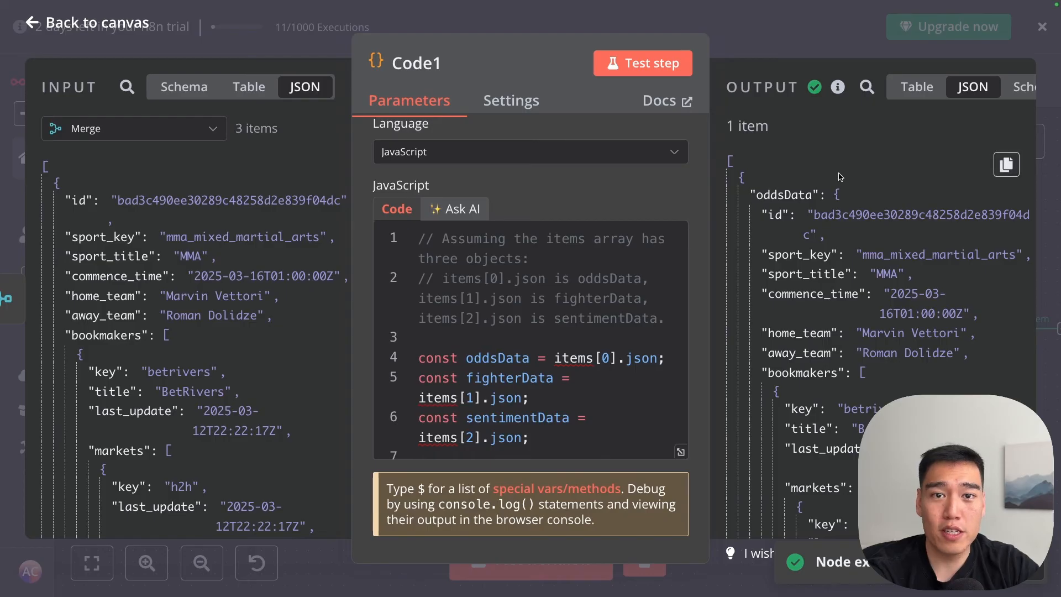
scroll(867, 232, down, 10)
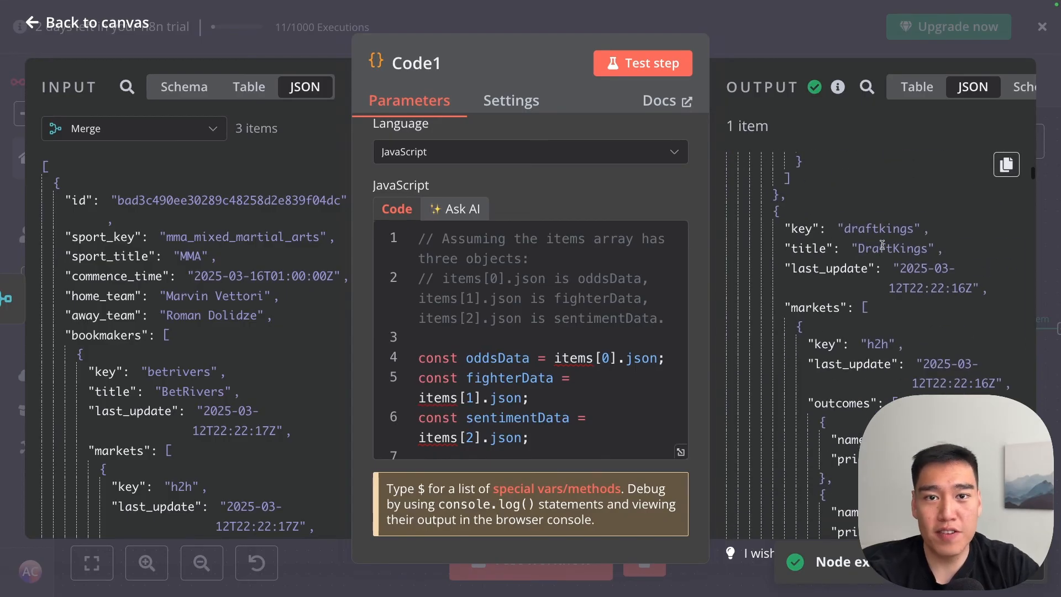
scroll(970, 346, down, 15)
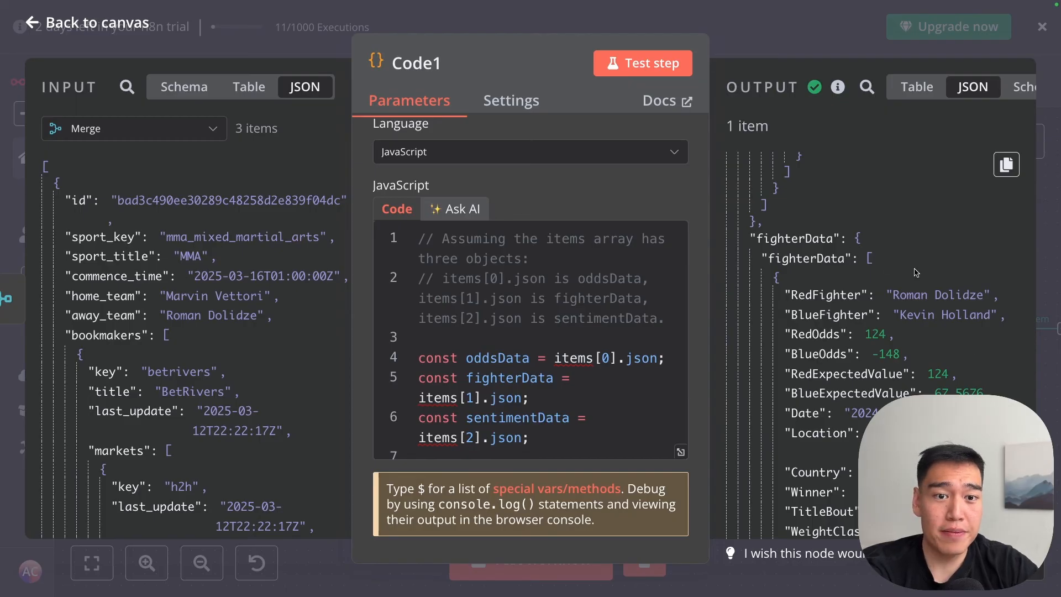
scroll(884, 332, down, 8)
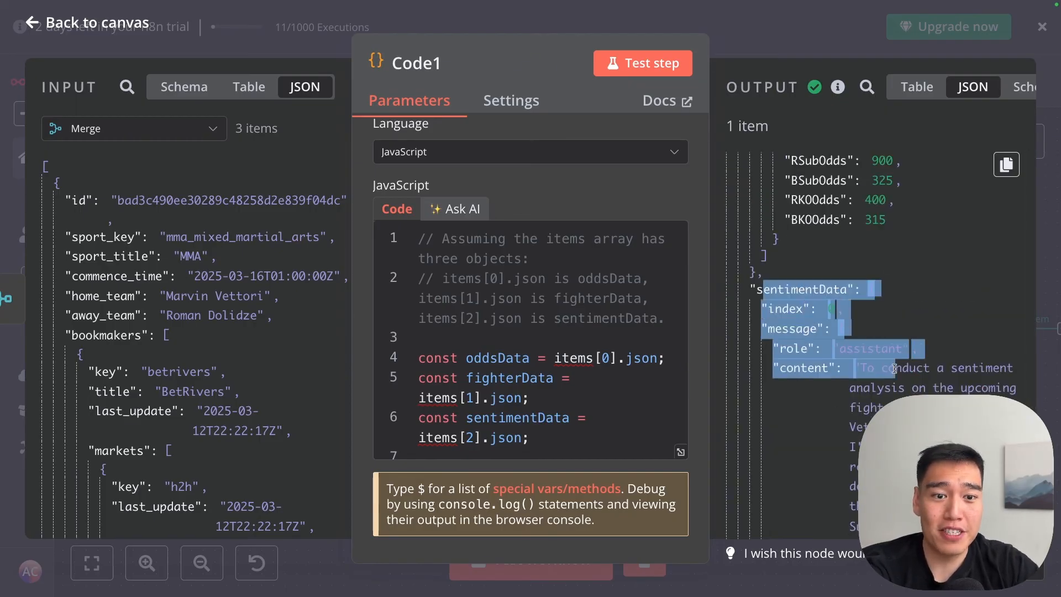
scroll(938, 368, down, 10)
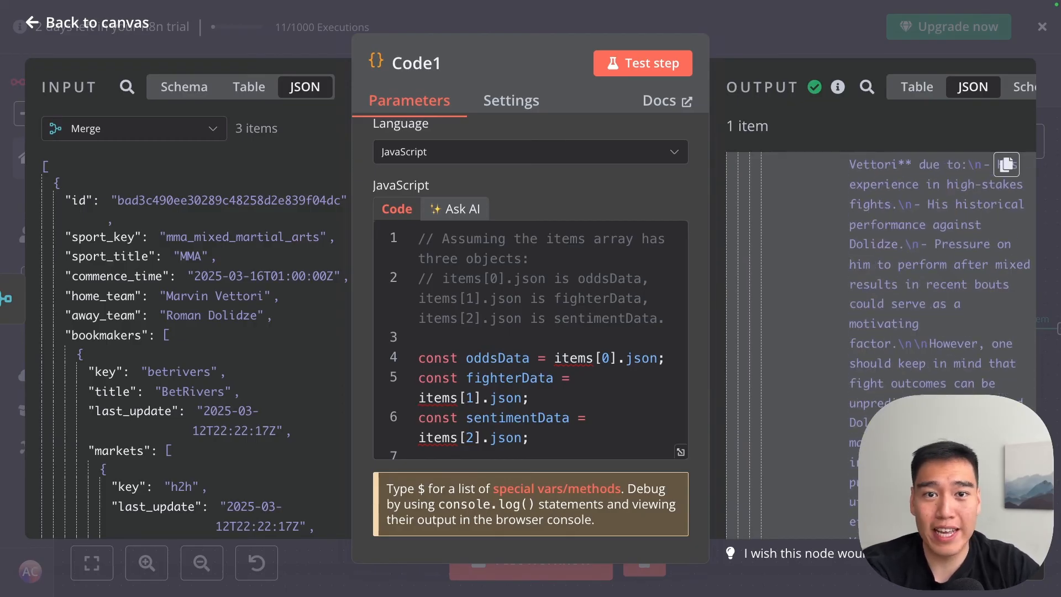
key(Escape)
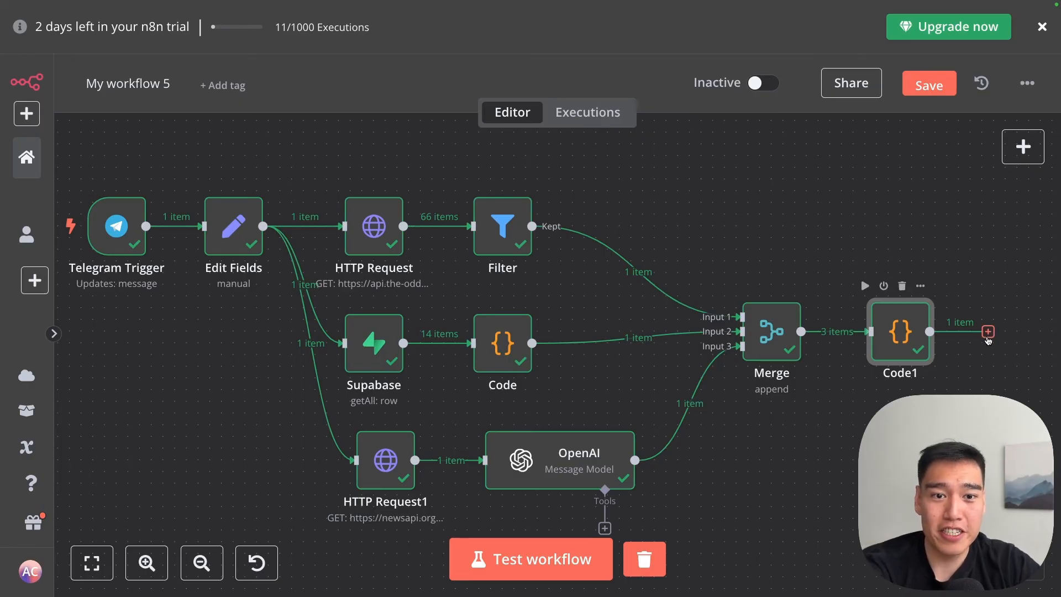
- Add an AI Agent node after Code1, set it to Conversational Agent, and set its prompt source to Define below
click(987, 332)
click(961, 302)
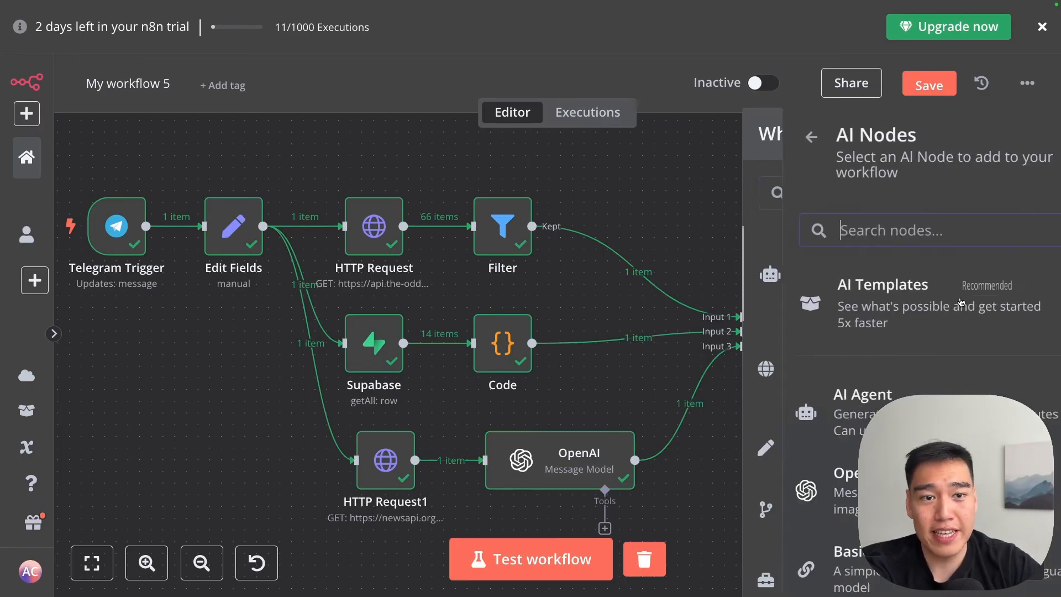
click(842, 407)
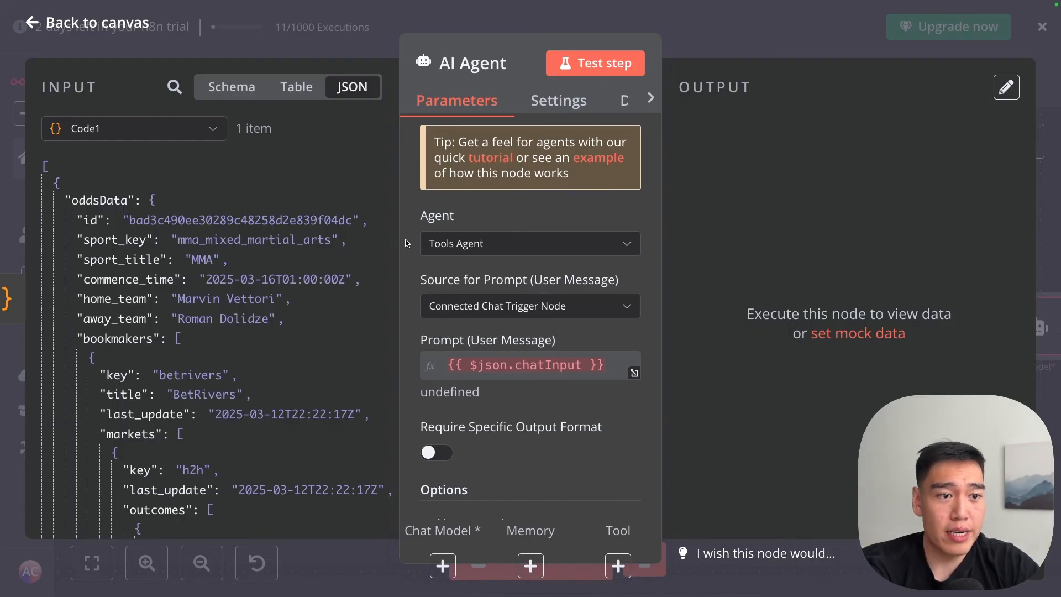
click(582, 256)
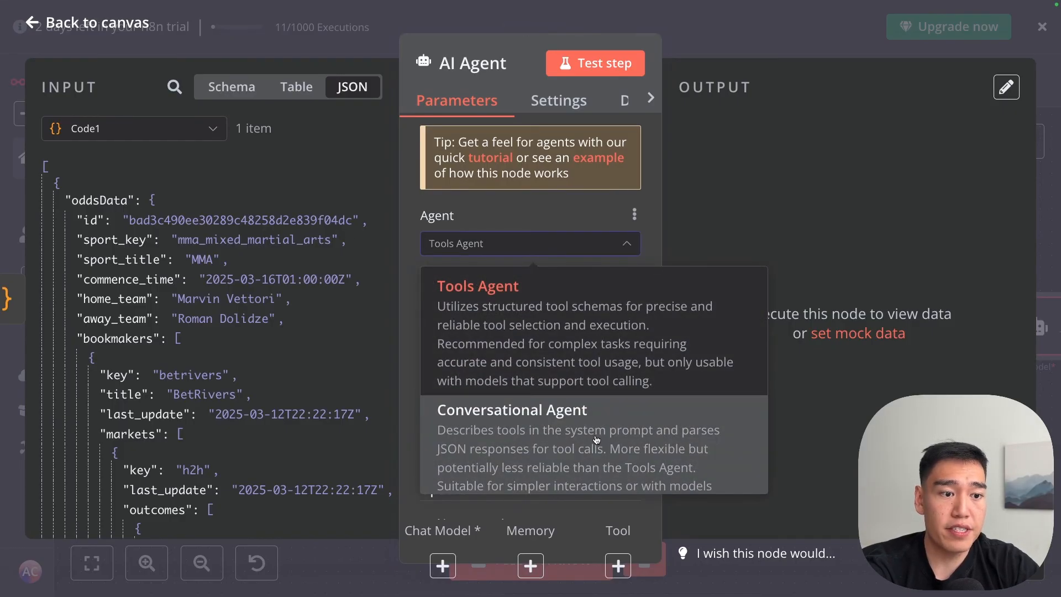
click(596, 439)
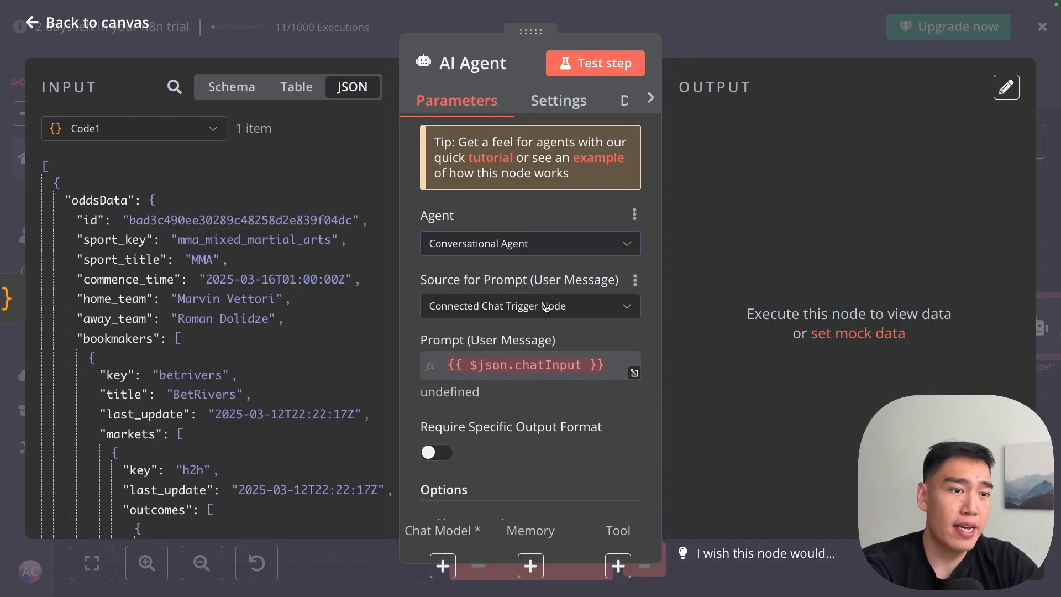
click(512, 308)
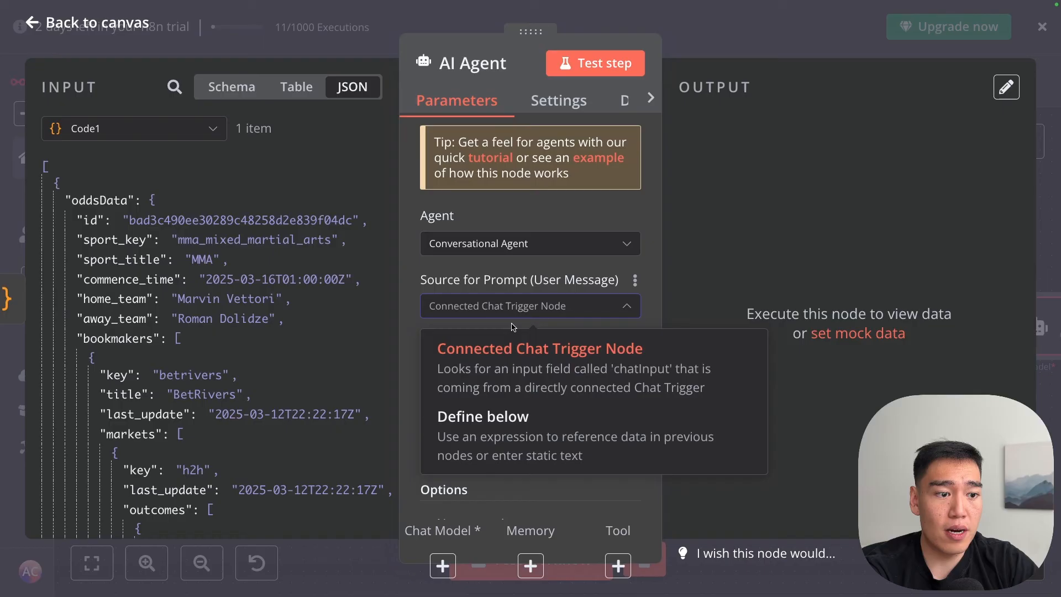
click(526, 450)
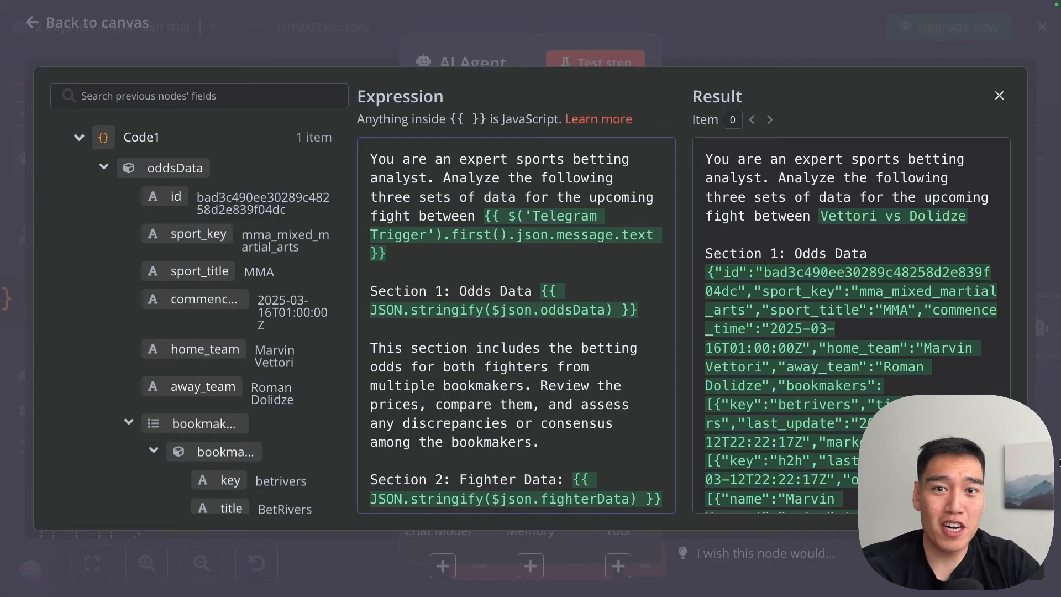
- Read the agent prompt's opening role instruction and check how the Telegram Trigger message expression resolves to the fight name
drag(379, 159, 586, 160)
click(482, 175)
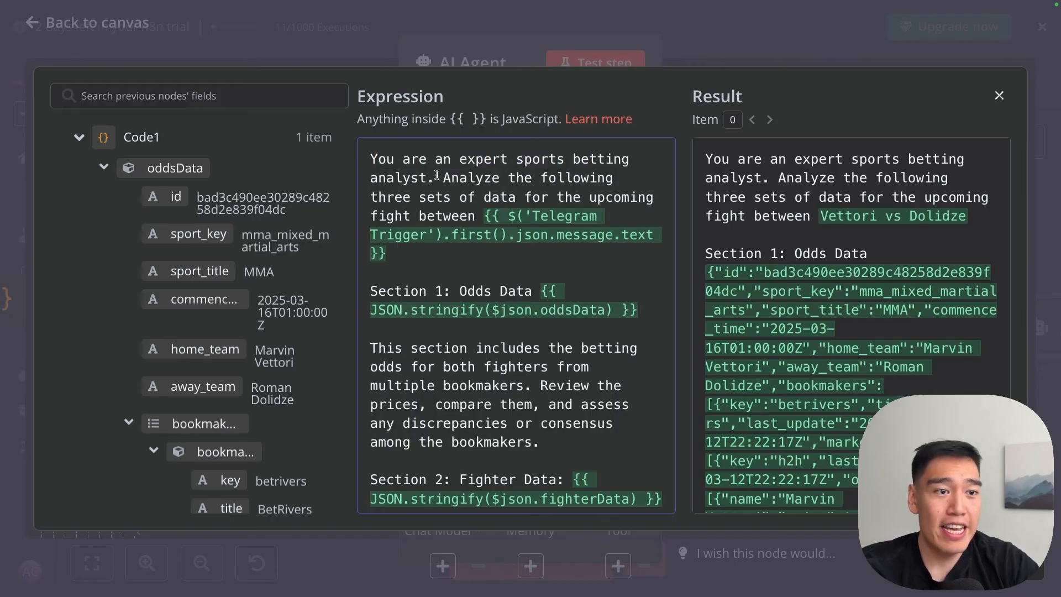
click(394, 216)
scroll(177, 294, down, 2)
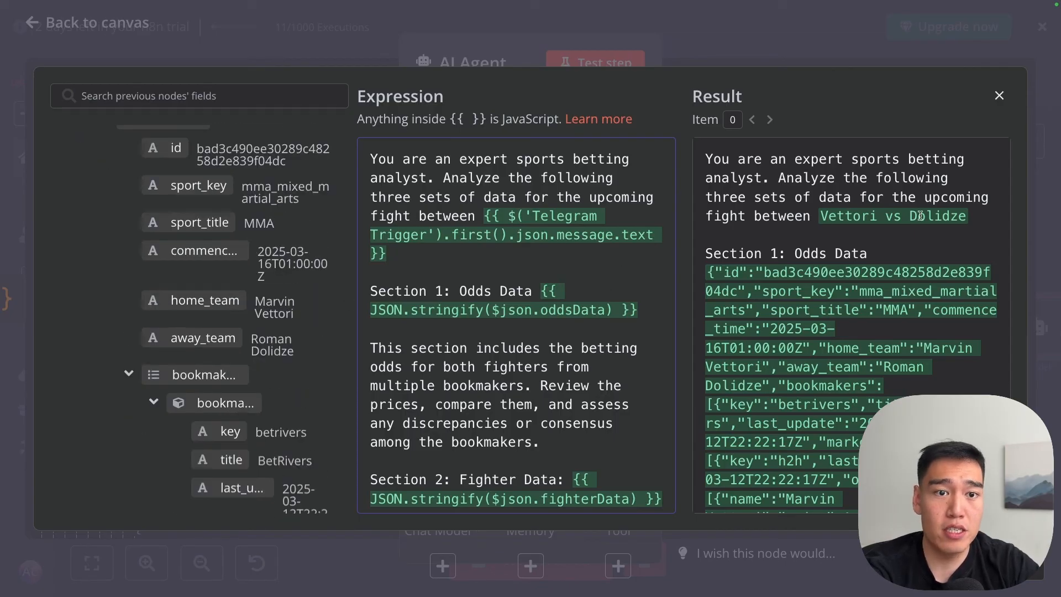
triple_click(825, 217)
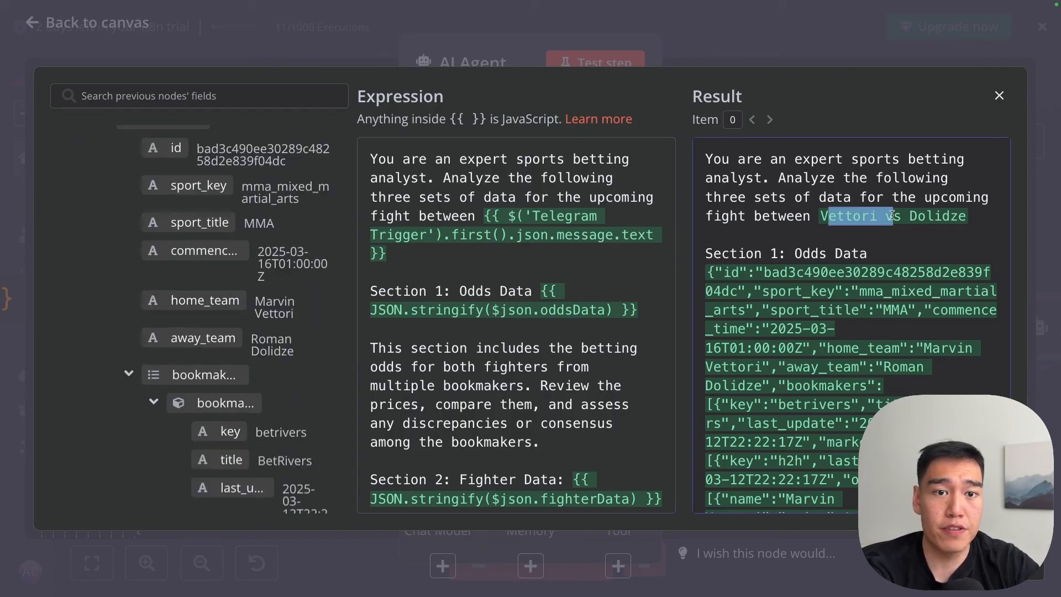
click(935, 216)
- Examine the prompt's Section 1, from the stringified oddsData expression to the instructions on comparing bookmaker prices
drag(818, 253, 853, 253)
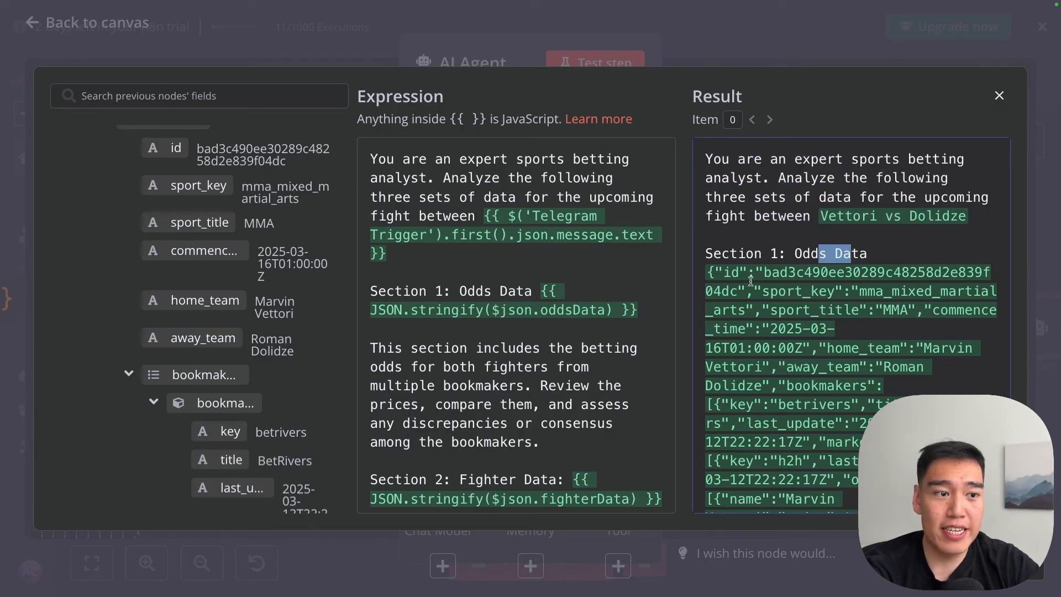
scroll(408, 304, down, 1)
key(ctrl+a)
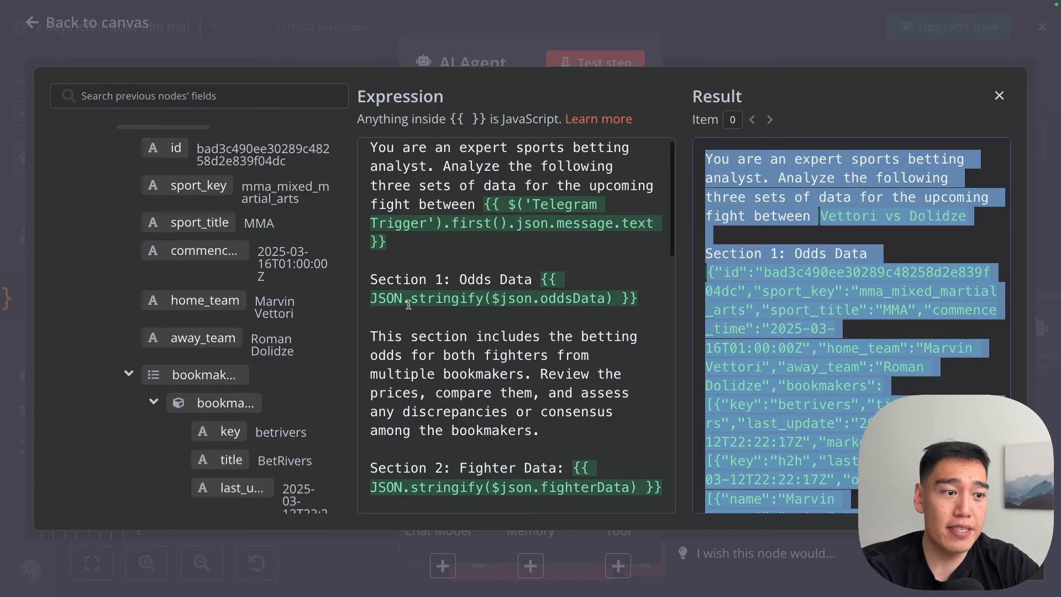
drag(409, 301, 609, 298)
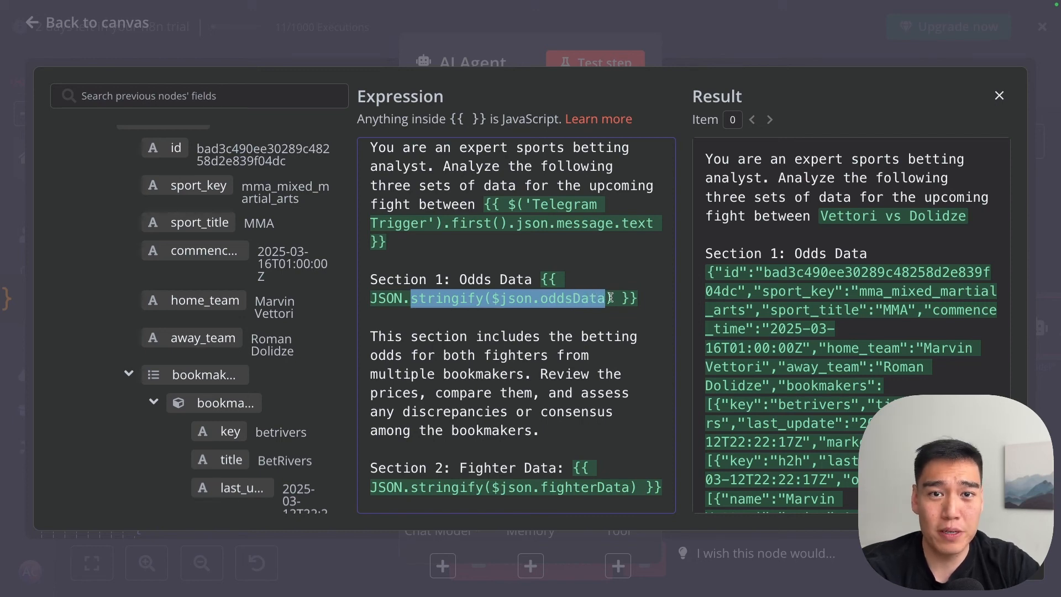
scroll(610, 297, down, 2)
drag(492, 243, 517, 259)
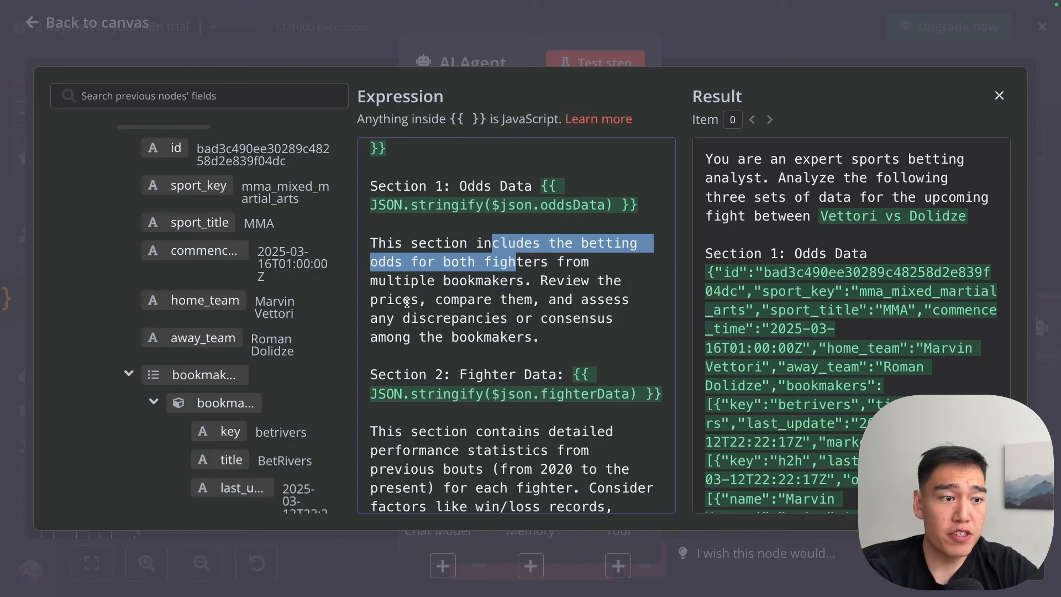
drag(403, 300, 589, 300)
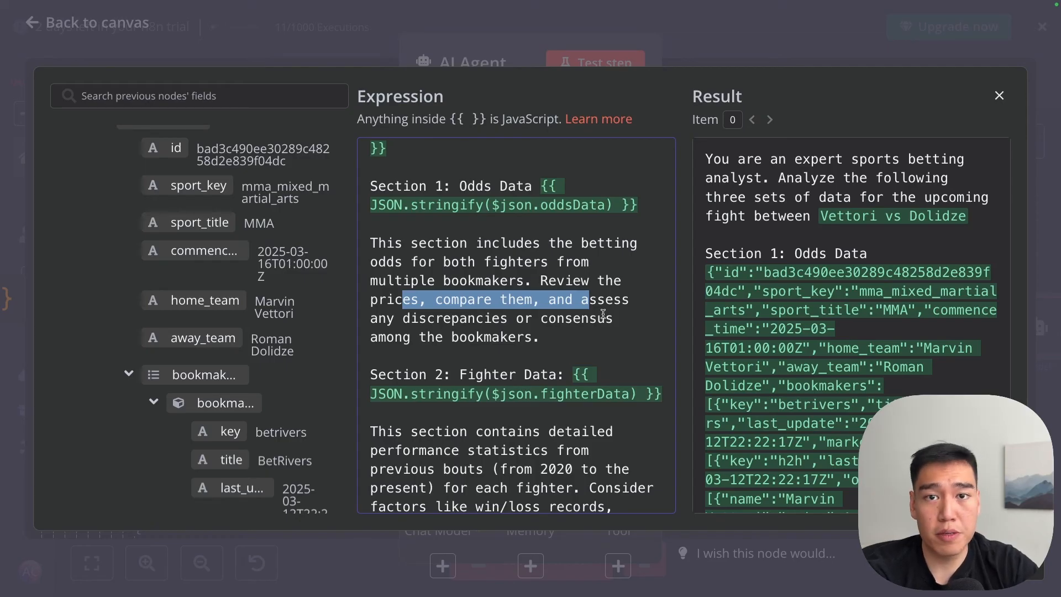
scroll(603, 313, down, 3)
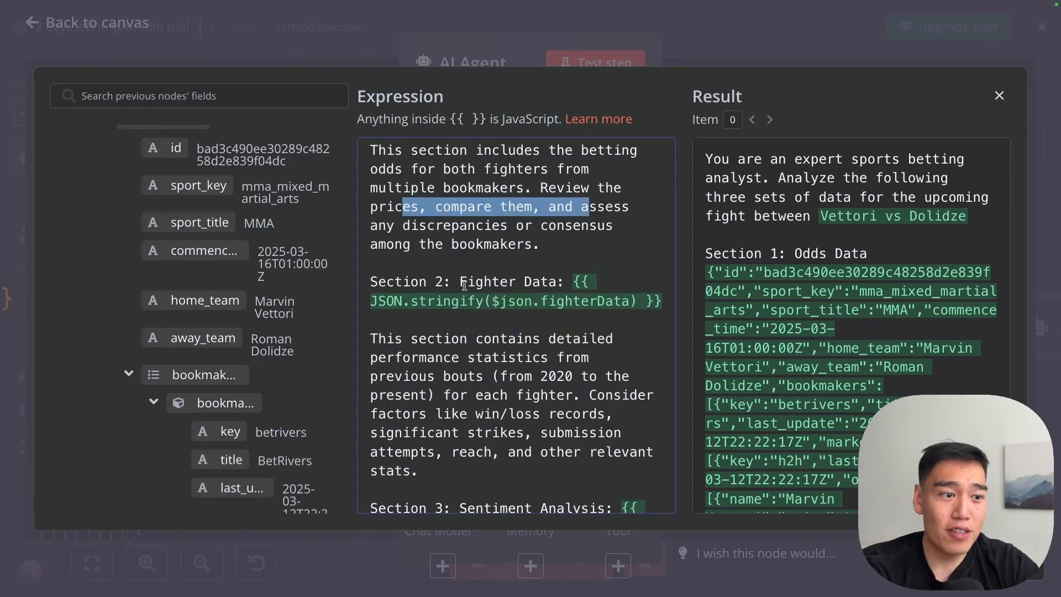
- Examine the prompt's Section 2, including the stringified fighterData expression, its source field in Code1, and the performance statistics to consider
drag(468, 283, 552, 282)
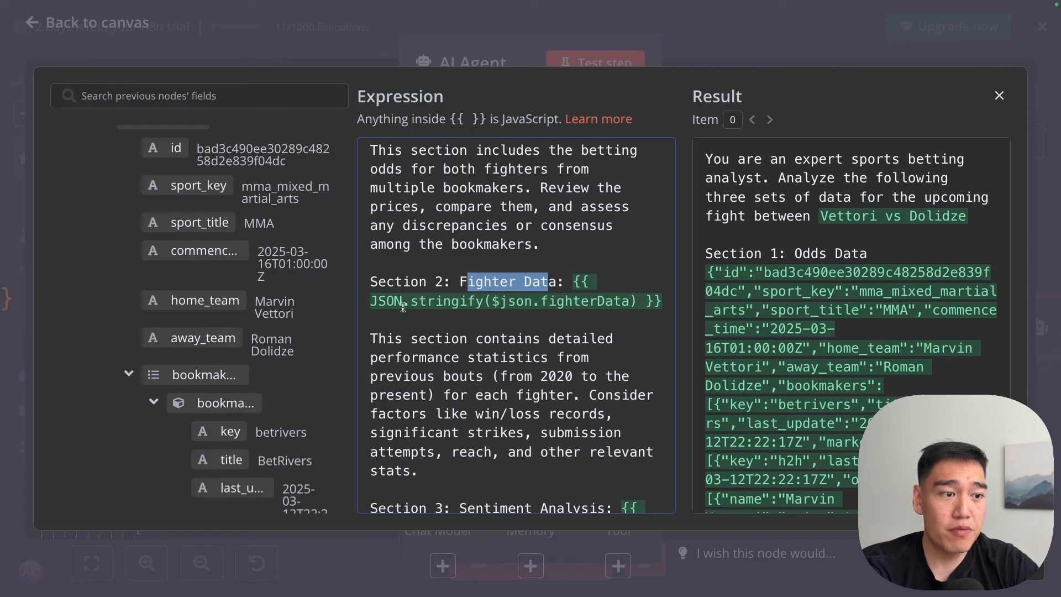
drag(386, 302, 625, 305)
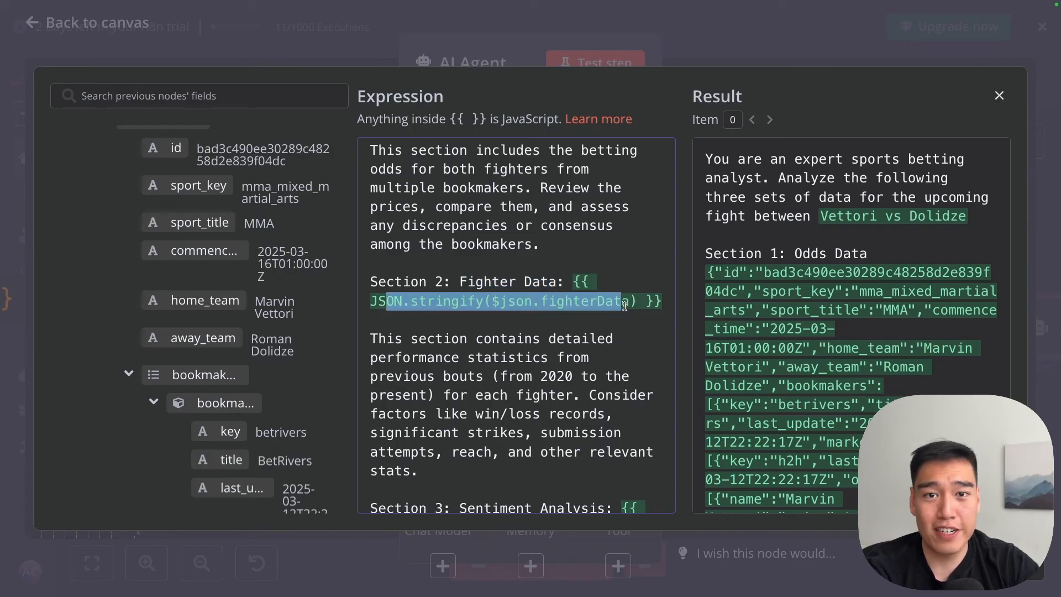
scroll(221, 304, up, 5)
drag(178, 196, 460, 303)
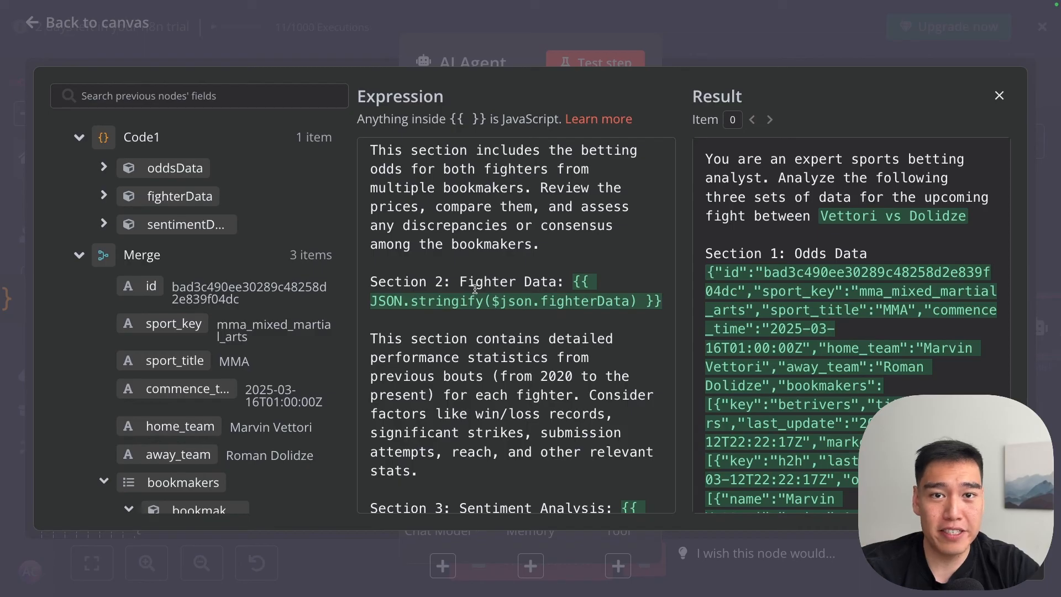
scroll(544, 283, down, 3)
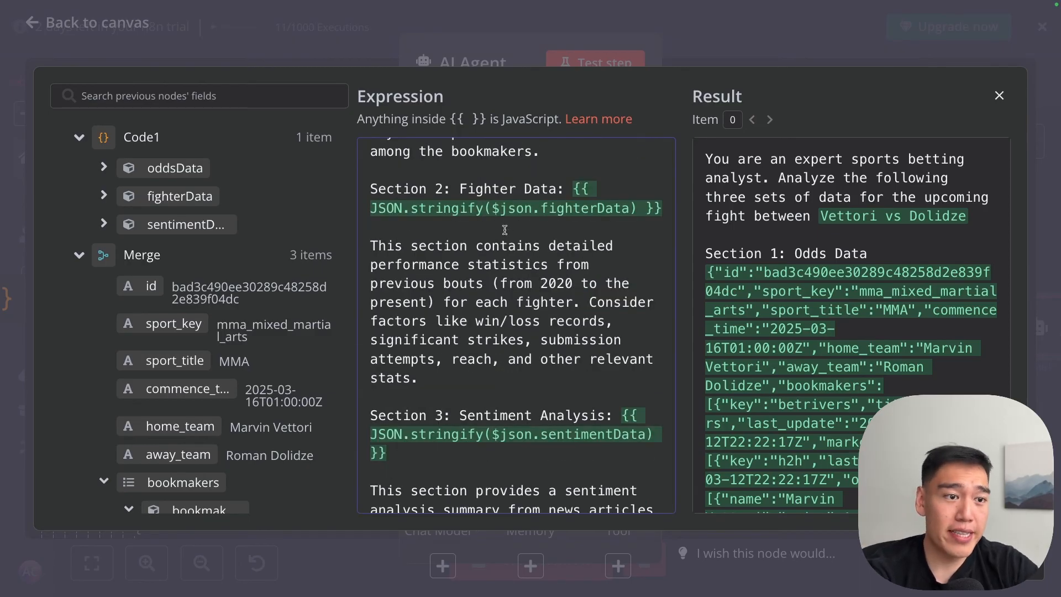
drag(499, 246, 556, 246)
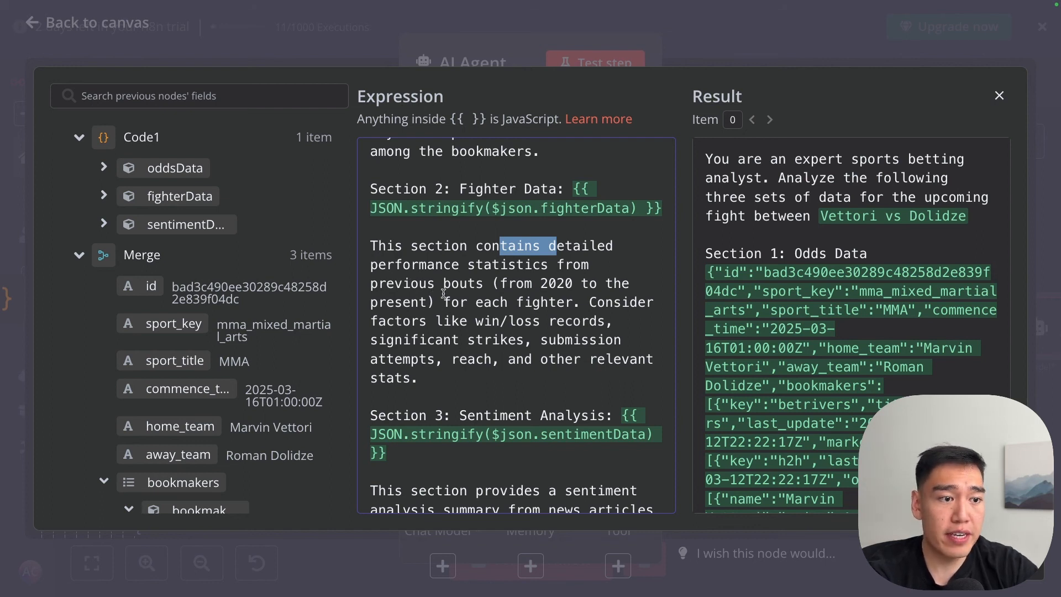
drag(590, 301, 527, 321)
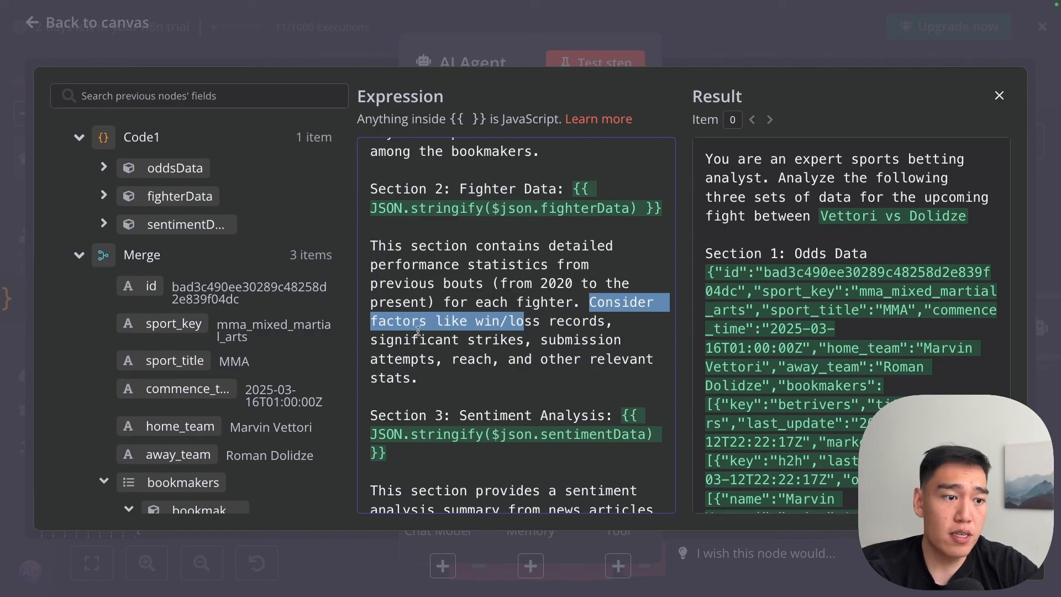
drag(419, 339, 484, 360)
scroll(484, 360, down, 3)
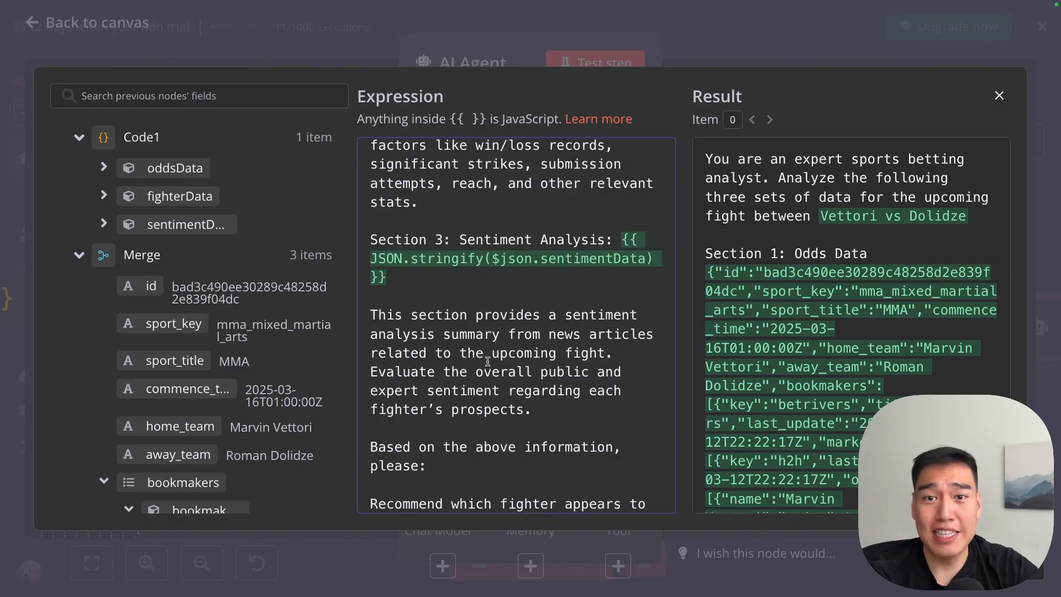
drag(452, 239, 614, 238)
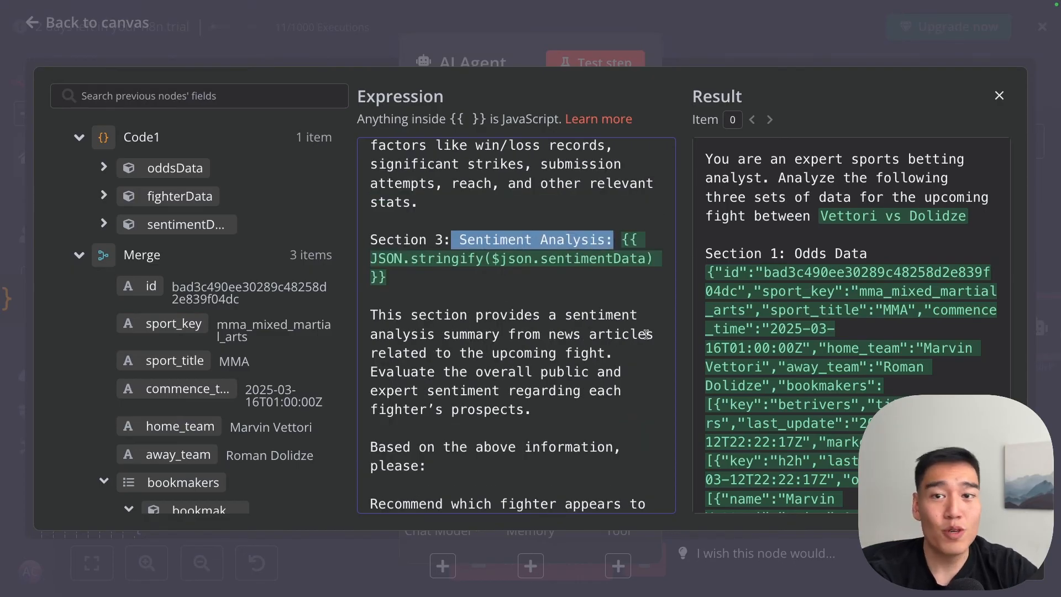
drag(227, 227, 492, 279)
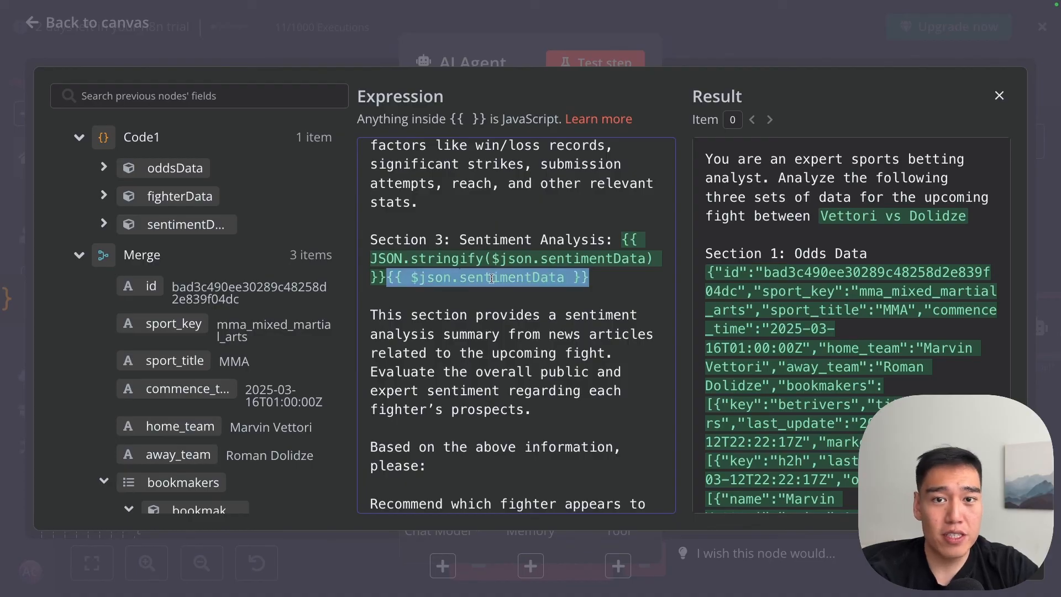
key(BackSpace)
- Read the rendered Section 3 sentiment analysis in the result and the prompt's instructions for evaluating the news summary
scroll(884, 233, down, 5)
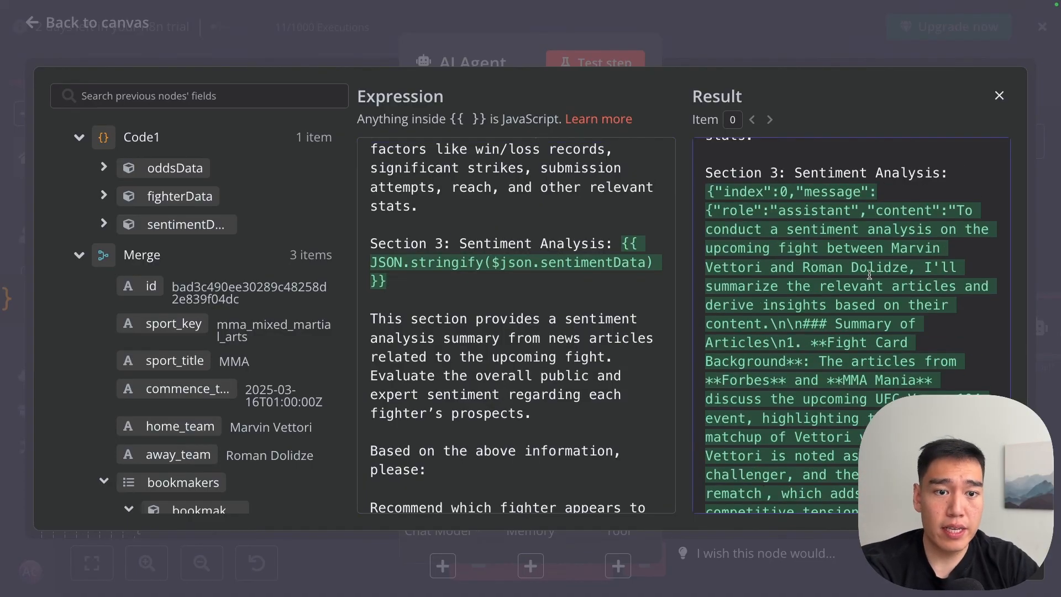
scroll(869, 275, down, 1)
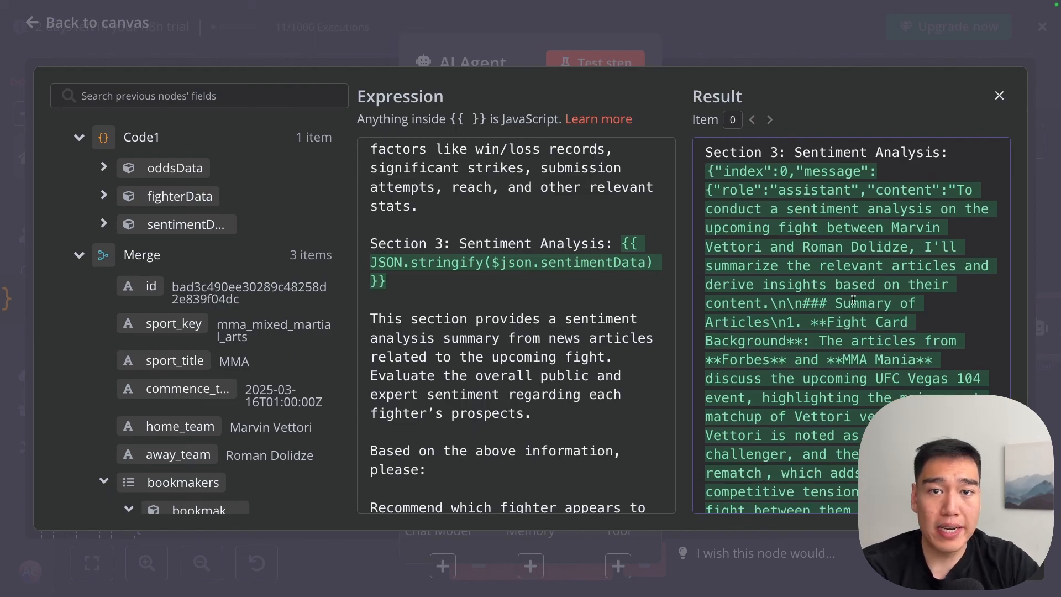
scroll(868, 334, down, 5)
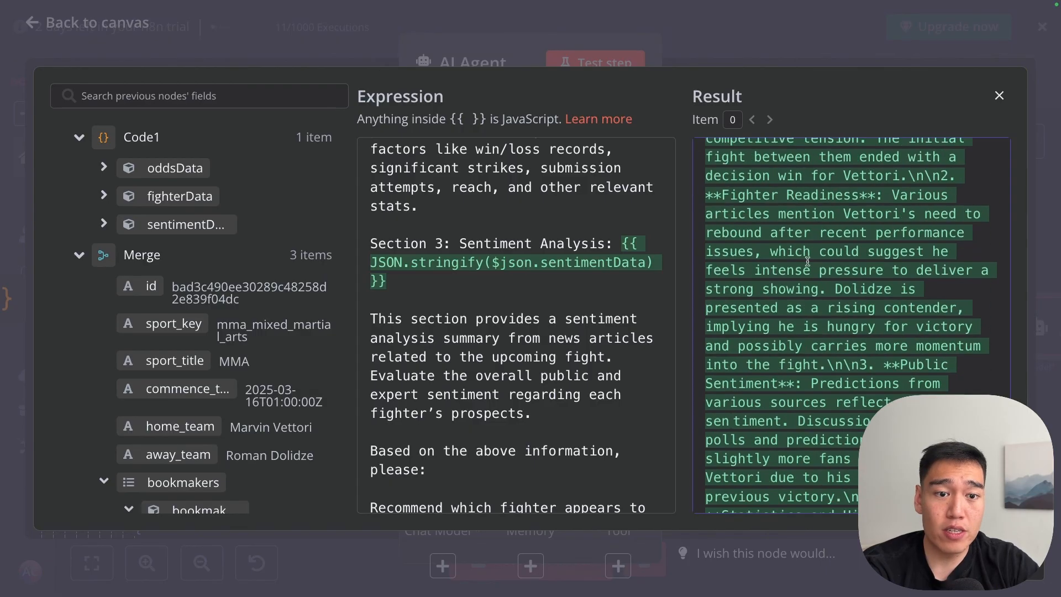
scroll(846, 344, down, 3)
scroll(845, 344, down, 1)
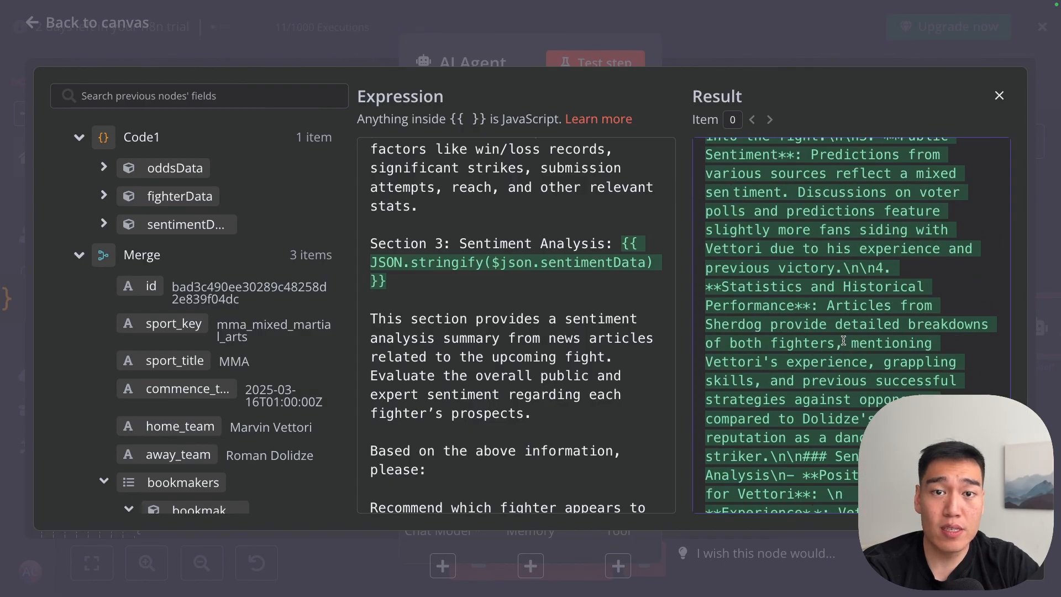
scroll(381, 265, down, 3)
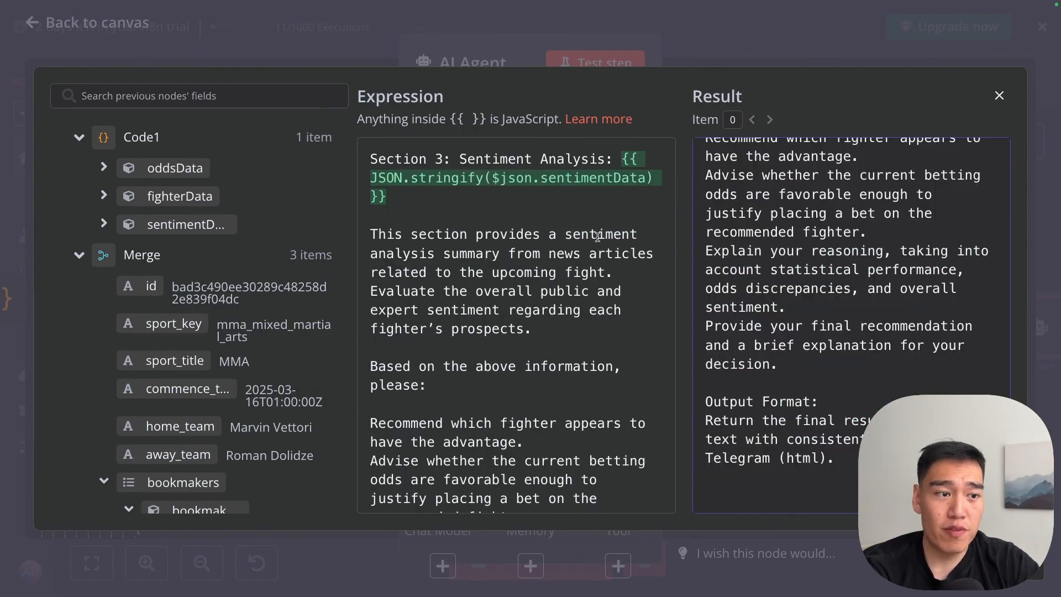
drag(393, 257, 630, 256)
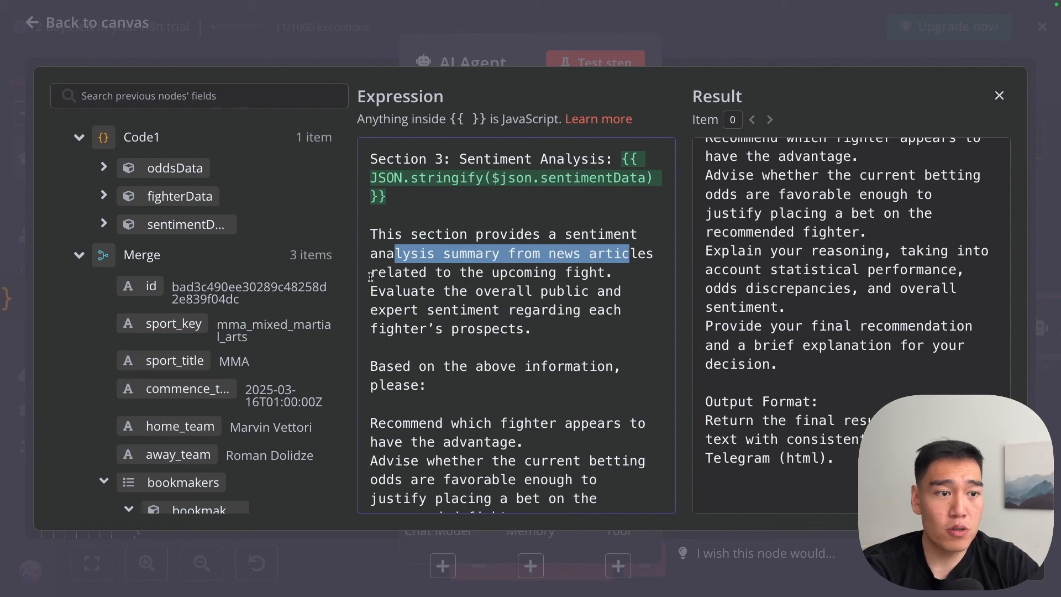
scroll(393, 278, down, 3)
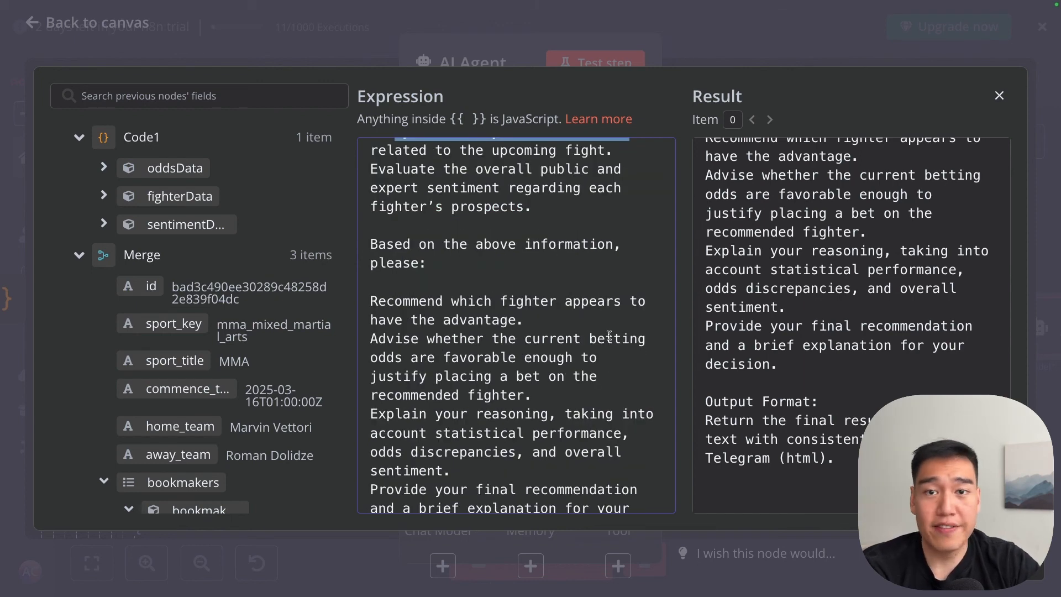
- Read the prompt's closing instructions on the fighter recommendation, betting odds, reasoning, and Telegram HTML output format, and return to the canvas
drag(427, 264, 372, 251)
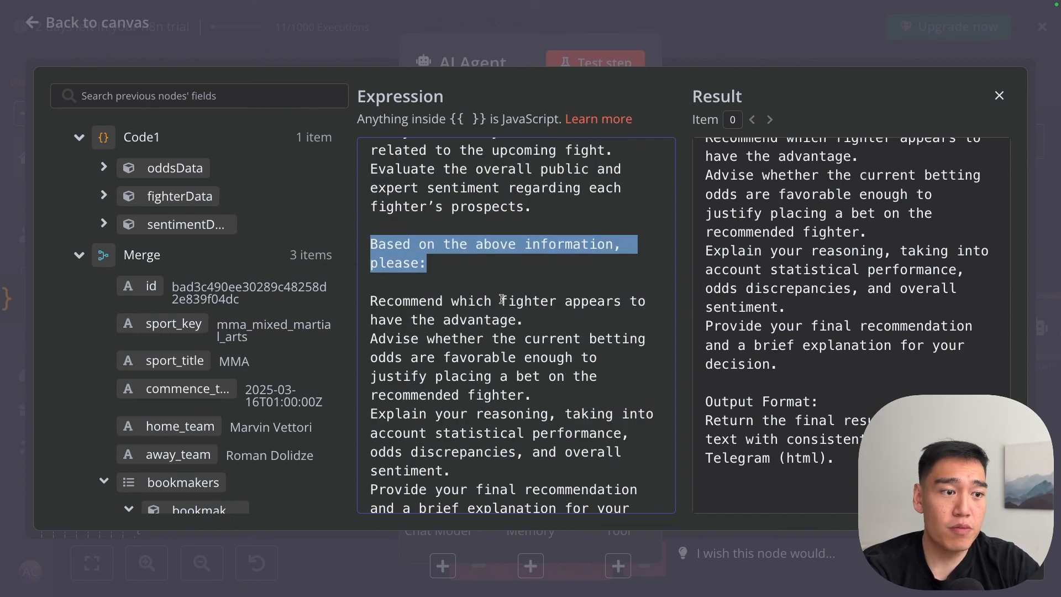
scroll(500, 298, down, 2)
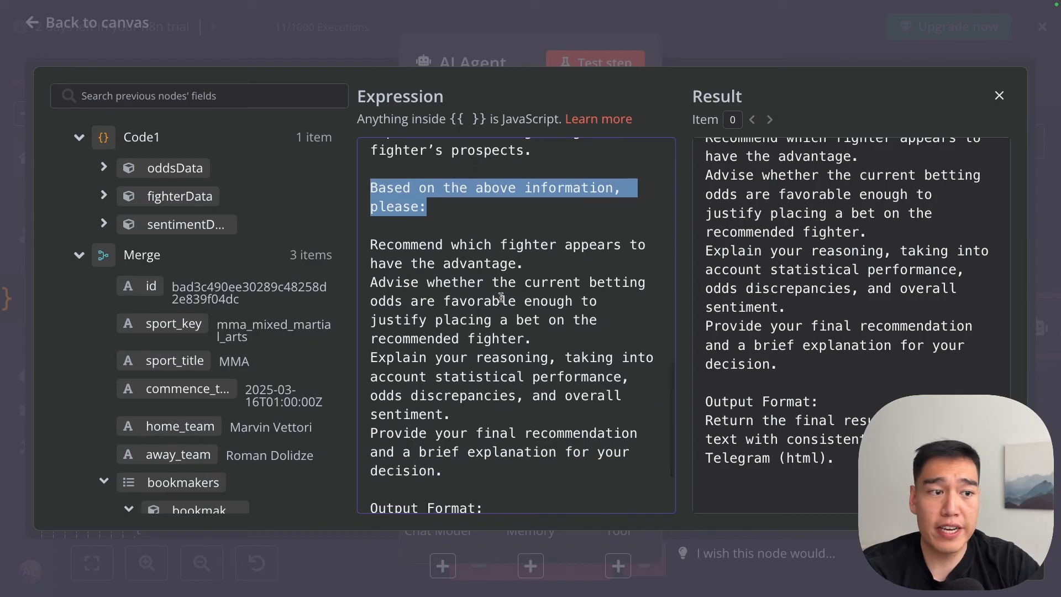
drag(524, 264, 616, 284)
click(536, 271)
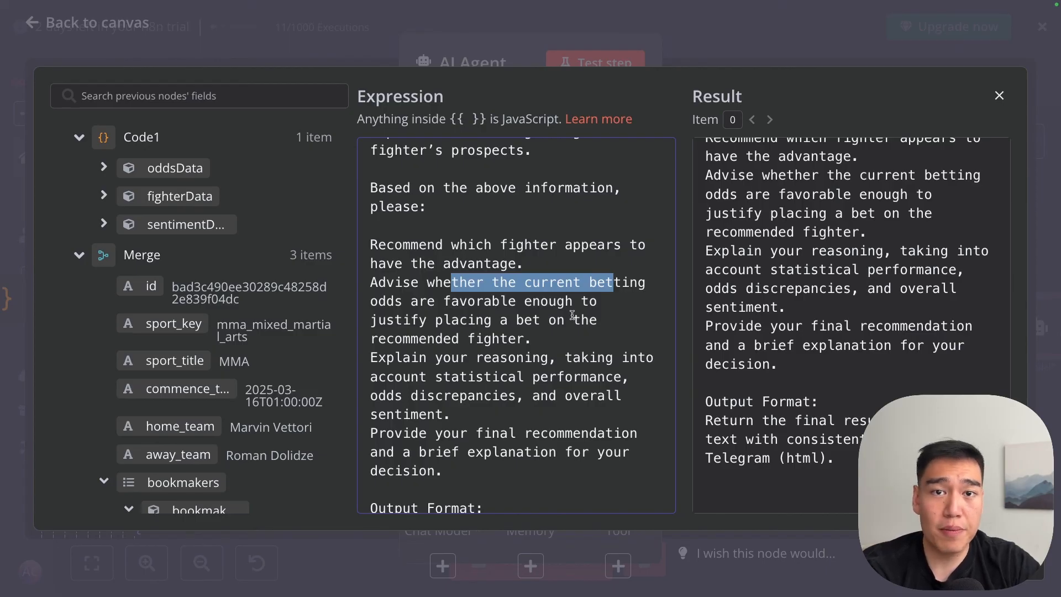
click(569, 336)
scroll(569, 337, down, 2)
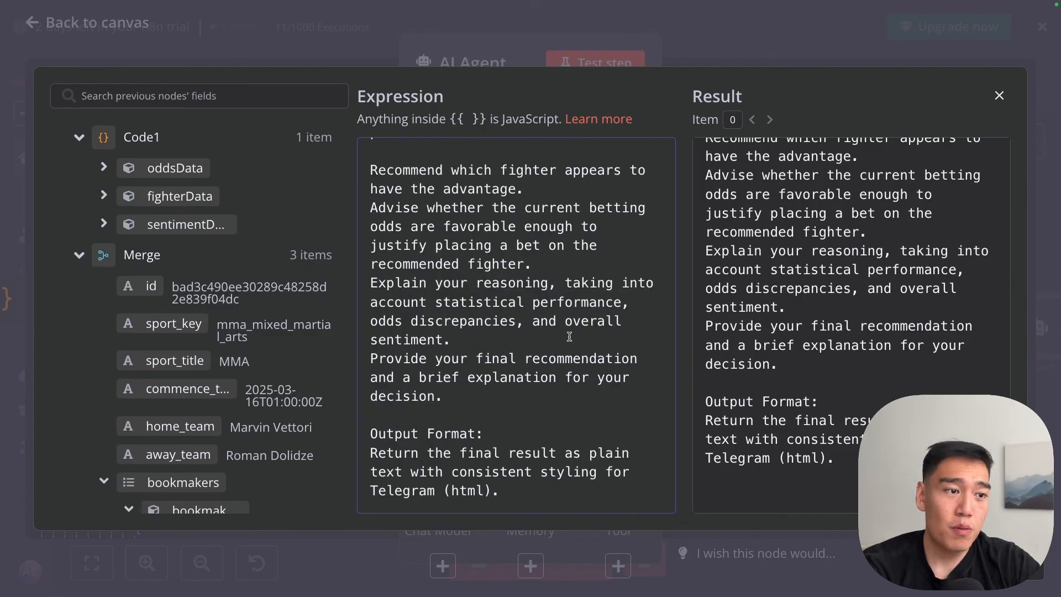
drag(484, 283, 536, 297)
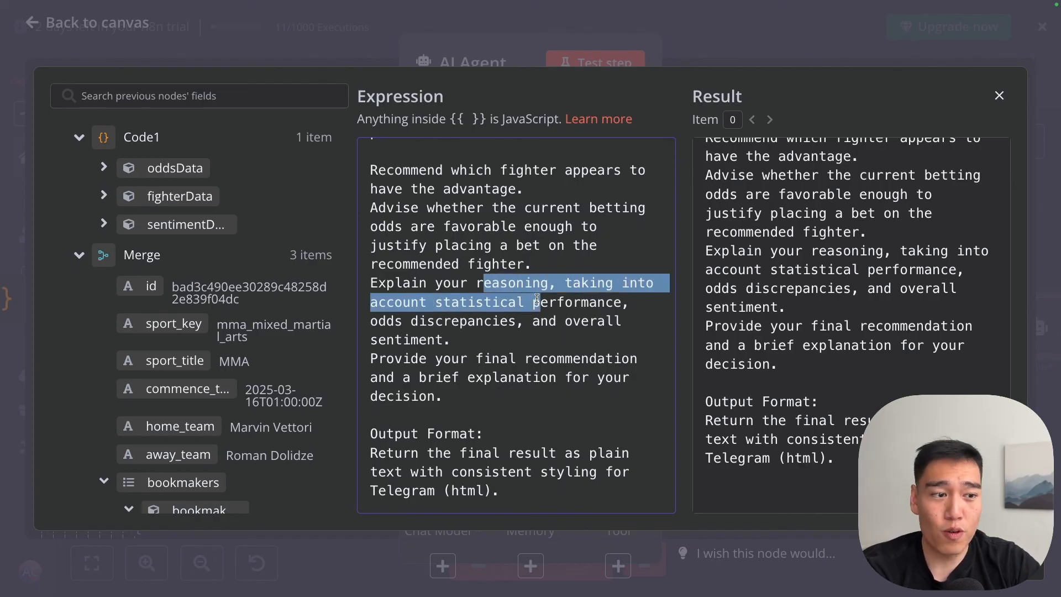
drag(423, 320, 515, 324)
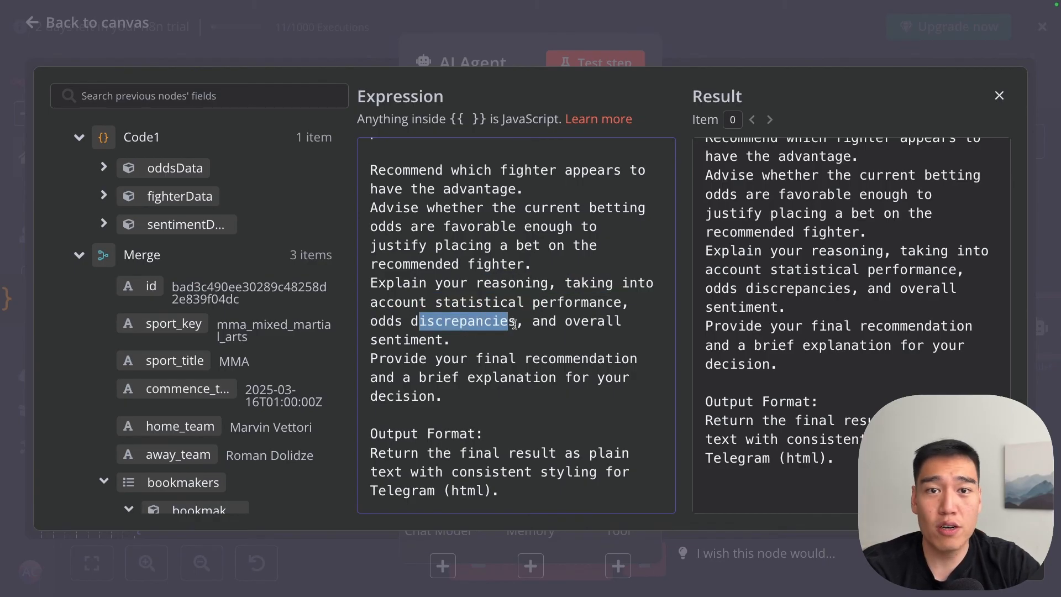
scroll(511, 324, down, 1)
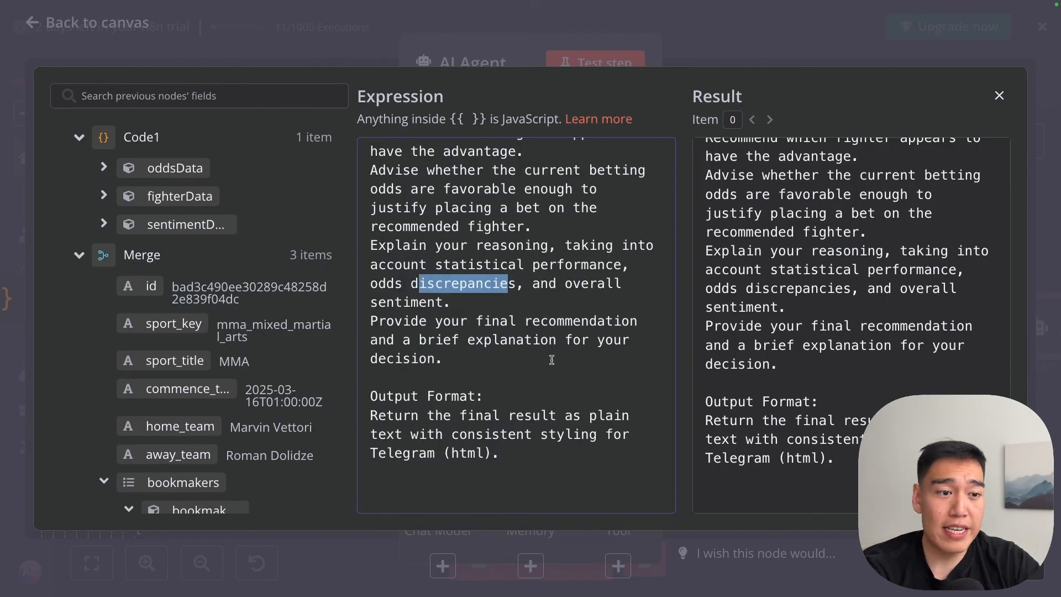
drag(486, 359, 374, 327)
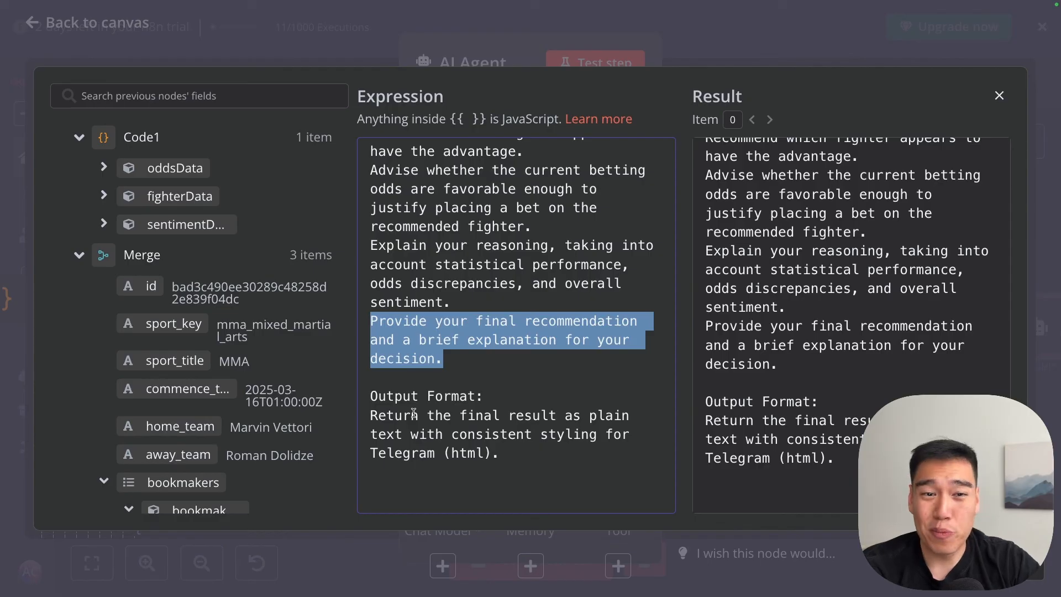
drag(373, 395, 614, 420)
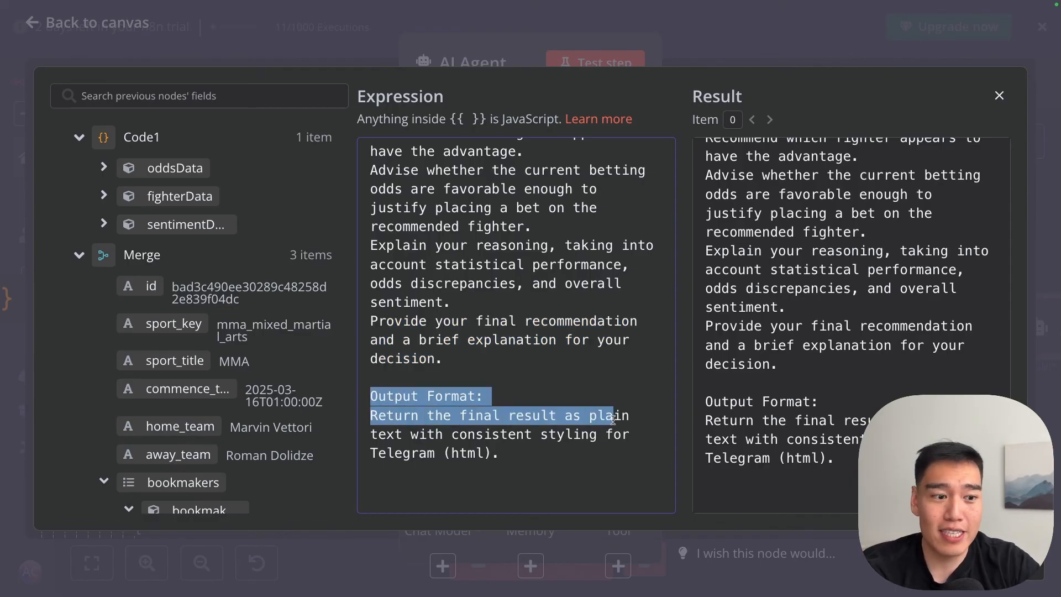
drag(467, 434, 501, 452)
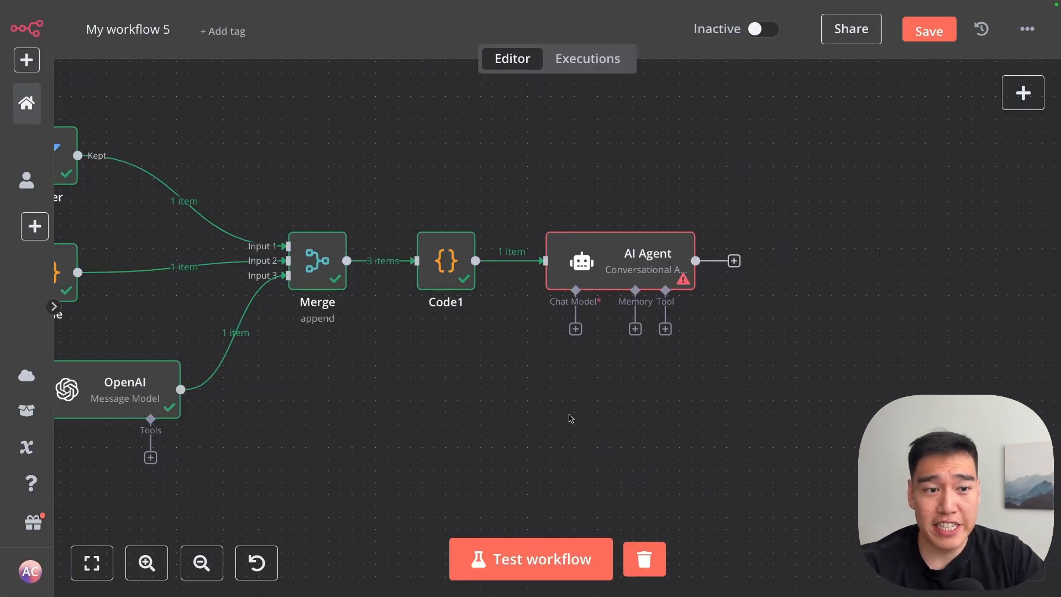
- Attach a Google Gemini Chat Model as the AI Agent's chat model and look through its available model versions
click(575, 328)
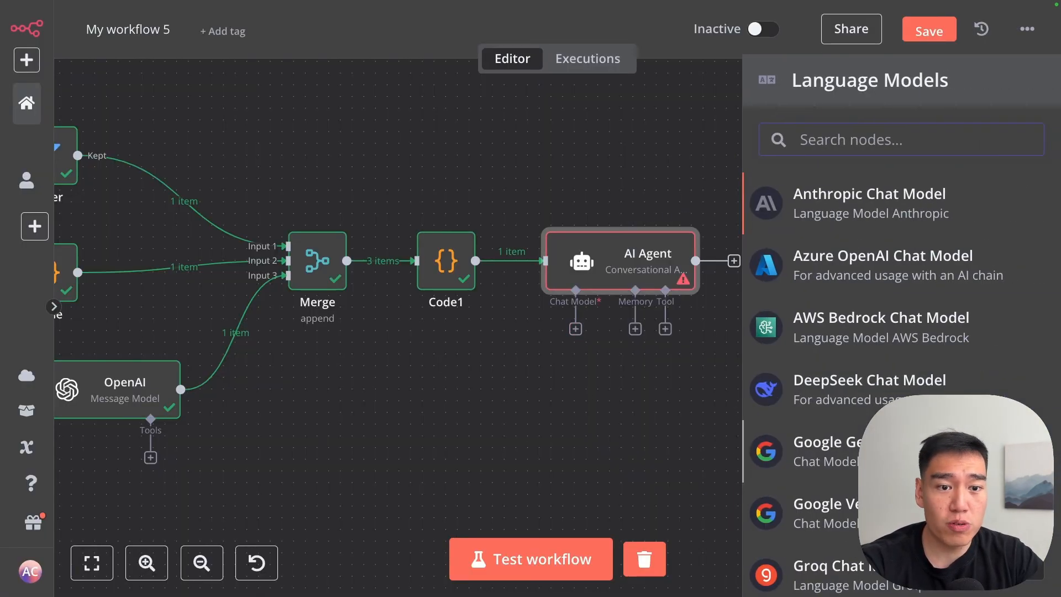
scroll(886, 381, down, 2)
click(886, 381)
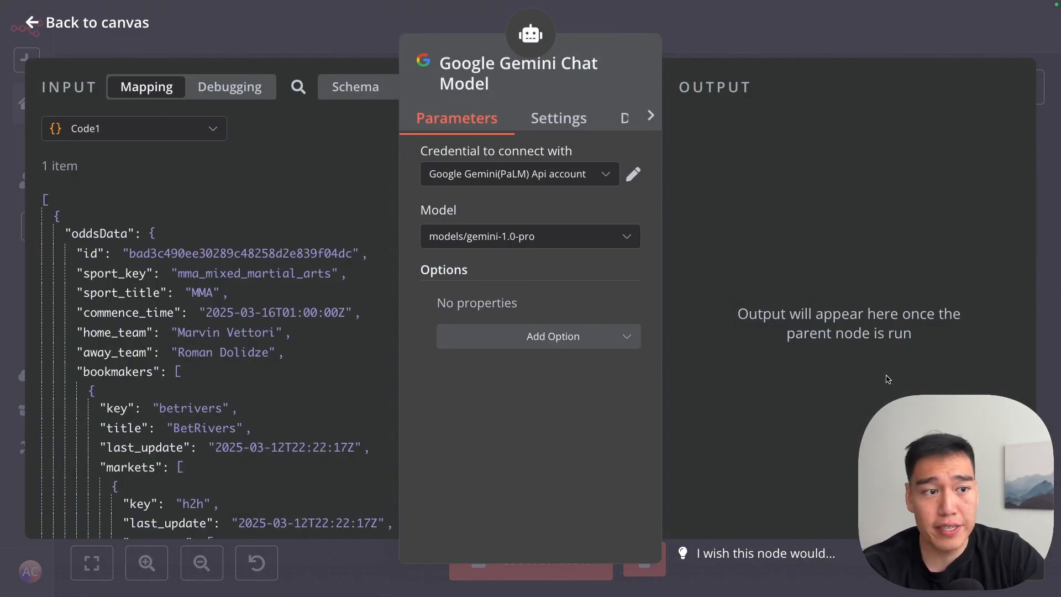
click(575, 242)
scroll(551, 348, down, 2)
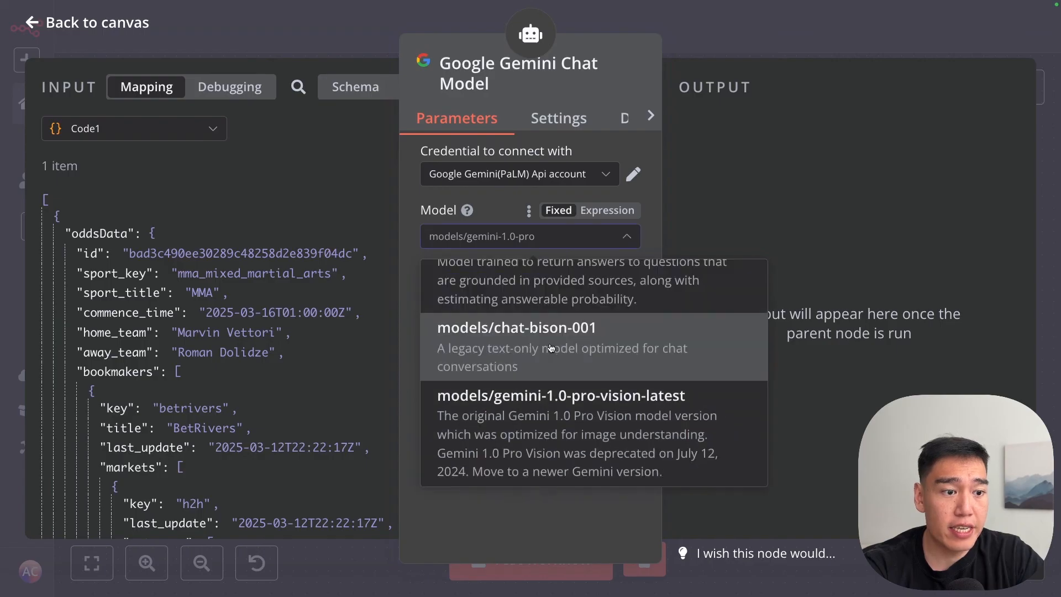
scroll(550, 349, down, 3)
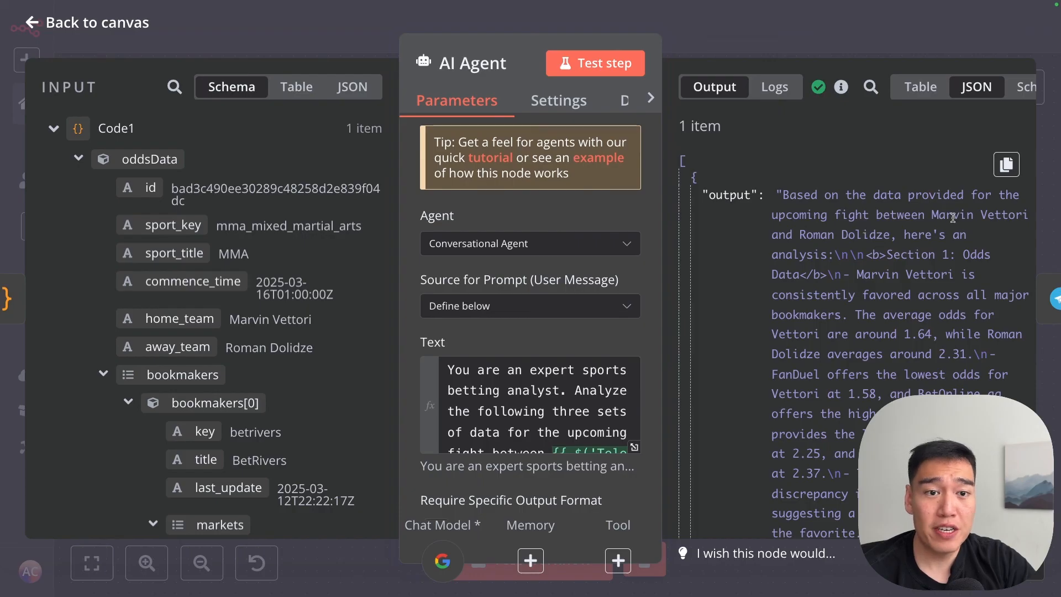
- Examine Section 1 of the AI Agent's output, covering the bookmaker odds comparison for the two fighters
scroll(895, 238, down, 1)
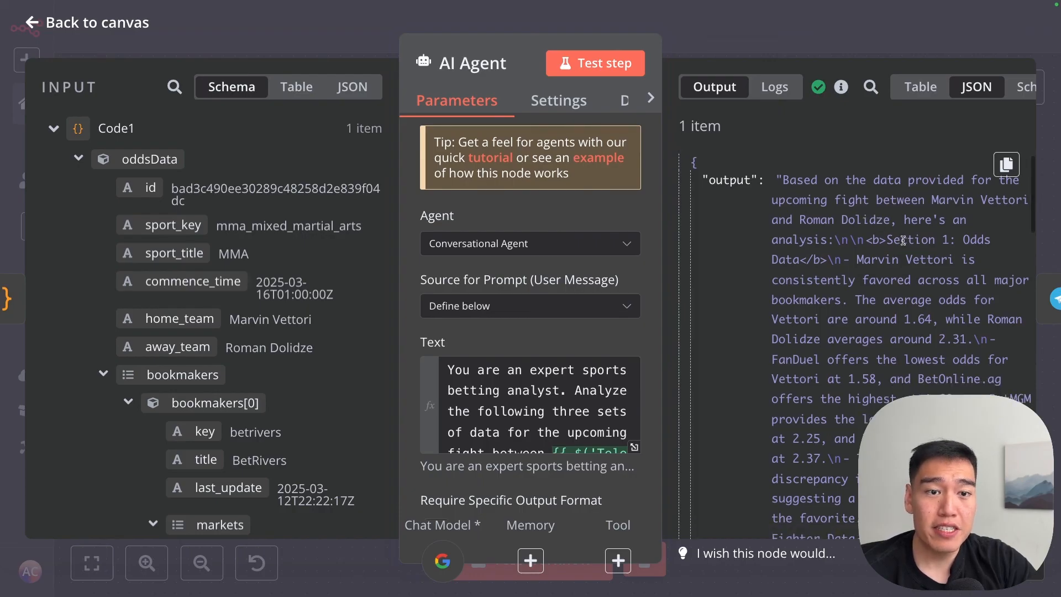
scroll(901, 237, up, 1)
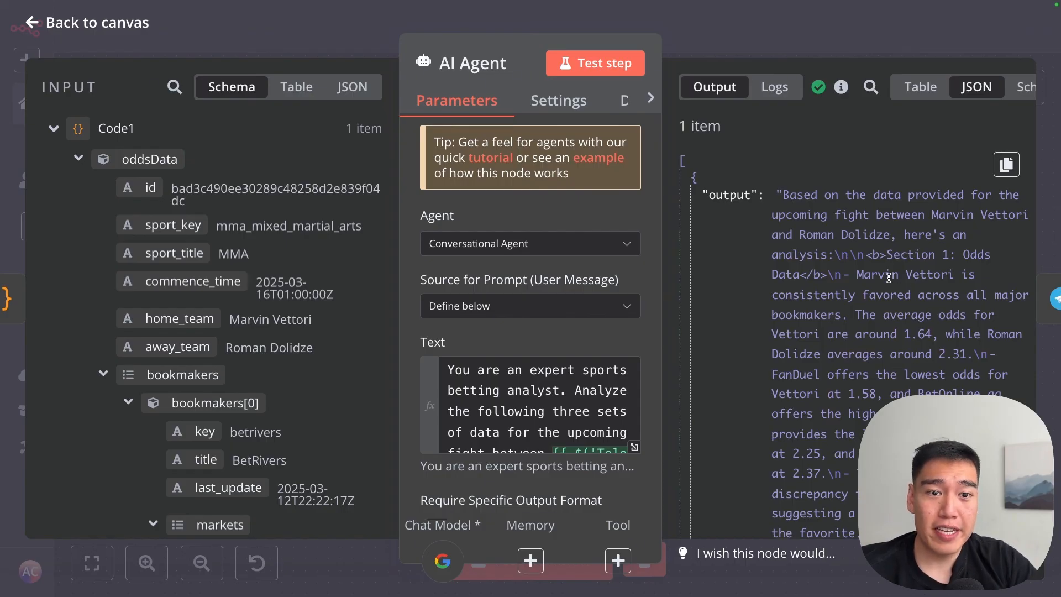
drag(891, 275, 895, 291)
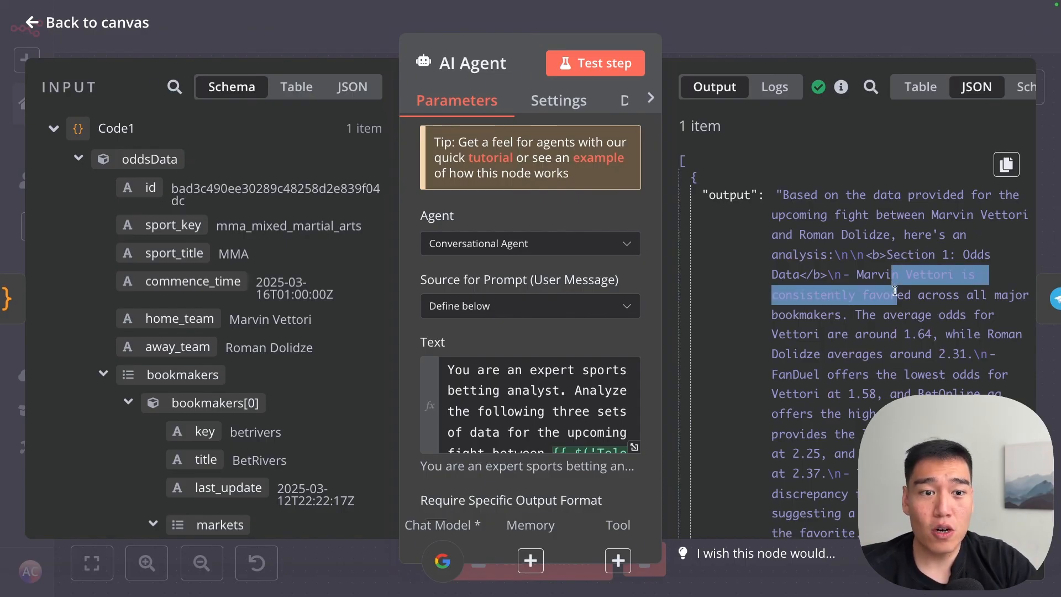
click(993, 332)
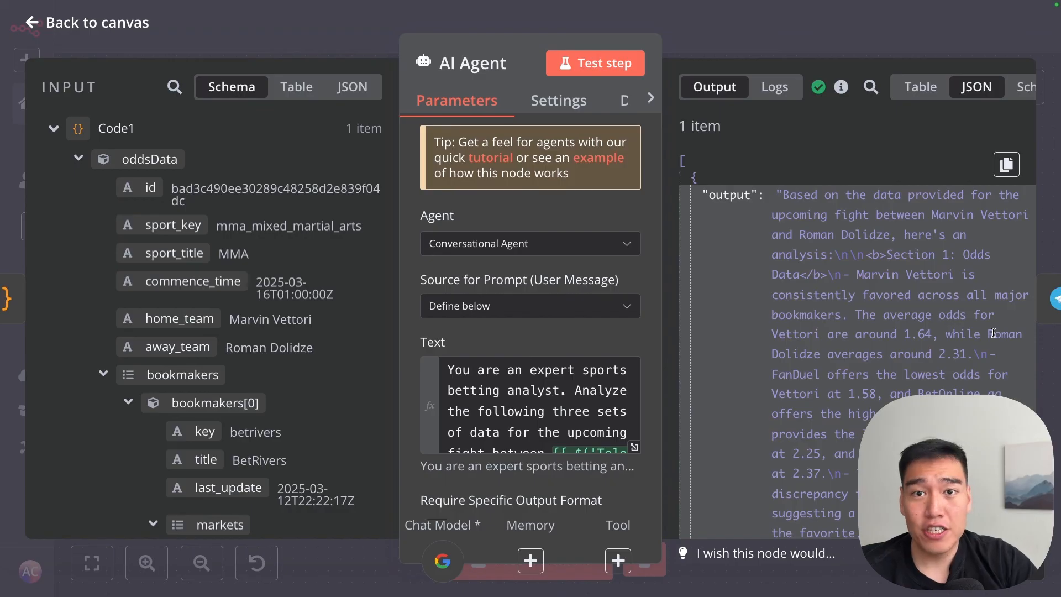
scroll(914, 338, down, 1)
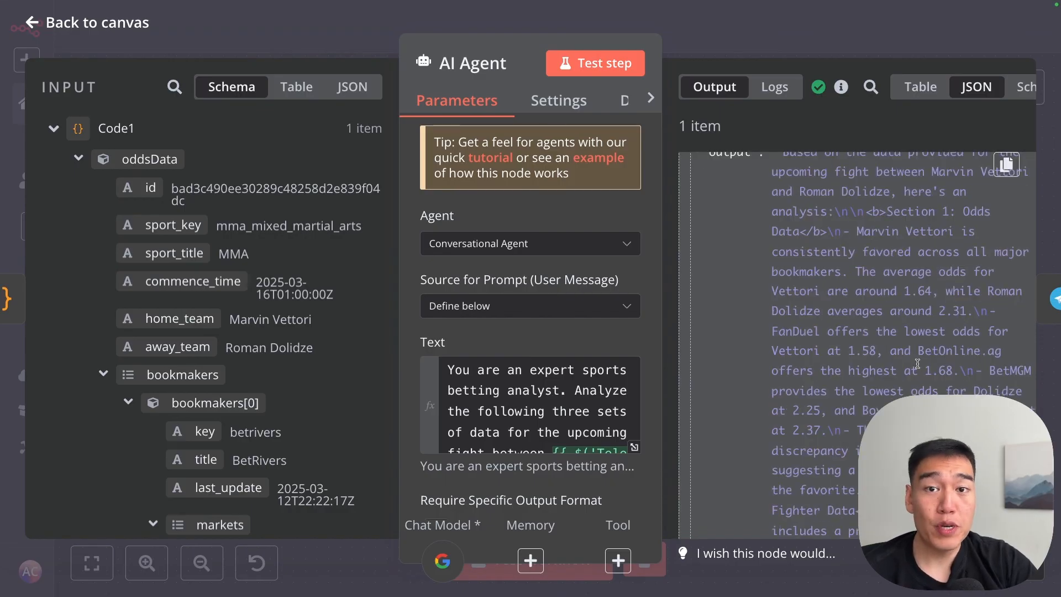
drag(786, 328, 799, 327)
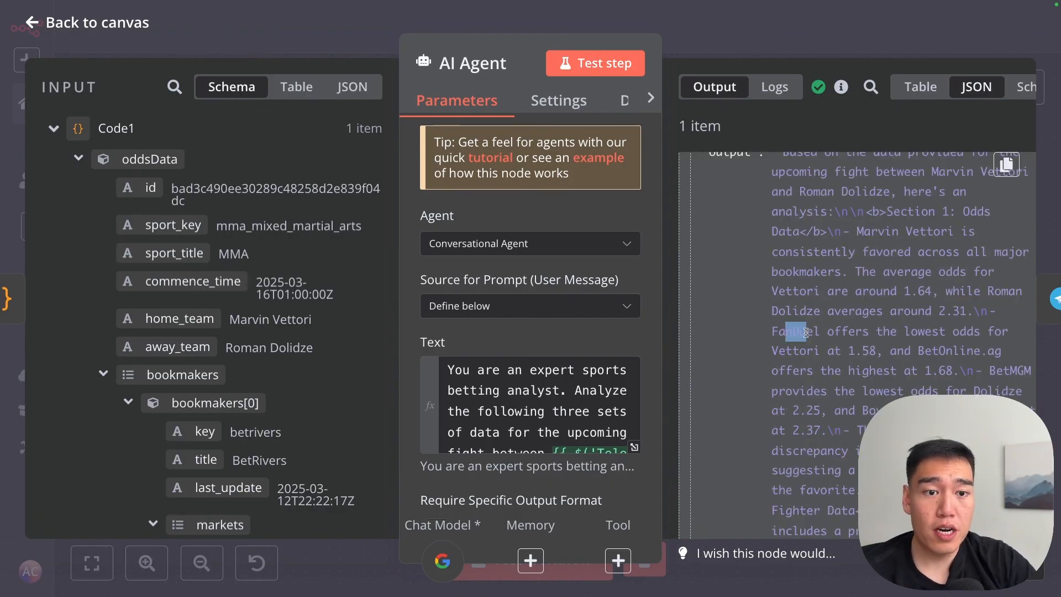
click(825, 337)
- Read the Fighter Data and Sentiment Analysis sections of the AI Agent's output
scroll(825, 337, down, 6)
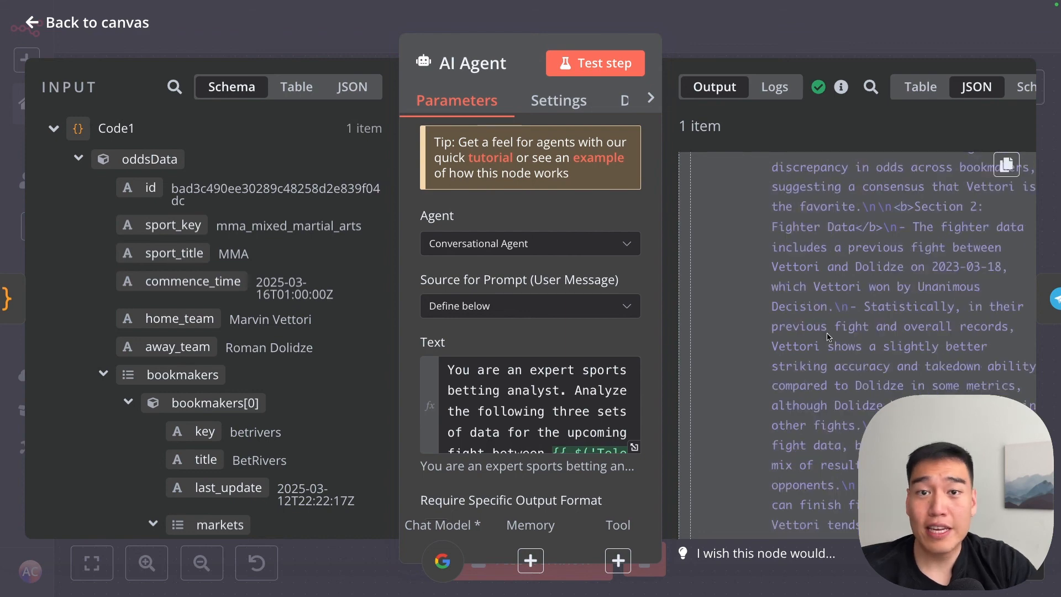
drag(792, 226, 873, 249)
scroll(873, 248, down, 2)
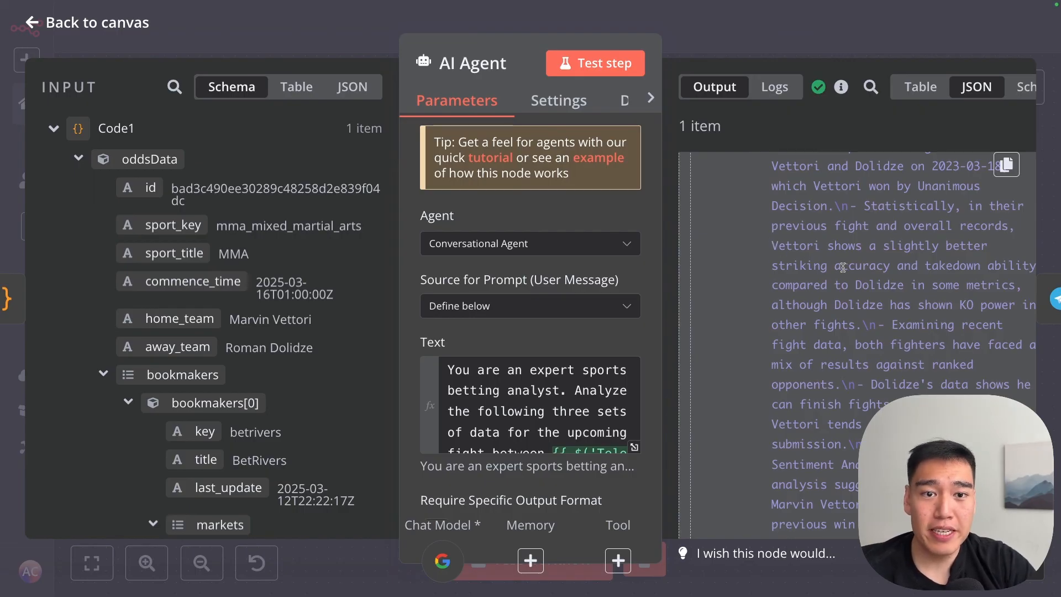
scroll(840, 269, down, 4)
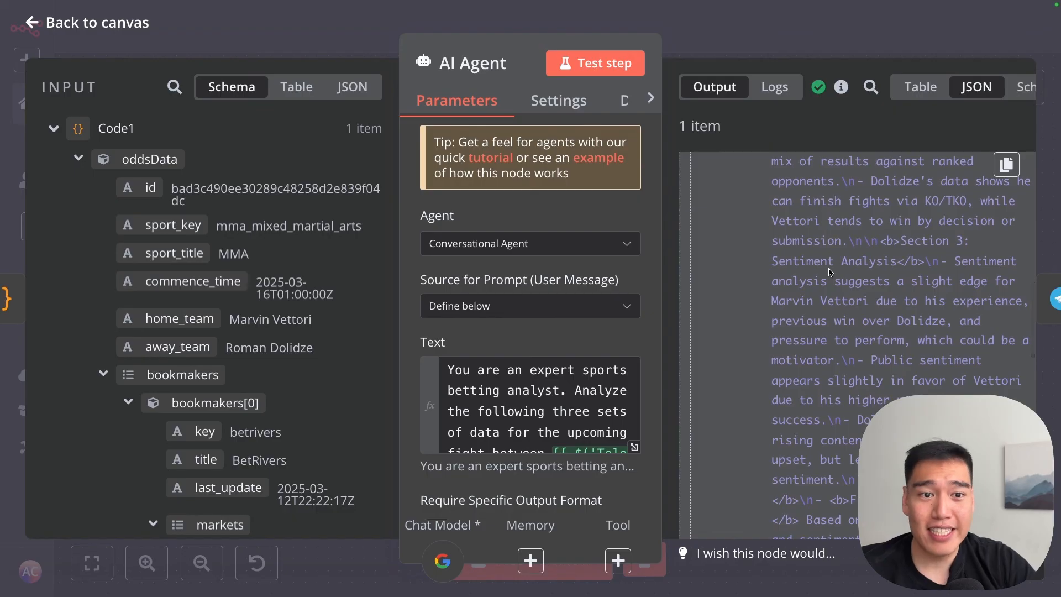
drag(772, 261, 847, 287)
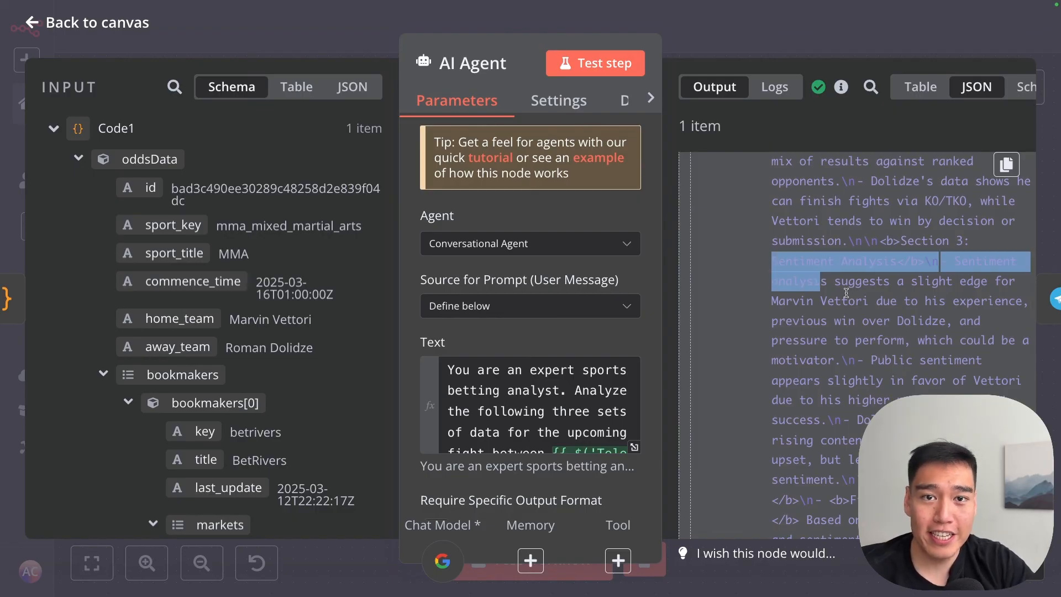
- Examine the output's betting odds favorability, reasoning and final recommendation, and return to the canvas
scroll(846, 293, down, 7)
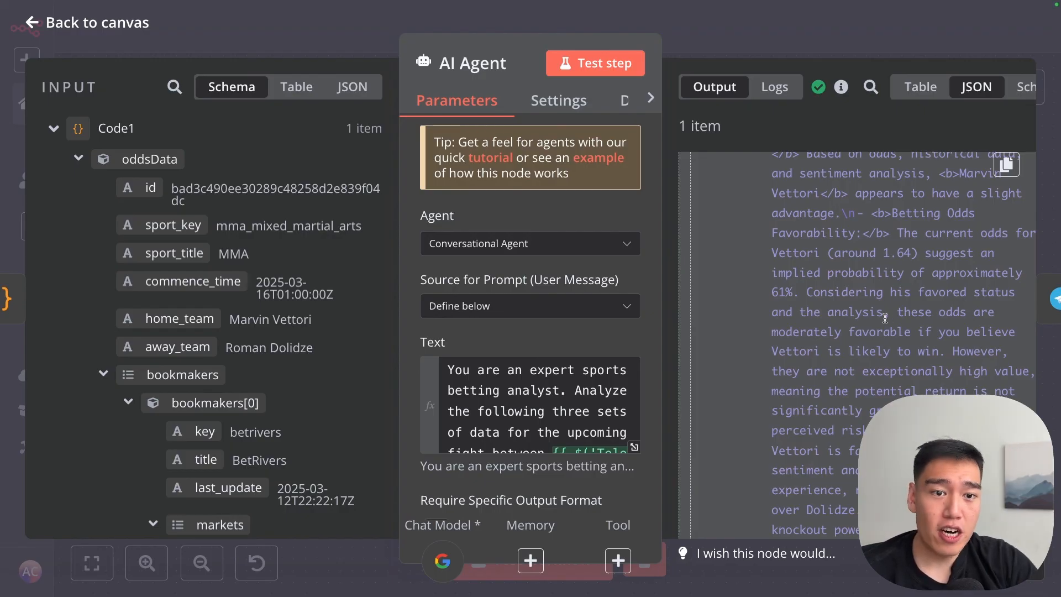
drag(884, 312, 917, 344)
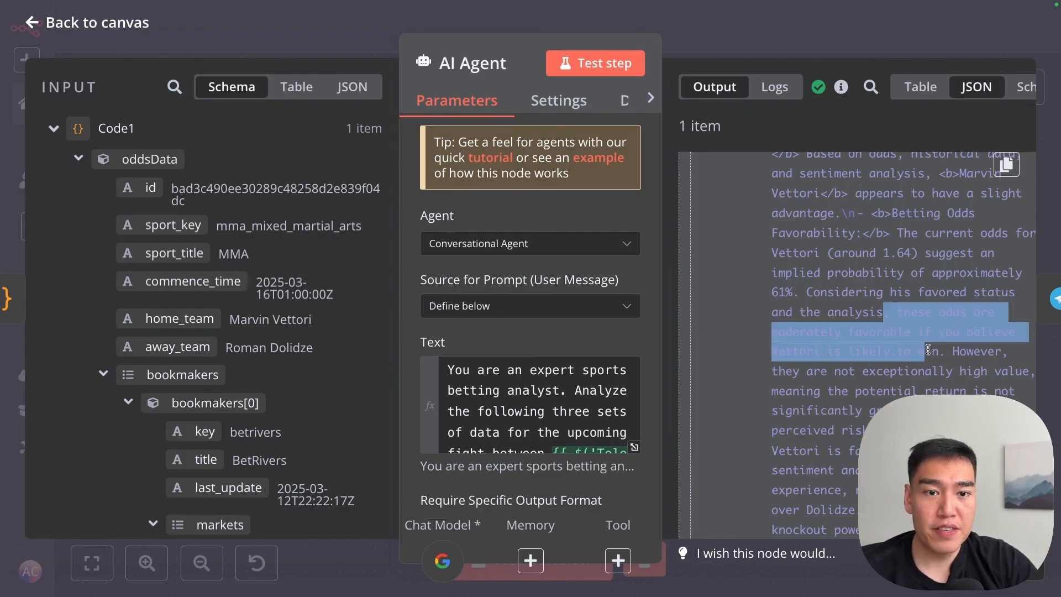
click(942, 352)
scroll(943, 355, down, 2)
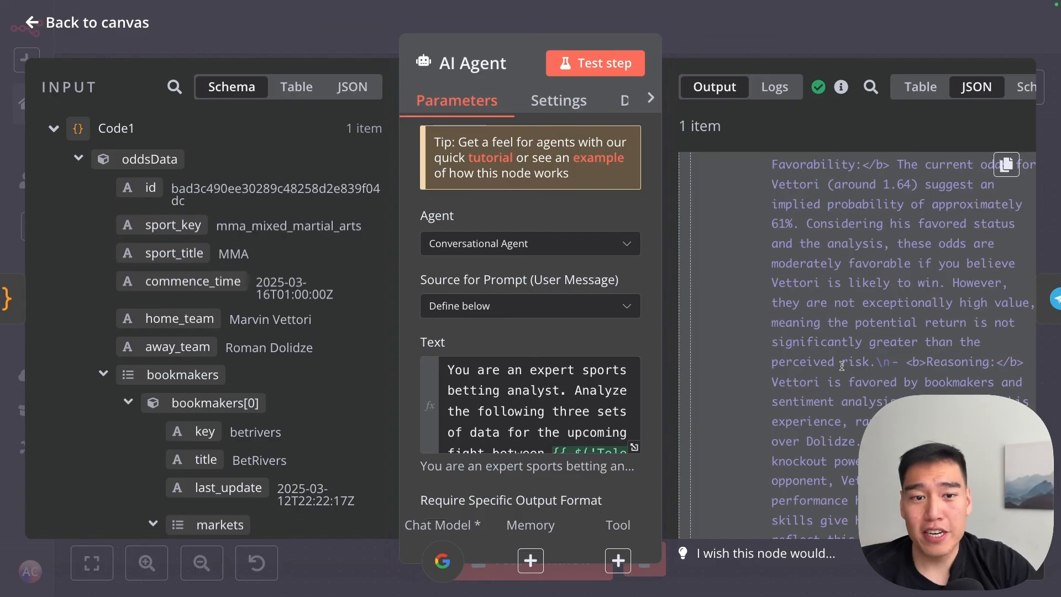
drag(862, 316, 1017, 326)
click(871, 324)
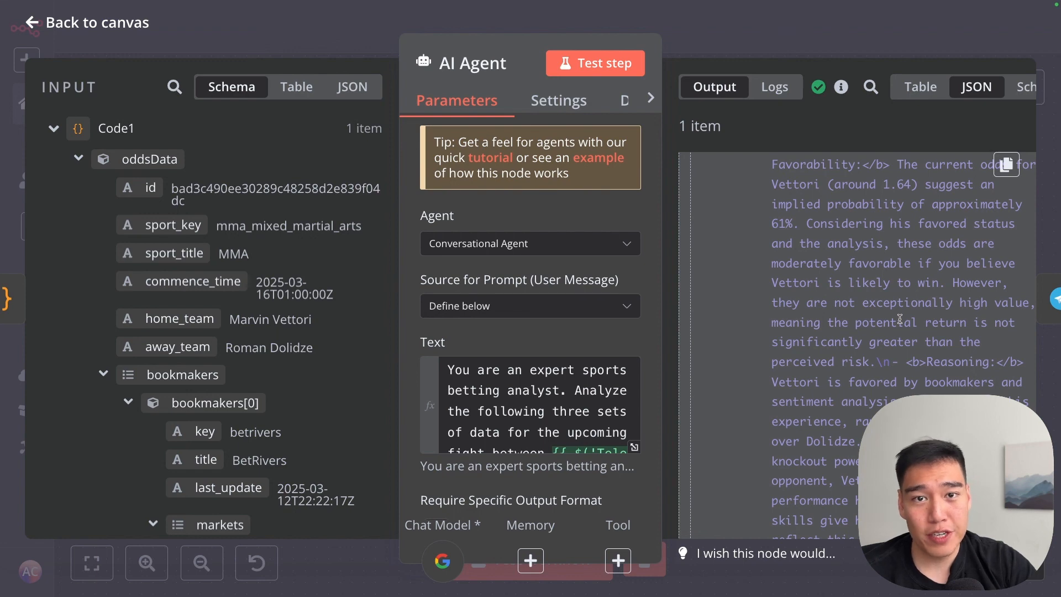
scroll(899, 319, down, 10)
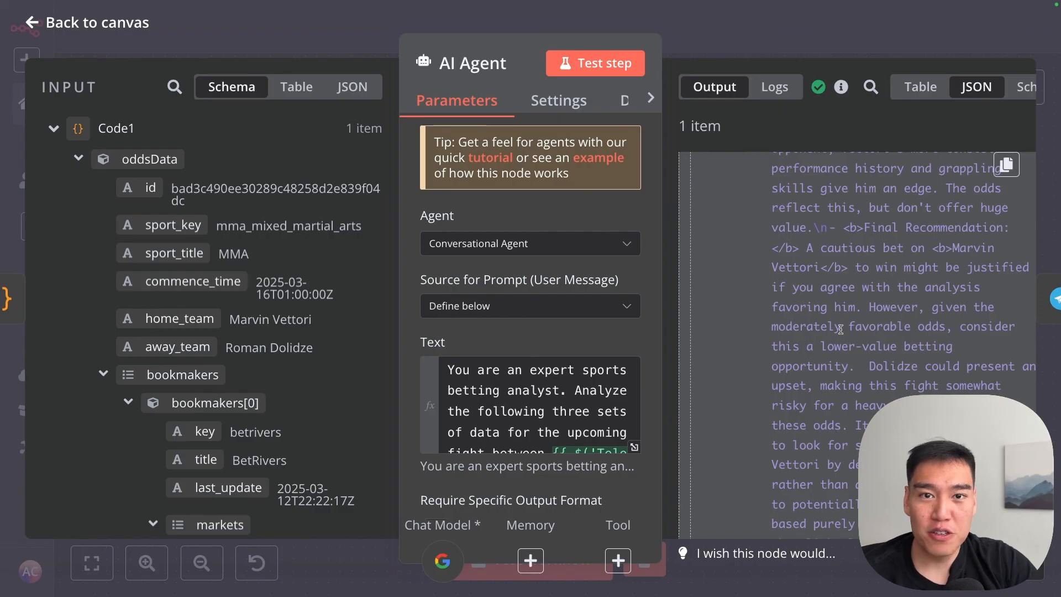
key(Escape)
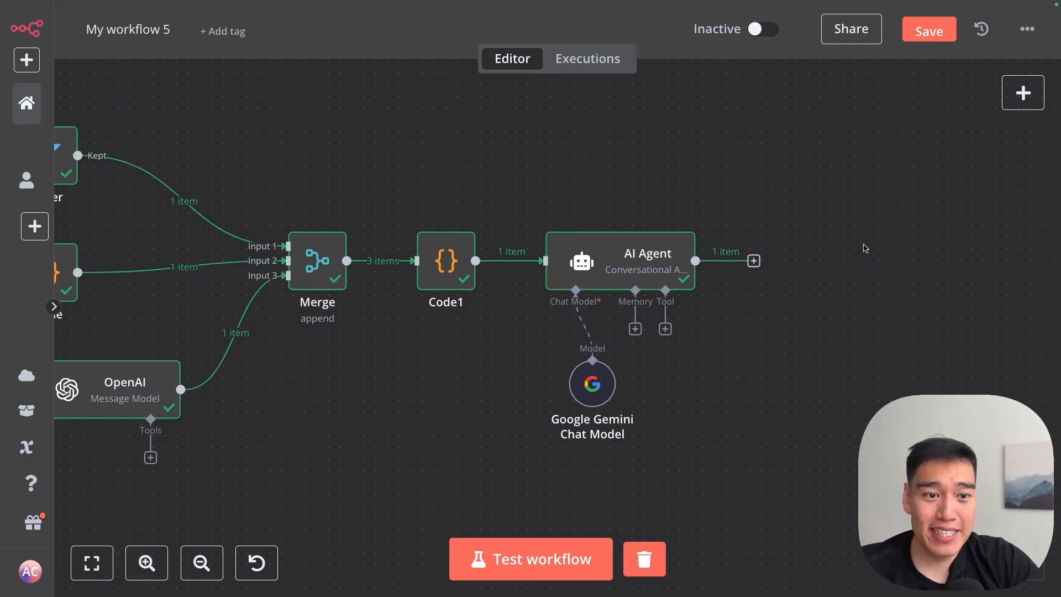
- Add a Telegram node with the Send a text message action after the AI Agent
click(759, 256)
text(te)
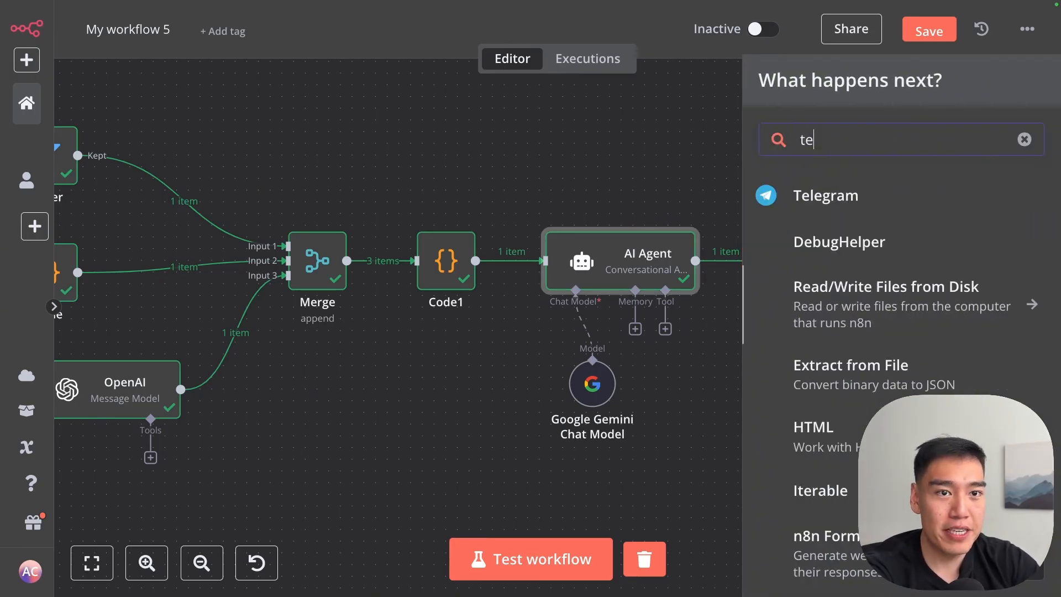
key(Return)
scroll(901, 387, down, 4)
scroll(851, 359, down, 2)
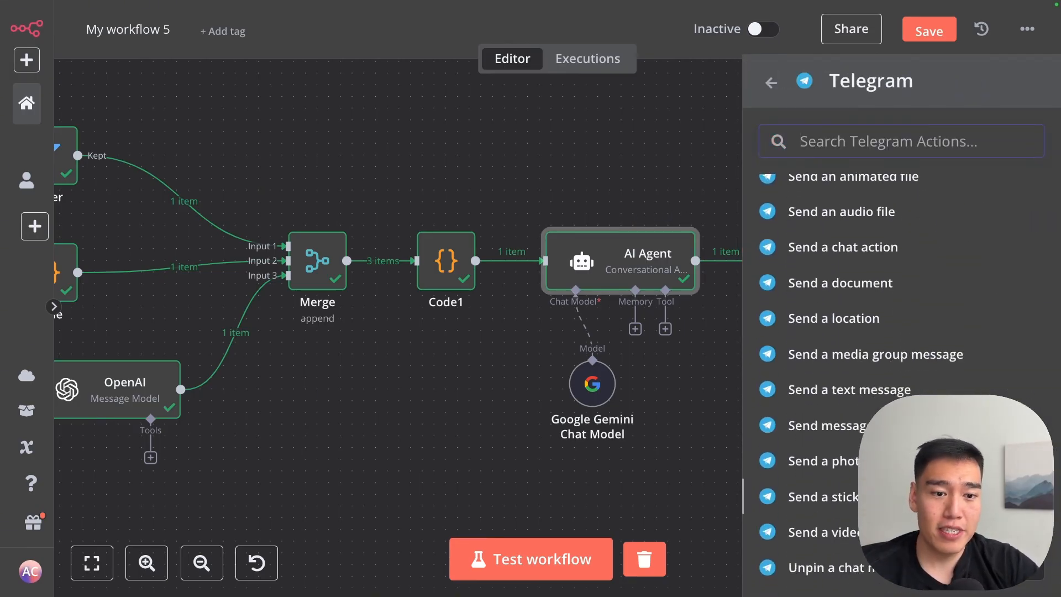
click(828, 383)
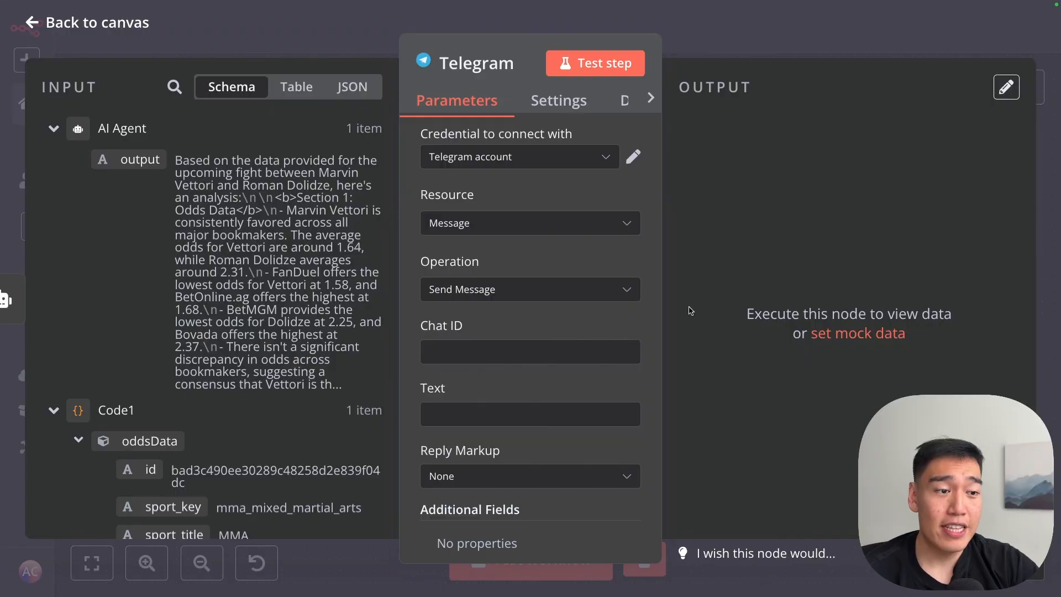
- Map the Telegram node's Chat ID to the message chat id from the Telegram Trigger and check the resolved result
click(53, 128)
click(53, 161)
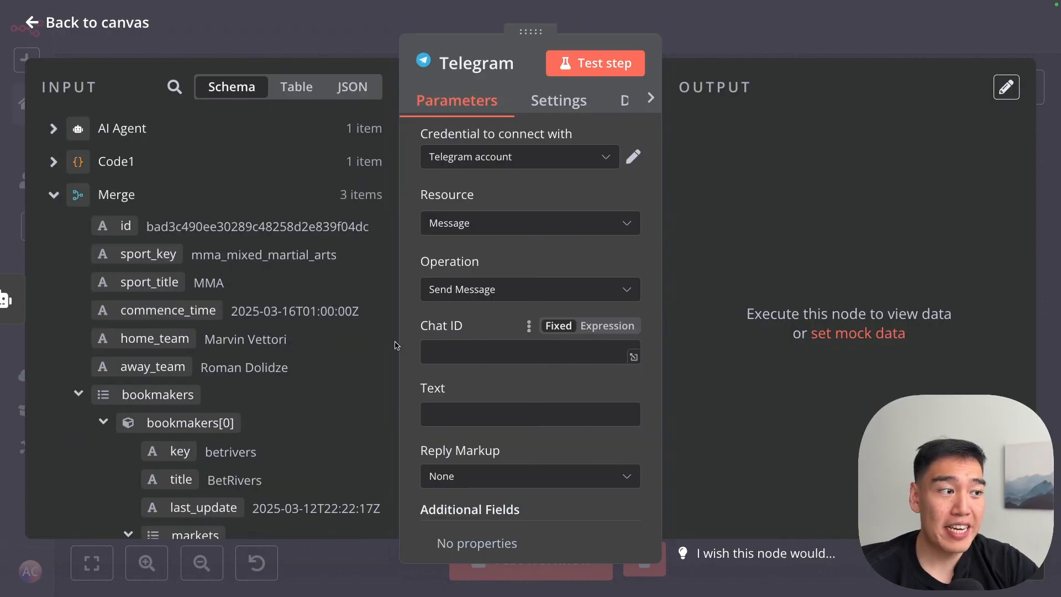
click(53, 195)
click(53, 228)
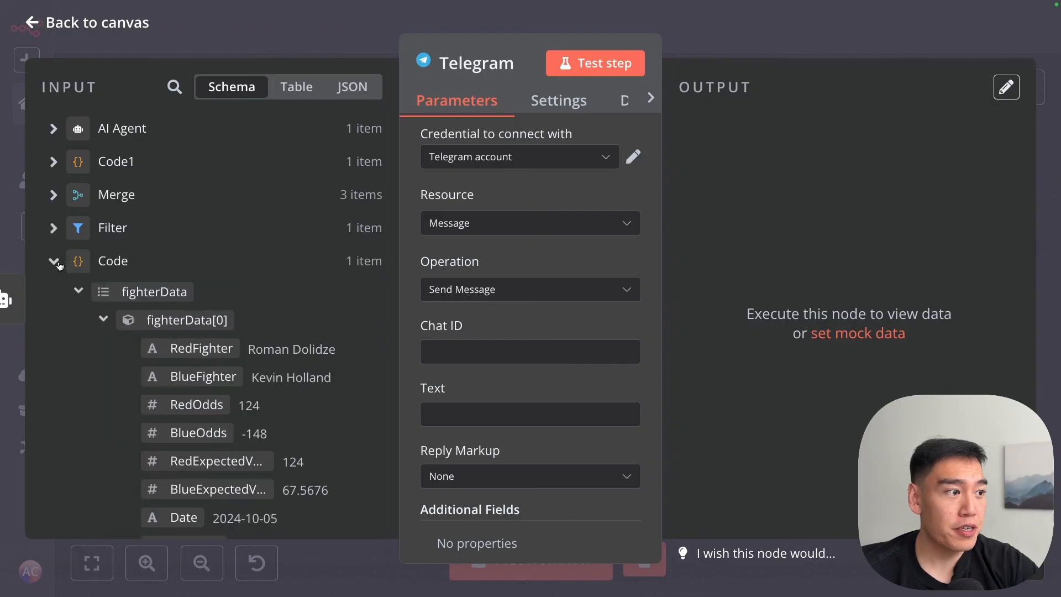
scroll(175, 479, down, 10)
drag(175, 475, 476, 353)
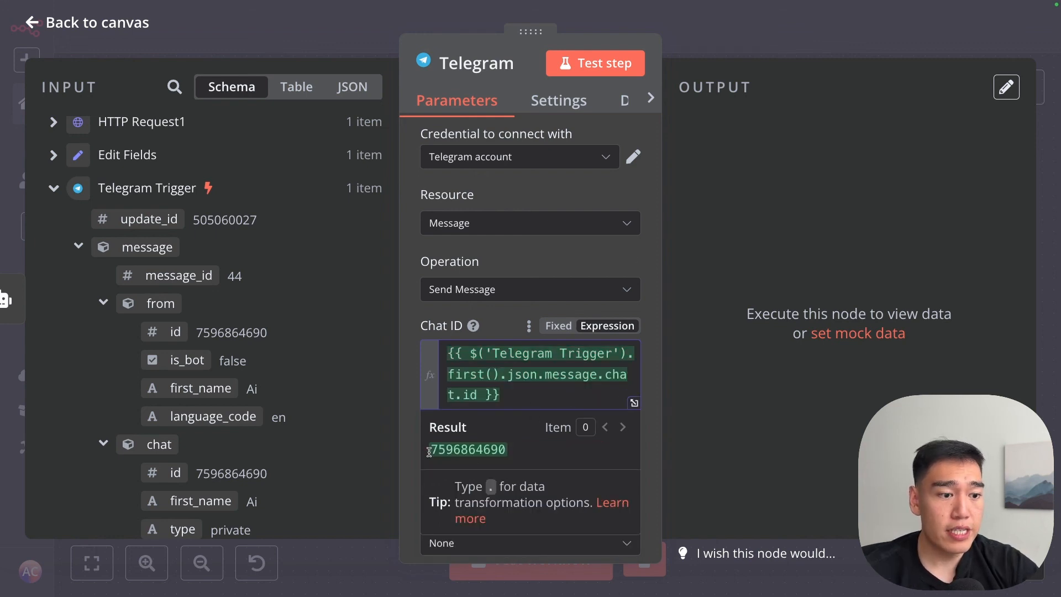
drag(429, 452, 507, 449)
click(503, 425)
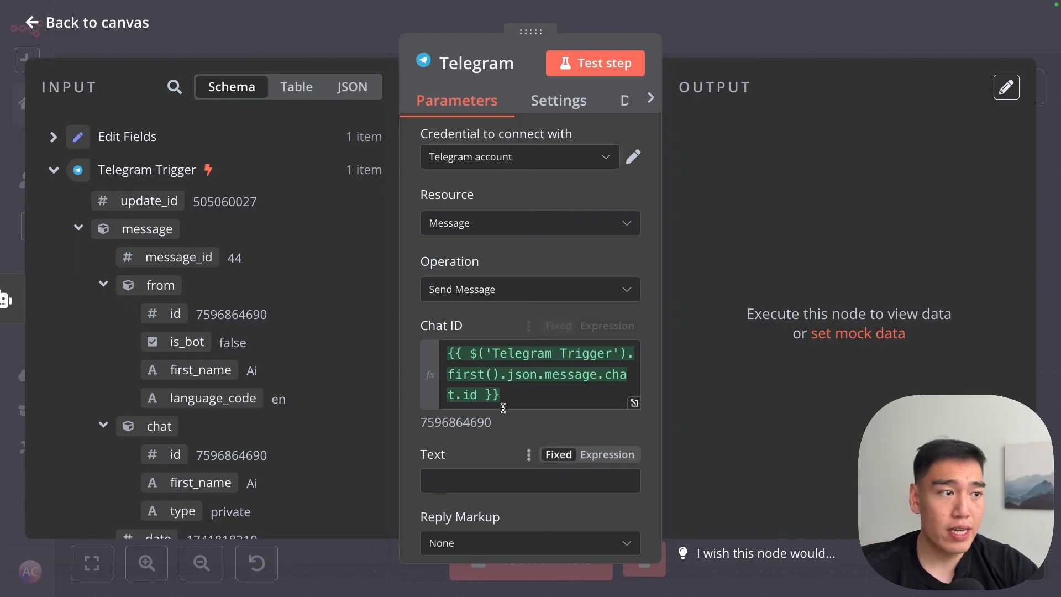
- Map the Telegram message's Text to the AI Agent's output field and test the step
scroll(147, 364, up, 5)
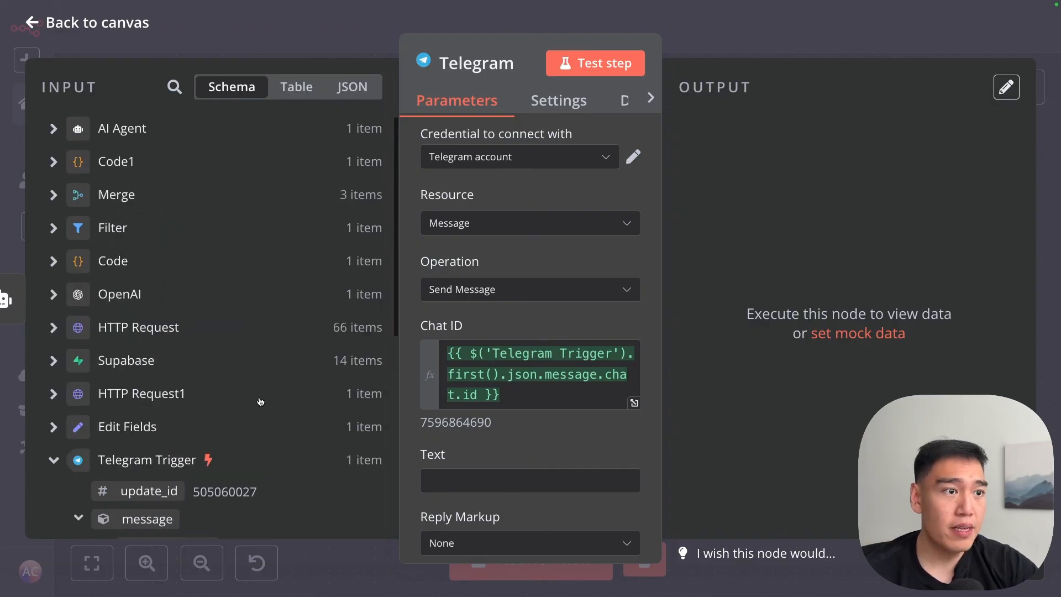
click(53, 133)
drag(123, 160, 322, 305)
drag(461, 463, 452, 482)
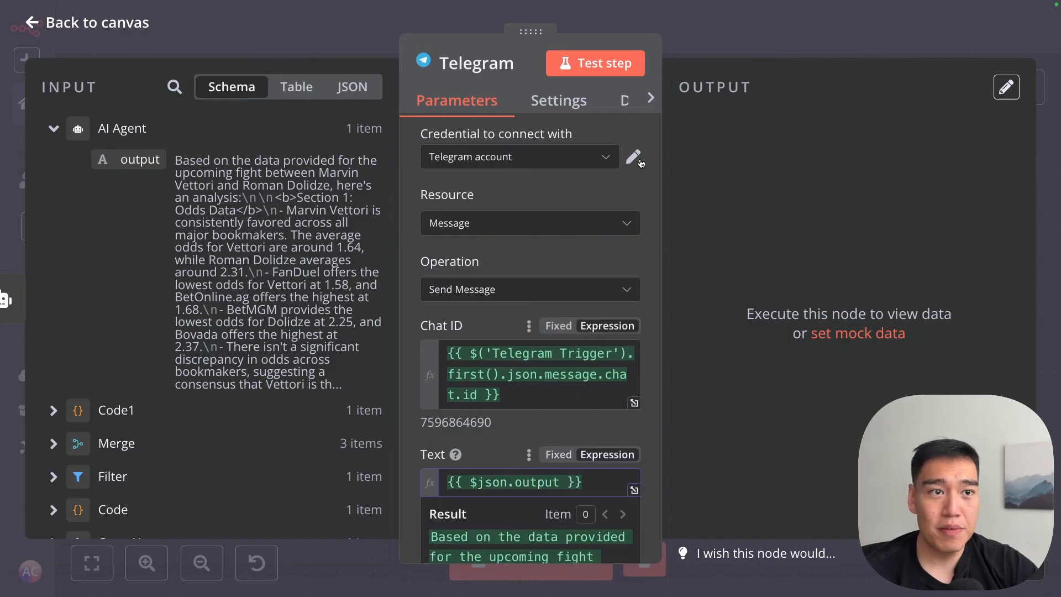
click(614, 68)
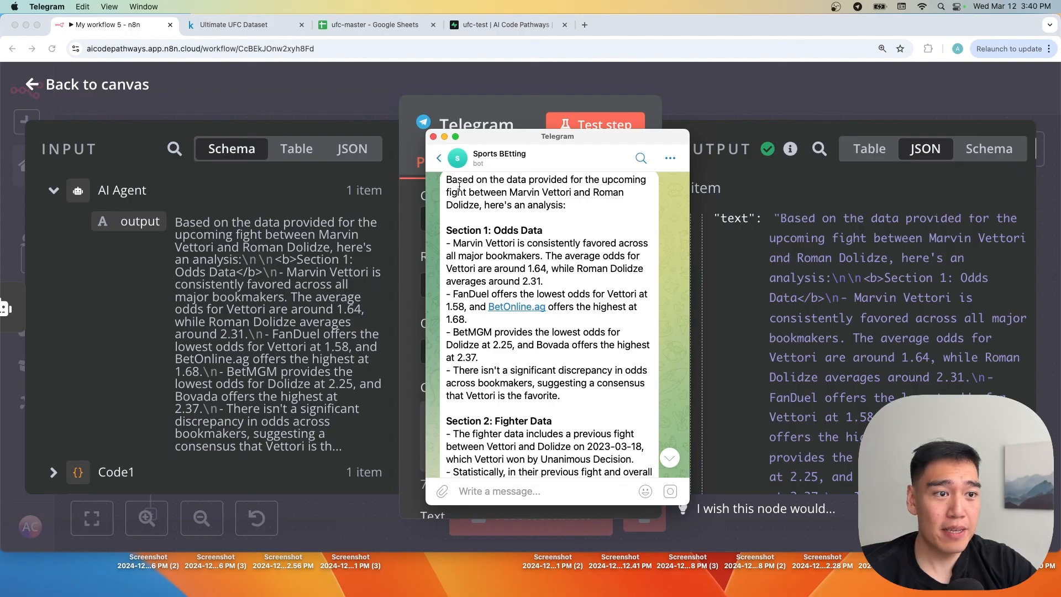
- In Telegram, check the Odds Data, Fighter Data and Sentiment Analysis sections of the message delivered by the Sports BEtting bot
drag(450, 182, 574, 205)
click(574, 206)
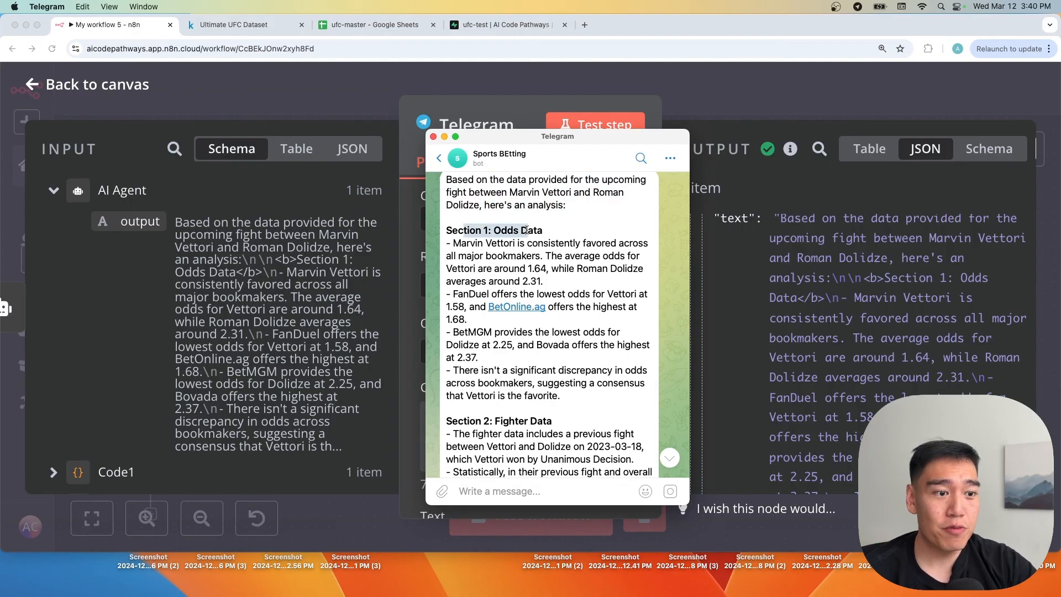
scroll(531, 265, down, 3)
scroll(532, 279, down, 8)
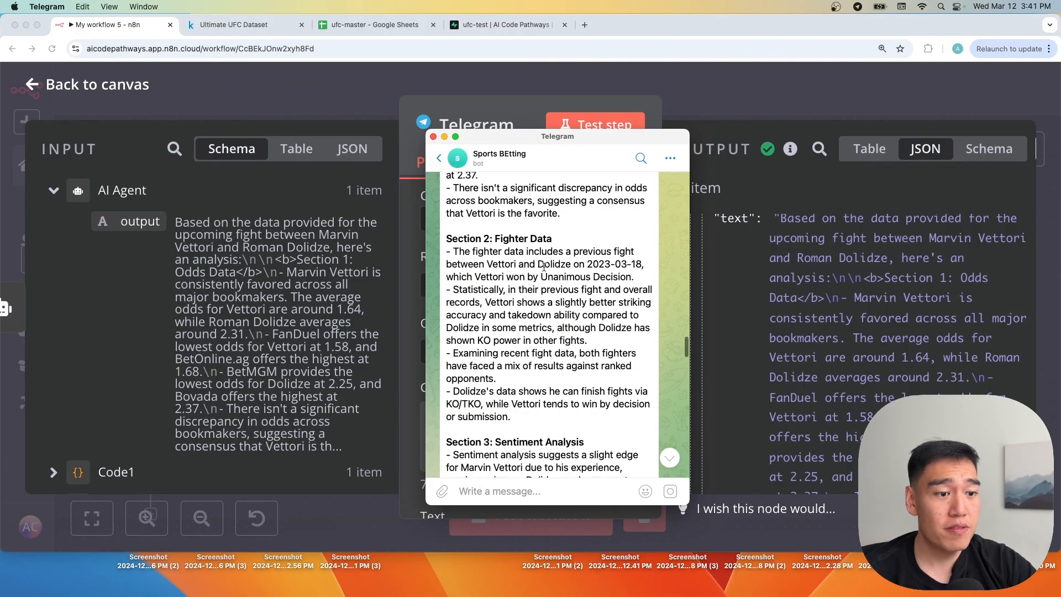
scroll(542, 269, down, 1)
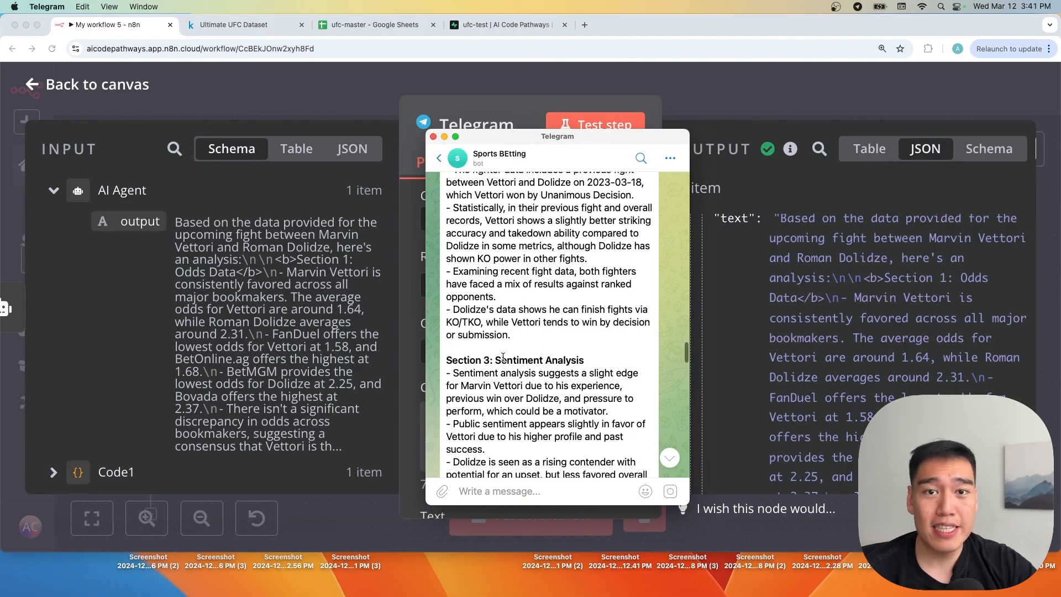